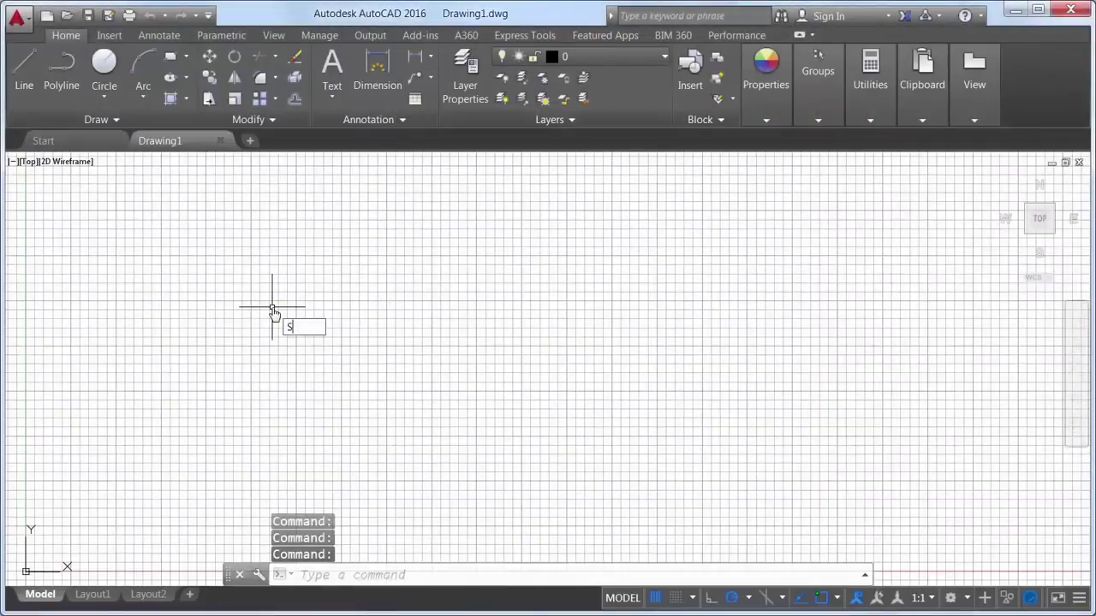
Step: Open the AutoCAD 2016 Launch Demo sheet set in the Sheet Set Manager
key("Return")
left_click(115, 170)
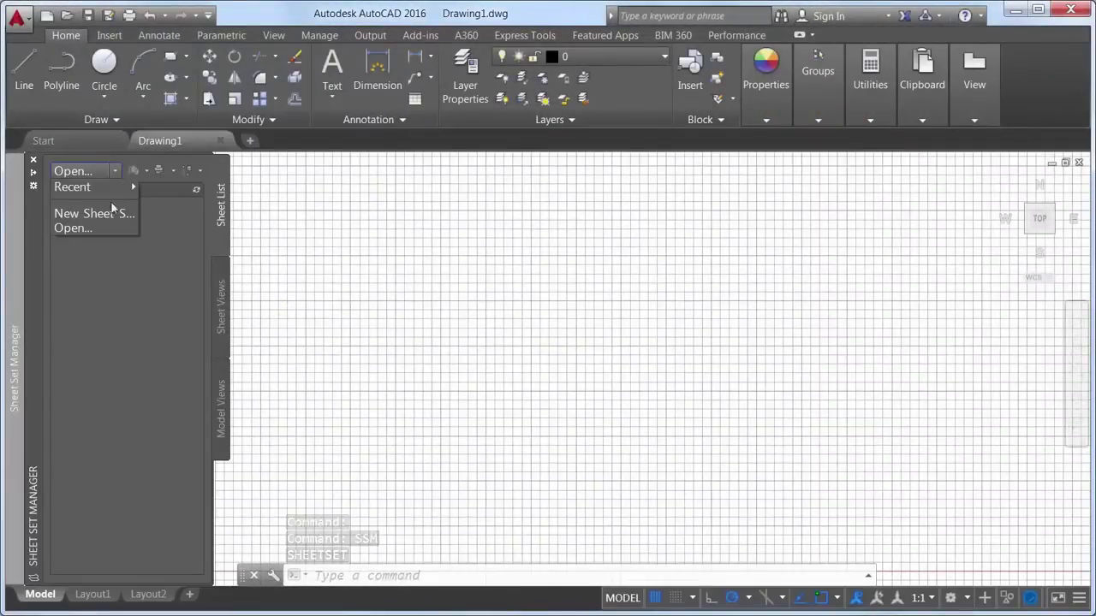
left_click(107, 227)
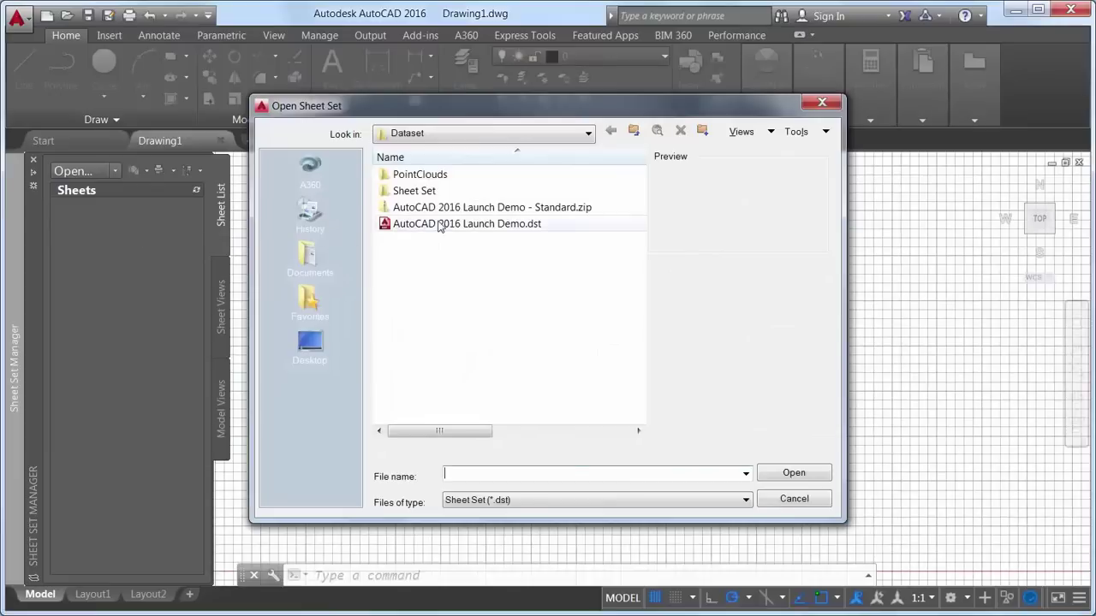
left_click(438, 224)
double_click(438, 224)
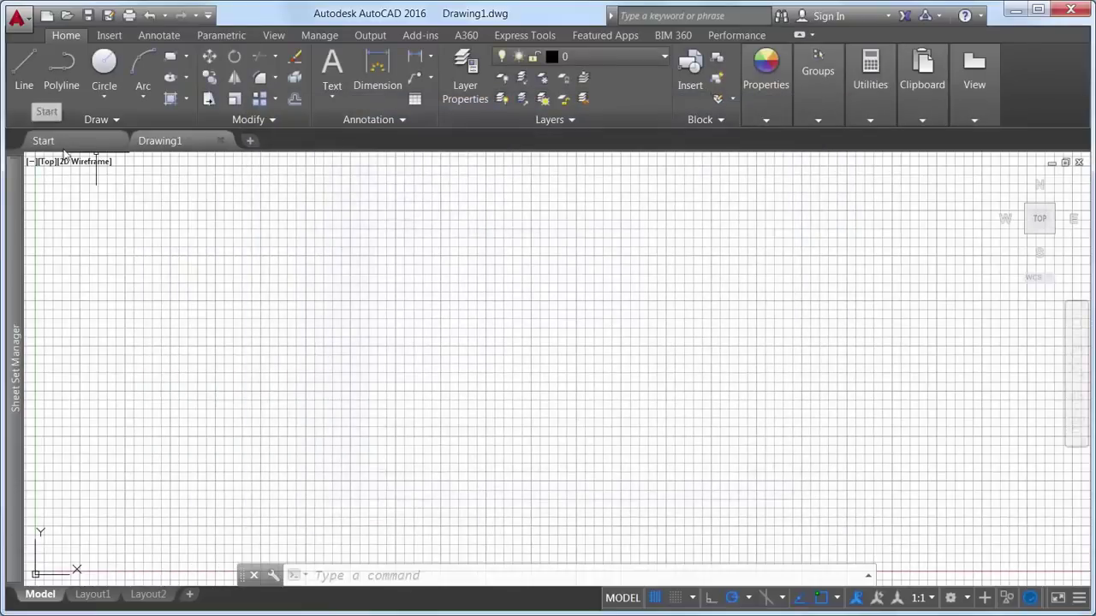
Step: Create four new blank drawings, up to Drawing5
left_click(250, 140)
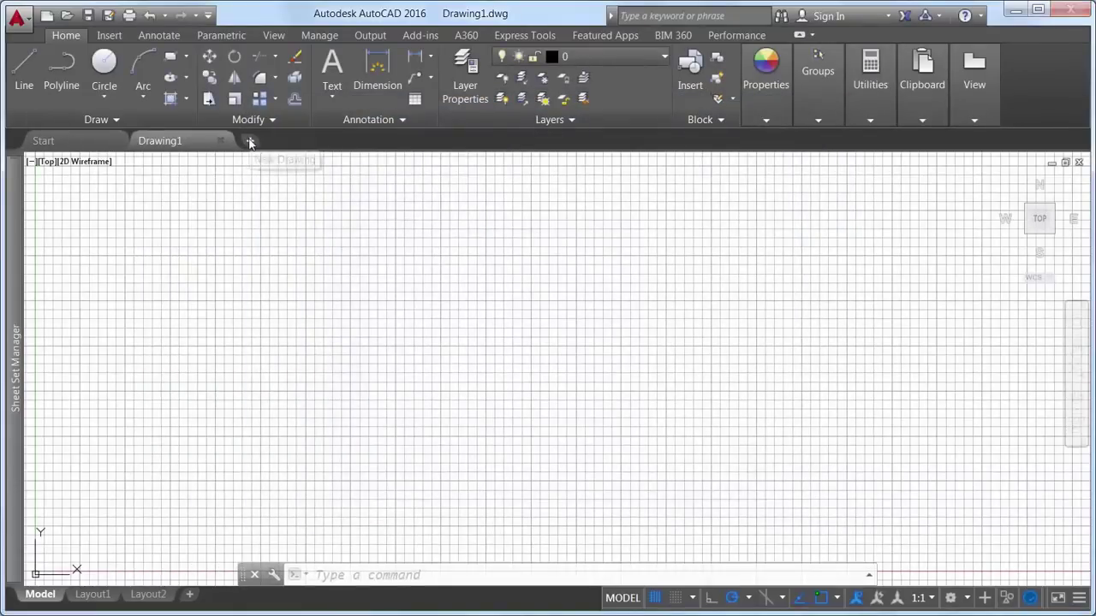
left_click(354, 141)
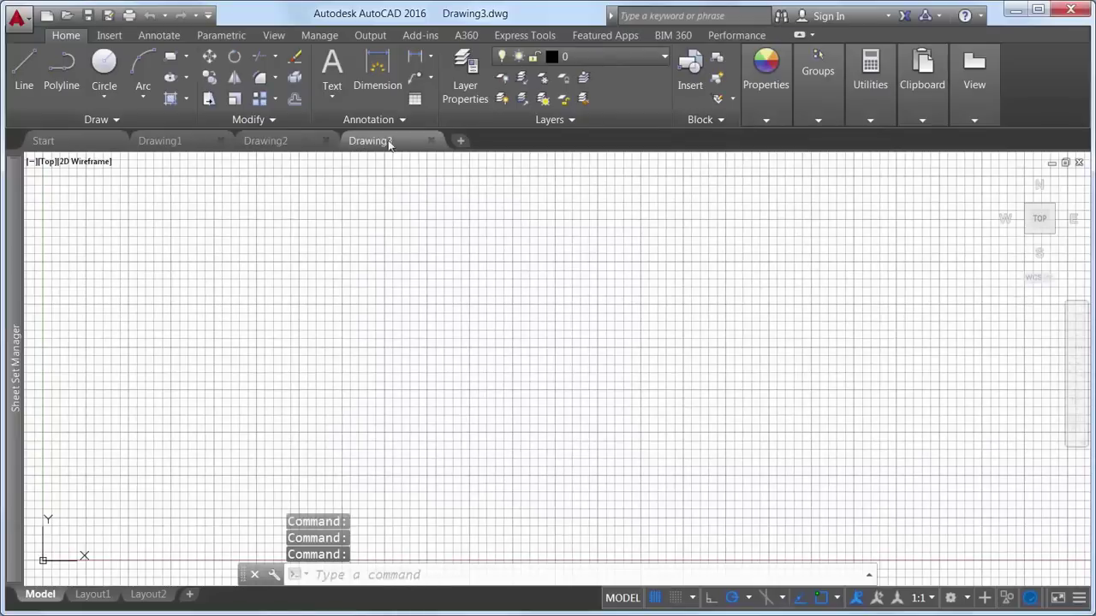
left_click(459, 142)
left_click(565, 141)
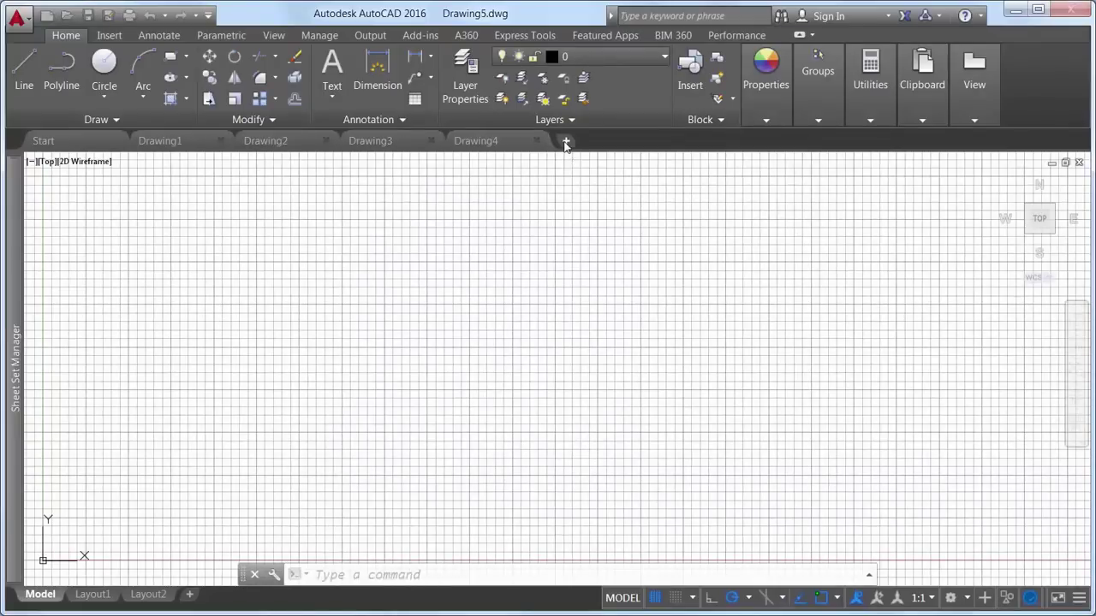
Step: Switch to Drawing3 and close all other drawings with CLOSEALLOTHER, returning to the Start page
type("GOTOSTAR")
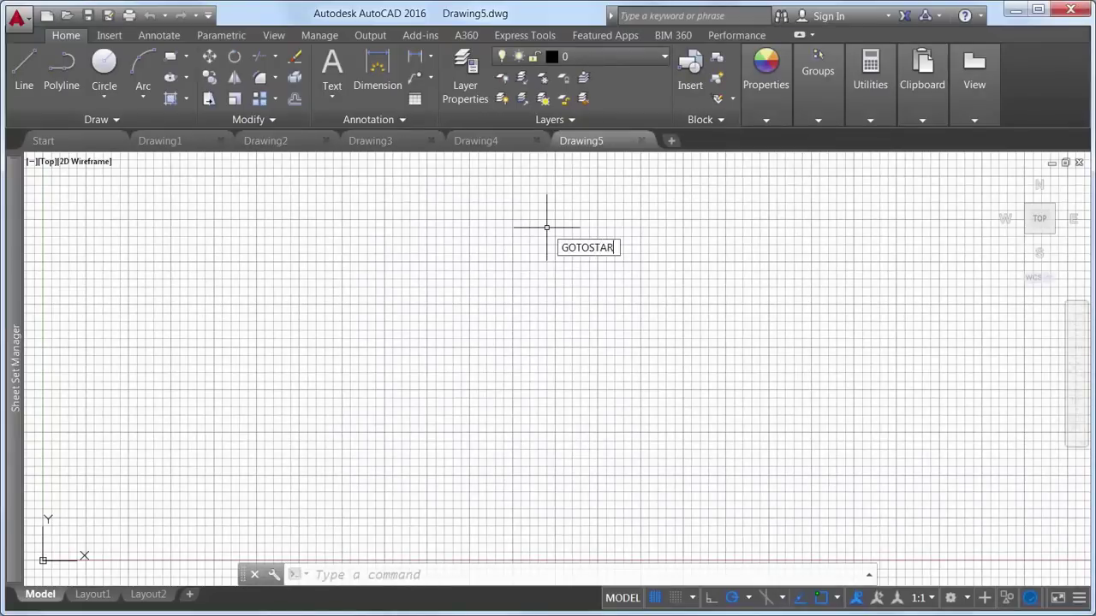
type("T")
key("Return")
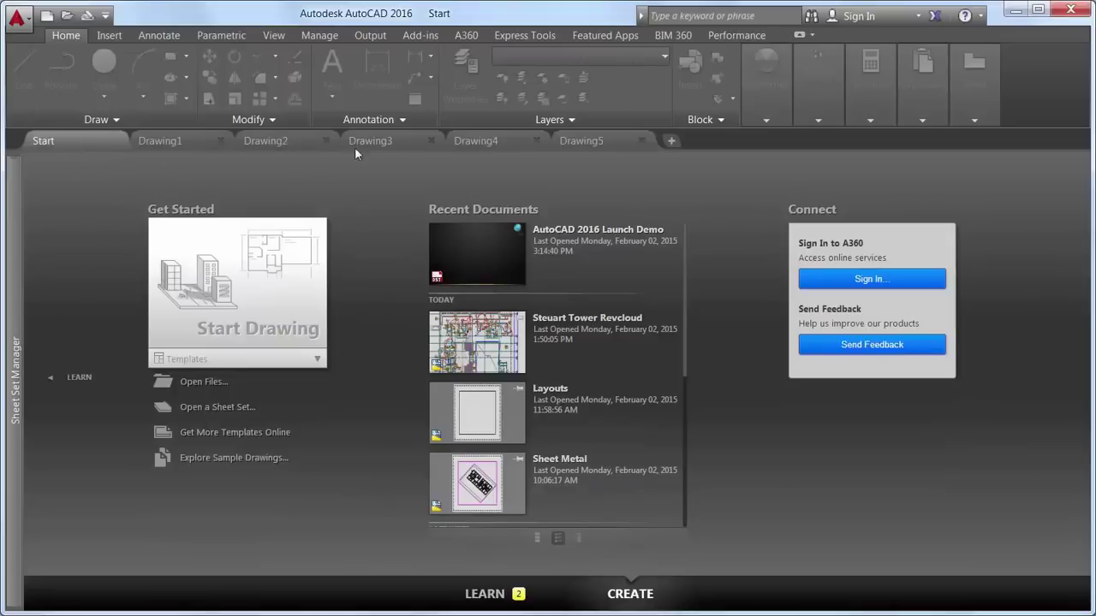
left_click(364, 144)
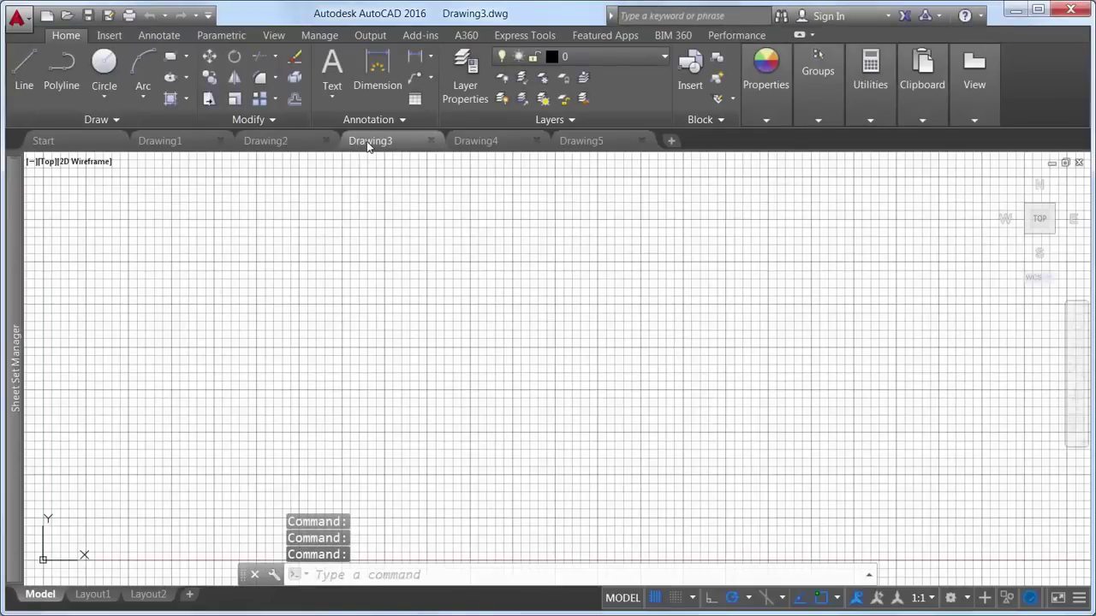
type("CLOSEALLOTHER")
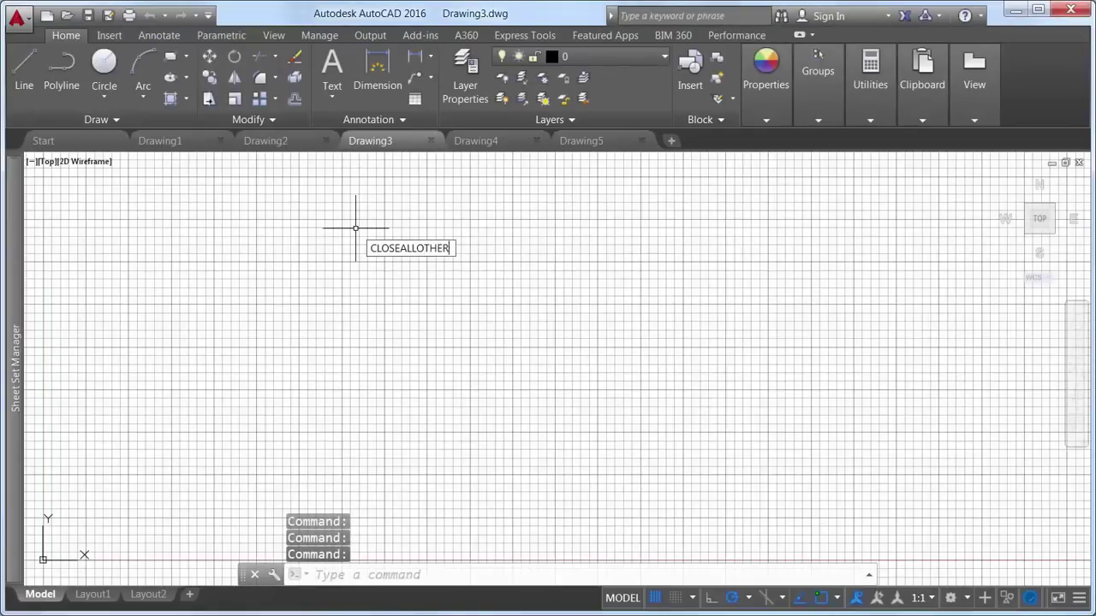
key("Return")
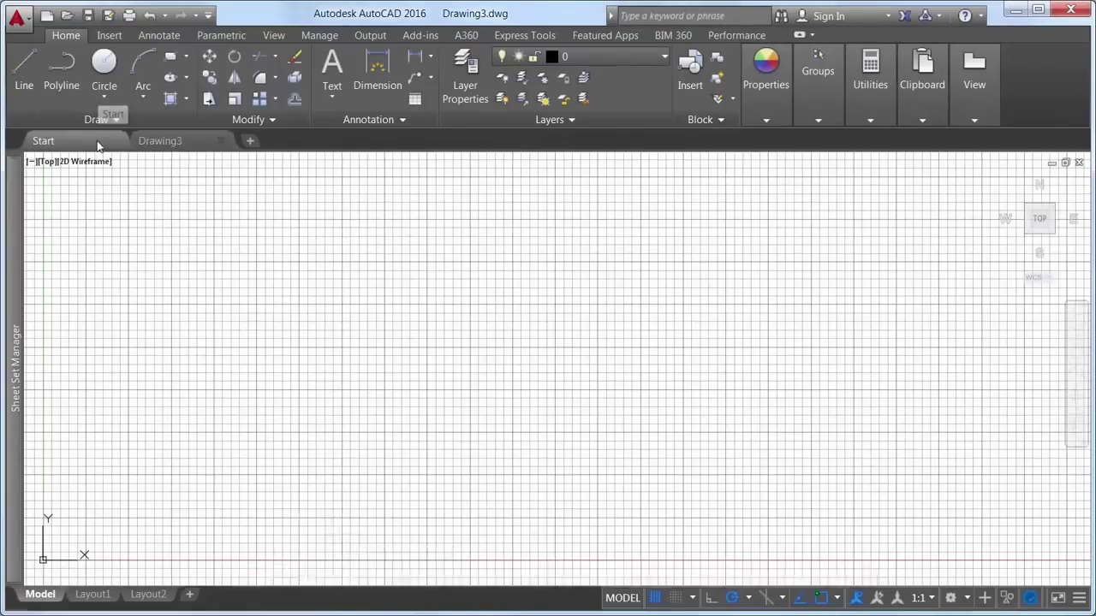
left_click(94, 146)
left_click(80, 381)
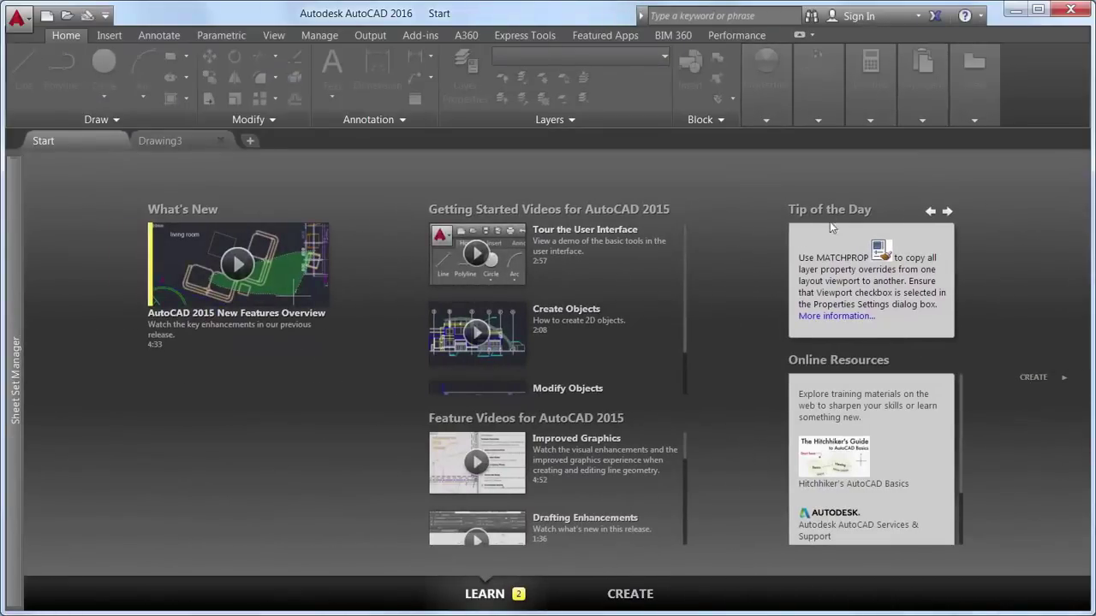
left_click(948, 213)
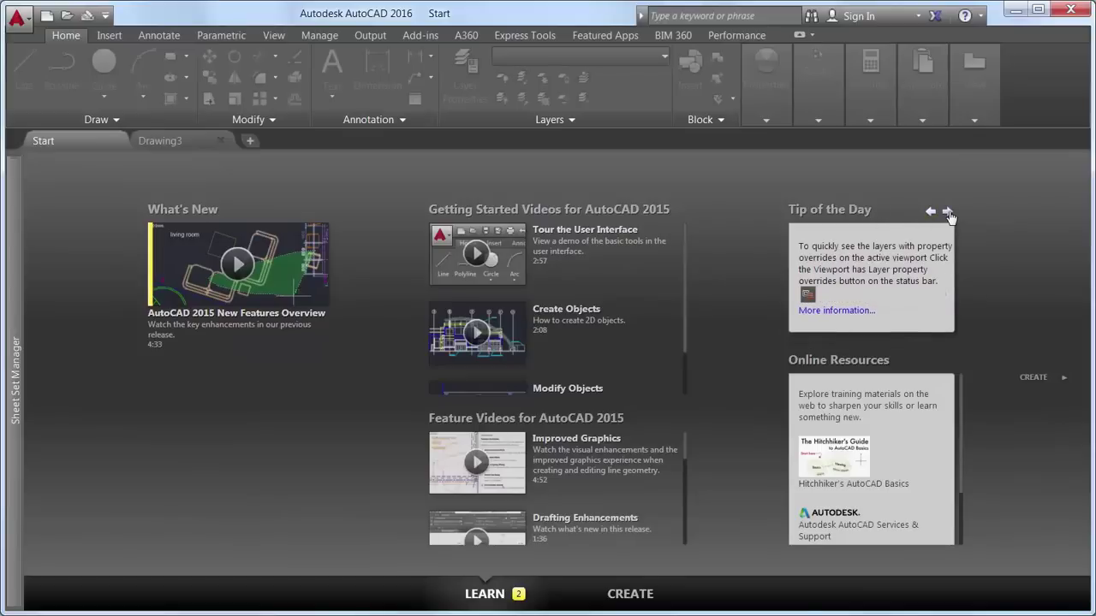
left_click(947, 212)
left_click(948, 213)
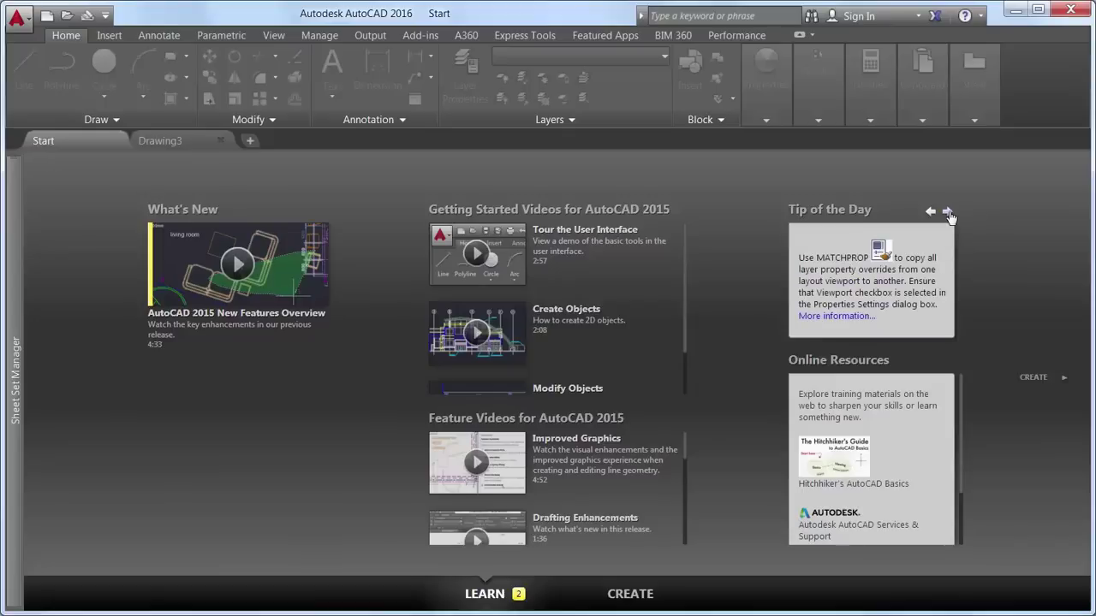
left_click(173, 142)
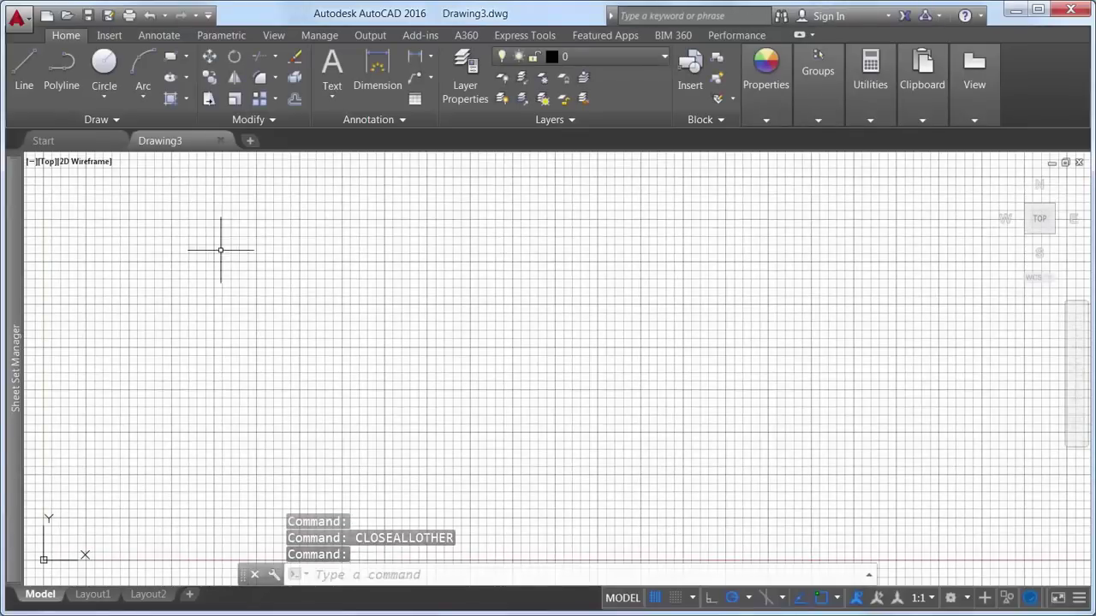
Step: Set STARTMODE to 0 to hide the Start tab
type("STAR")
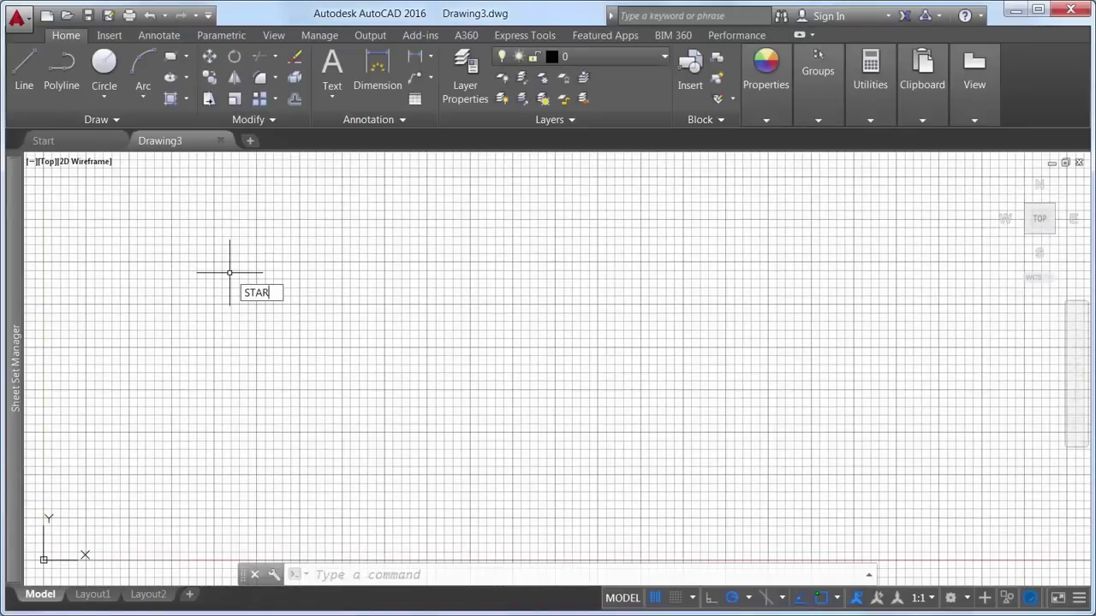
type("TMODE")
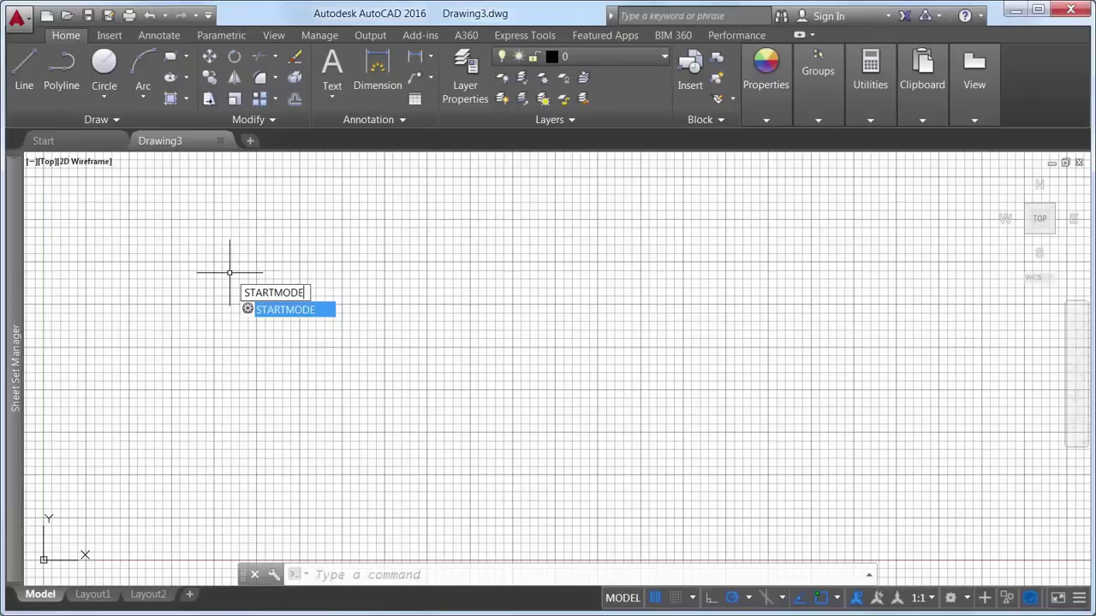
key("Return")
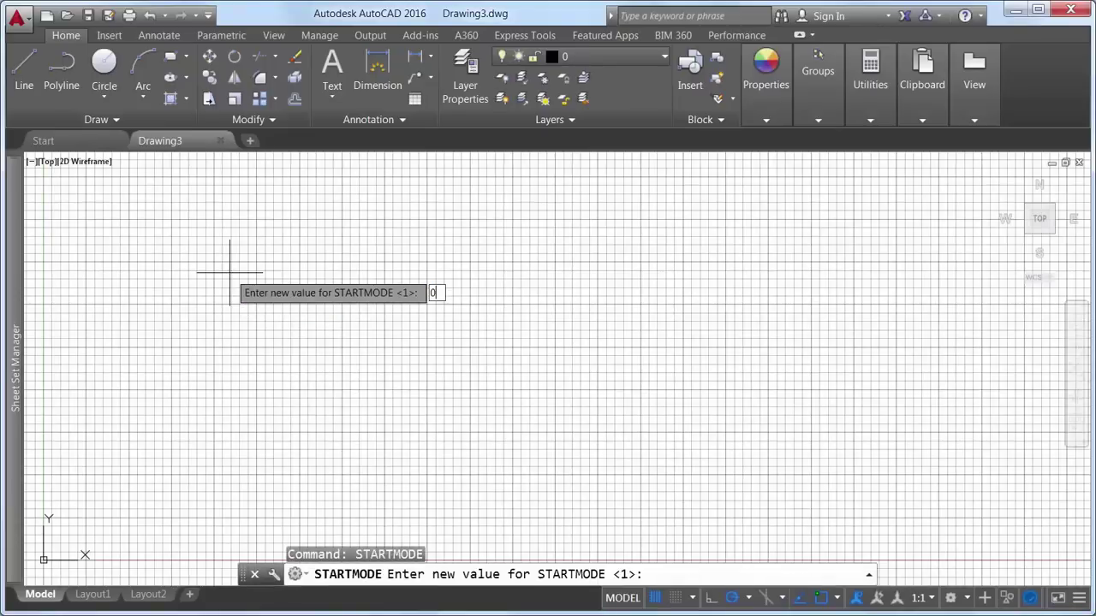
key("Return")
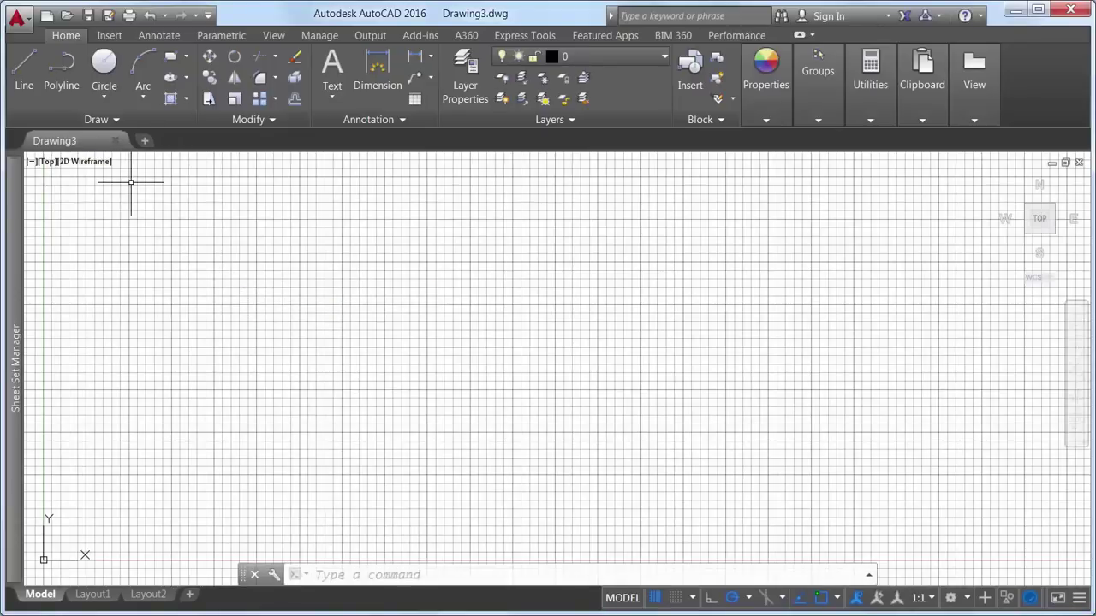
Step: Set STARTMODE back to 1 so the Start tab returns
type("STA")
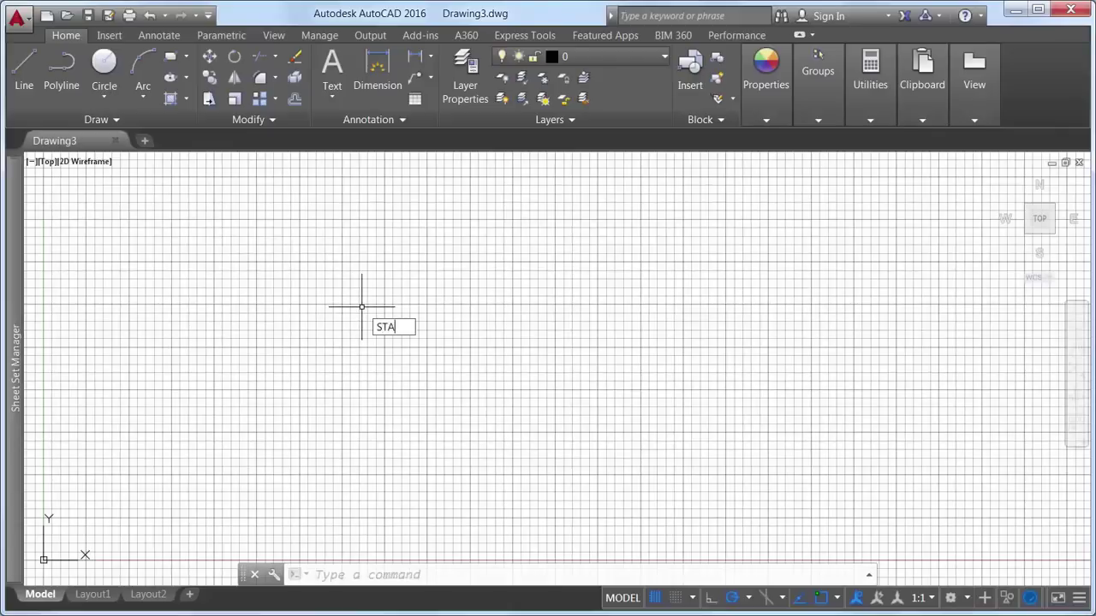
type("RTMODE")
key("Return")
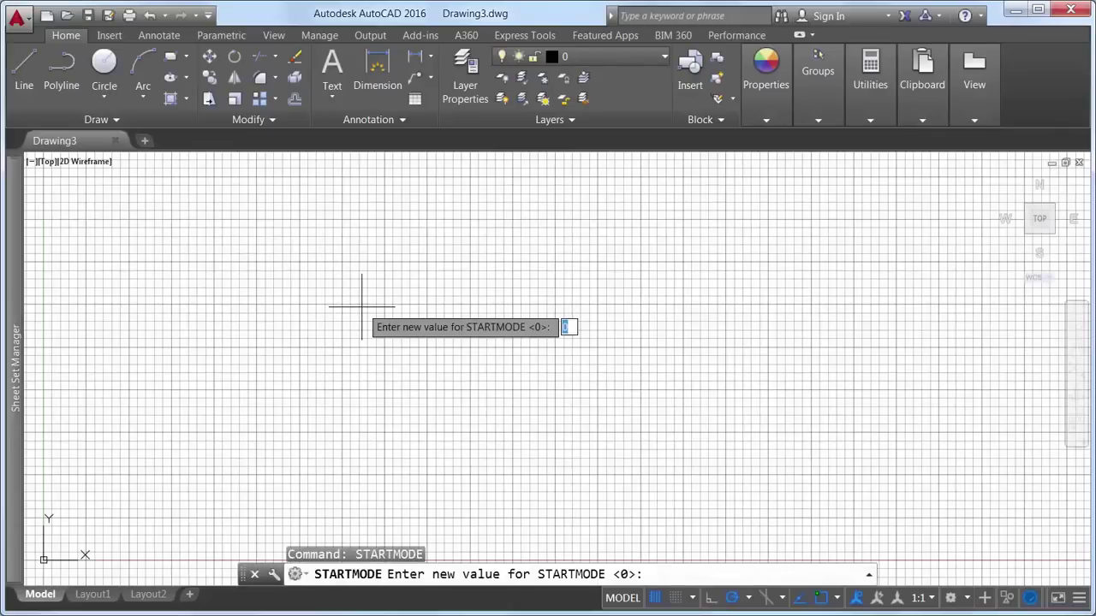
key("Return")
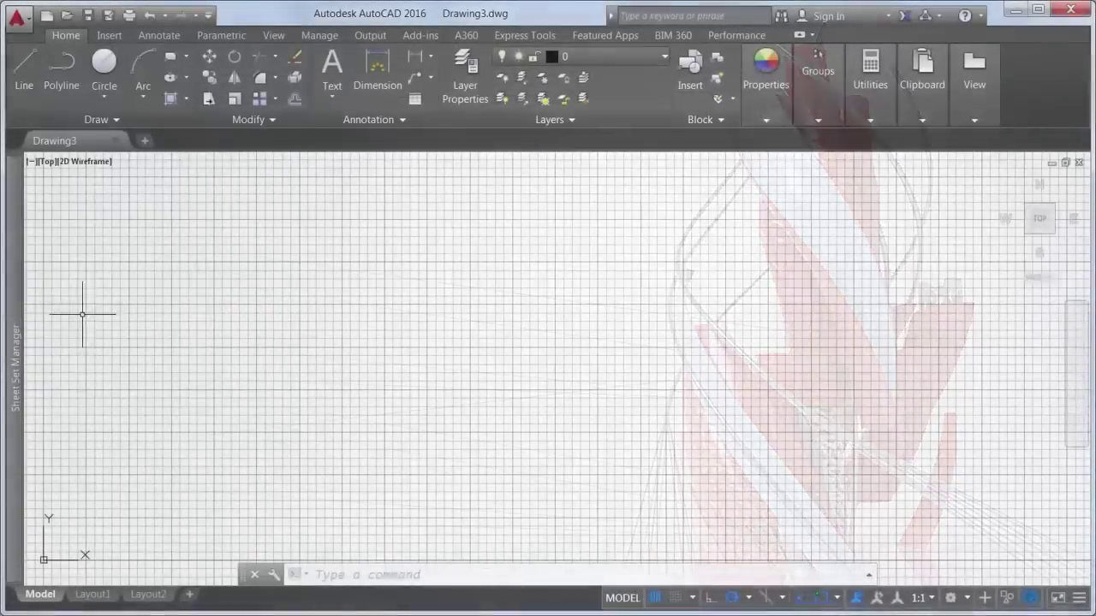
Step: Open the Layouts sheet, add Layout8 and Layout9, and drag Layout1 to the end of the tabs
mouse_move(41, 301)
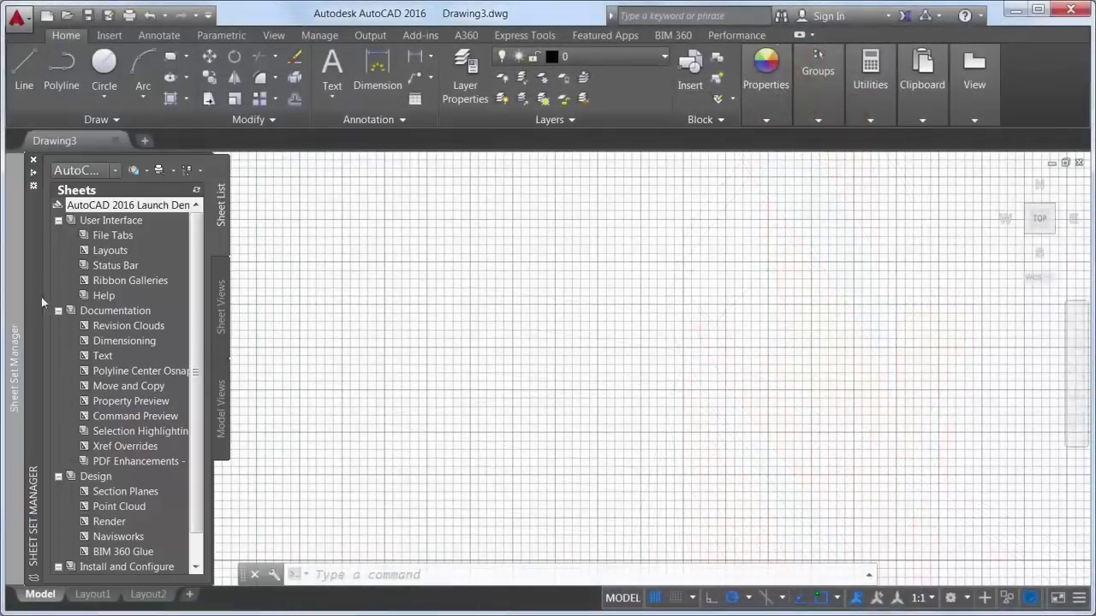
double_click(119, 254)
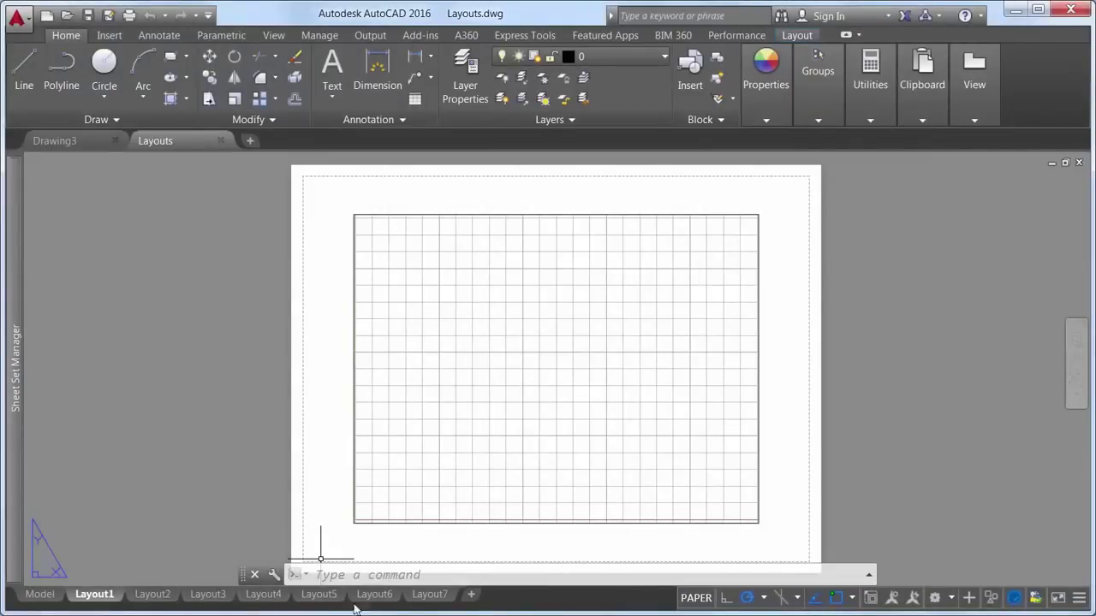
left_click(475, 596)
left_click(529, 597)
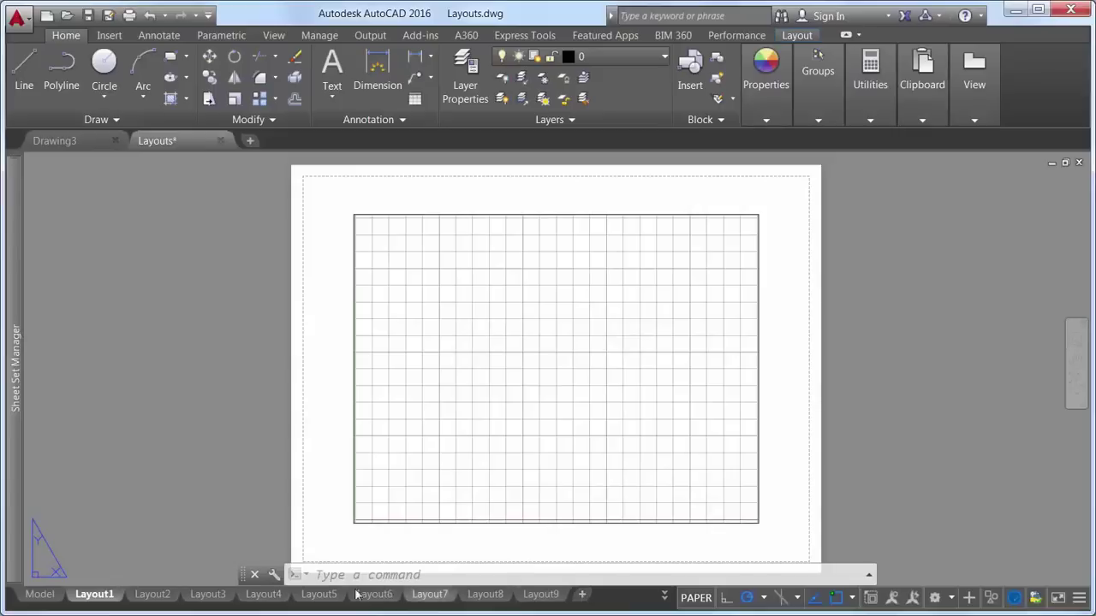
left_click_drag(116, 595, 589, 600)
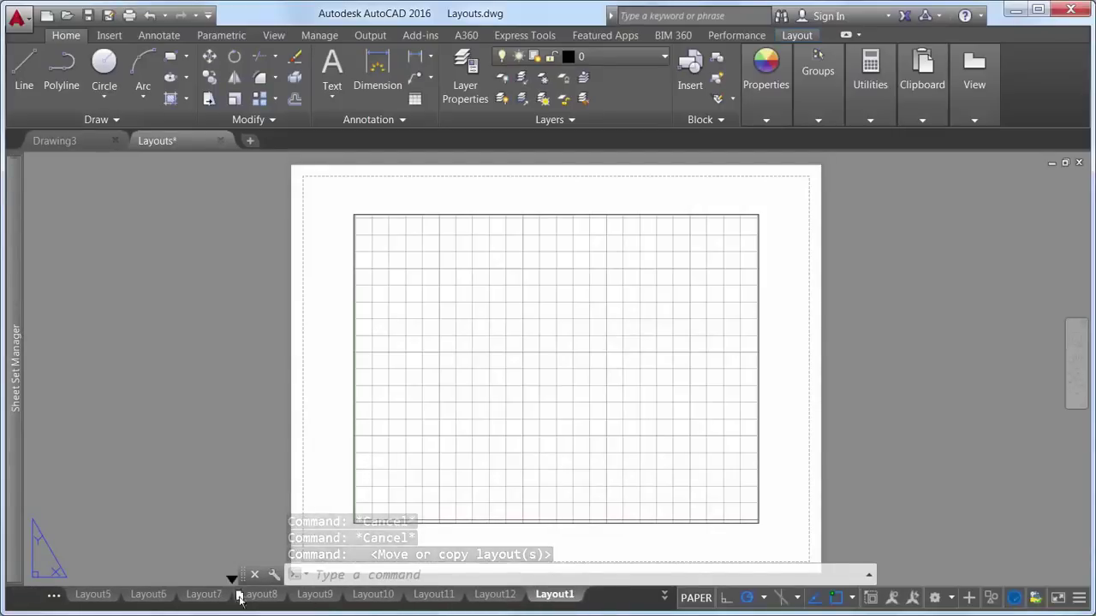
mouse_move(51, 596)
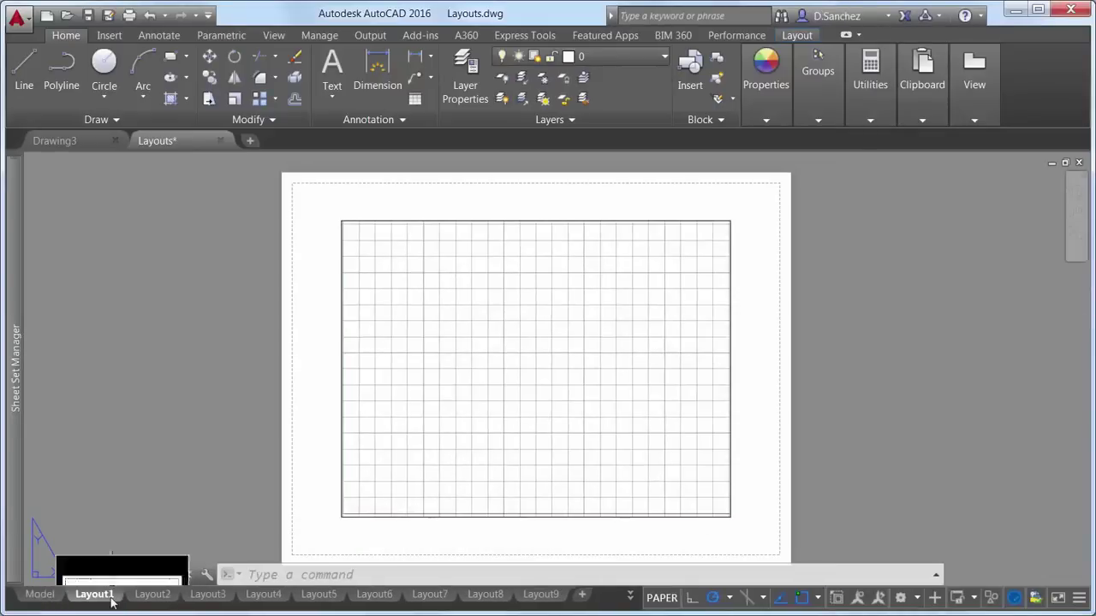
Step: Dock the layout tabs above the status bar, then back inline with the status bar
right_click(110, 601)
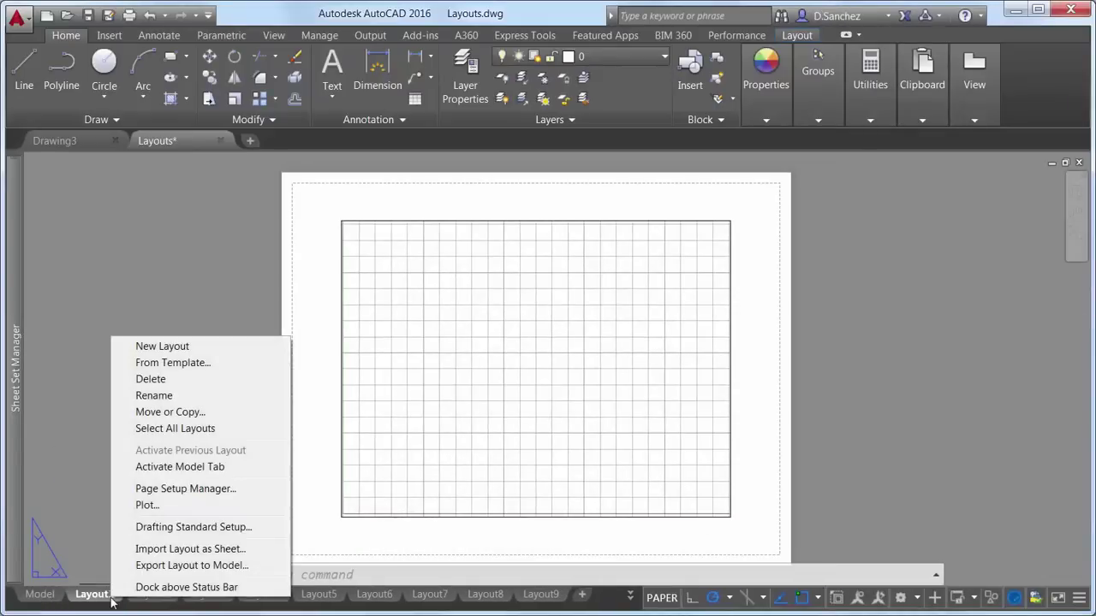
left_click(162, 588)
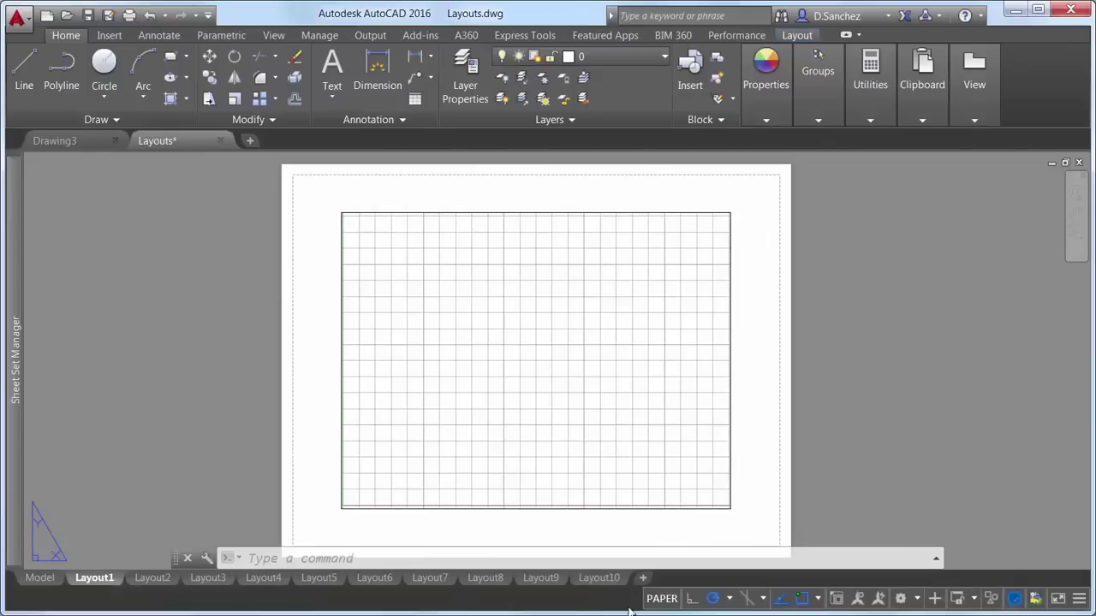
right_click(104, 582)
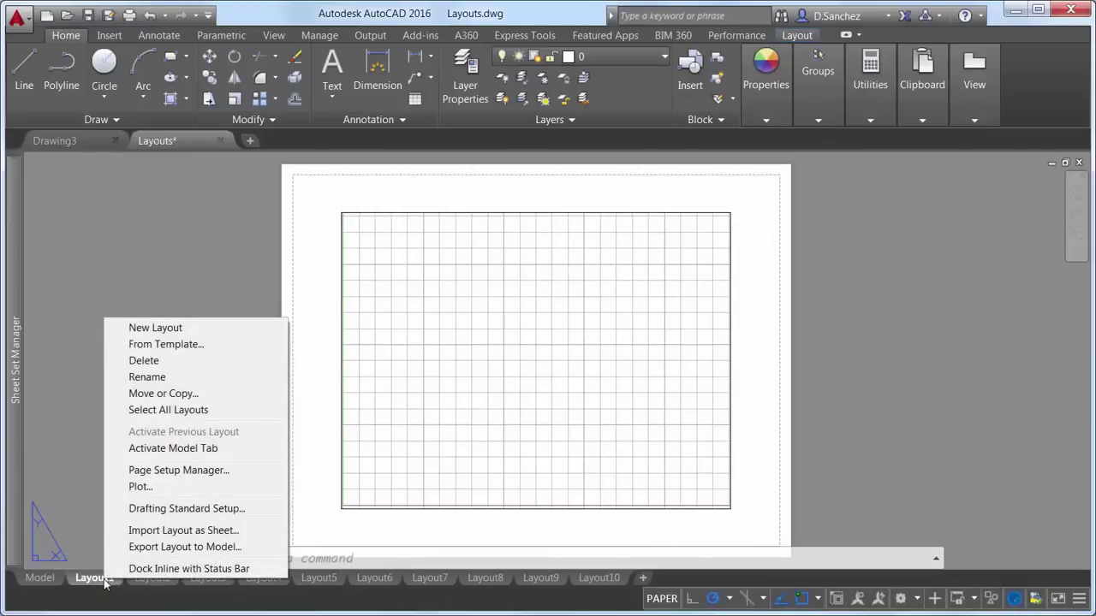
left_click(152, 569)
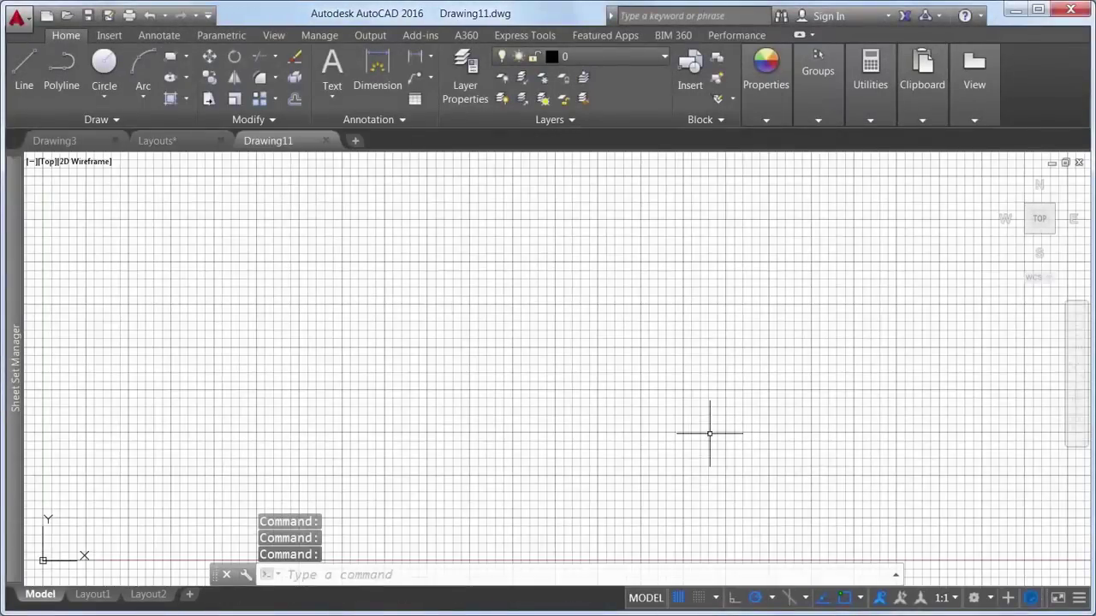
Step: Add Lock UI to the status bar and toggle the toolbar, panel and window locks on and off
left_click(1078, 601)
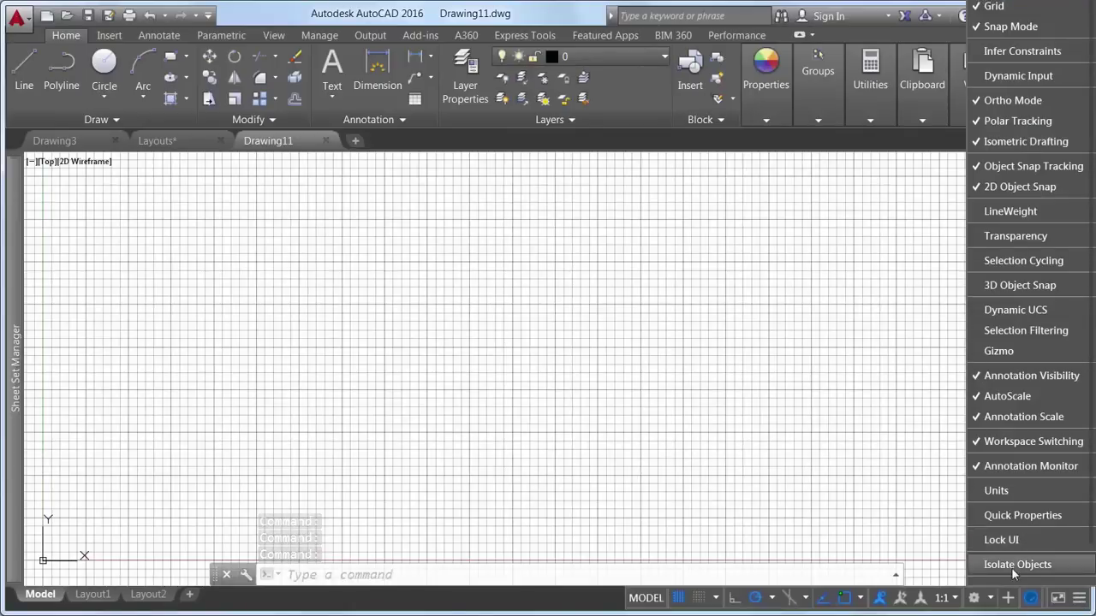
left_click(982, 541)
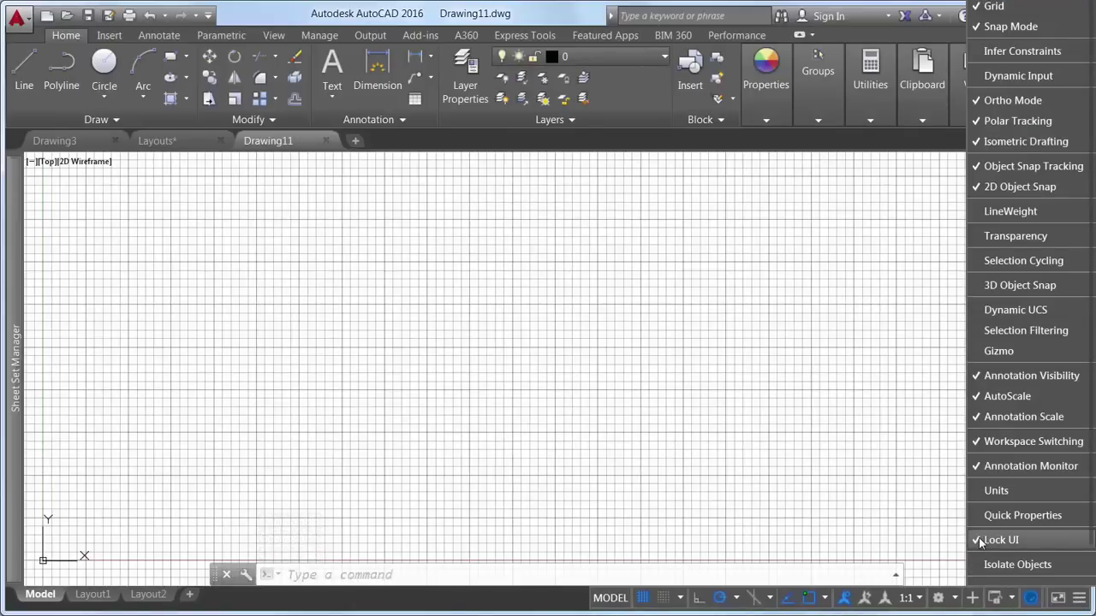
left_click(1011, 601)
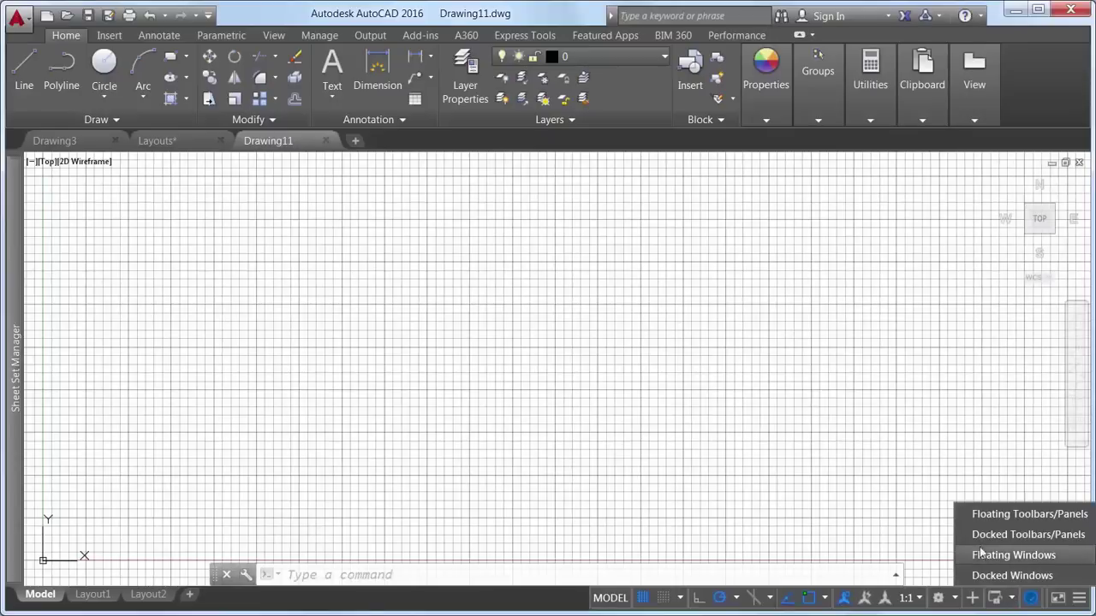
left_click(965, 516)
left_click(966, 536)
left_click(968, 556)
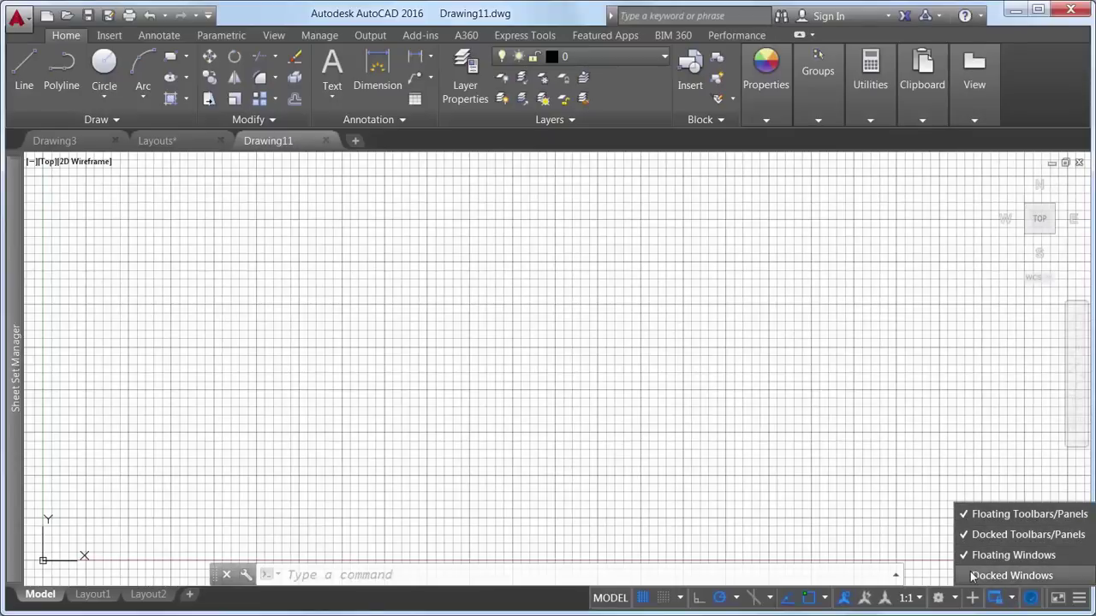
left_click(972, 576)
left_click(966, 556)
left_click(966, 535)
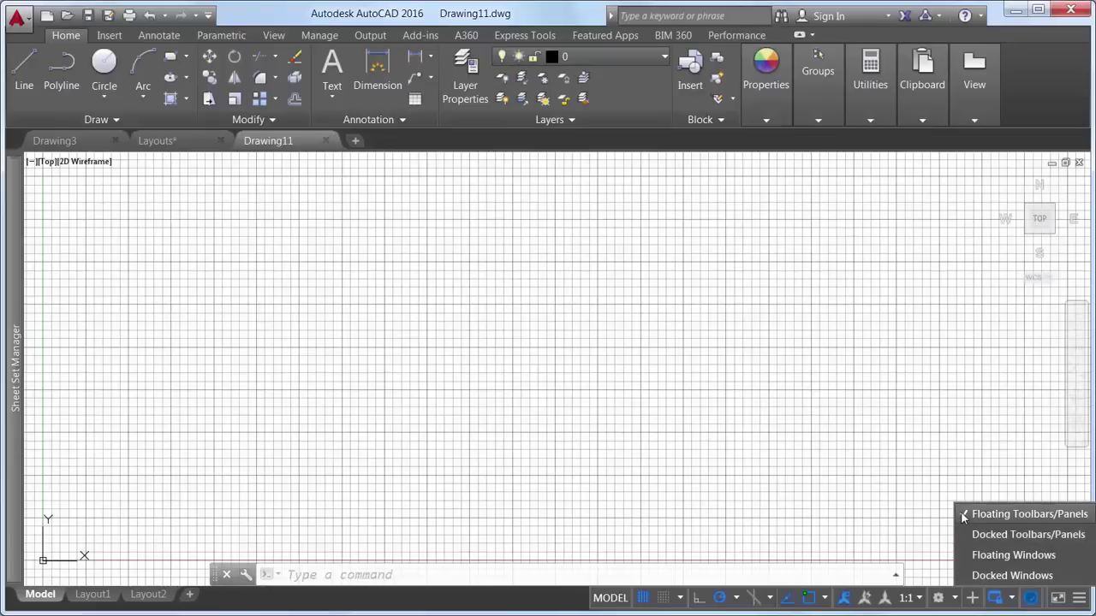
Step: Remove Lock UI from the status bar and make the program window narrower
left_click(1077, 599)
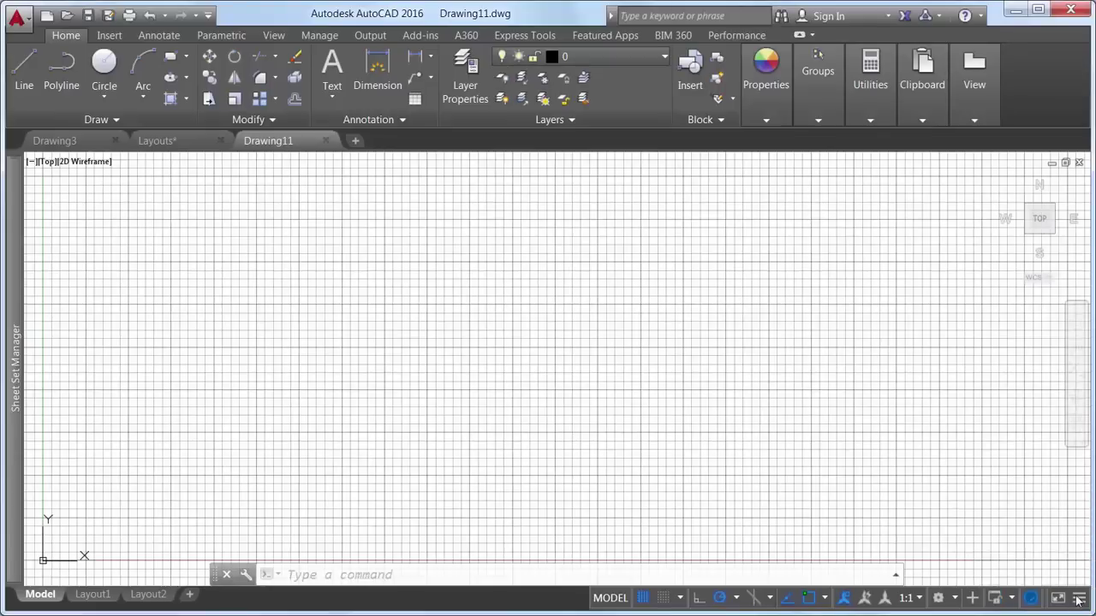
left_click(976, 542)
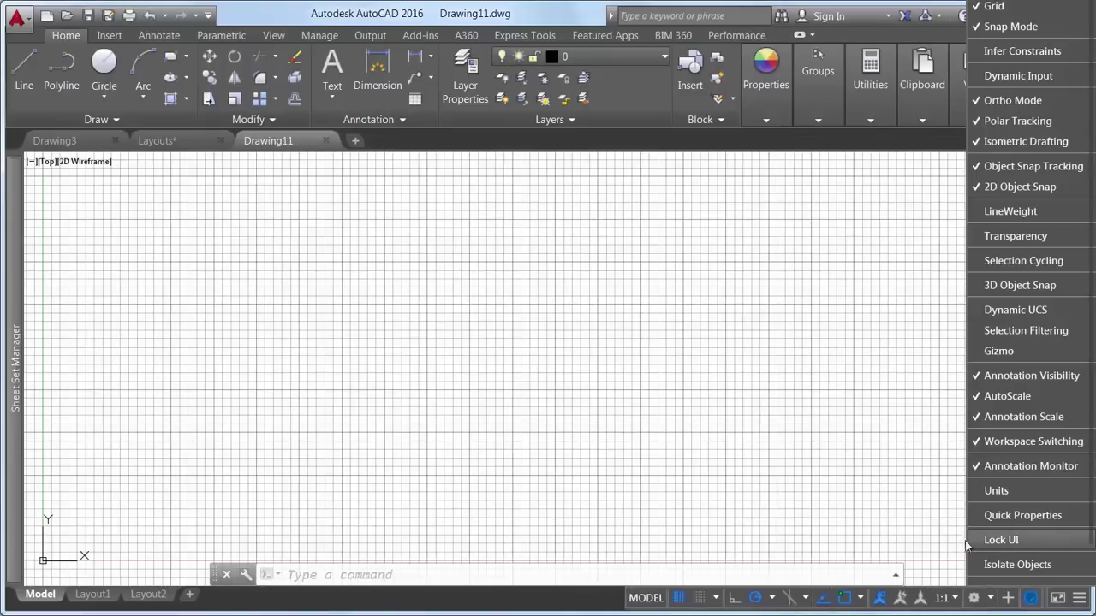
left_click(933, 545)
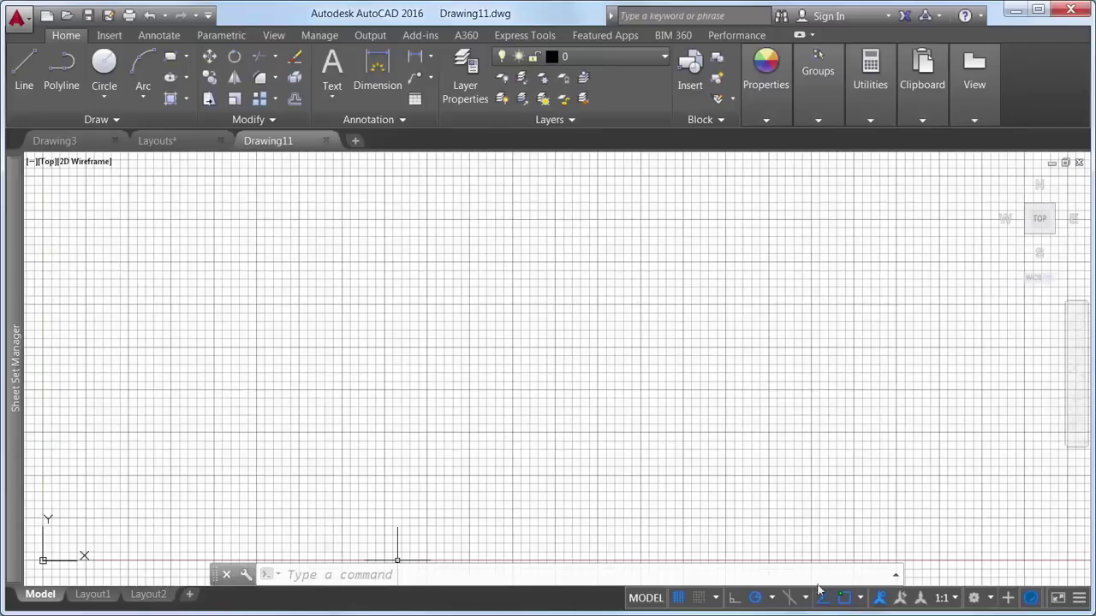
mouse_move(1092, 517)
left_mouse_down()
mouse_move(400, 525)
mouse_move(1088, 537)
left_mouse_up()
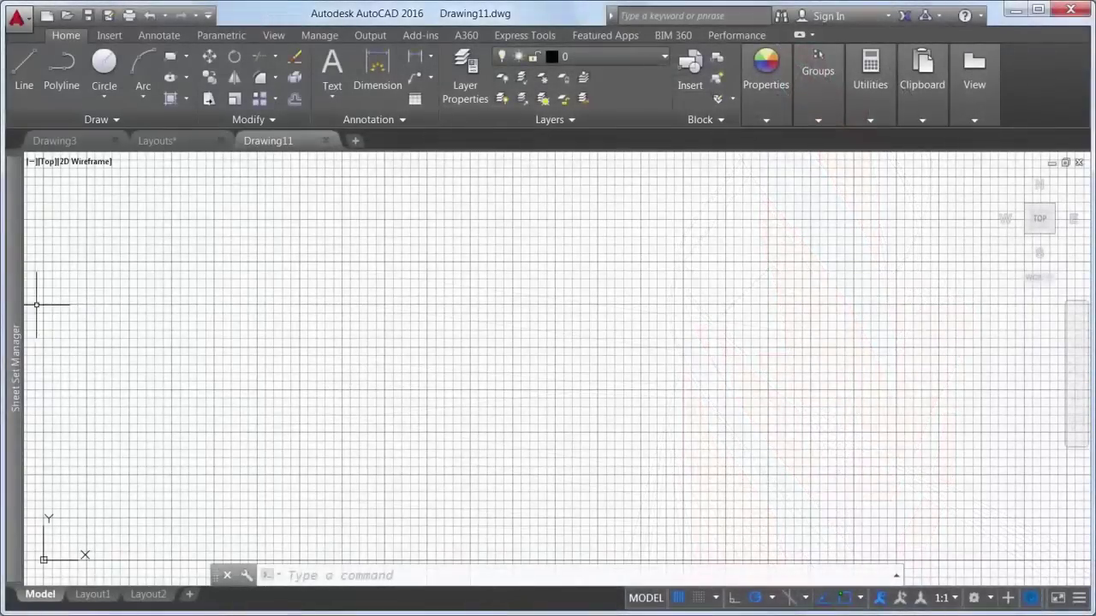
Step: Open the Ribbon Galleries sheet and preview the Insert tab's block gallery
mouse_move(73, 294)
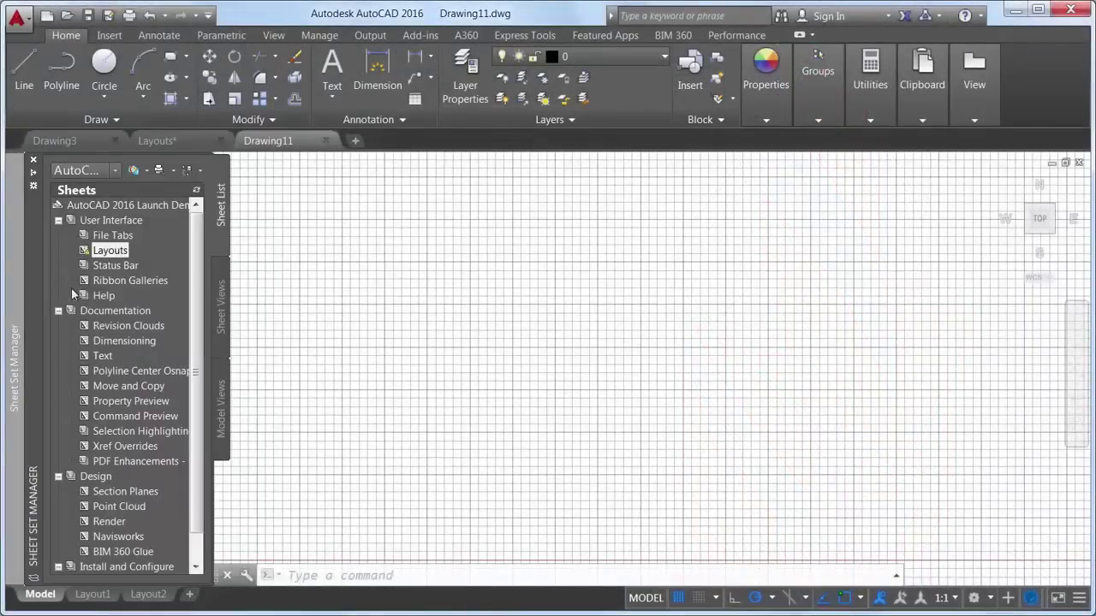
double_click(120, 281)
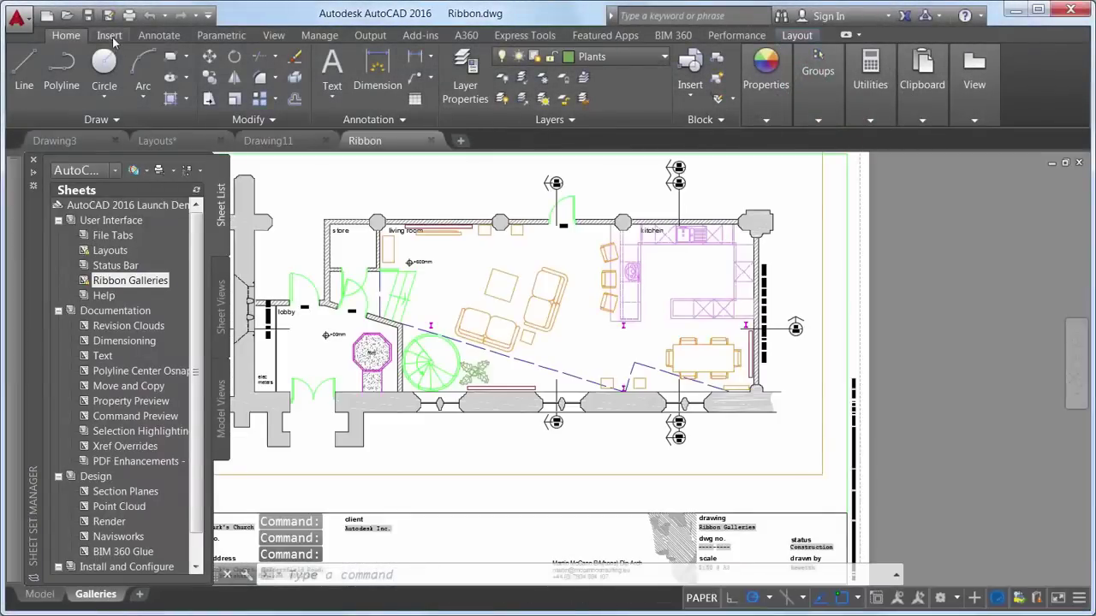
left_click(110, 35)
left_click(24, 75)
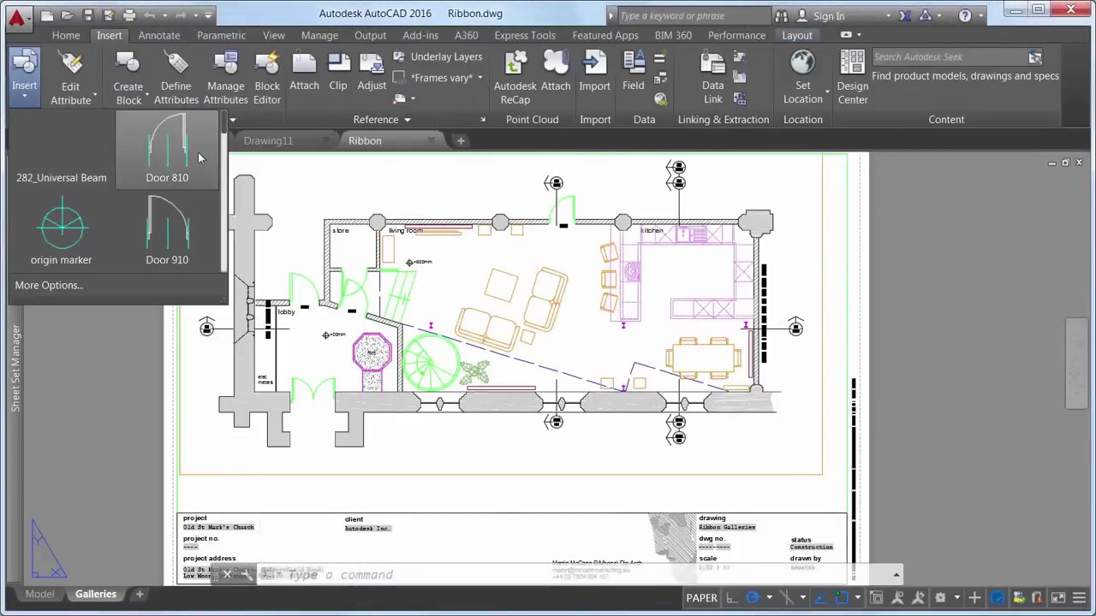
left_click_drag(223, 127, 220, 210)
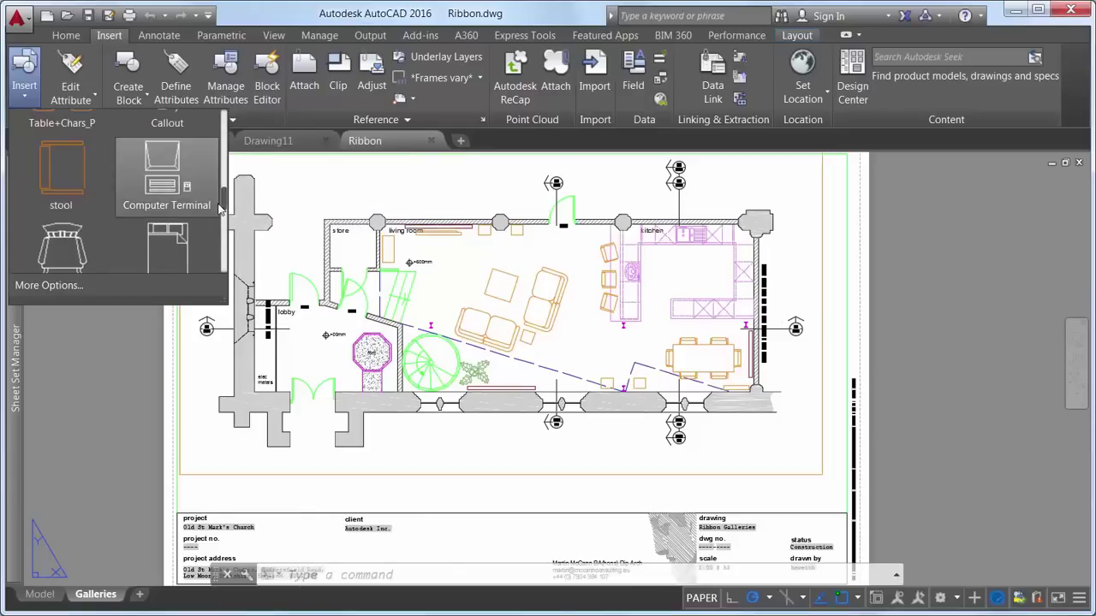
Step: Preview the Annotate tab's dimension, multileader and table style galleries
left_click(159, 36)
left_click(482, 58)
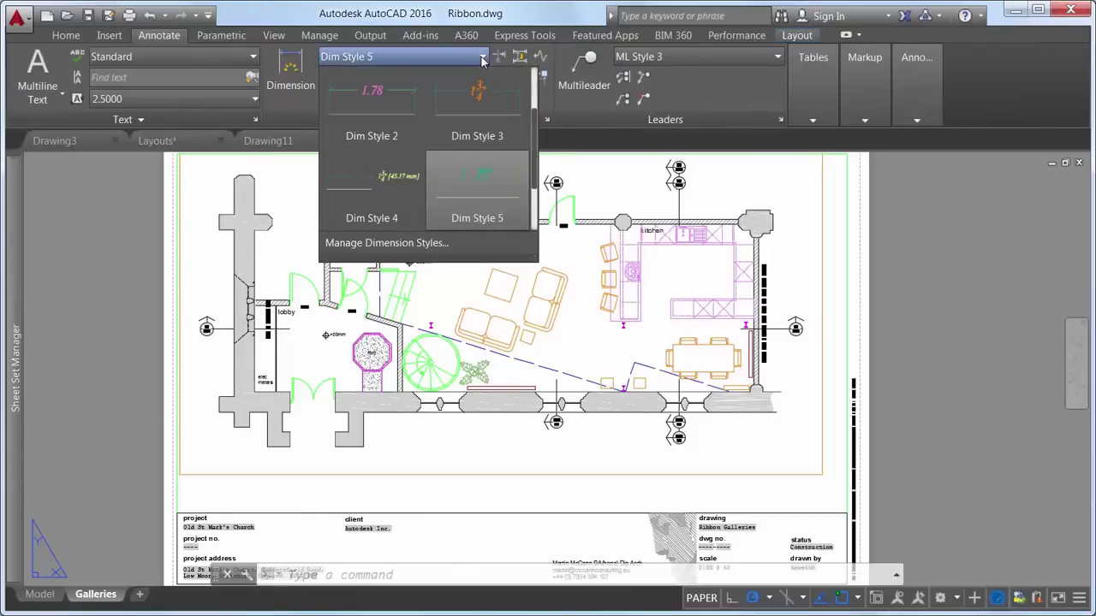
left_click(770, 58)
left_click(777, 58)
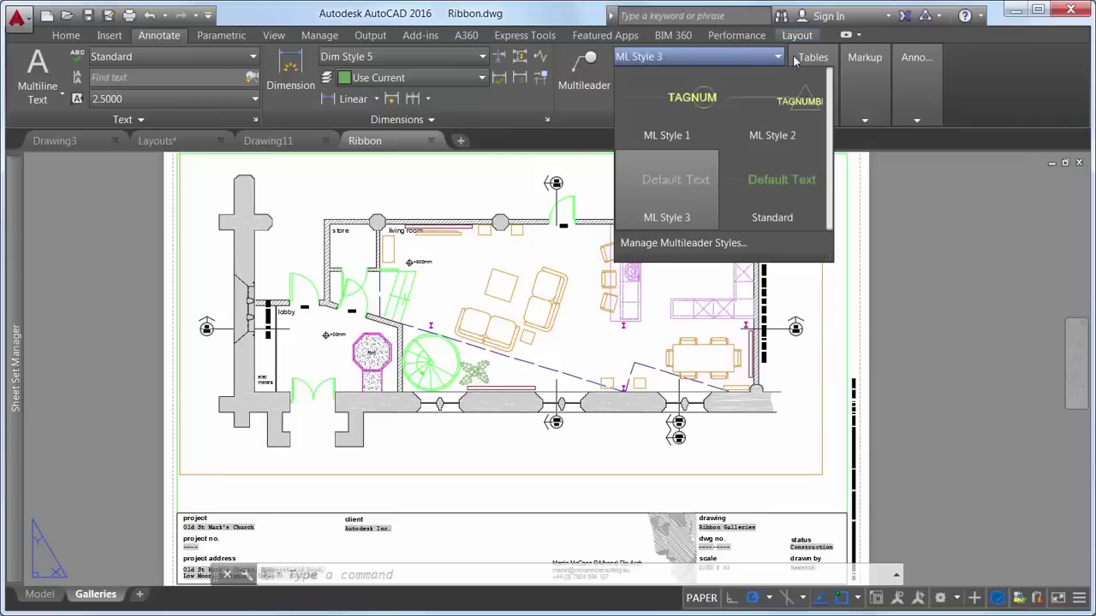
left_click(796, 59)
left_click(856, 140)
key("Escape")
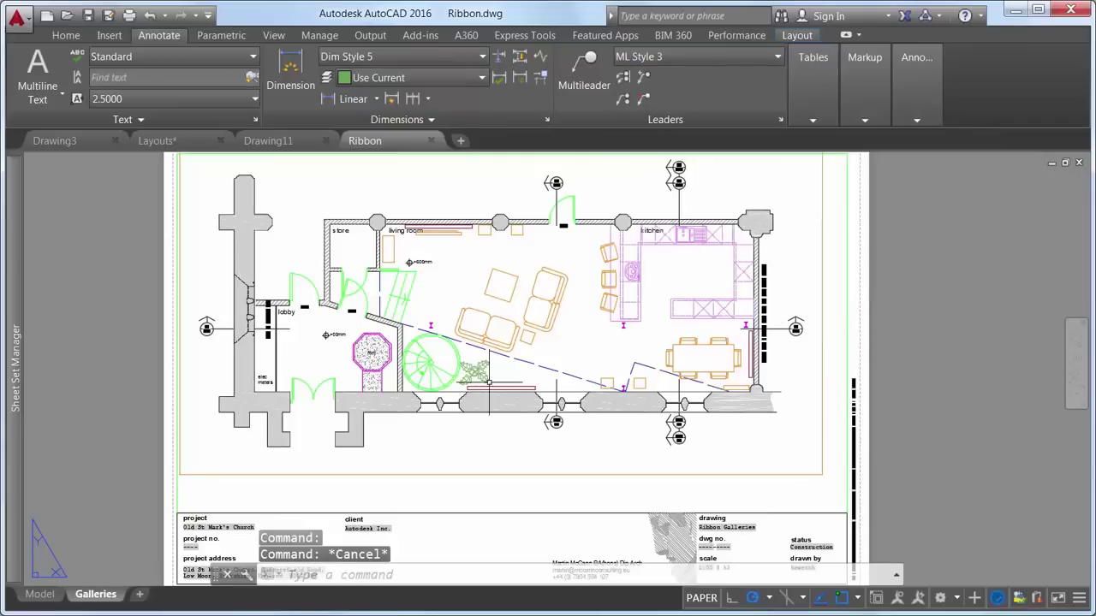
Step: Set GALLERYVIEW to 0 to turn the ribbon galleries off
type("galler")
key("Return")
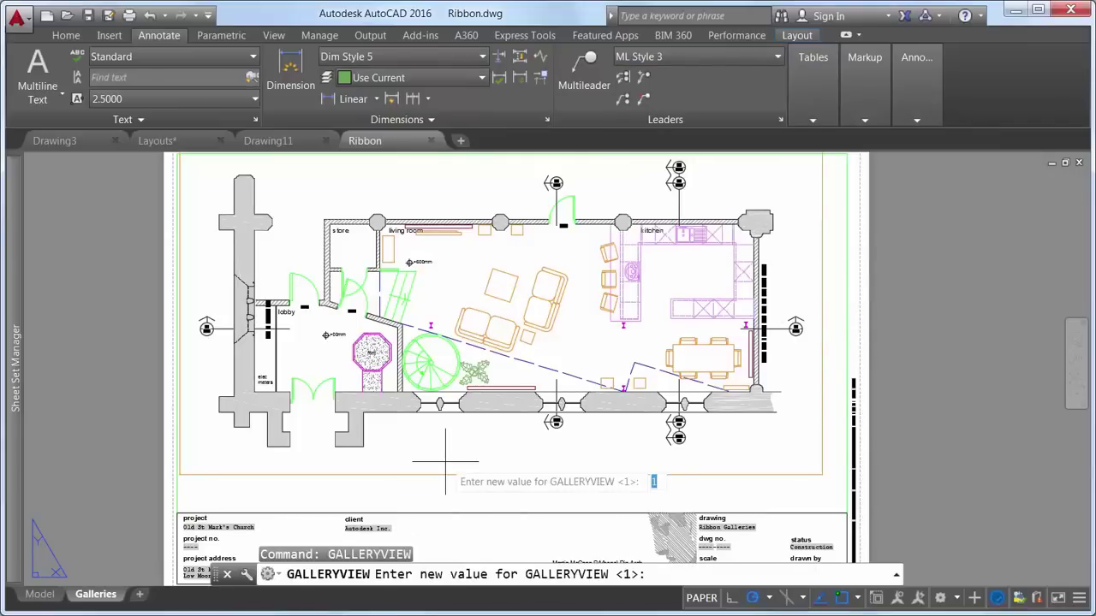
type("0")
key("Return")
Step: Check the plain block, dimension, multileader and table style lists, pick Table Style 3, and rerun GALLERYVIEW
left_click(109, 35)
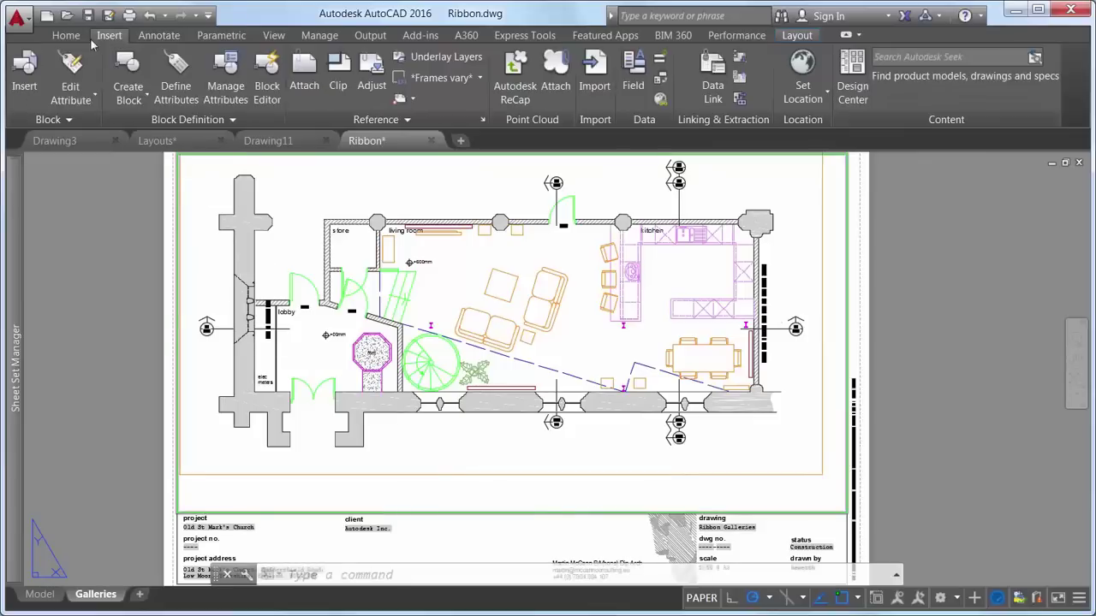
left_click(24, 73)
left_click(649, 421)
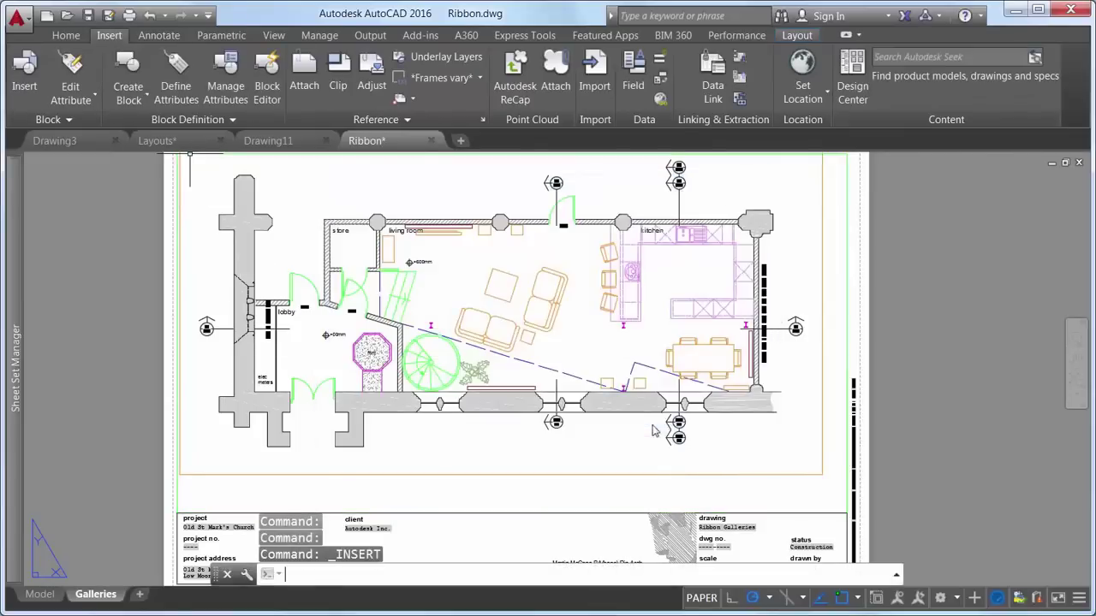
left_click(159, 35)
left_click(438, 57)
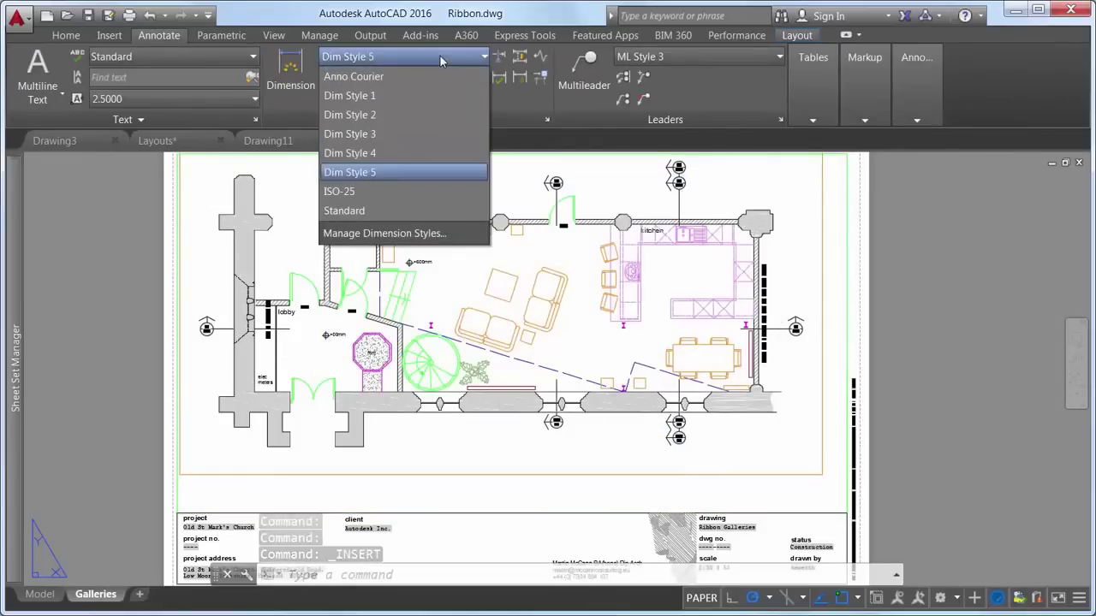
left_click(728, 56)
left_click(728, 57)
left_click(813, 123)
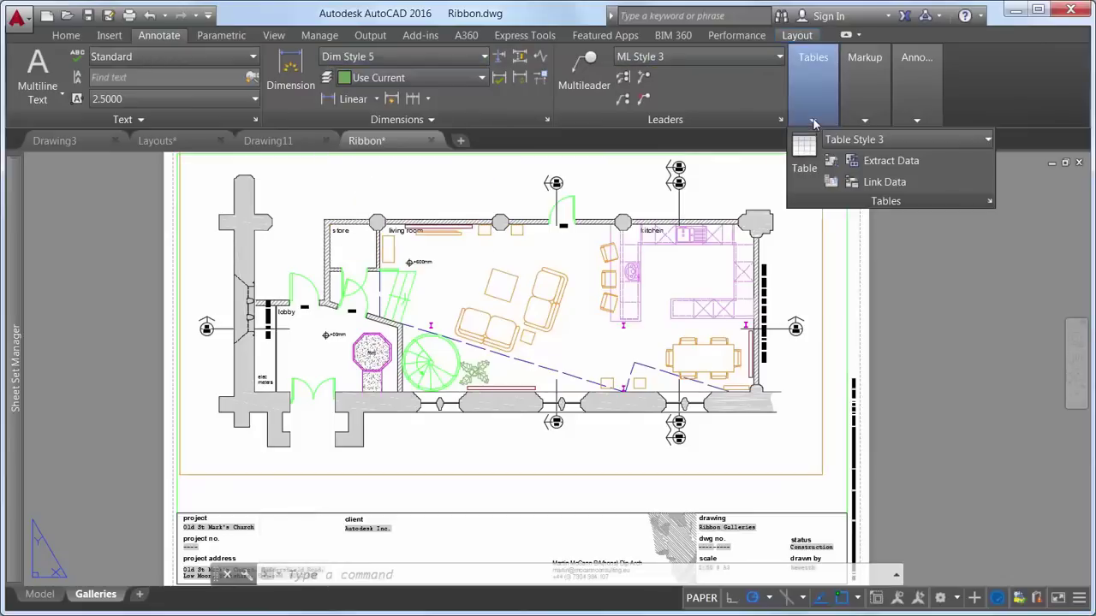
left_click(857, 140)
left_click(856, 213)
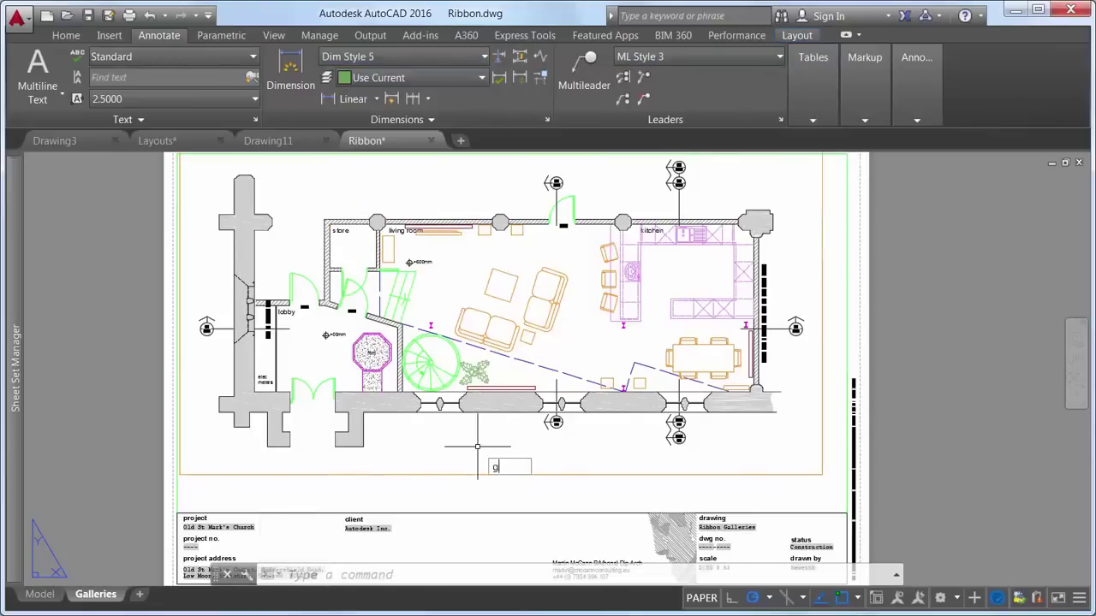
type("allery")
key("Return")
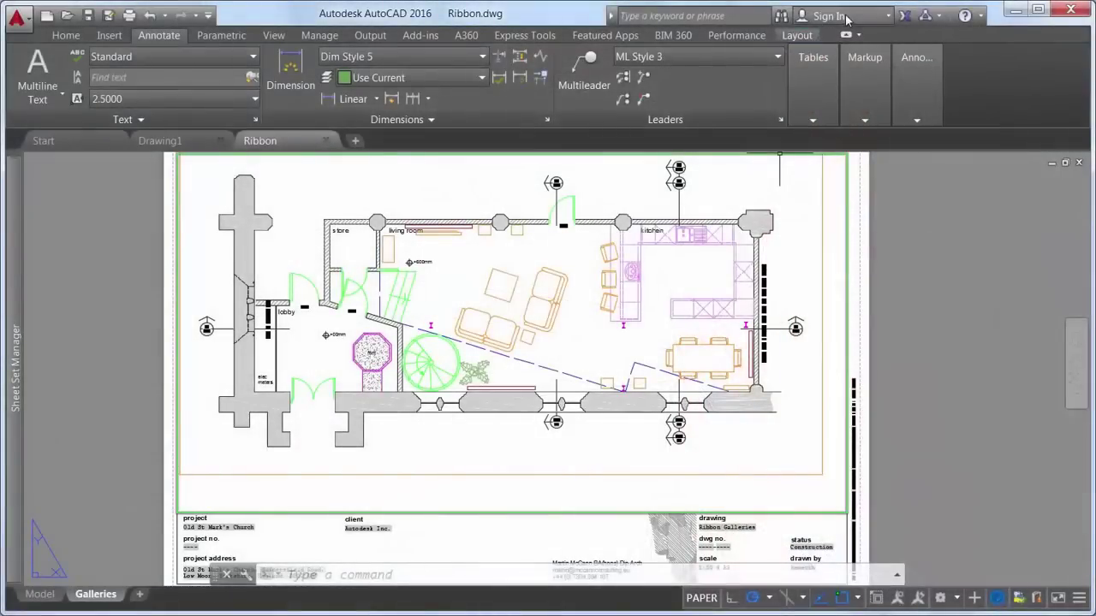
Step: Sign in to A360 with the Autodesk ID and account password
left_click(849, 19)
left_click(855, 39)
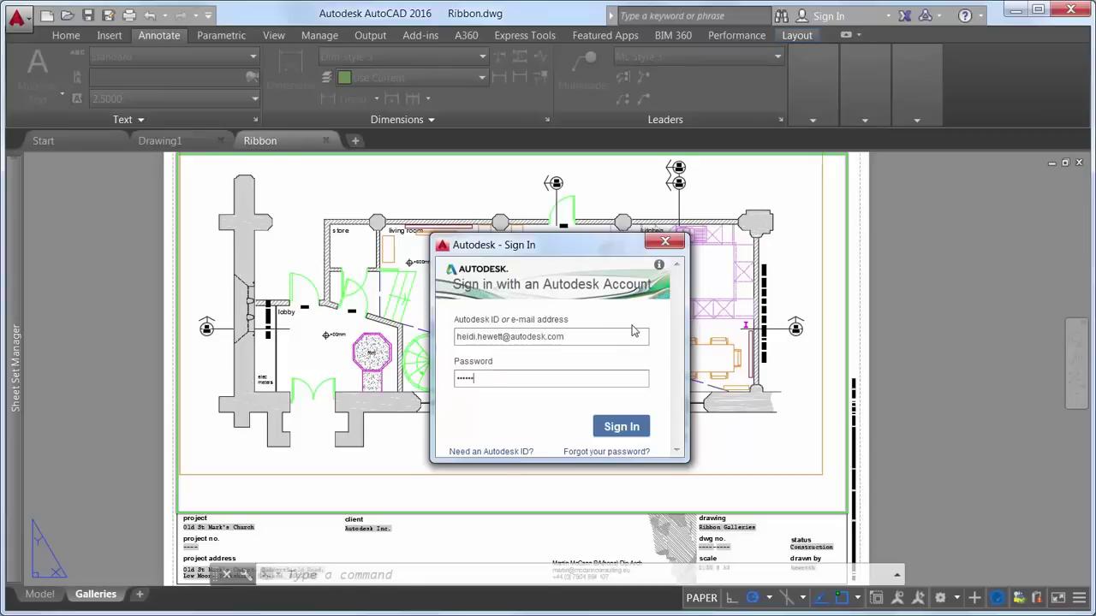
key("Return")
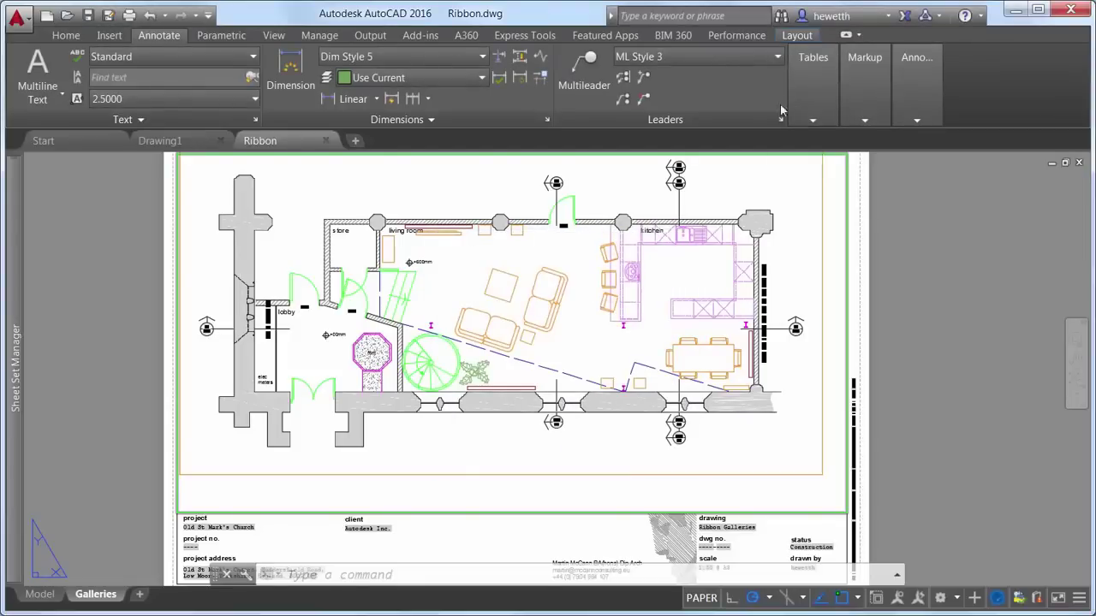
Step: Open the HELIX command page from the Help command reference
left_click(965, 16)
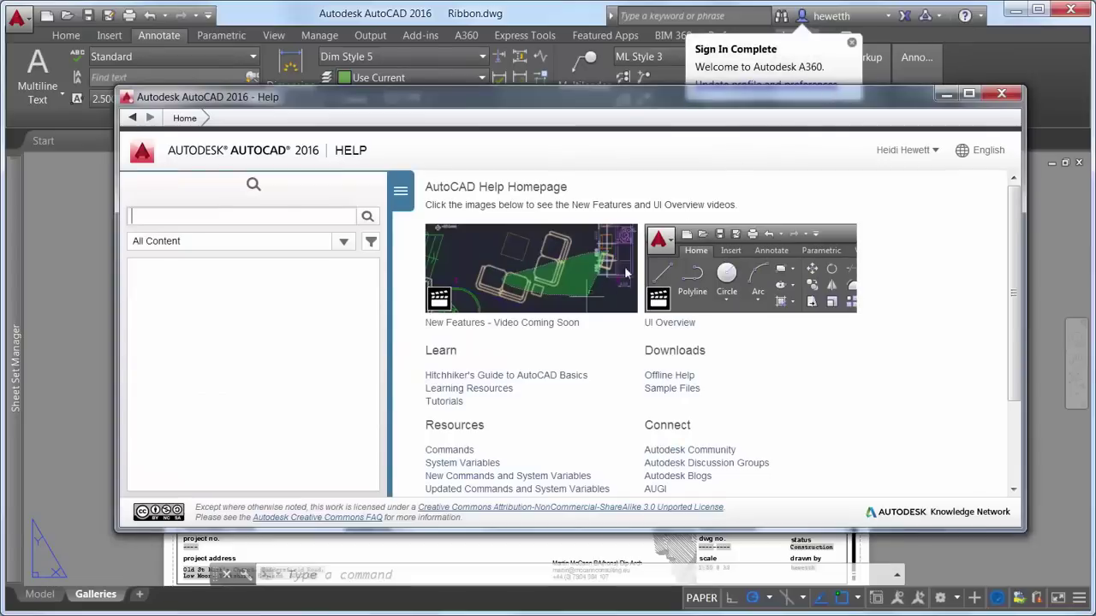
left_click(469, 451)
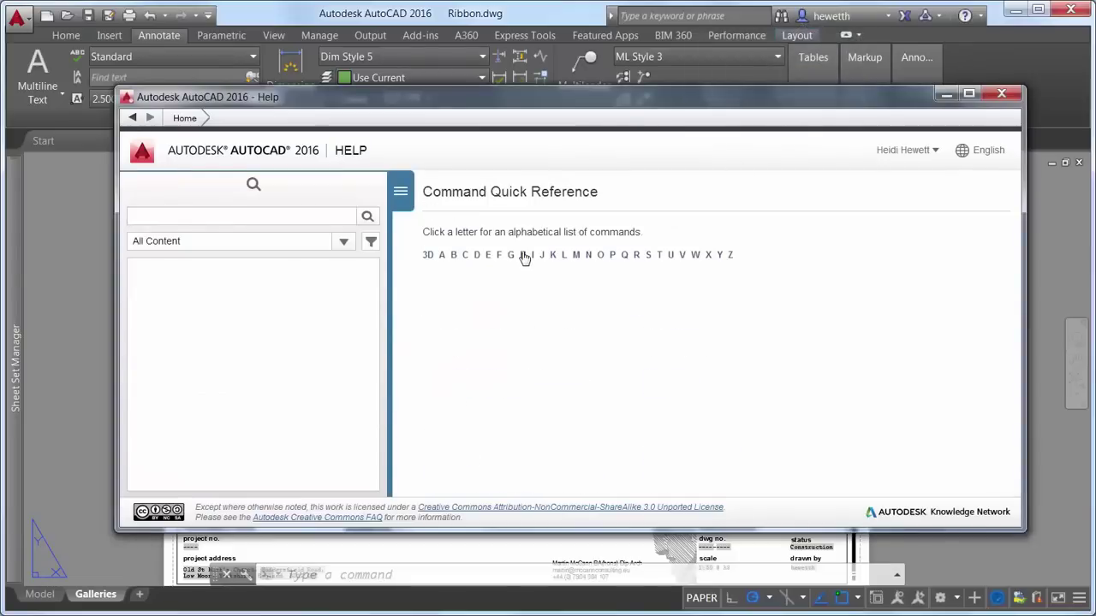
left_click(523, 256)
left_click(452, 458)
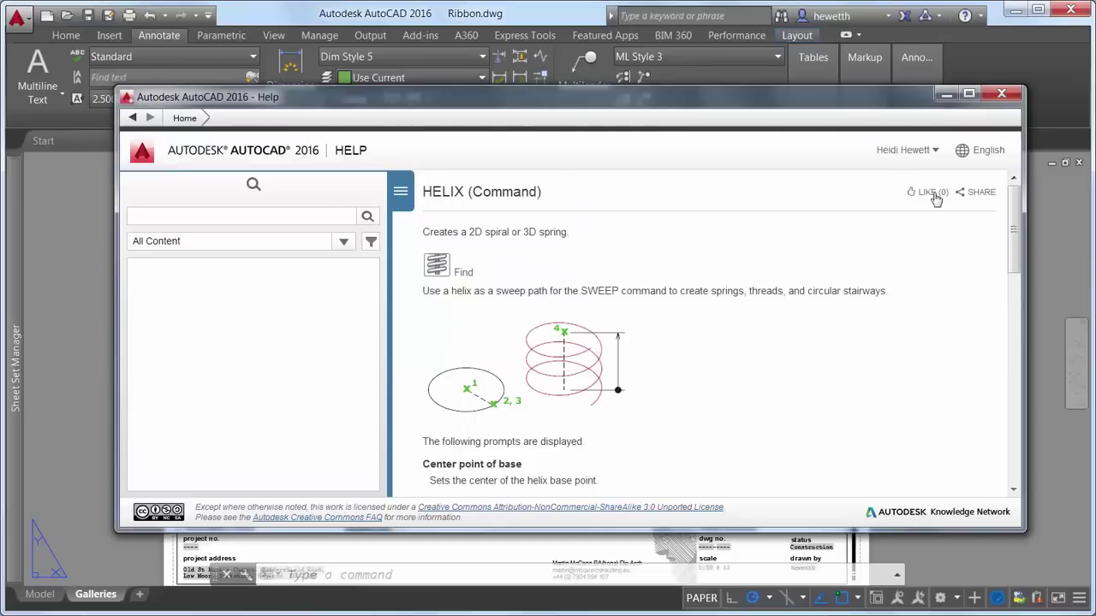
Step: Search Help for 'purge' and show where the Purge command is found
left_click(299, 219)
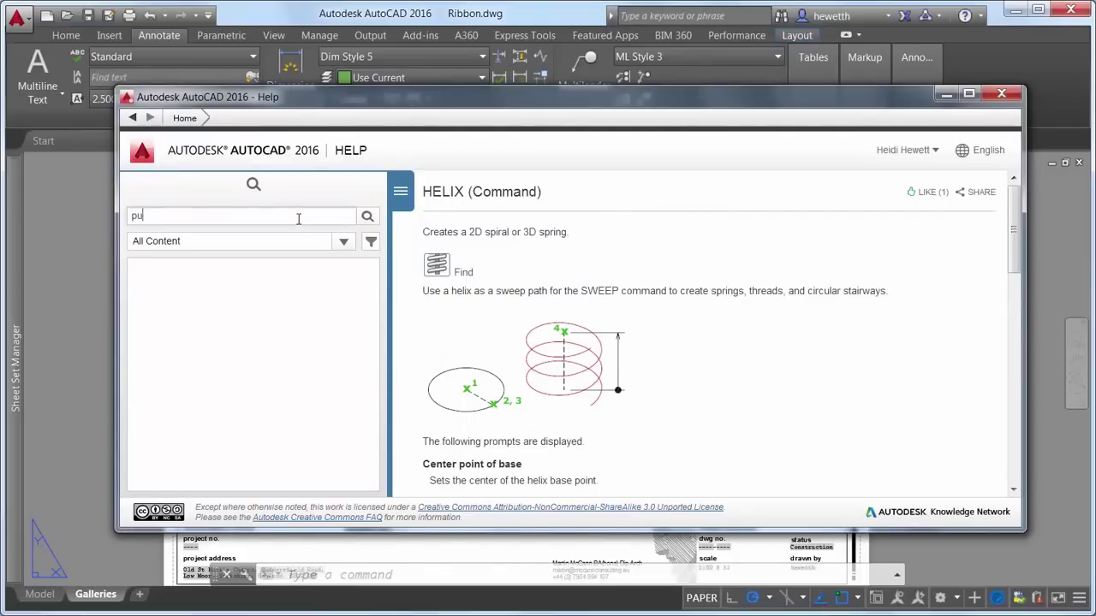
key("Return")
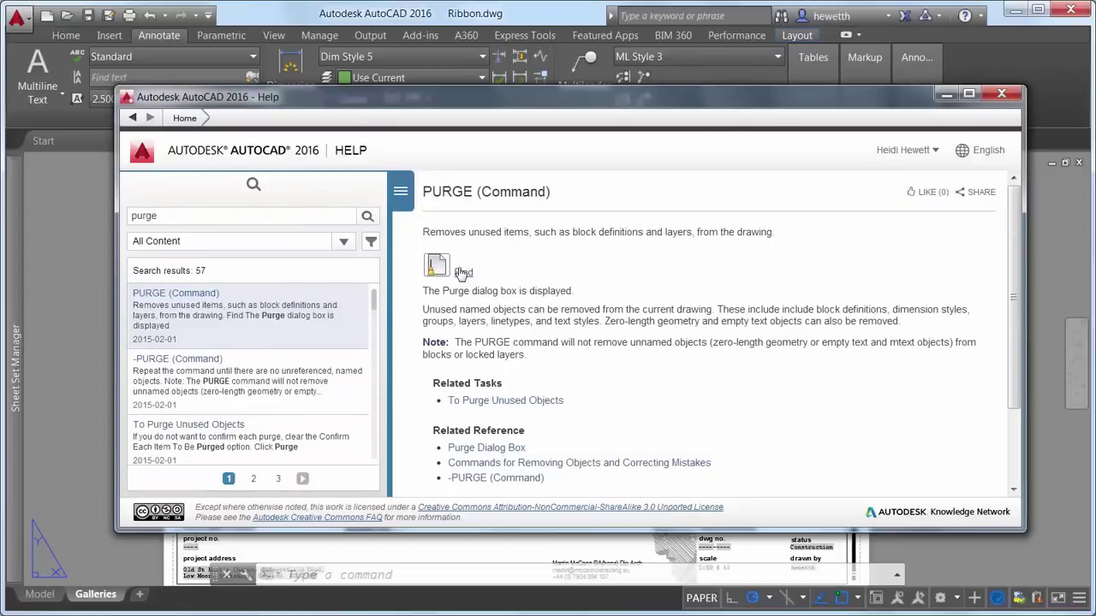
left_click(463, 272)
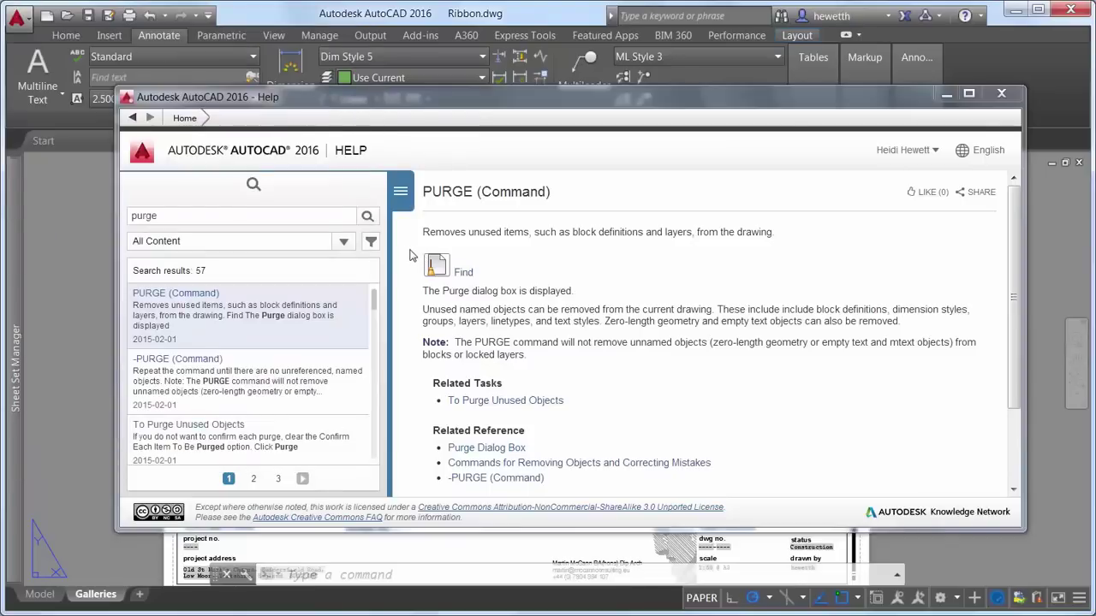
Step: Search Help for 'graphics performance' and open the performance tuning topic
double_click(191, 213)
type("graphics performan")
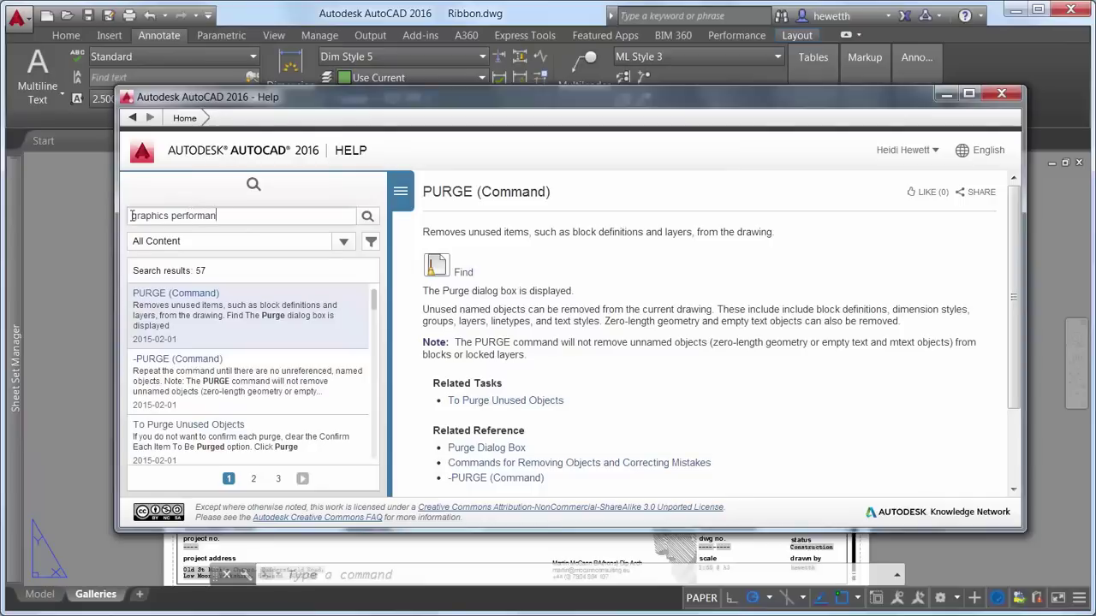
type("ce")
key("Return")
left_click(147, 360)
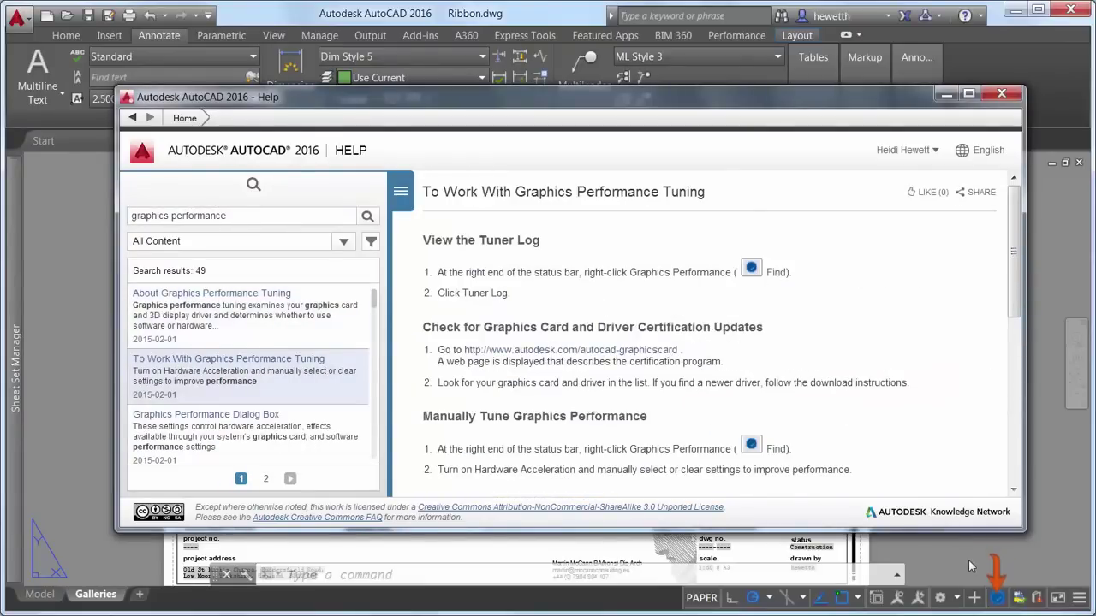
Step: Search Help for dynamic input and open the Dynamic Input topic
triple_click(191, 215)
type("dynamic input")
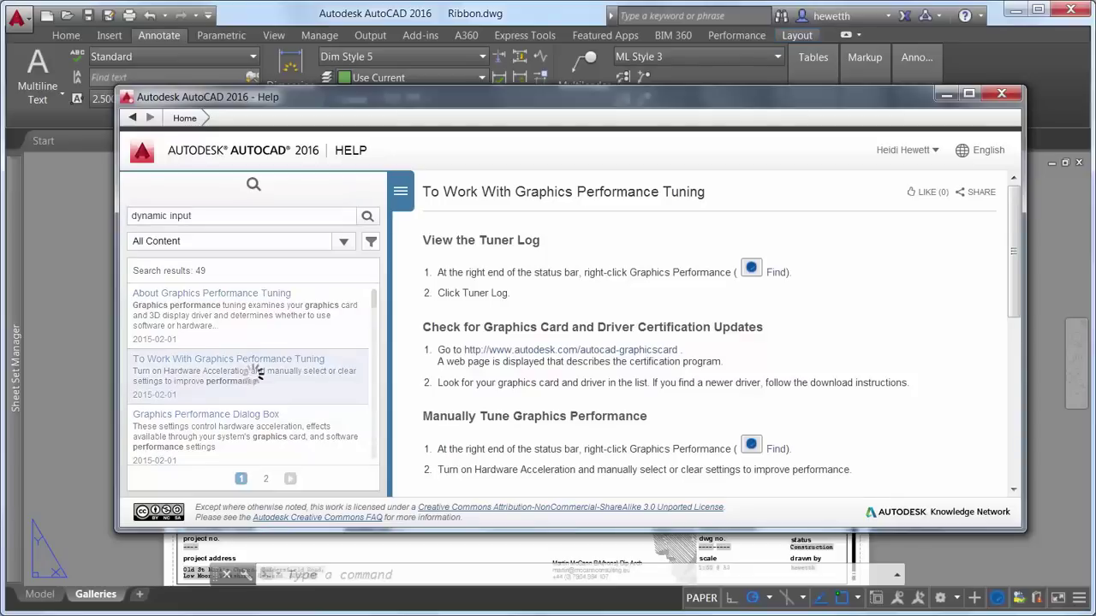
key("Return")
left_click(253, 402)
Step: Use Find on the Dynamic Input help page to show where it is located
left_click(458, 267)
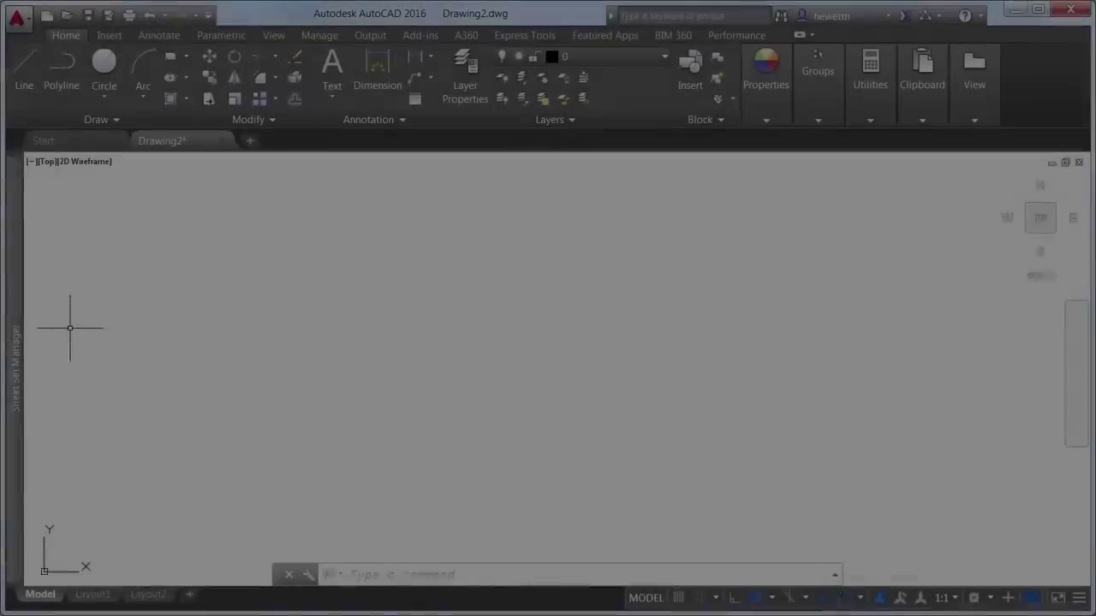
Step: Open the Revision Clouds sheet and draw a Rectangular revision cloud by two corners around the conference and server rooms
mouse_move(14, 334)
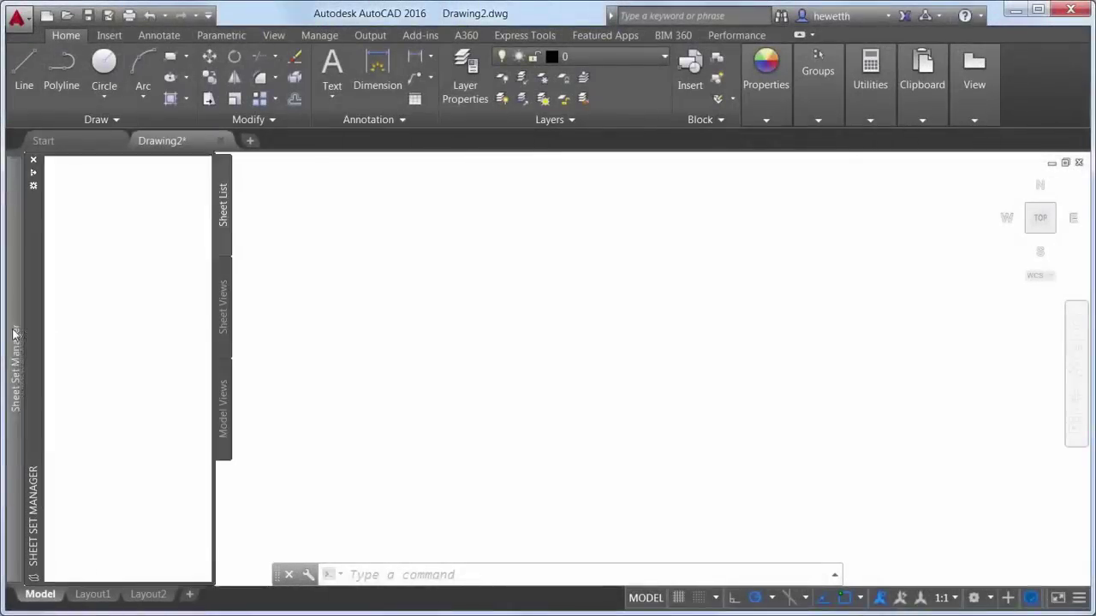
double_click(121, 327)
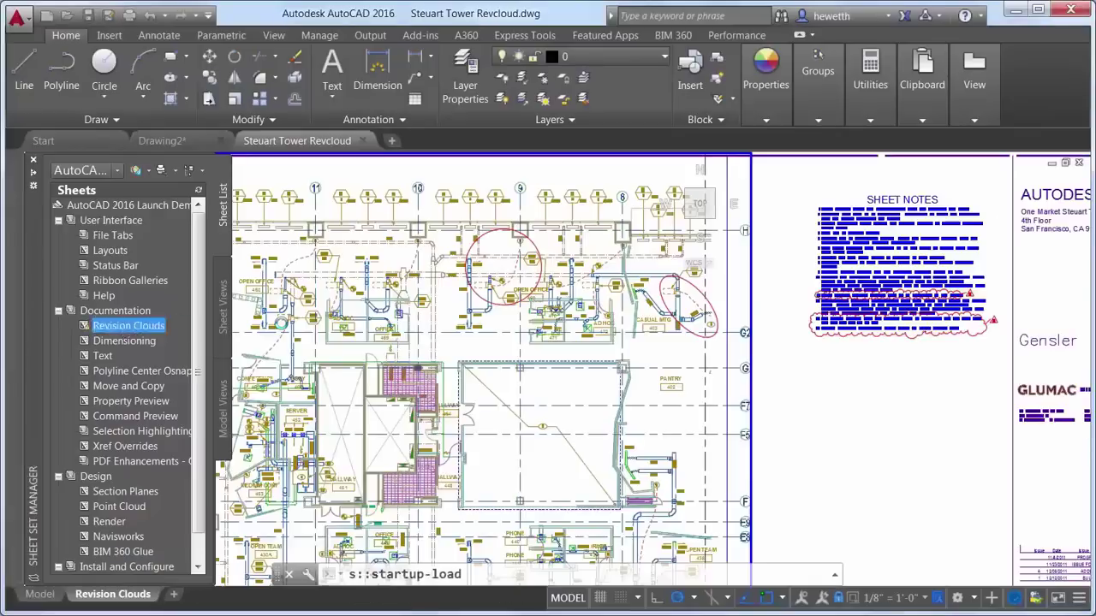
left_click(158, 35)
left_click(872, 122)
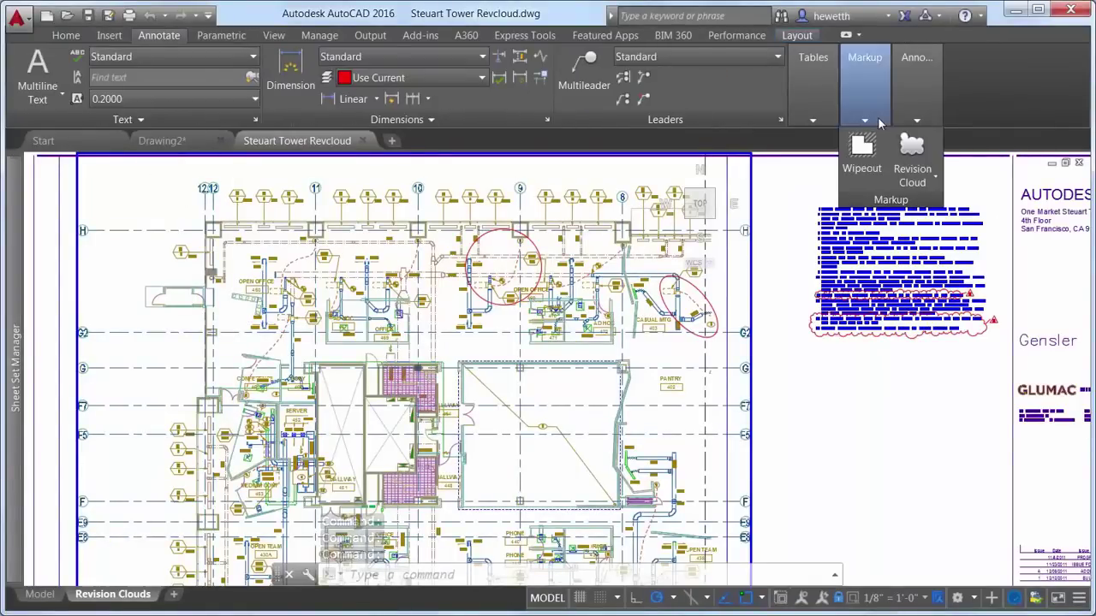
left_click(927, 185)
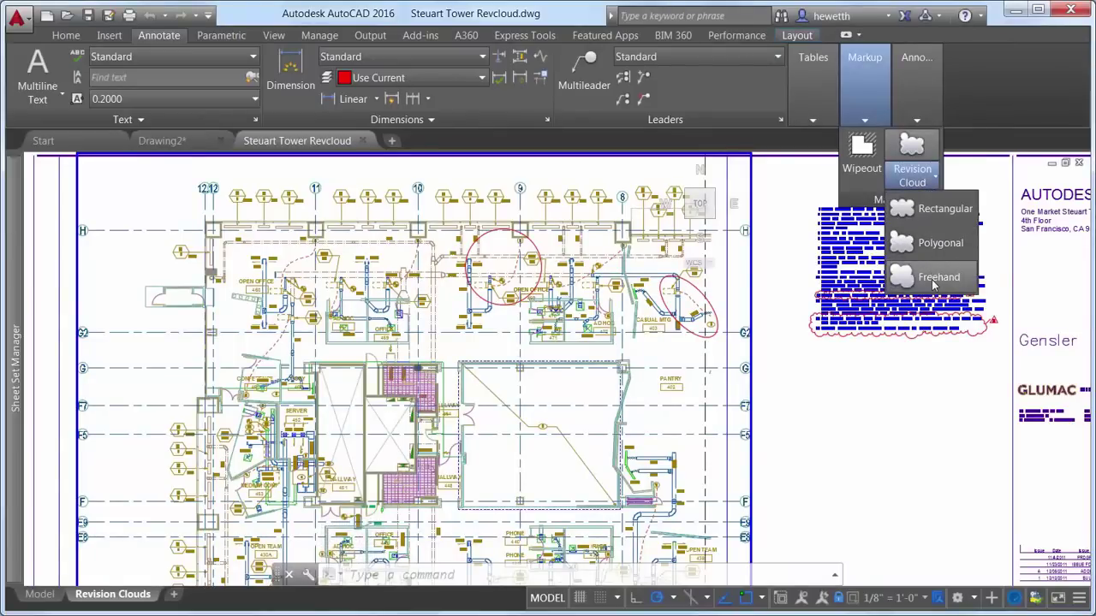
left_click(942, 209)
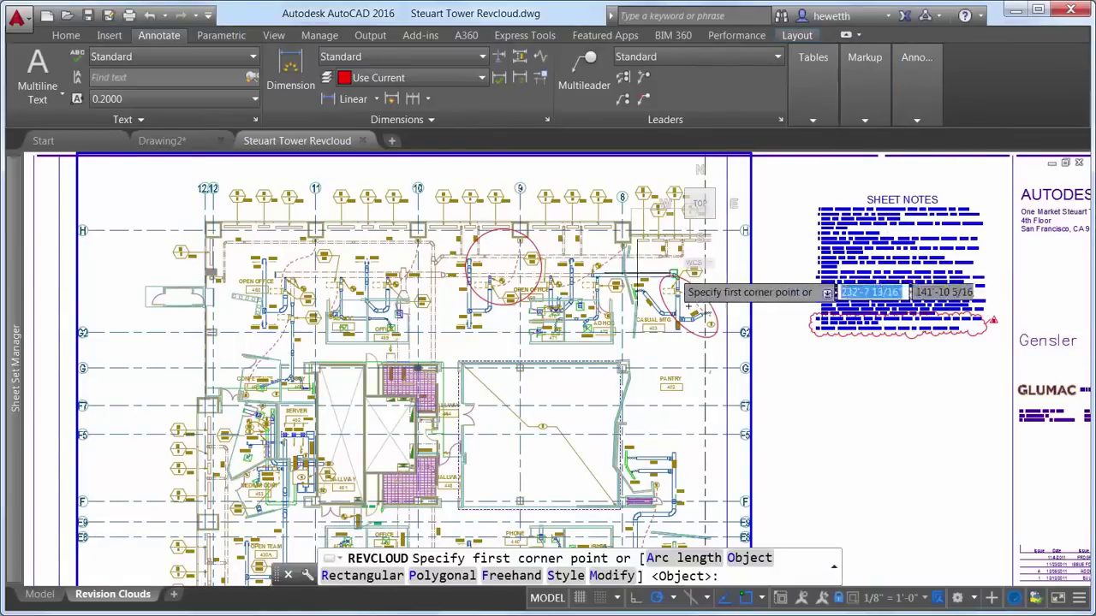
scroll(276, 441, "up", 2)
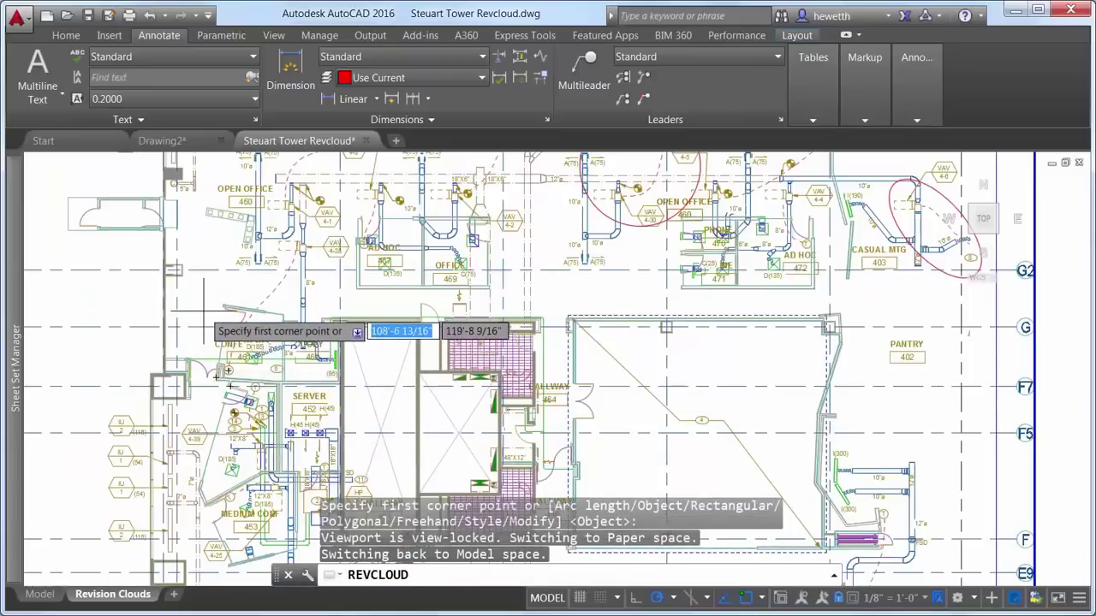
left_click(249, 417)
left_click(325, 553)
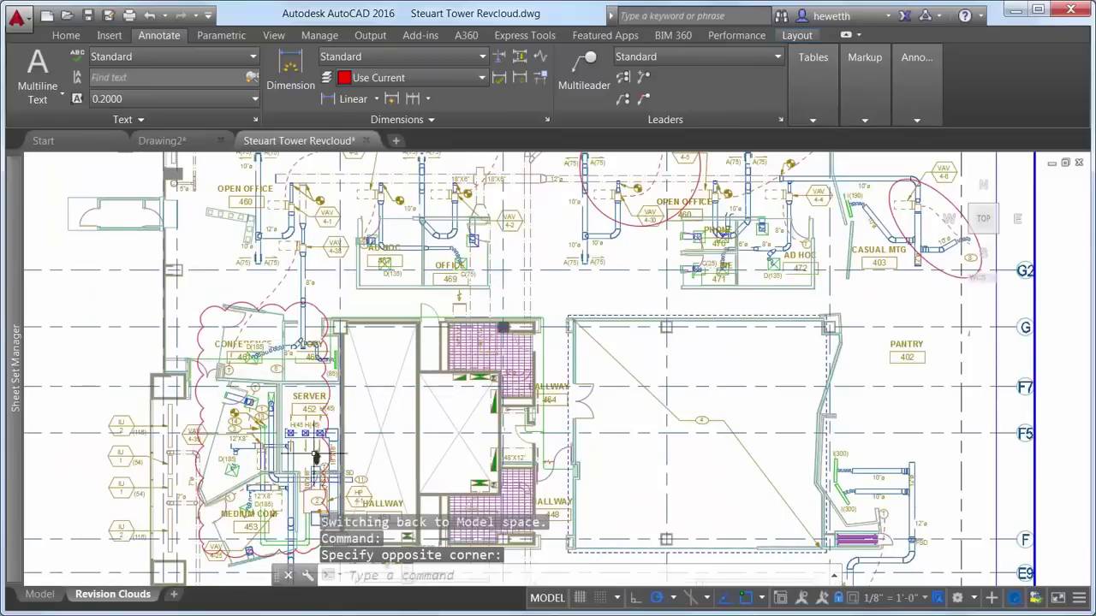
scroll(359, 291, "down", 3)
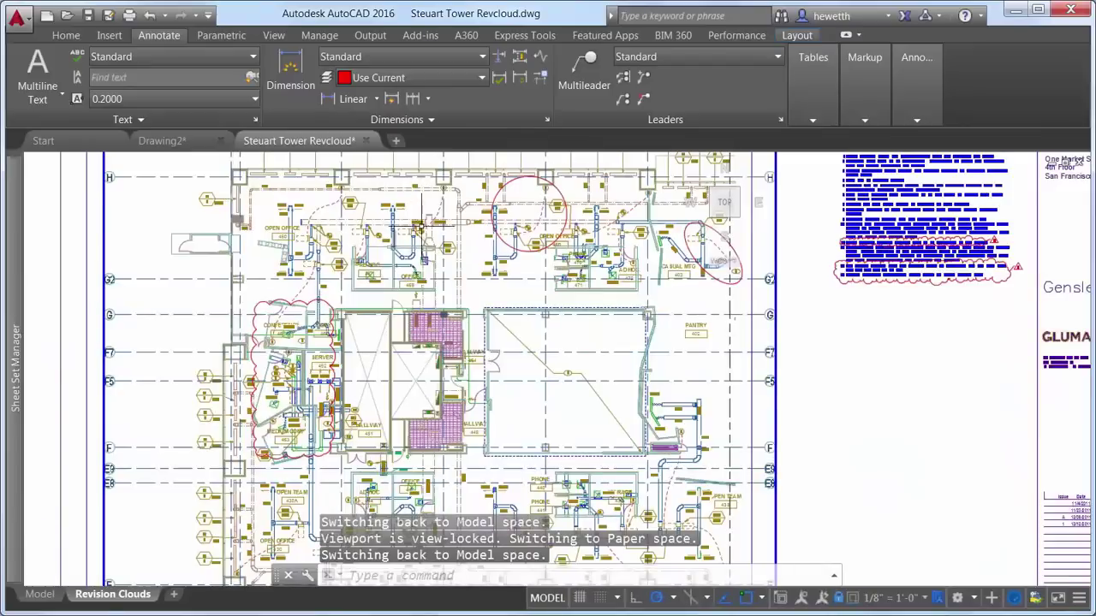
left_click(857, 120)
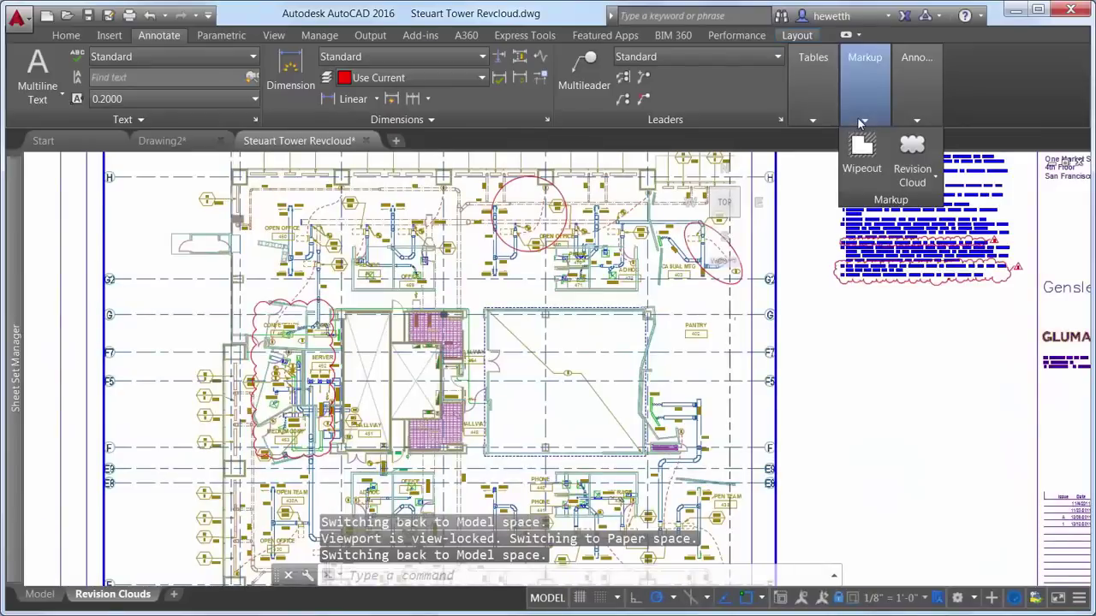
Step: Draw a five-point polygonal revision cloud around the upper open-office area
left_click(913, 176)
left_click(925, 243)
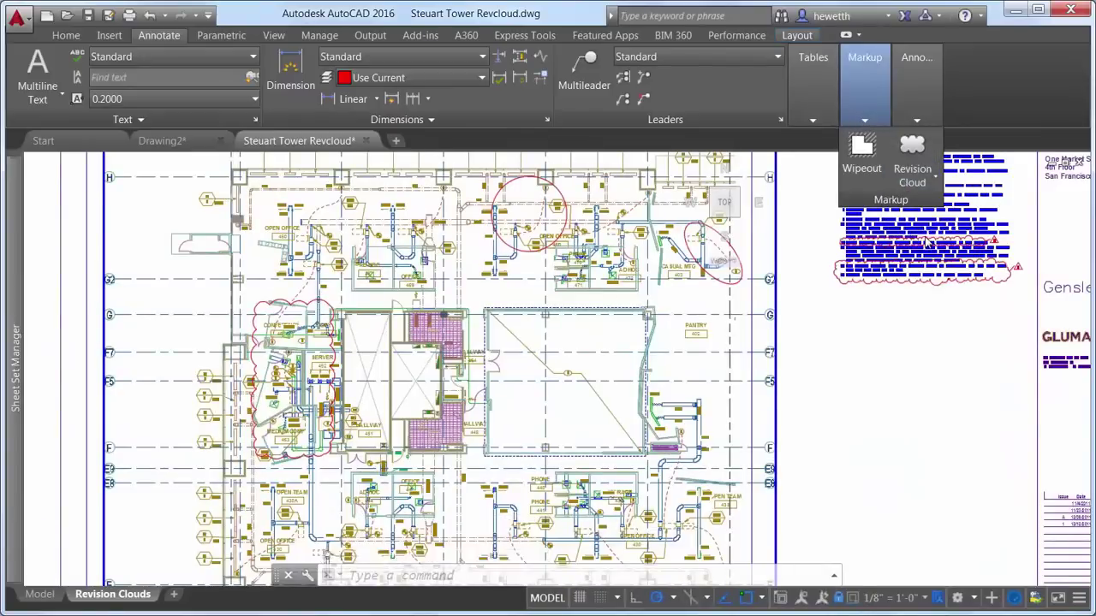
left_click(437, 184)
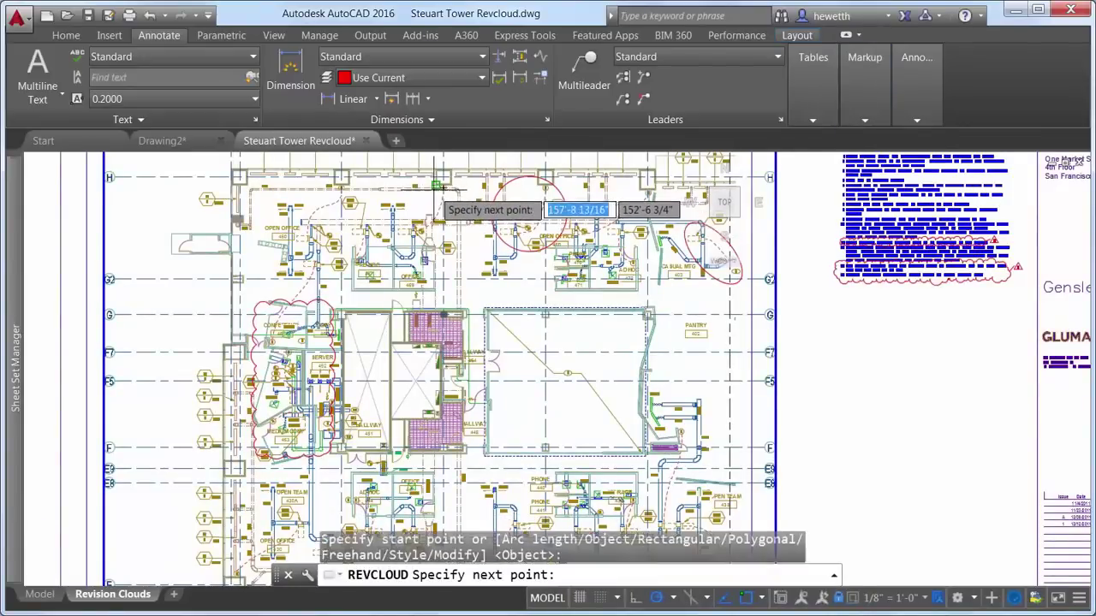
left_click(377, 214)
left_click(349, 259)
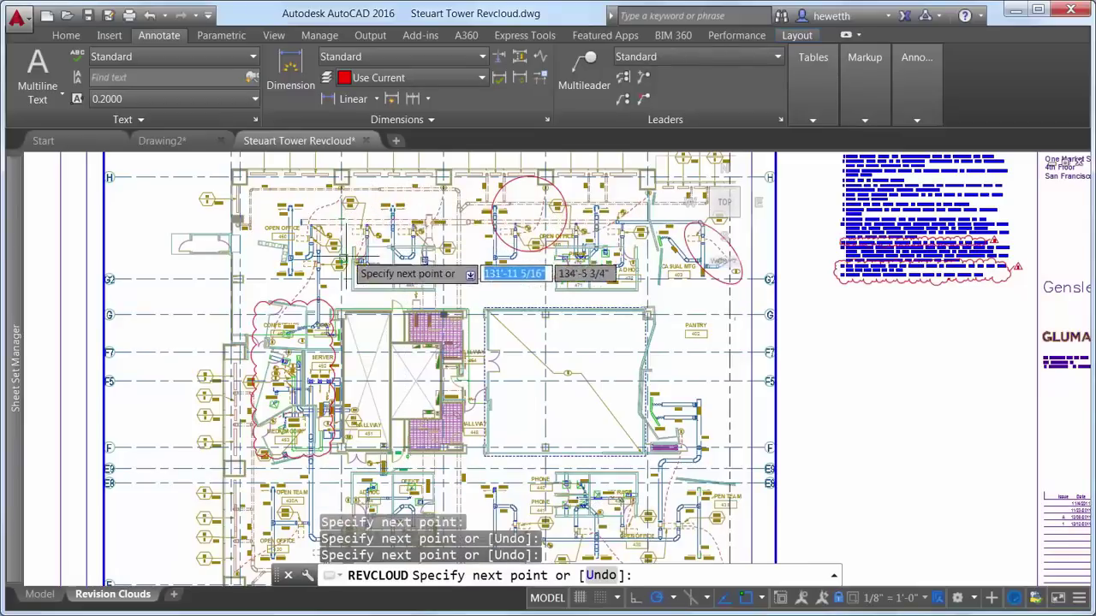
left_click(350, 291)
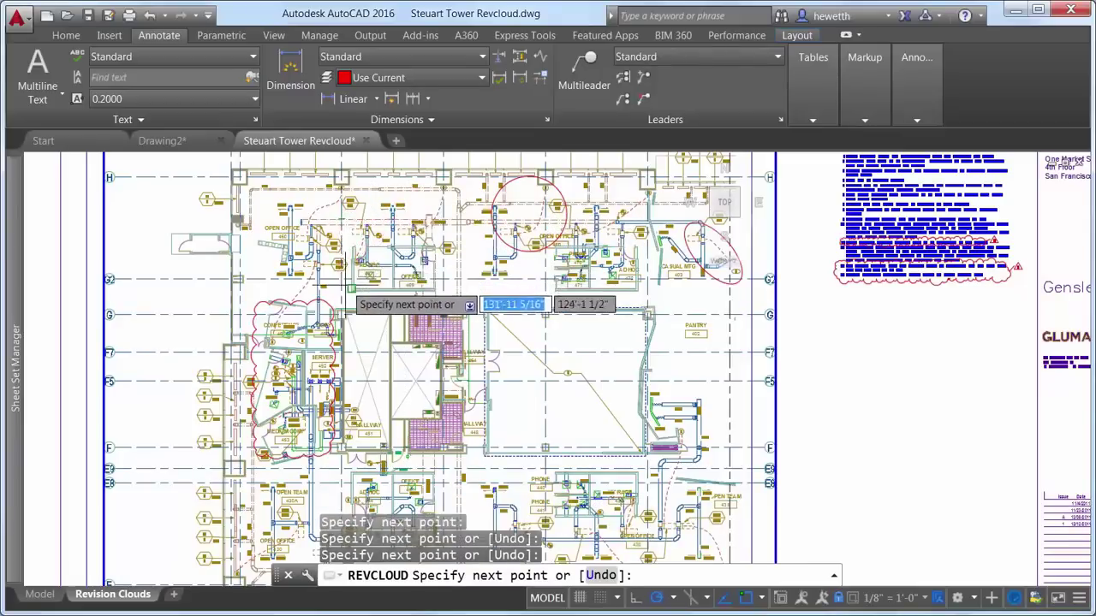
left_click(436, 292)
Step: Convert the circle markup into a revision cloud with the Object option
key("Return")
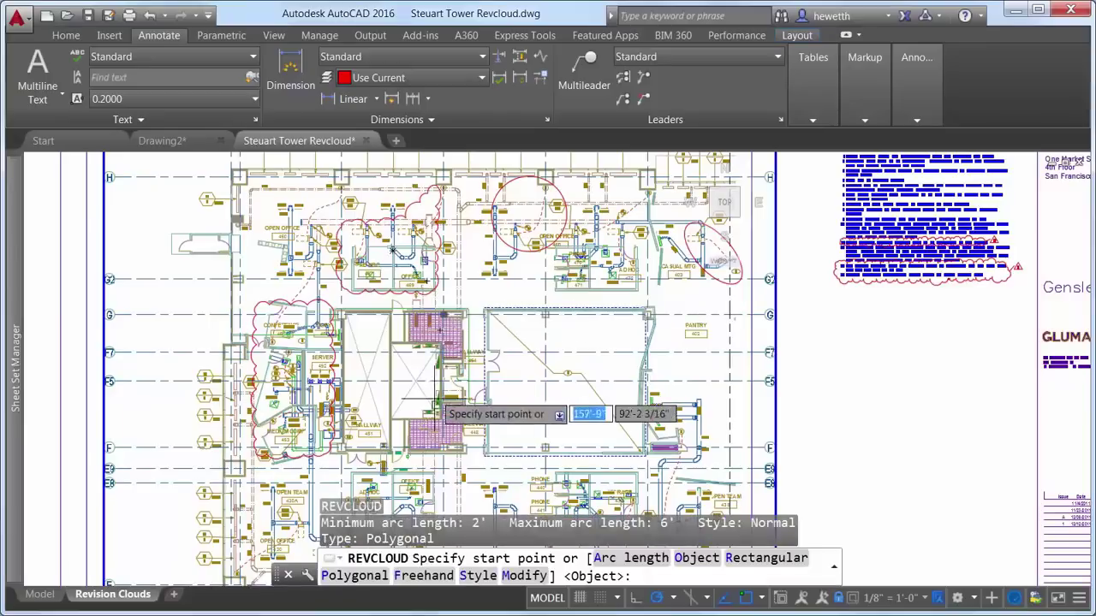
left_click(692, 558)
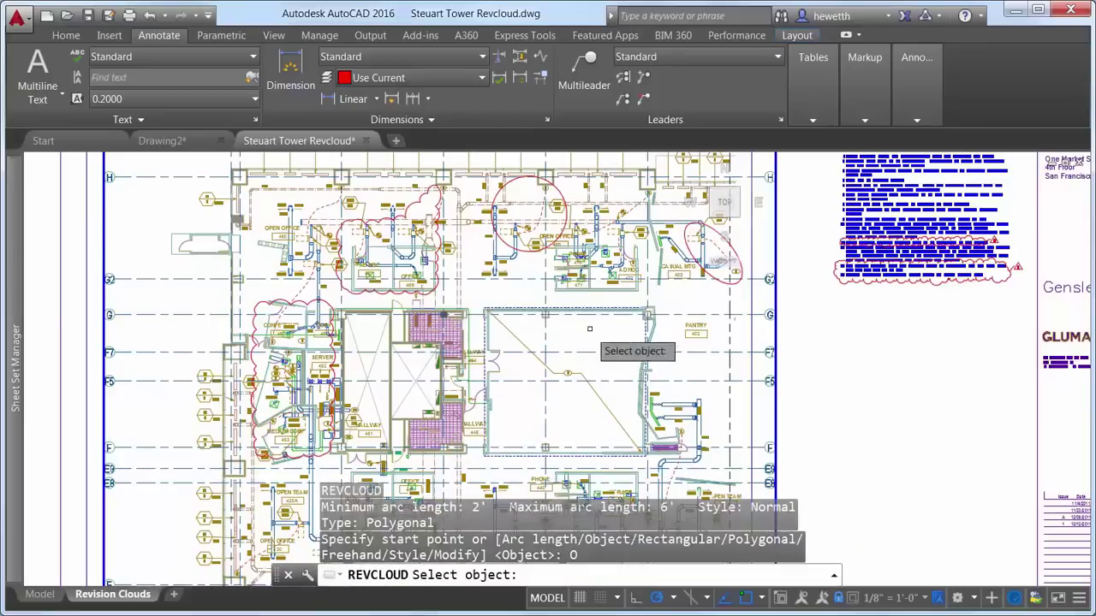
left_click(527, 254)
key("Return")
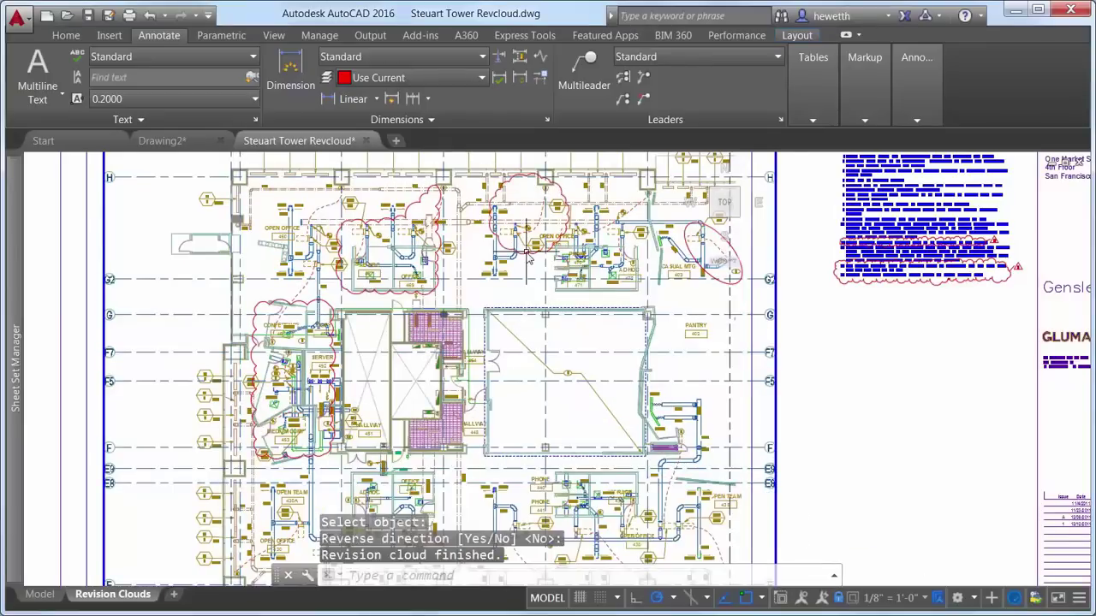
Step: Convert the ellipse markup into a revision cloud the same way
key("Return")
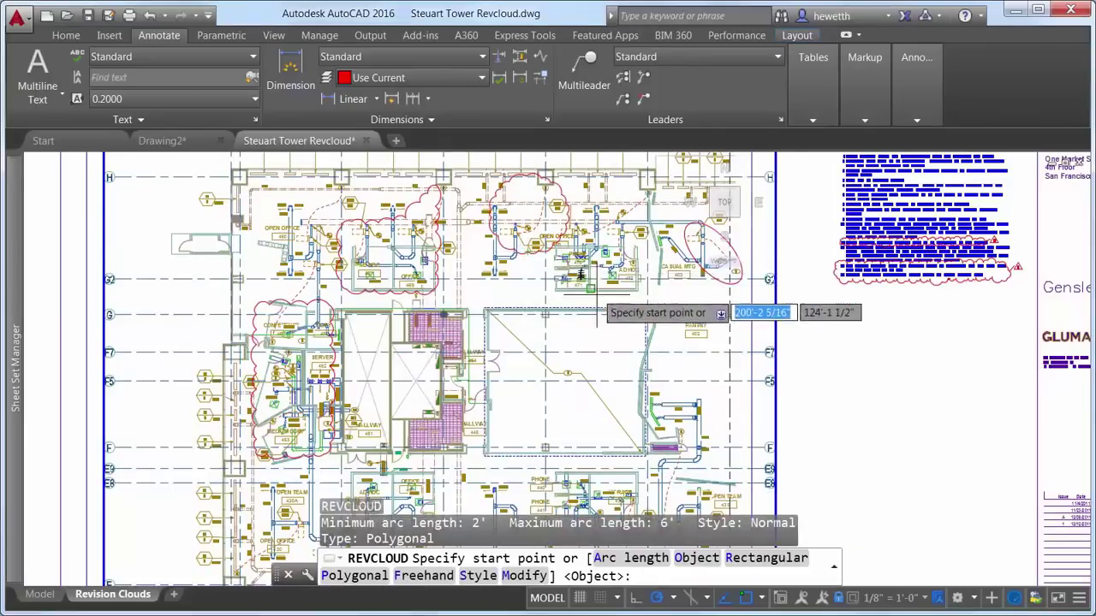
left_click(693, 558)
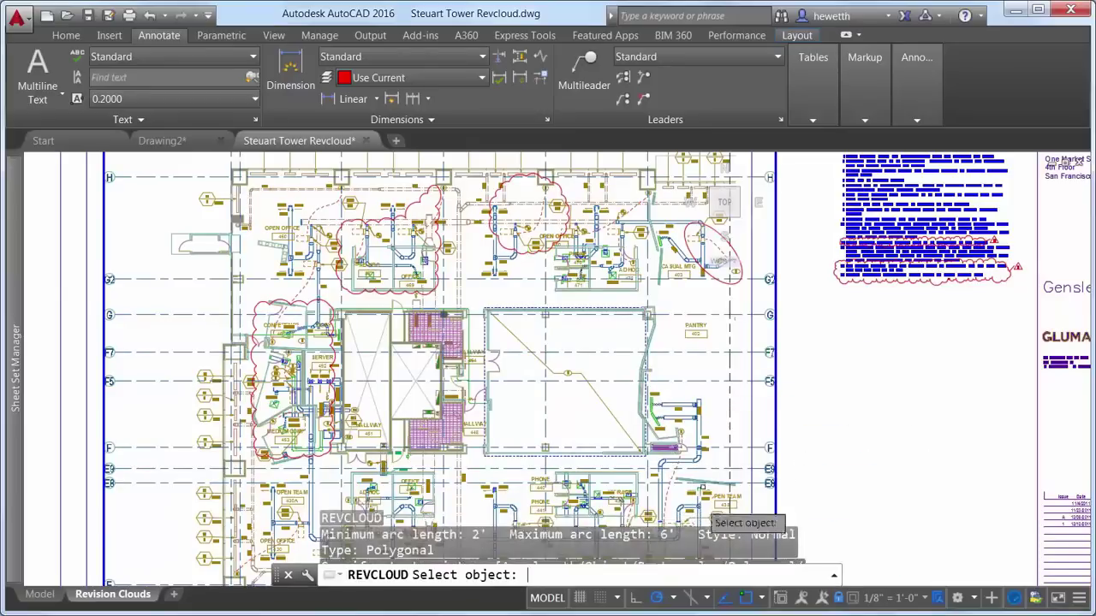
left_click(725, 282)
key("Return")
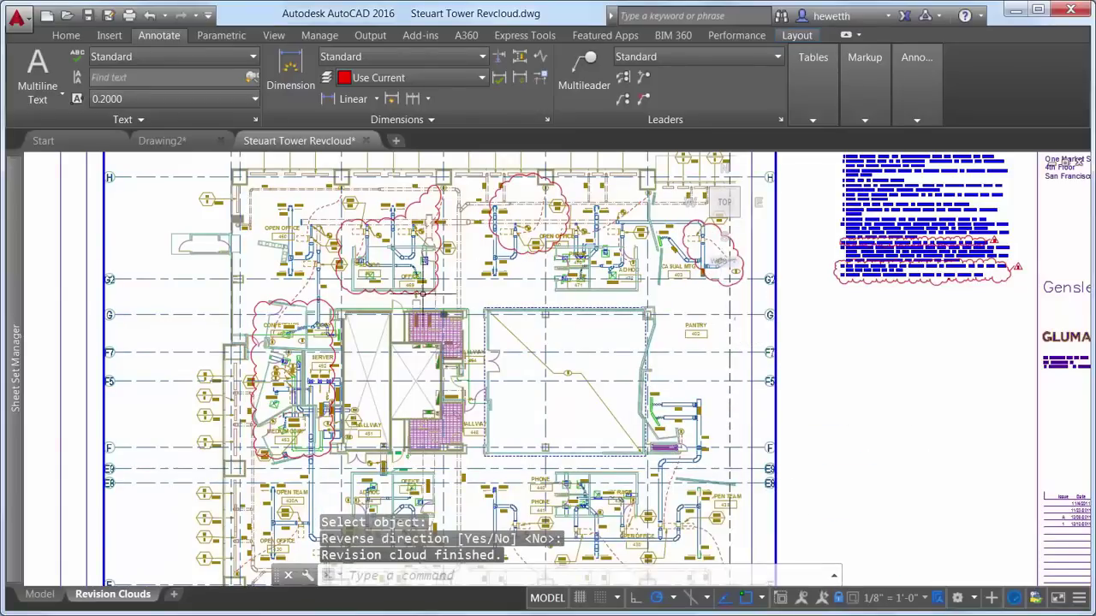
Step: Try stretching grips on the left, upper-left and top revision clouds, cancelling each attempt
left_click(327, 304)
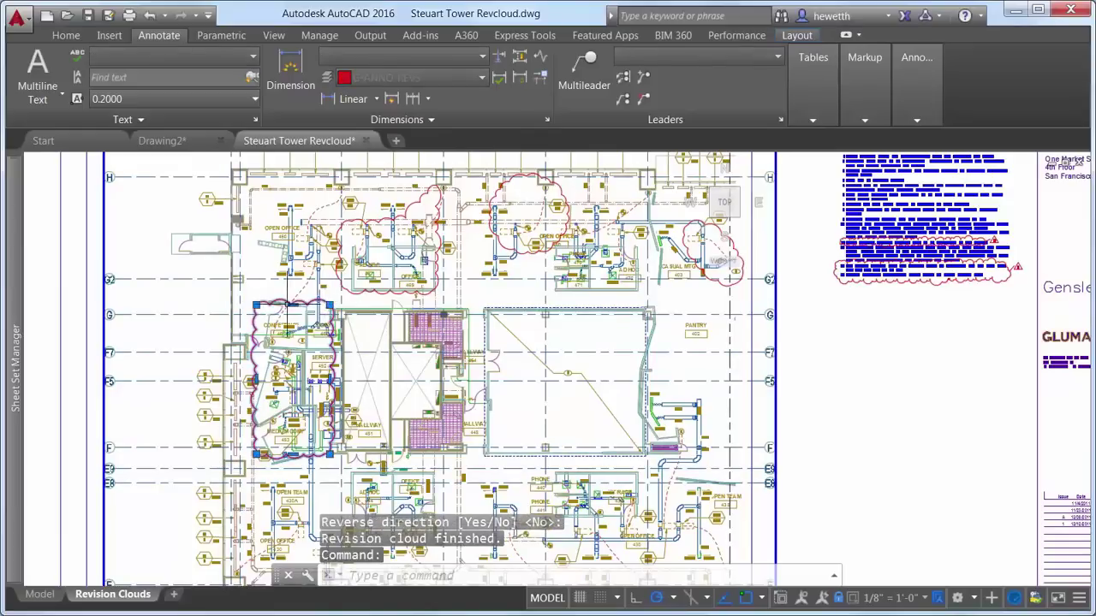
left_click(327, 304)
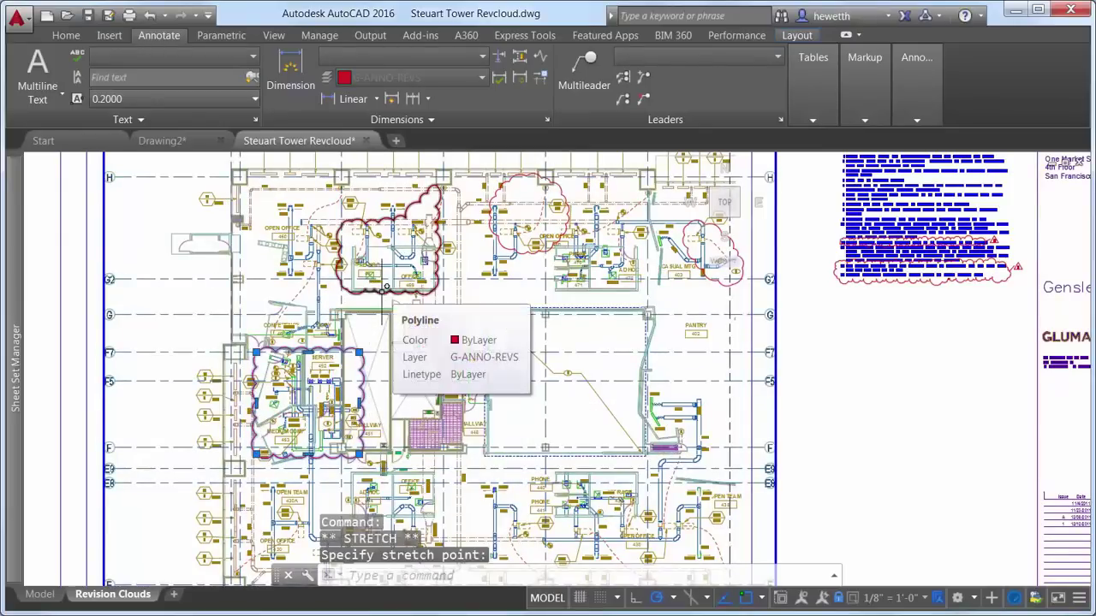
key("Escape")
left_click(381, 291)
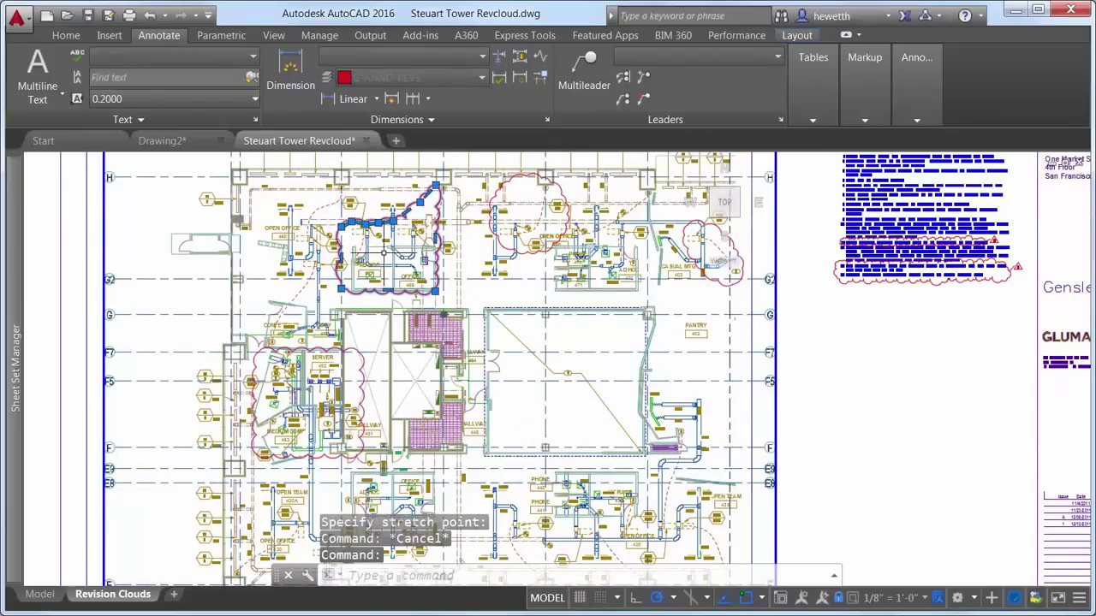
left_click(393, 221)
left_click(478, 221)
key("Escape")
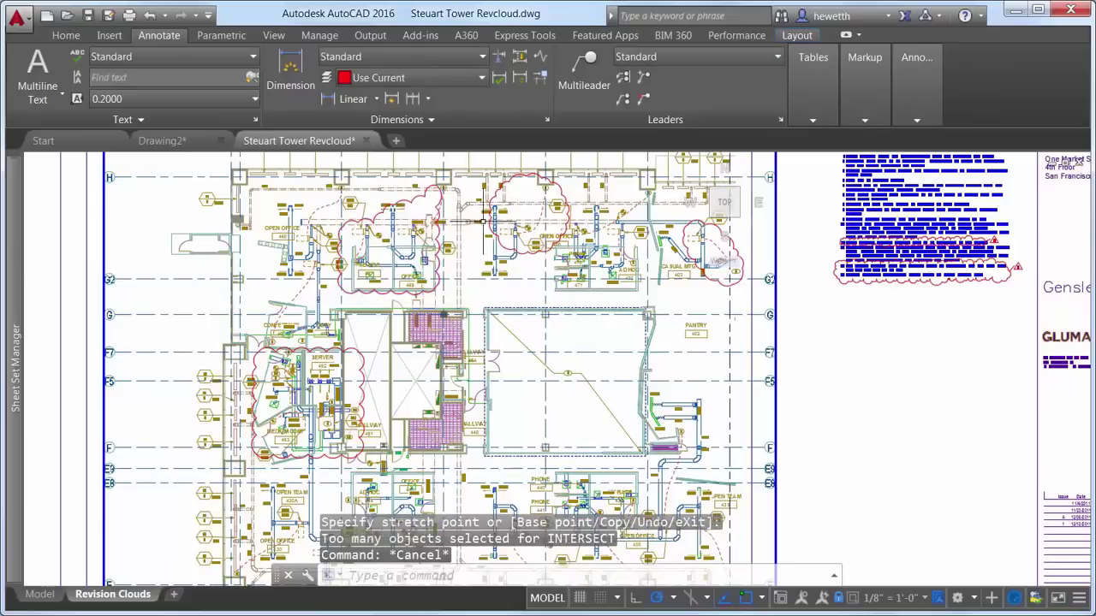
left_click(531, 252)
left_click(528, 253)
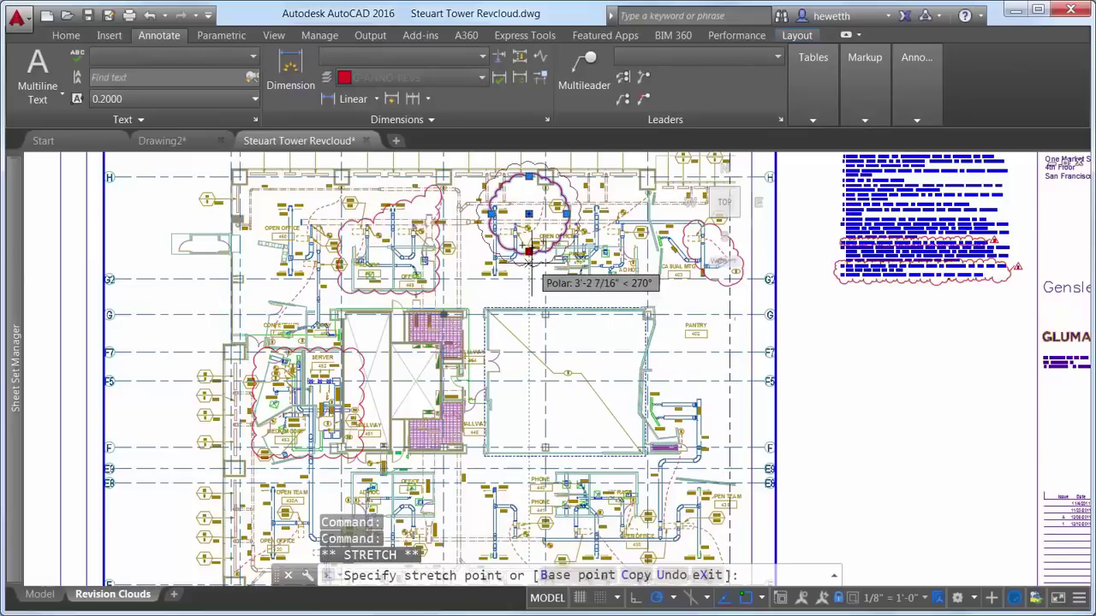
key("Escape")
Step: Stretch a grip of the upper-right revision cloud up and left, then deselect it
left_click(712, 248)
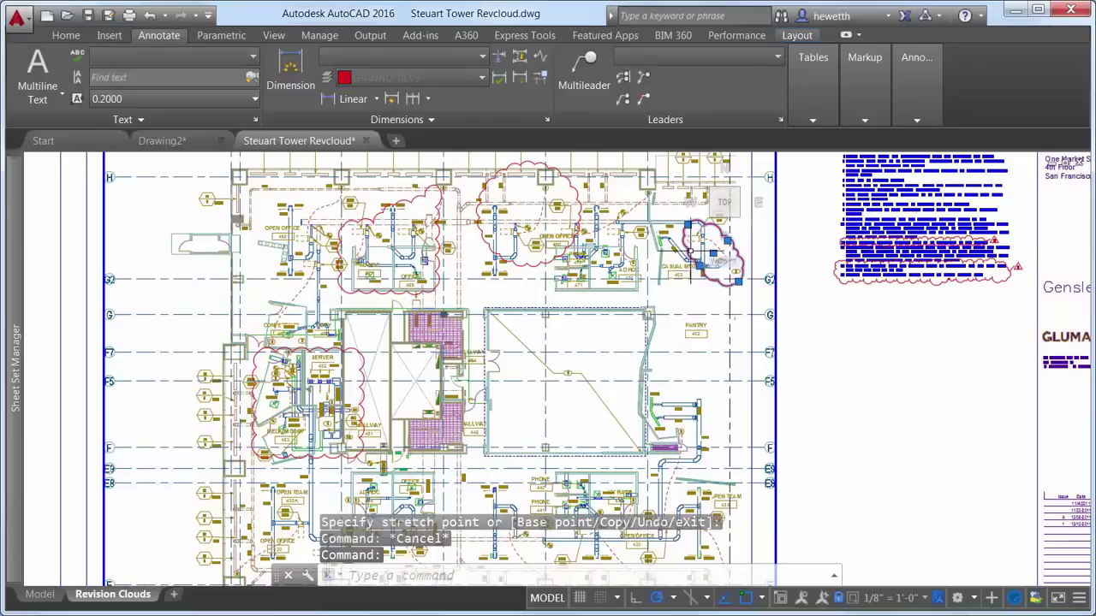
left_click(688, 226)
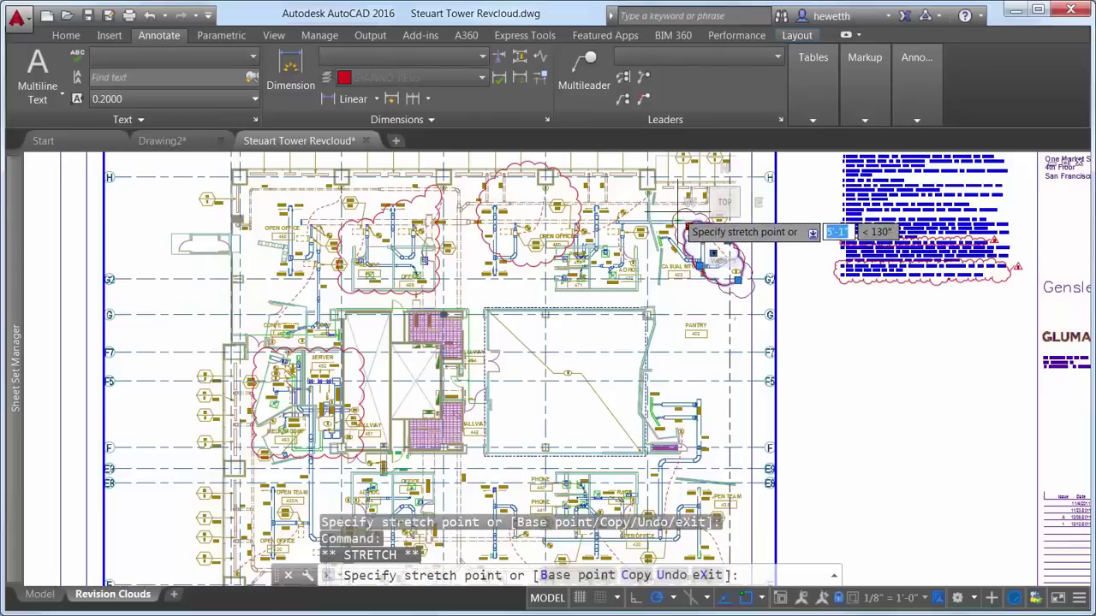
left_click(676, 212)
key("Escape")
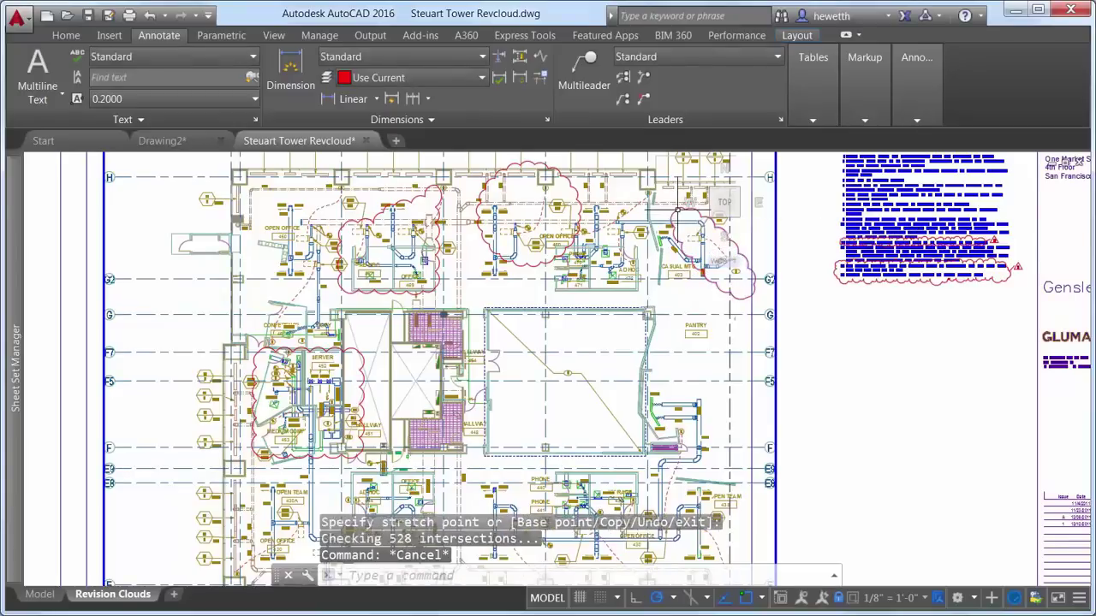
Step: Zoom in and run the REVCLOUD command again
scroll(664, 175, "up", 2)
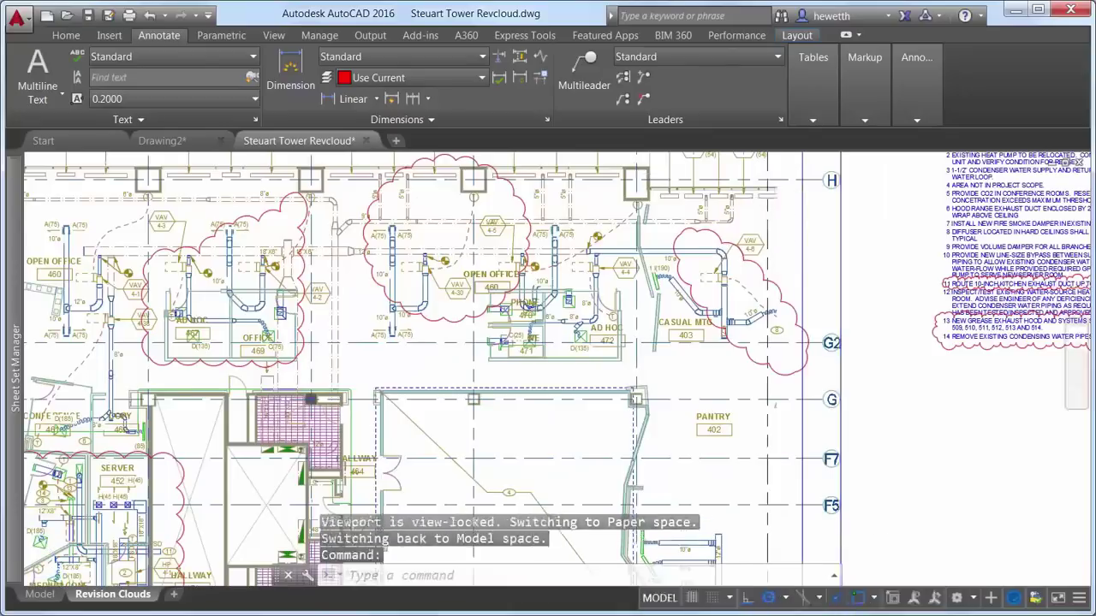
scroll(634, 205, "up", 2)
type("revcloud")
key("Return")
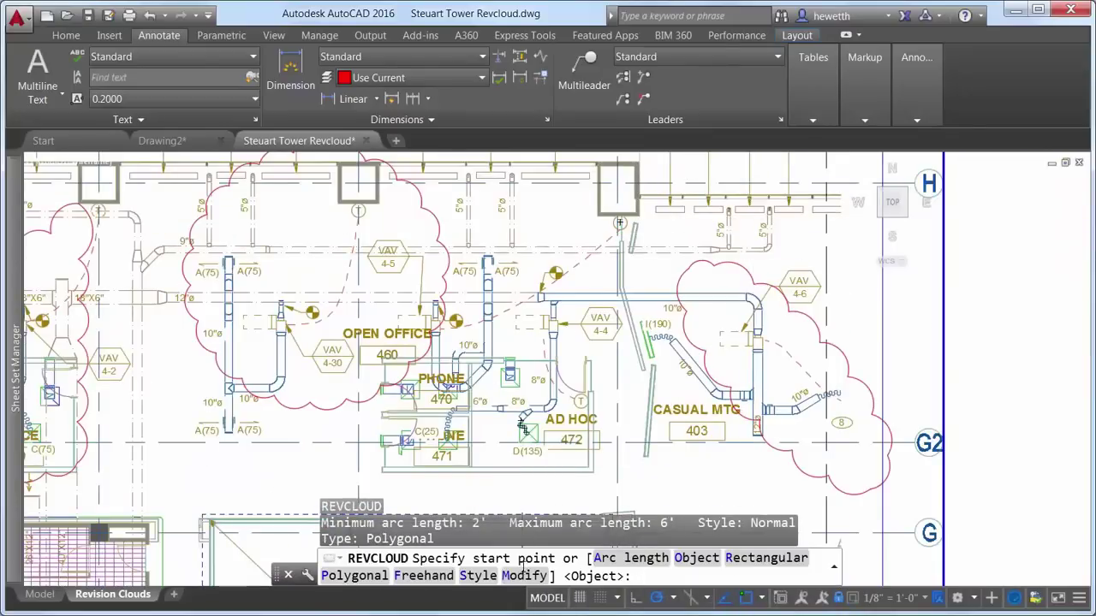
Step: With the Modify option, redraw the Open Office cloud through four new points and erase its old side
left_click(525, 576)
left_click(432, 334)
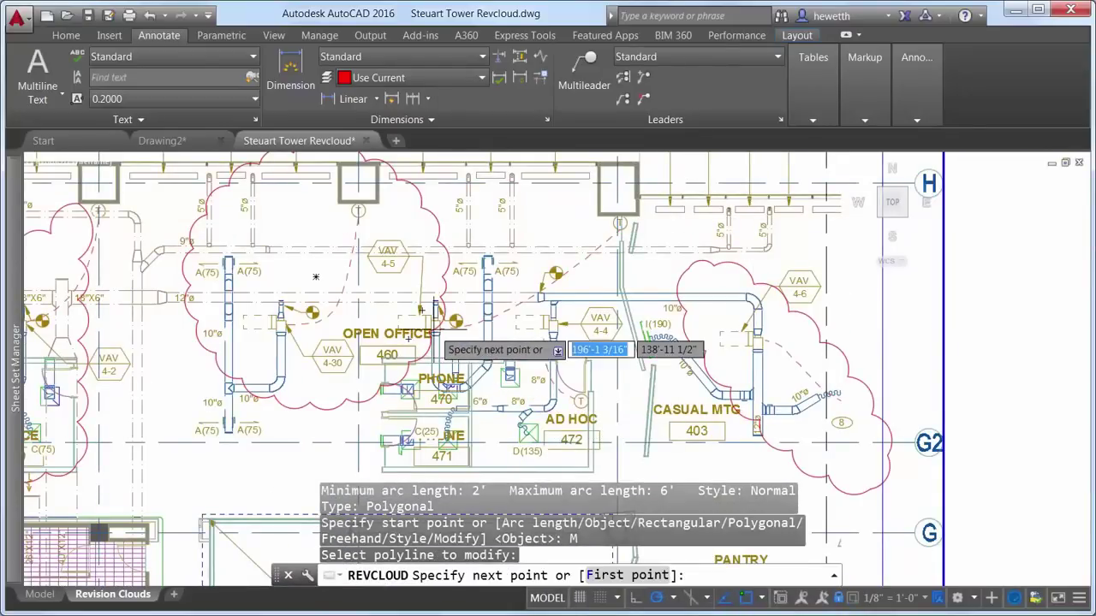
left_click(477, 351)
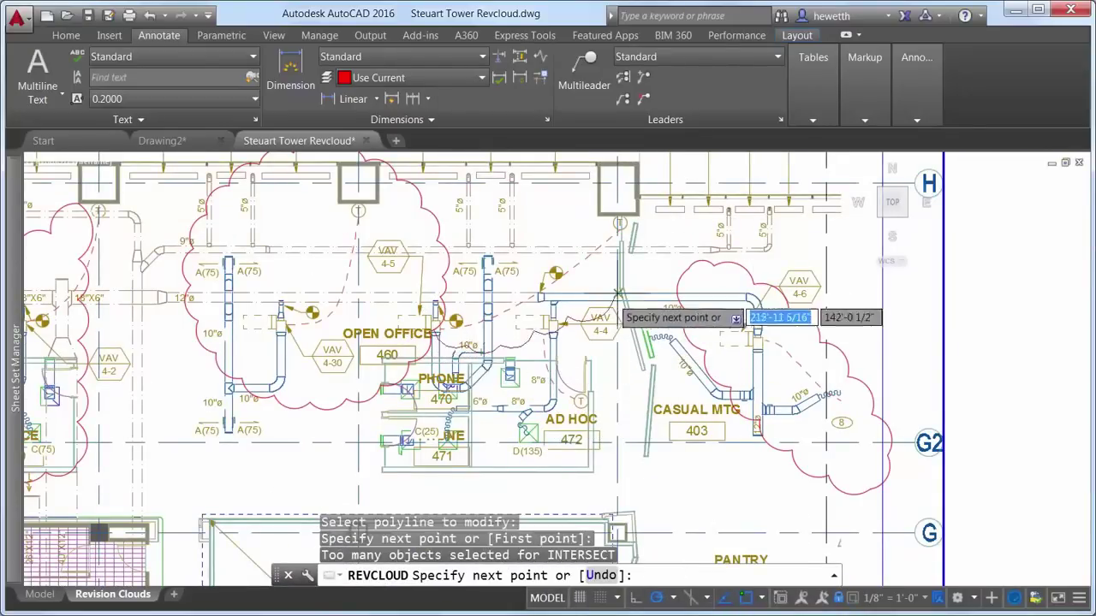
left_click(674, 252)
left_click(622, 191)
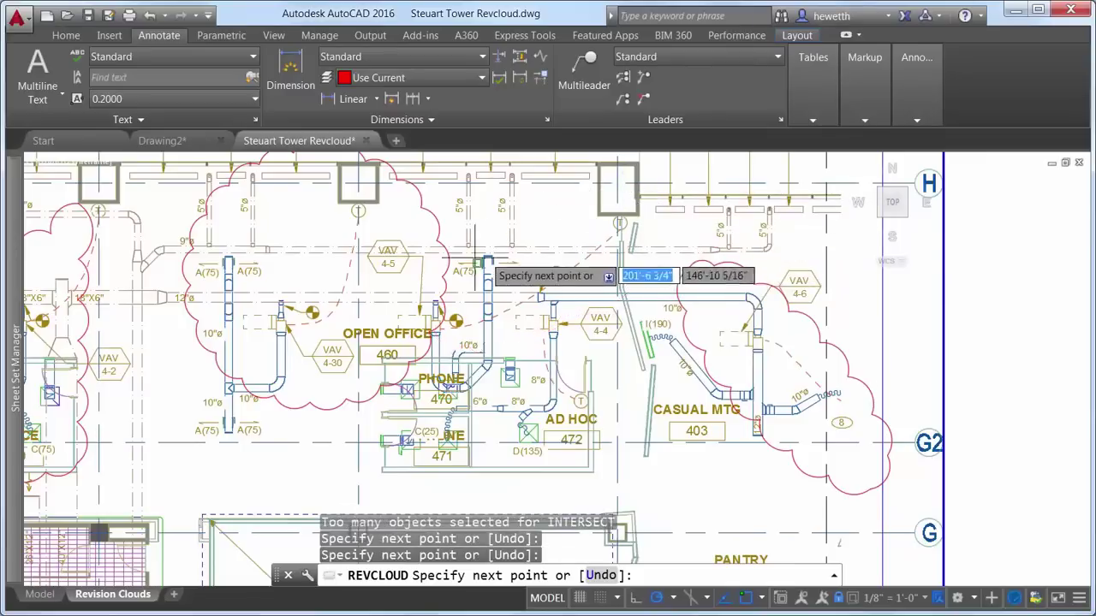
left_click(447, 254)
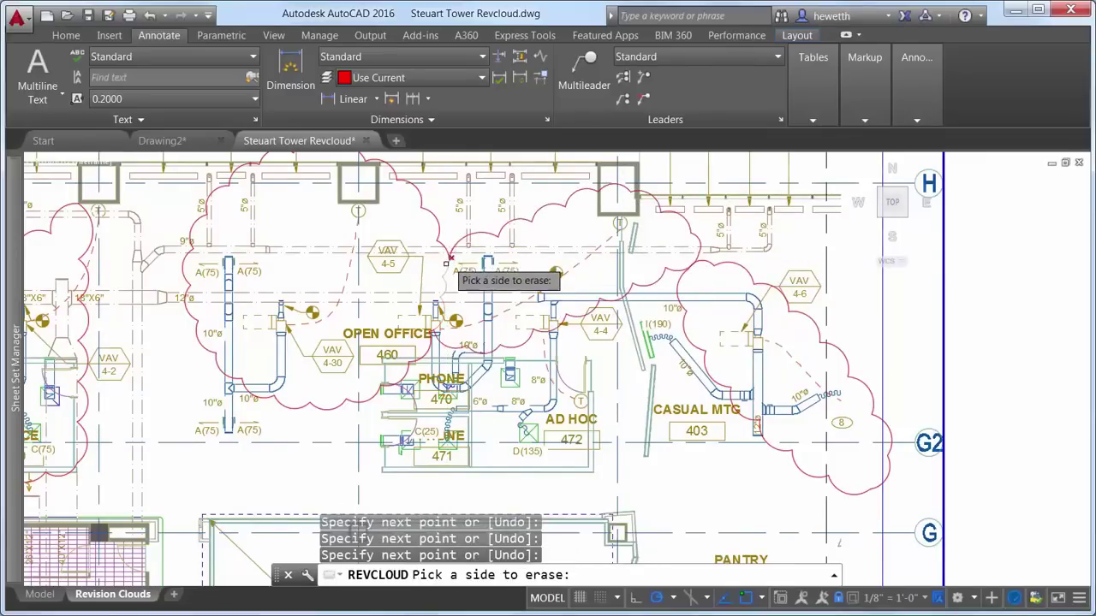
left_click(444, 289)
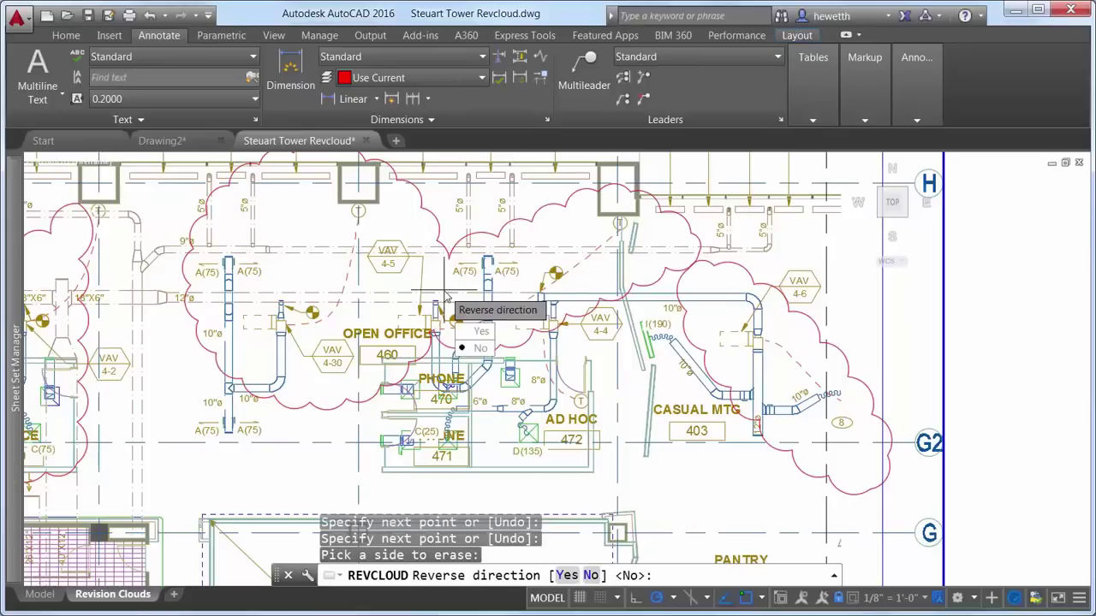
Step: Accept No for Reverse direction to finish the cloud edit
key("Return")
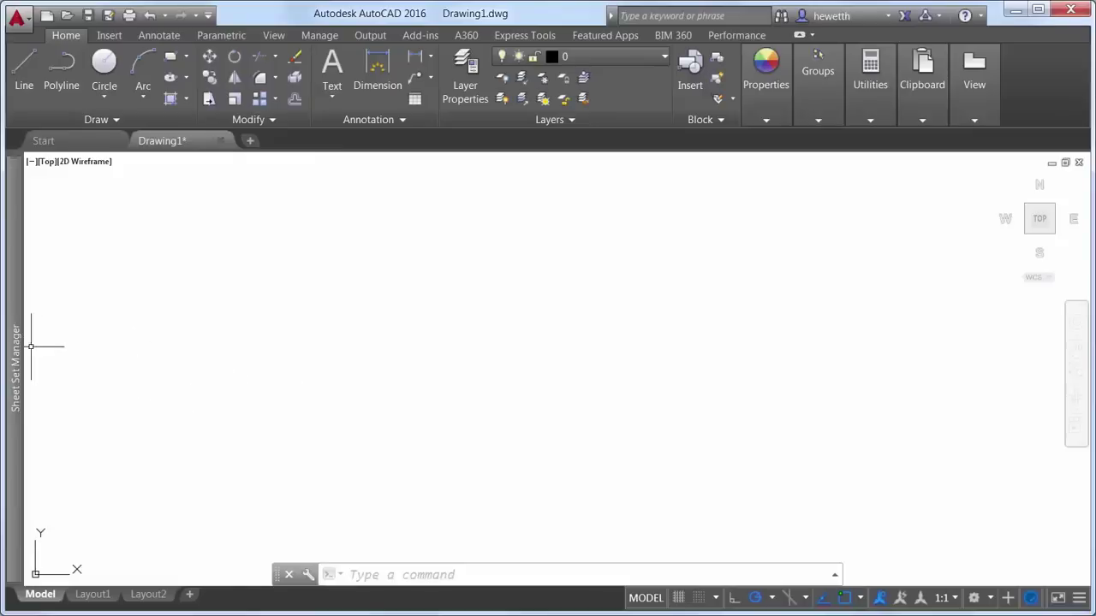
Step: Open the Dimensioning sheet's Dim Plan drawing in Model space with the Annotate tools shown
mouse_move(19, 352)
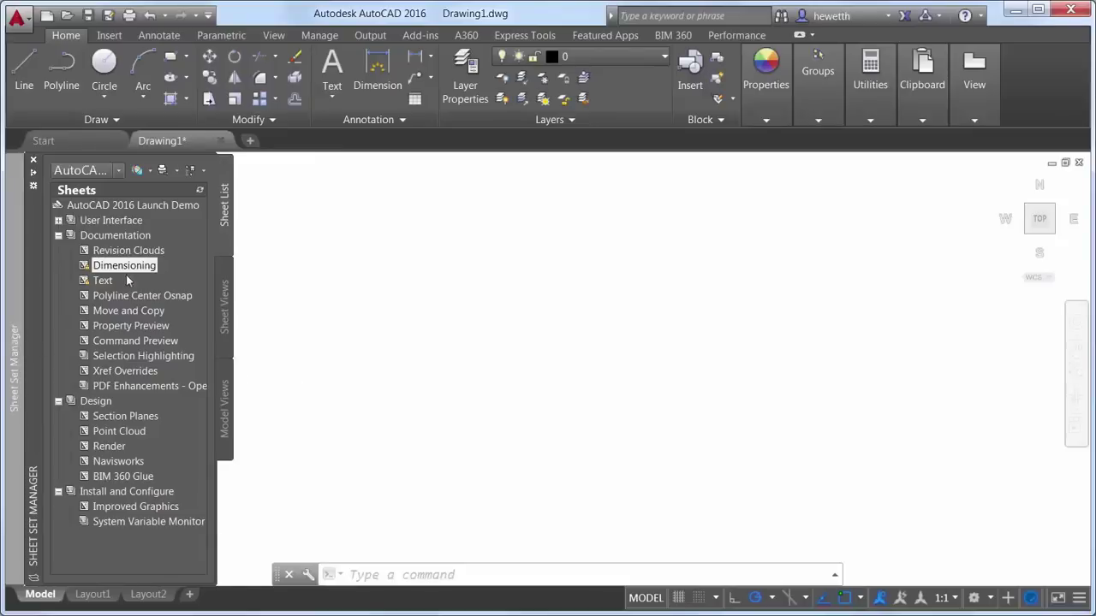
double_click(135, 266)
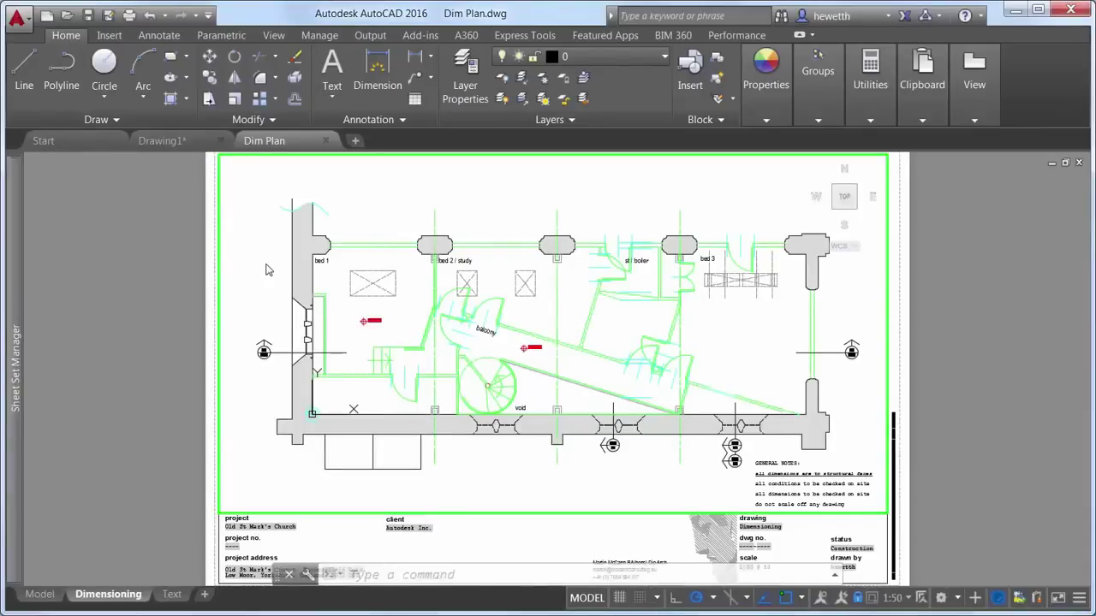
left_click(39, 594)
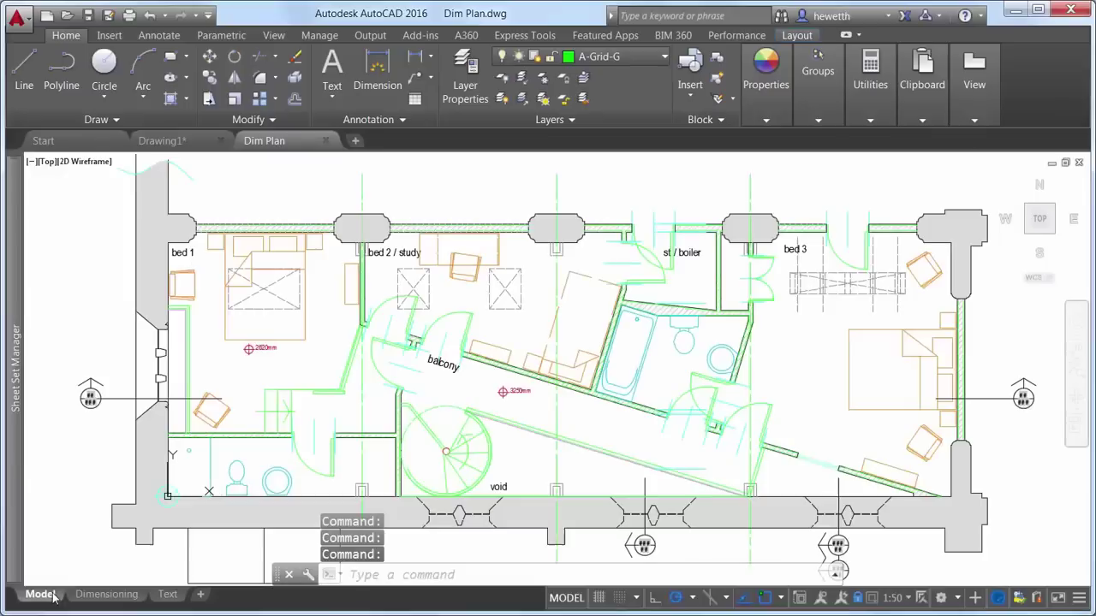
left_click(151, 35)
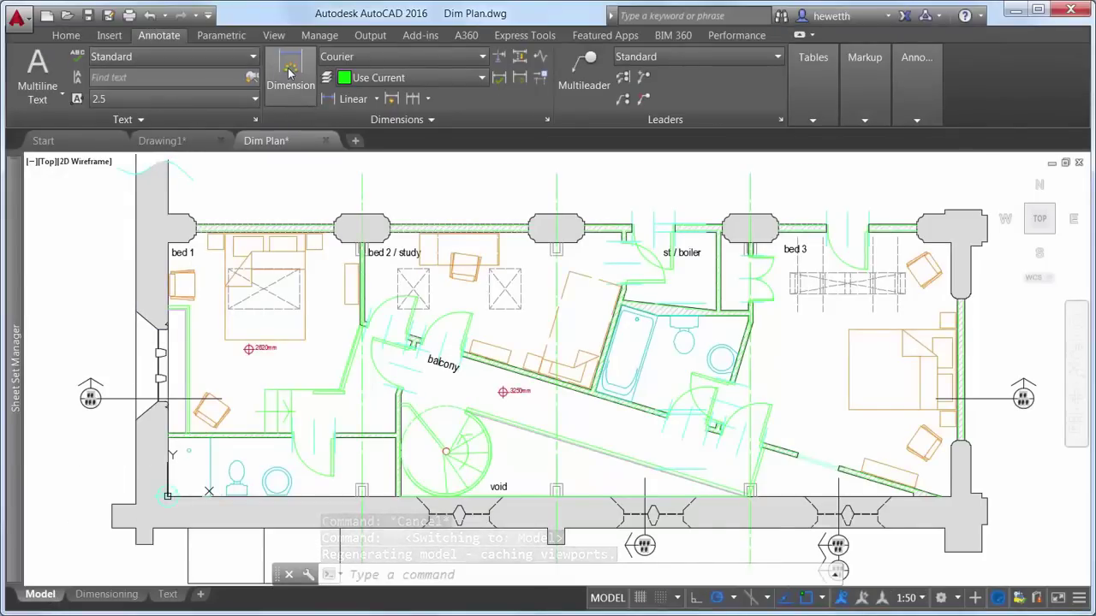
Step: Set the DIMLAYER variable to A-DIMS so new dimensions land on that layer
left_click(391, 79)
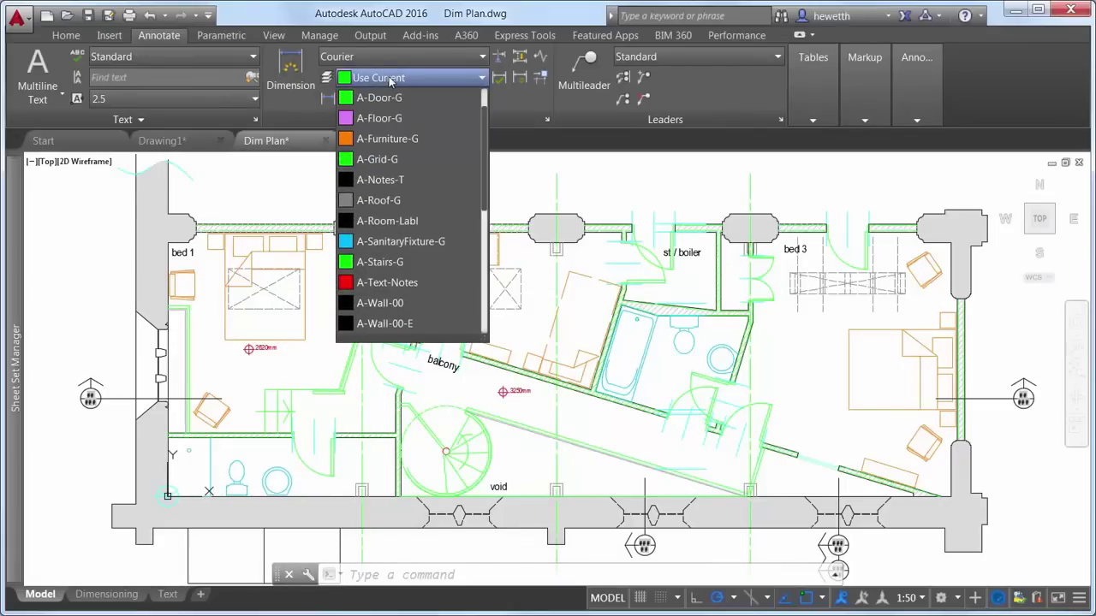
left_click(391, 80)
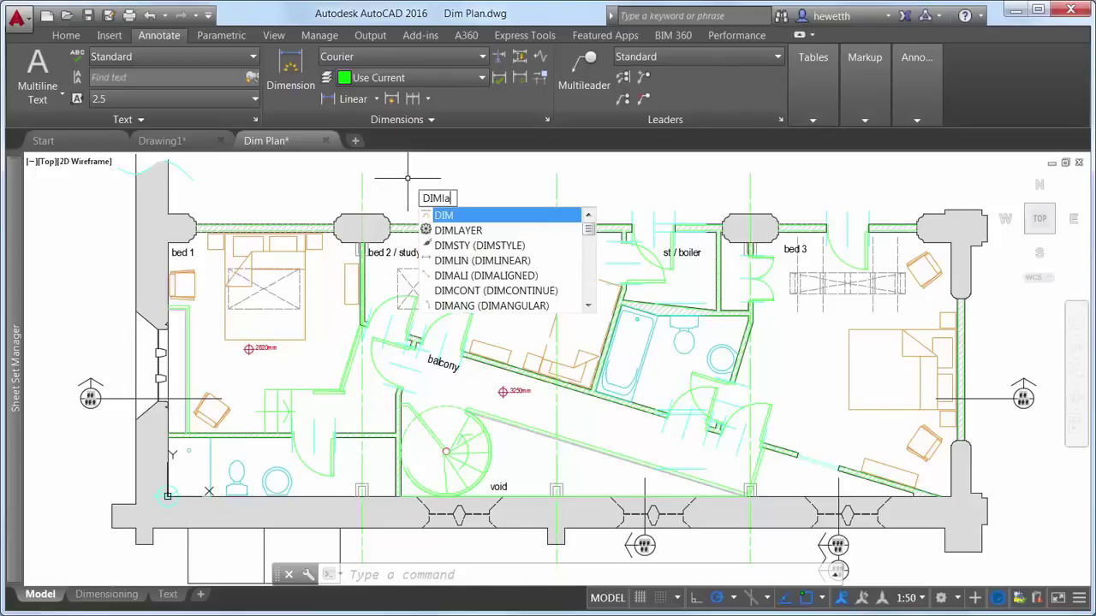
type("y")
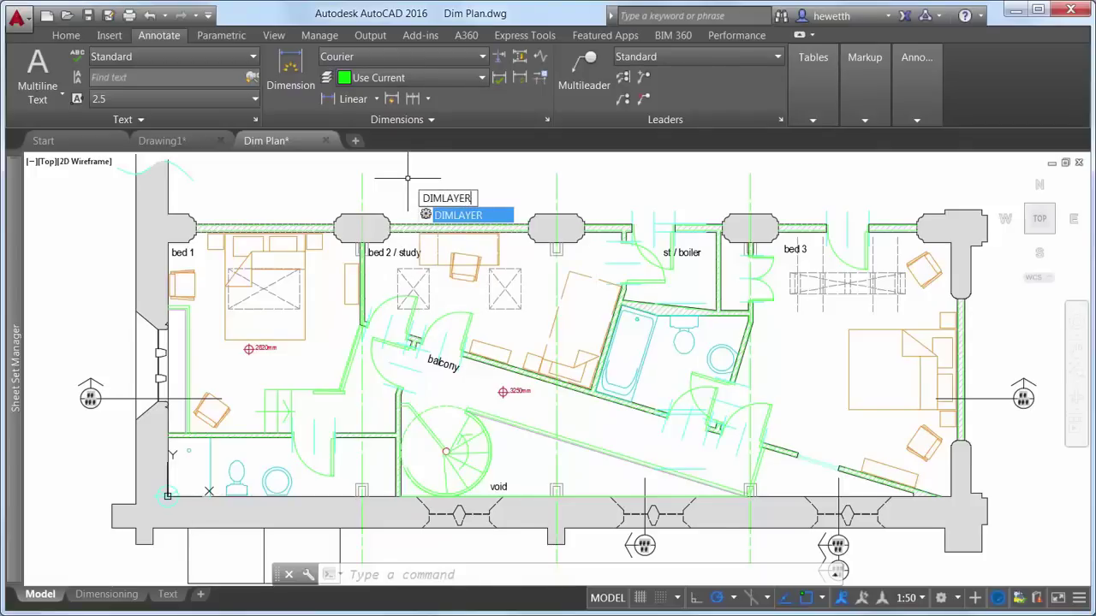
key("Return")
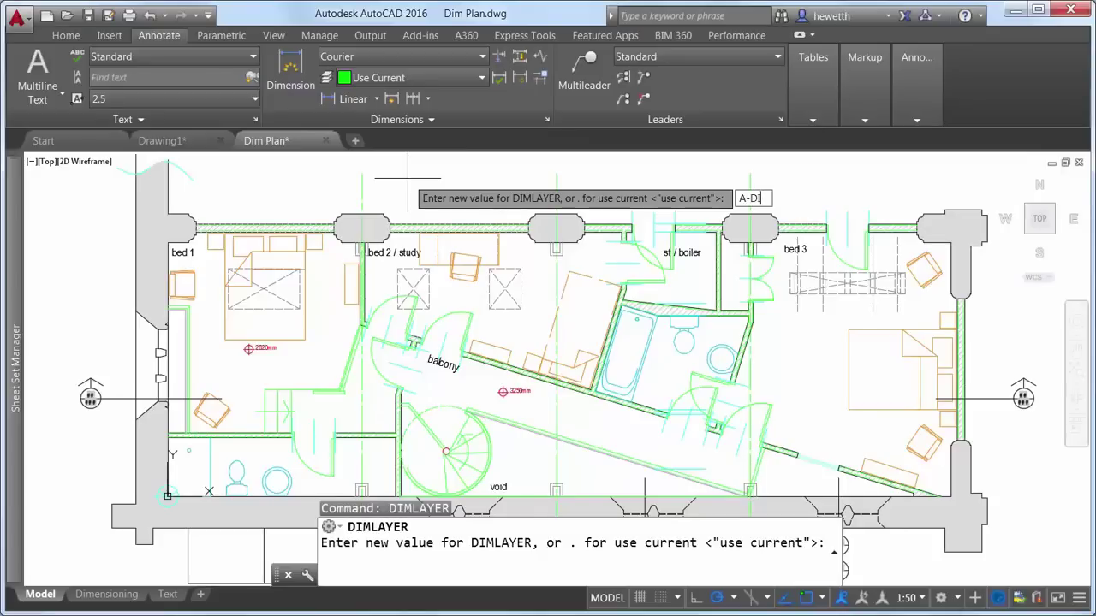
type("A-DIMS")
key("Return")
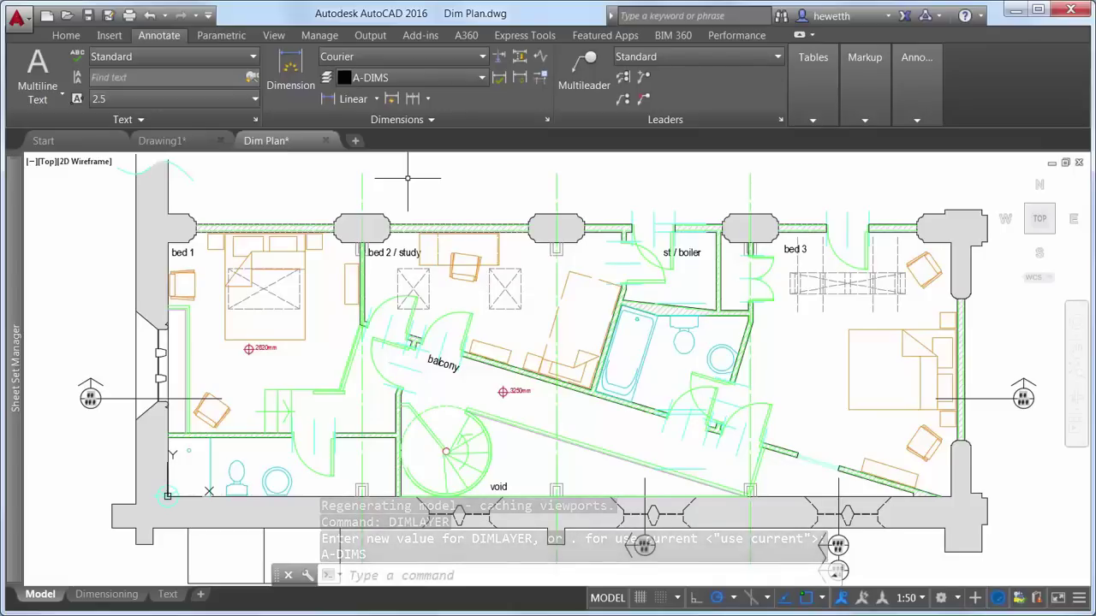
Step: With DIM, place a vertical 2387 and a horizontal 2340 dimension along bed 1's left wall
left_click(291, 68)
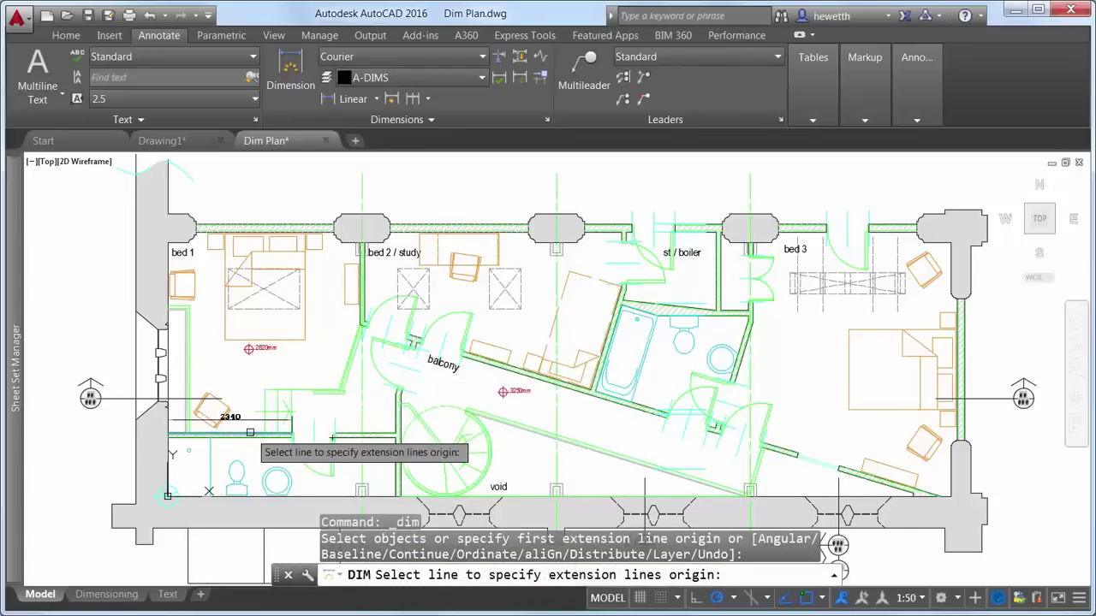
left_click(189, 365)
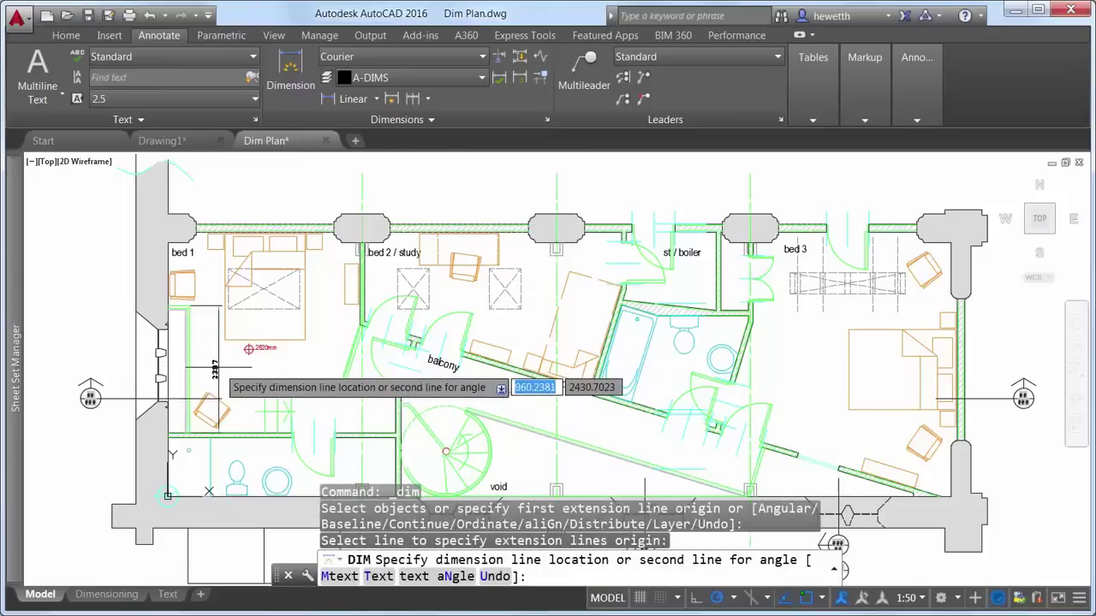
left_click(216, 369)
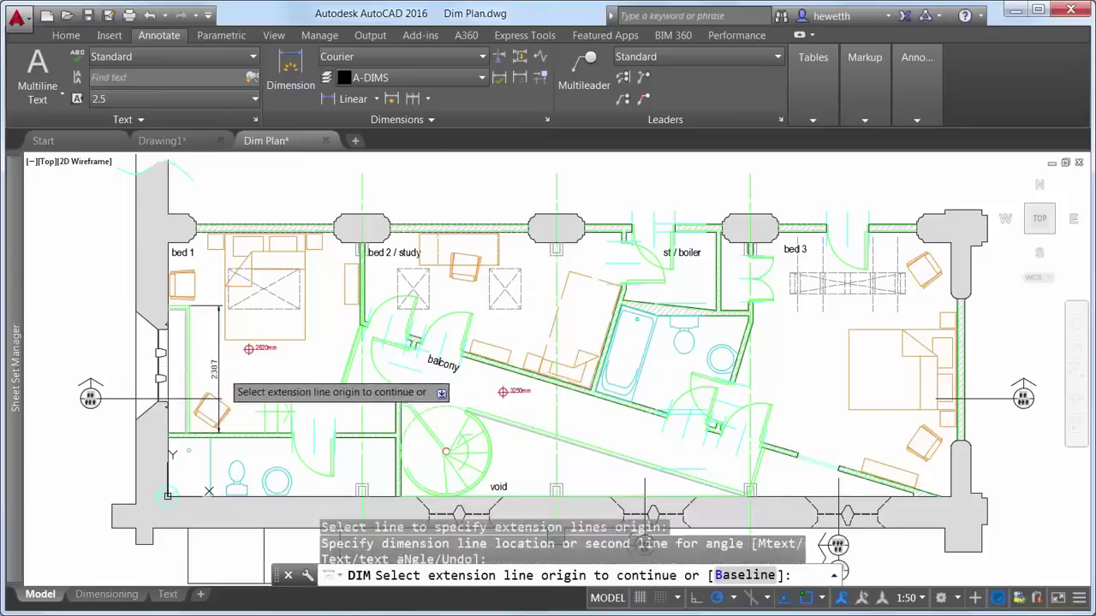
left_click(250, 431)
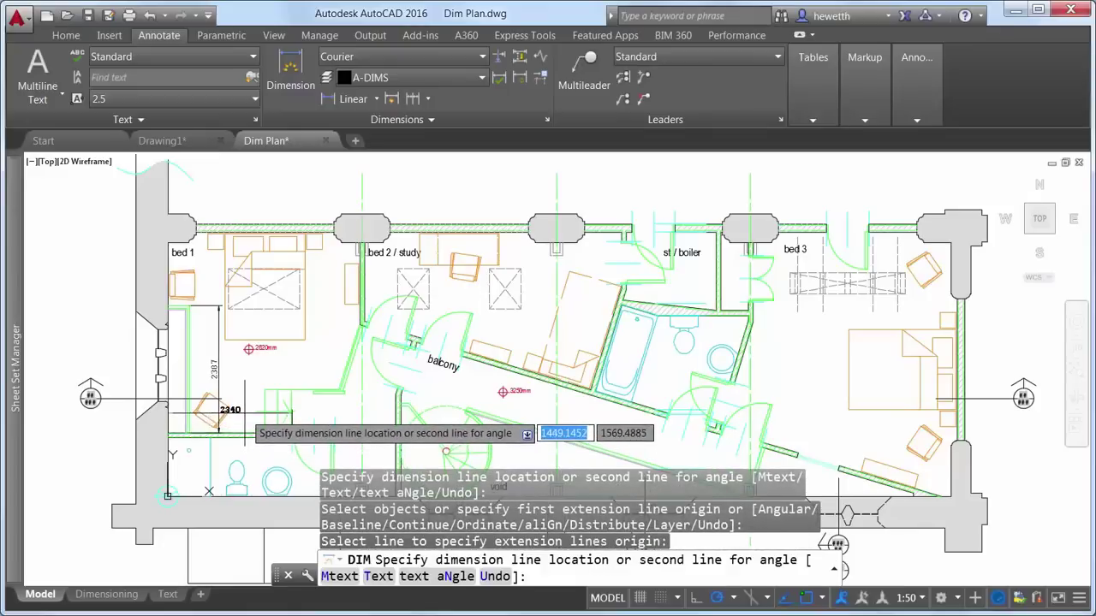
left_click(246, 413)
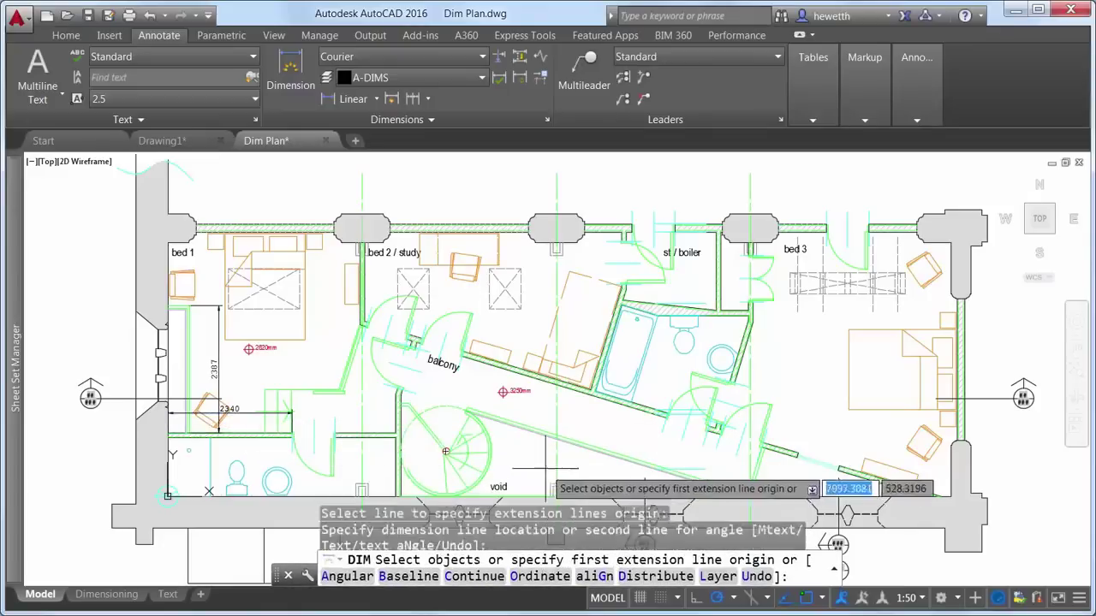
key("Return")
middle_click_drag(554, 458, 451, 393)
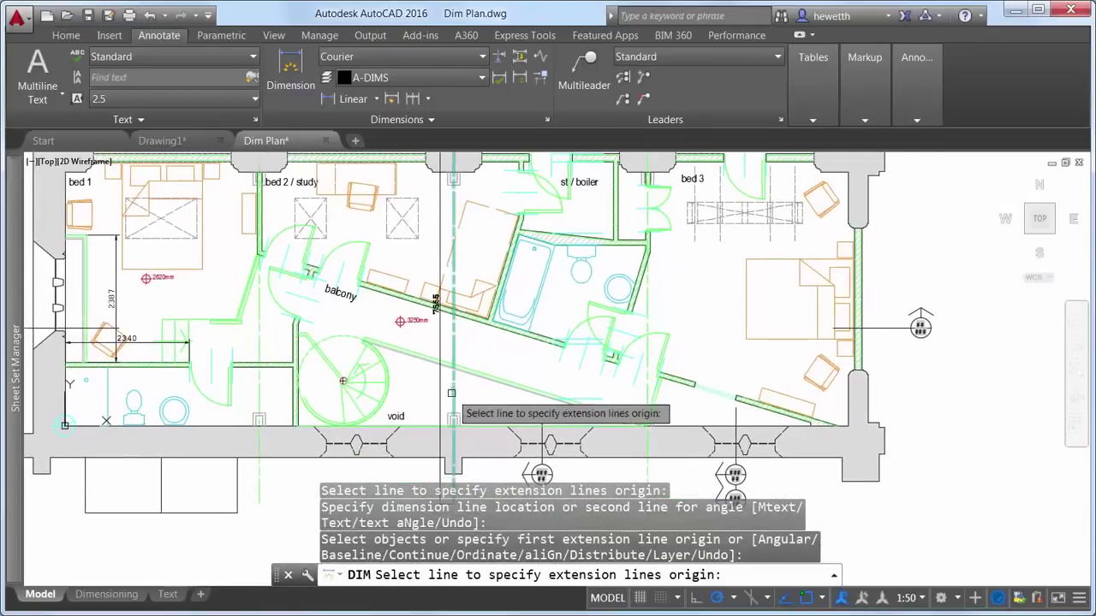
Step: Add a 17° angular dimension between the bottom wall and the diagonal line near the void
scroll(441, 423, "up", 4)
key("Escape")
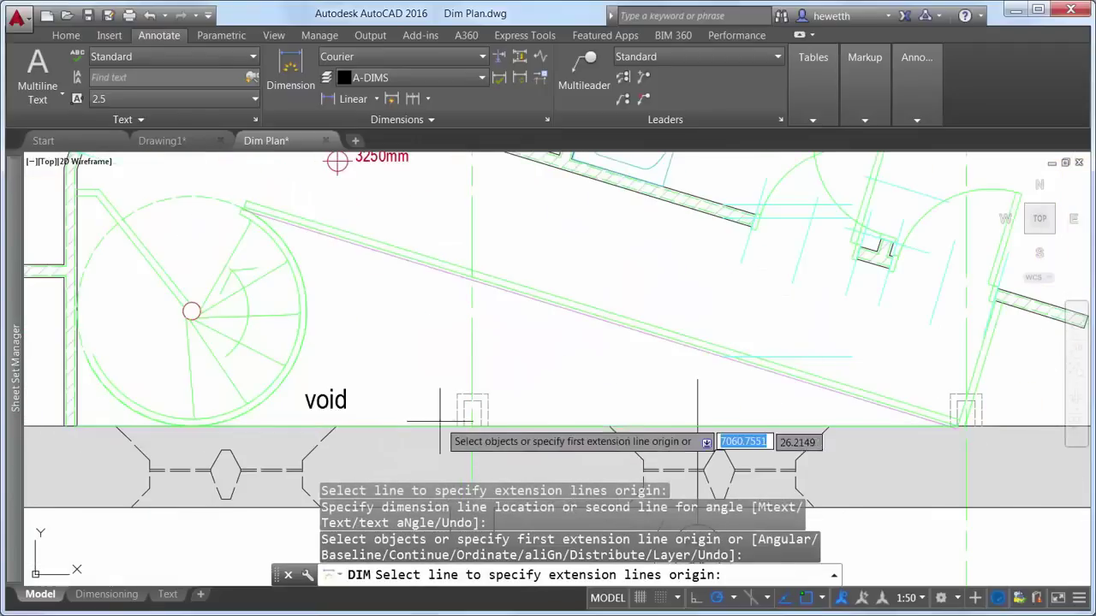
key("Return")
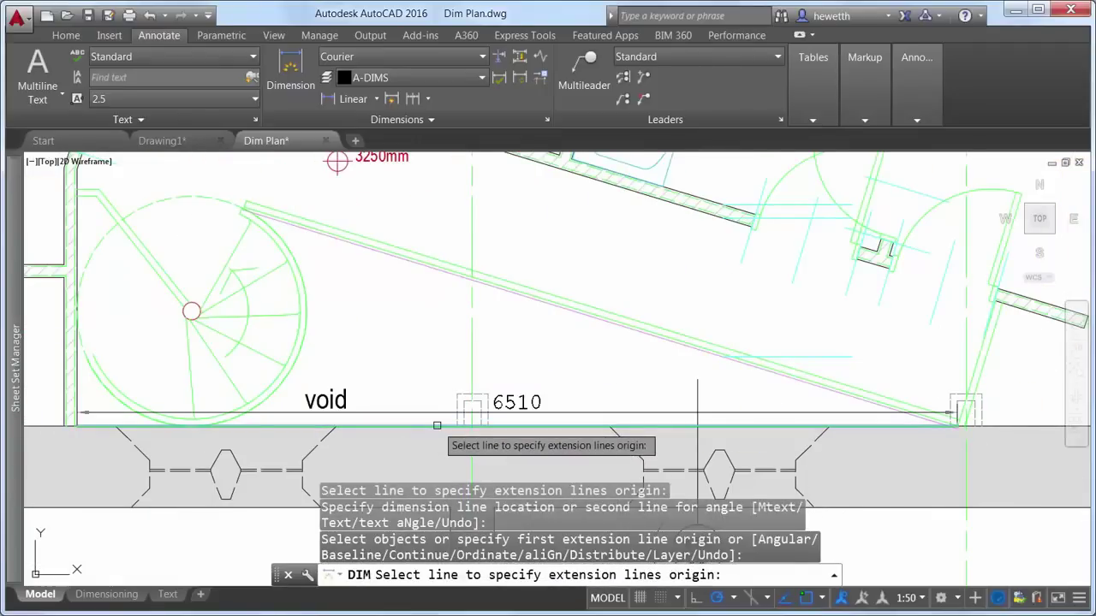
left_click(437, 425)
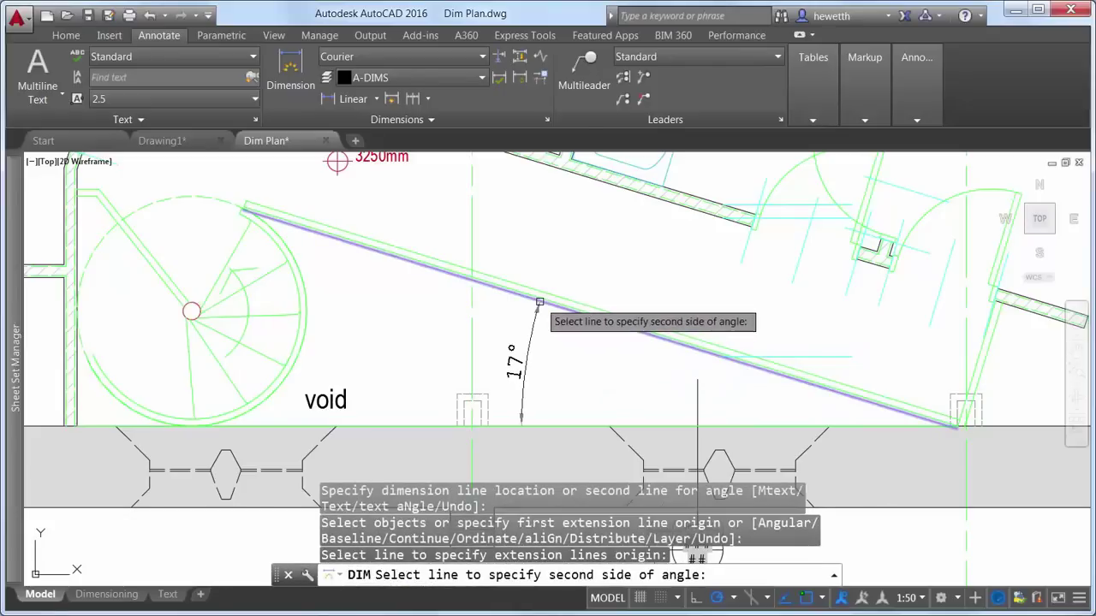
left_click(539, 302)
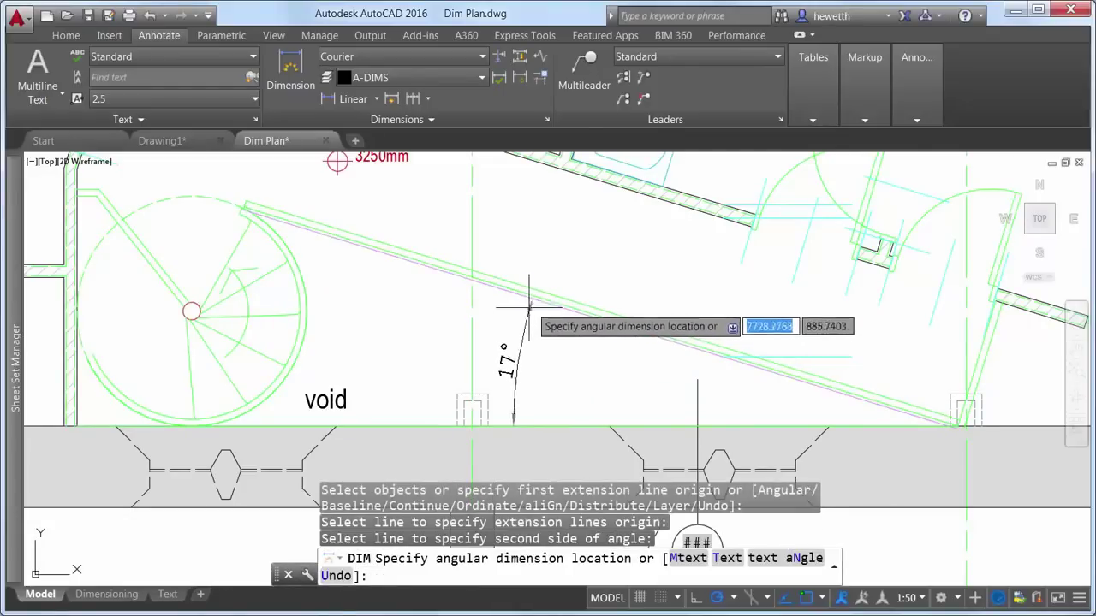
left_click(518, 324)
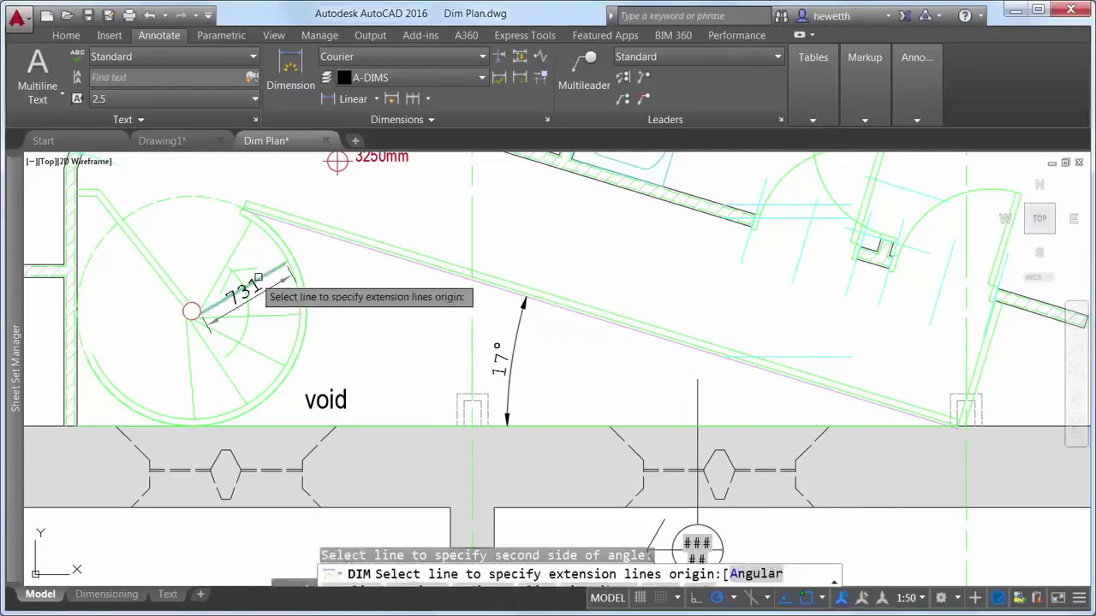
Step: Dimension the spiral stair with a Ø1700 diameter on the circle and R800 radius on the arc
scroll(118, 282, "up", 2)
middle_click_drag(118, 282, 218, 346)
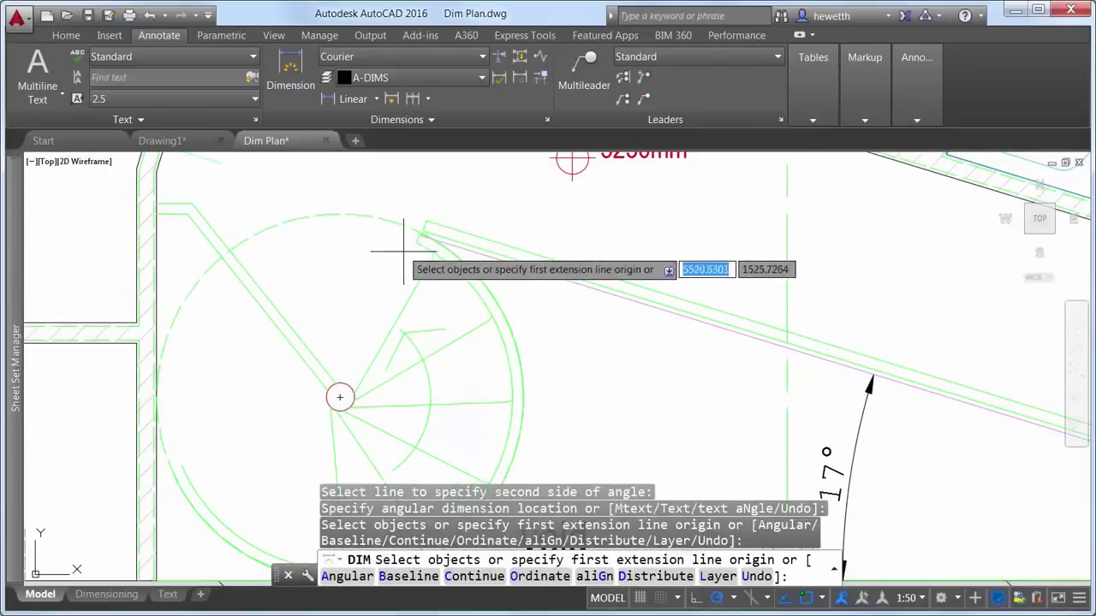
left_click(389, 220)
left_click(438, 190)
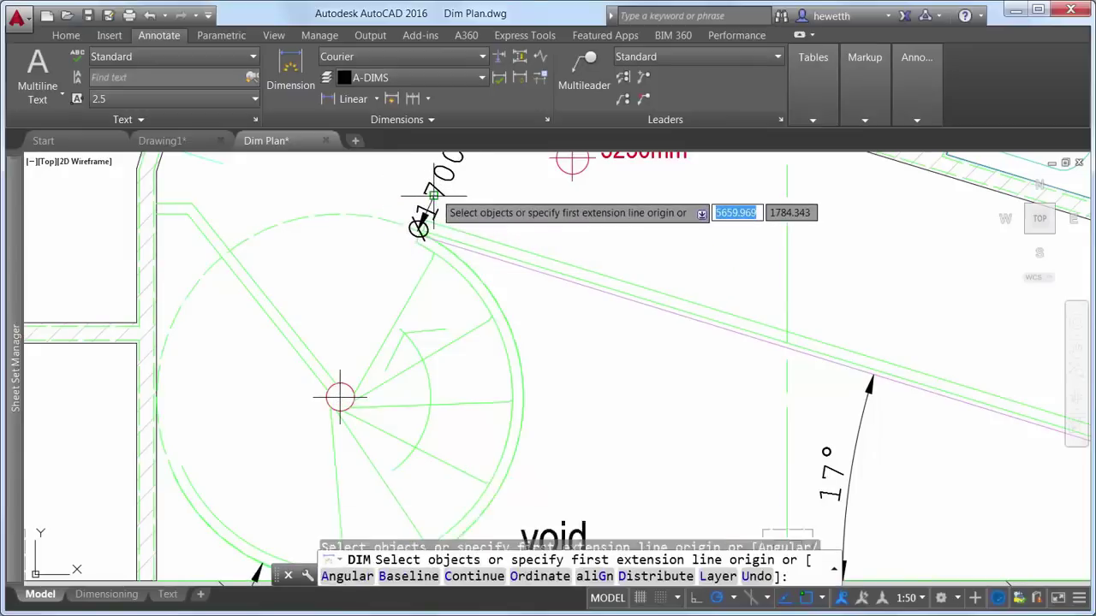
left_click(457, 270)
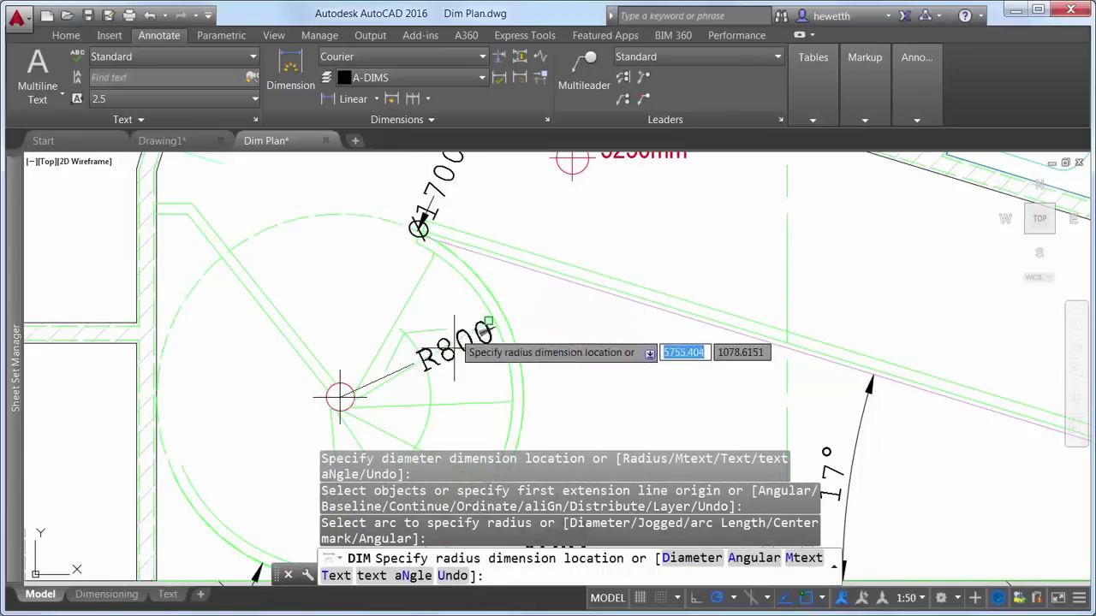
left_click(690, 559)
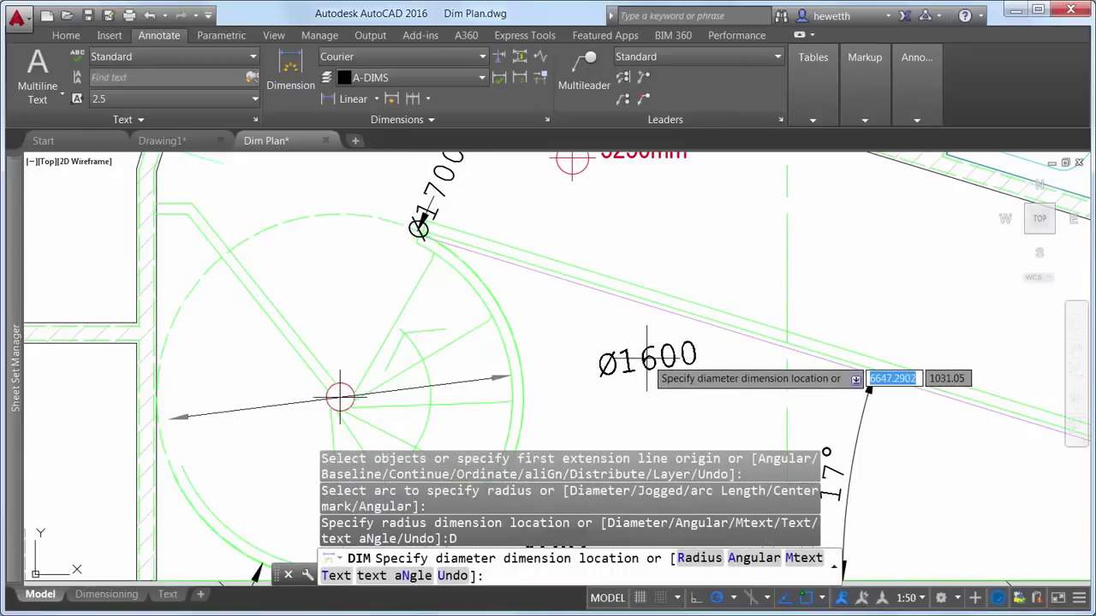
left_click(738, 558)
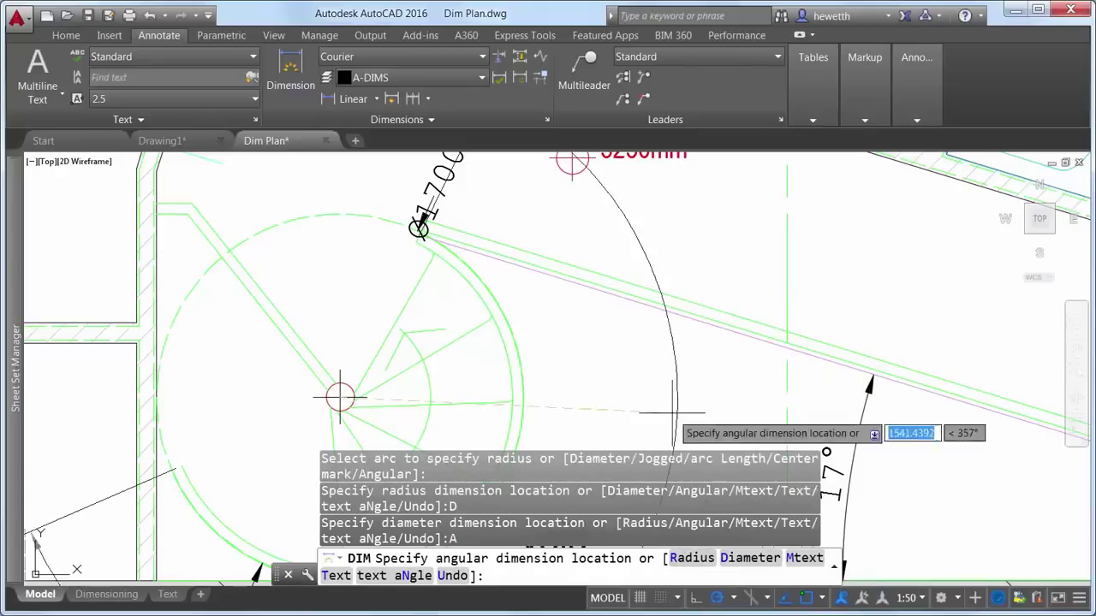
left_click(691, 558)
left_click(565, 312)
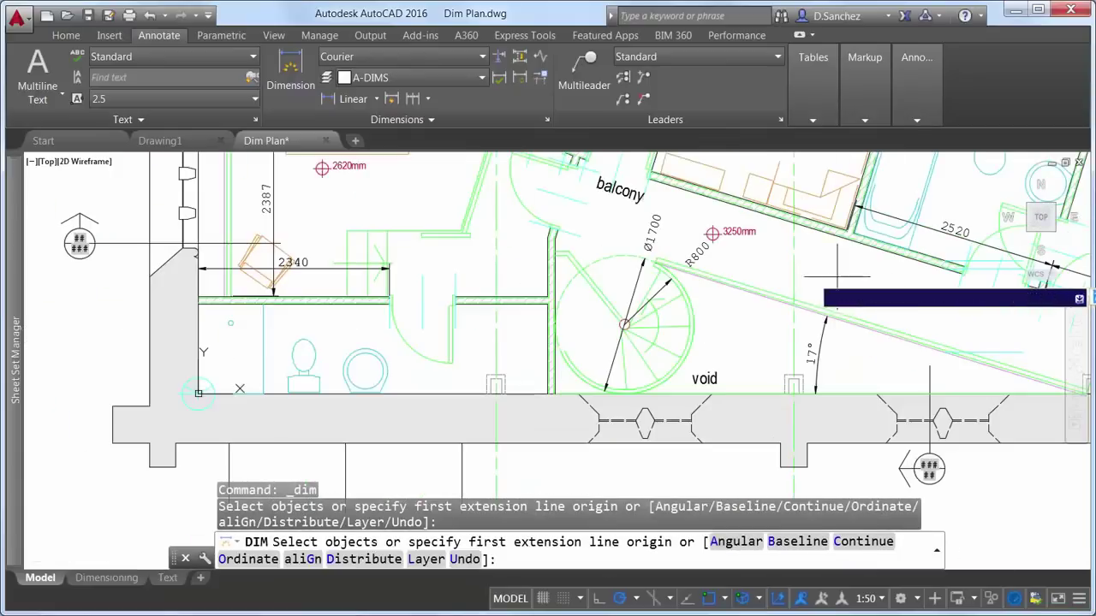
Step: Add 3458 and 810 dimensions along the diagonal wall, breaking up the overlapped dimension
scroll(109, 272, "up", 4)
scroll(306, 330, "up", 2)
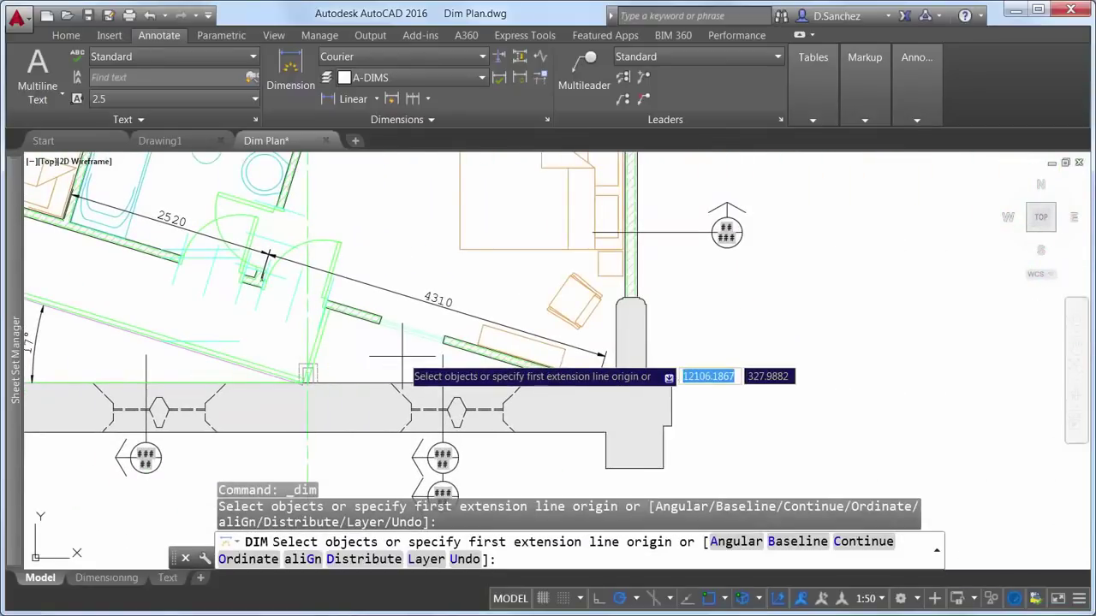
scroll(385, 342, "up", 2)
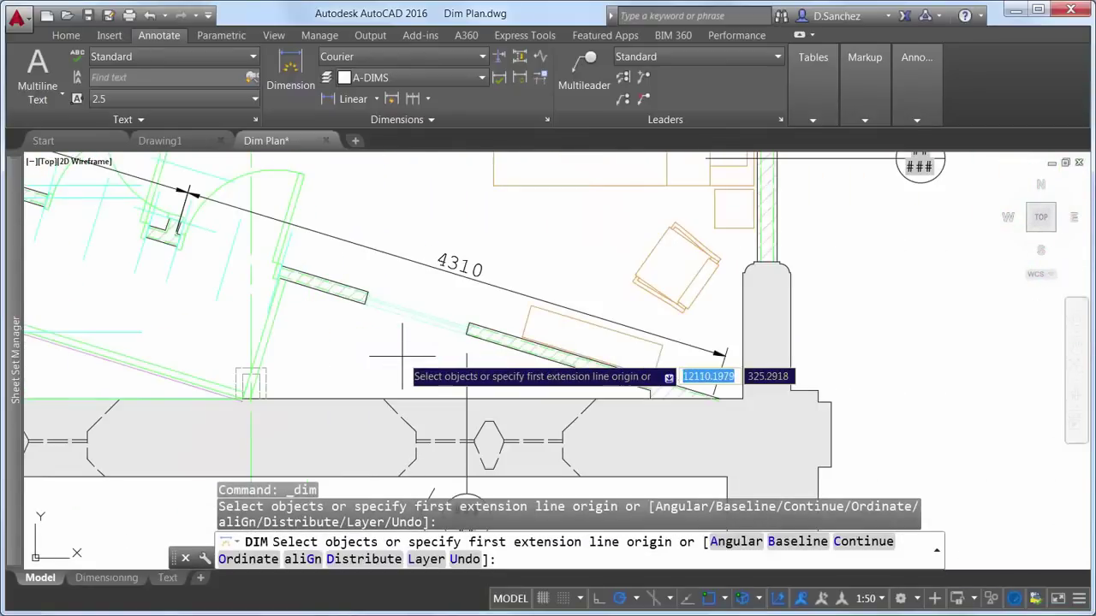
left_click(278, 272)
left_click(715, 397)
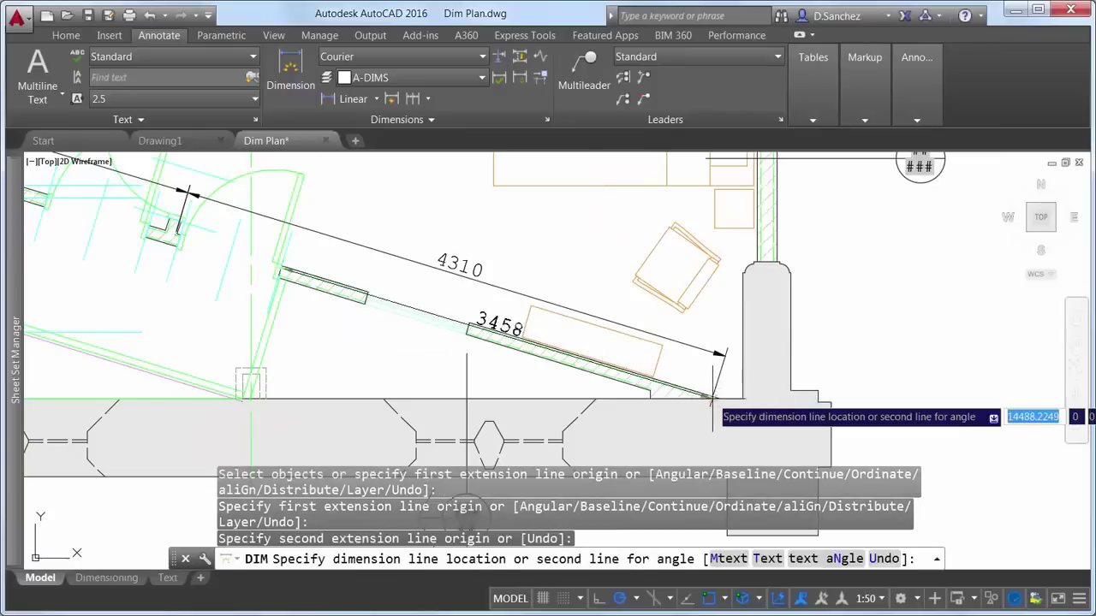
left_click(505, 320)
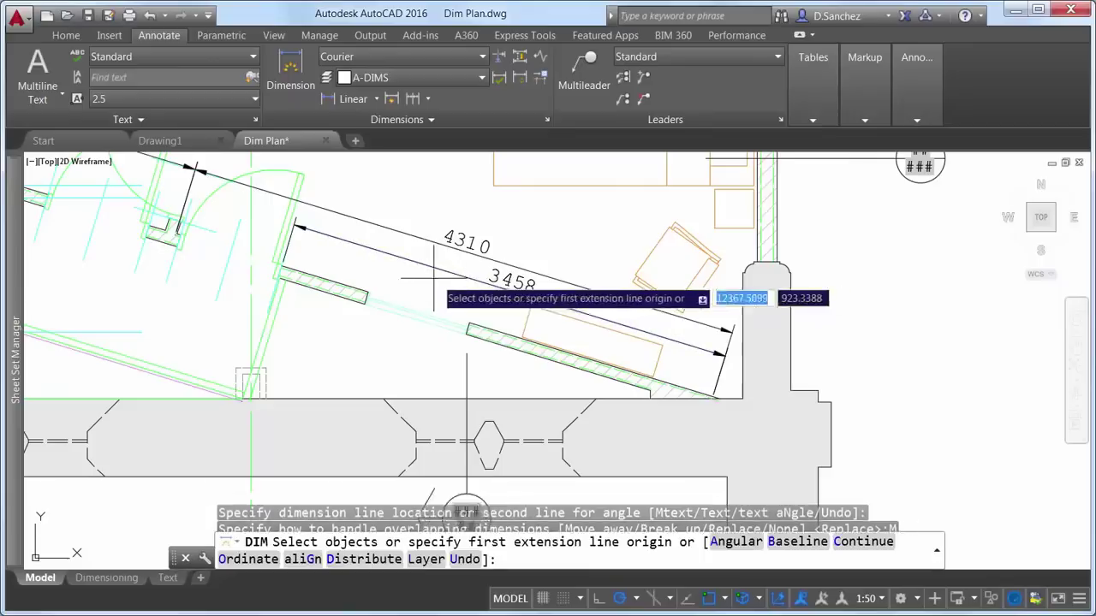
left_click(368, 293)
left_click(466, 328)
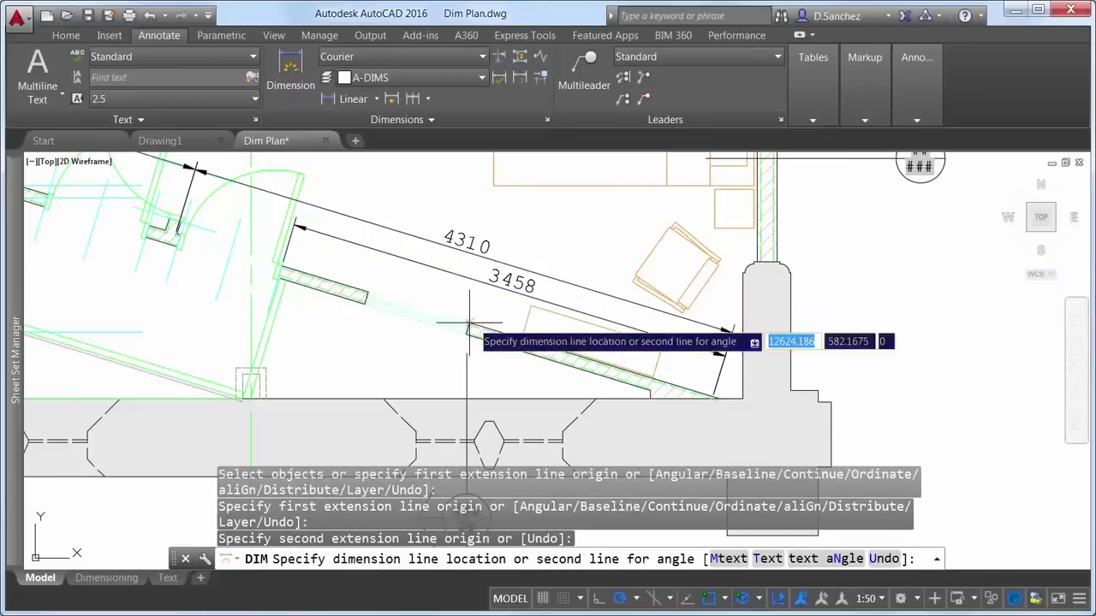
left_click(470, 279)
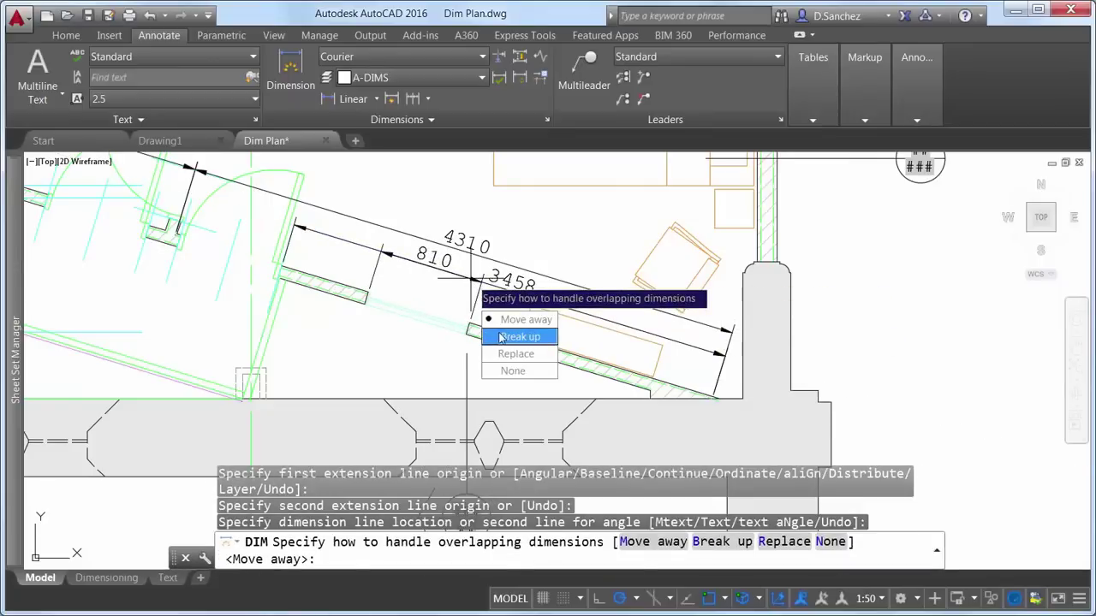
left_click(502, 337)
Step: Add a 2390 dimension higher on the diagonal wall, replacing the overlapped 2520 one
middle_click_drag(130, 212, 440, 357)
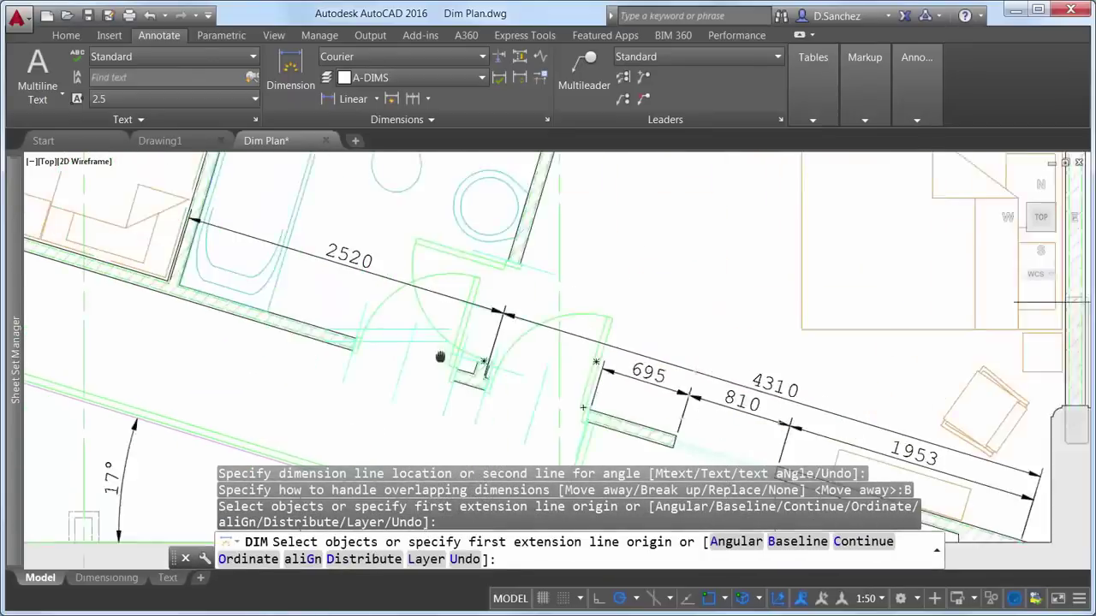
scroll(440, 357, "up", 5)
left_click(205, 279)
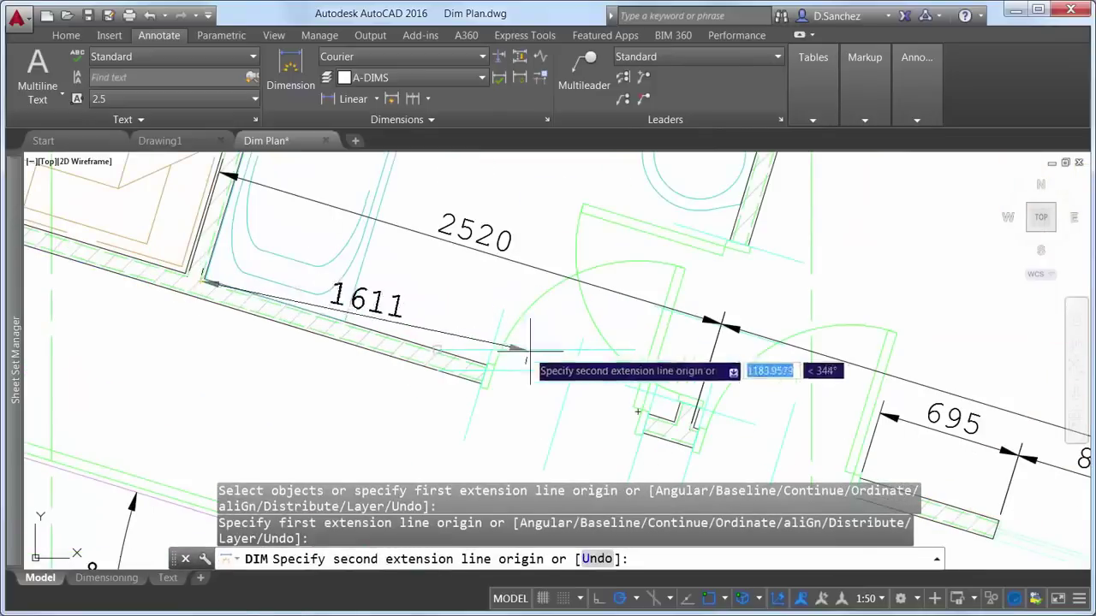
left_click(681, 410)
left_click(484, 253)
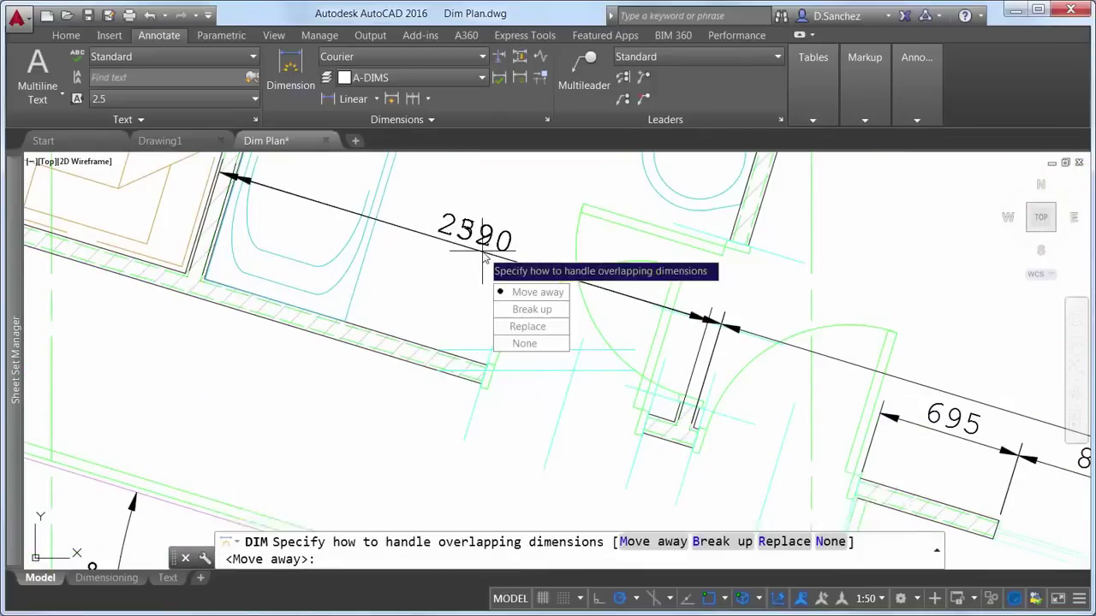
left_click(522, 330)
scroll(477, 193, "down", 6)
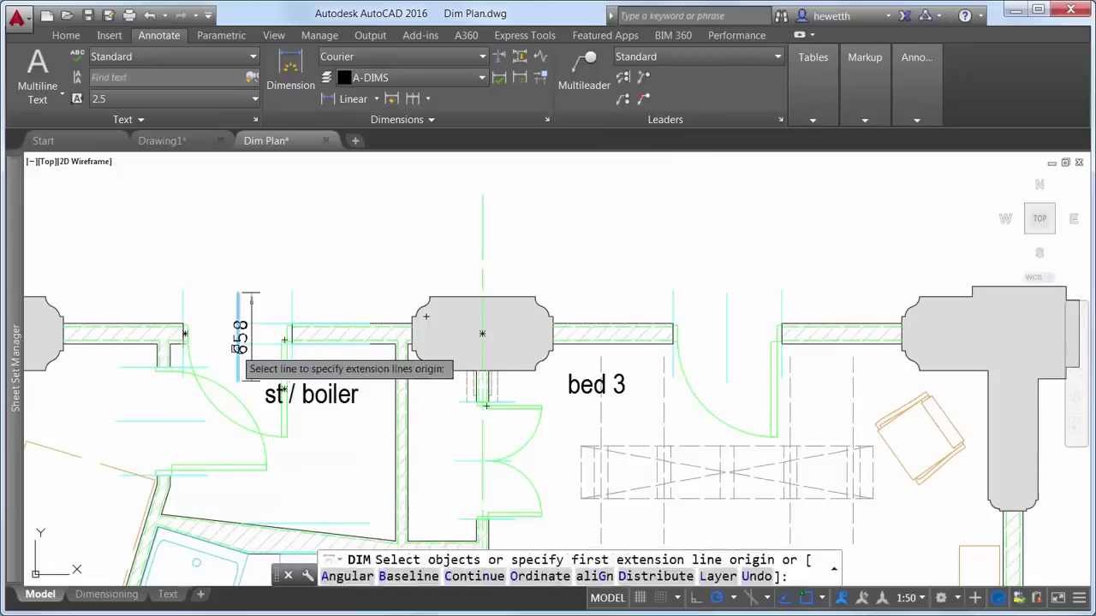
Step: Add an 810 dimension across the door opening near st/boiler
key("Return")
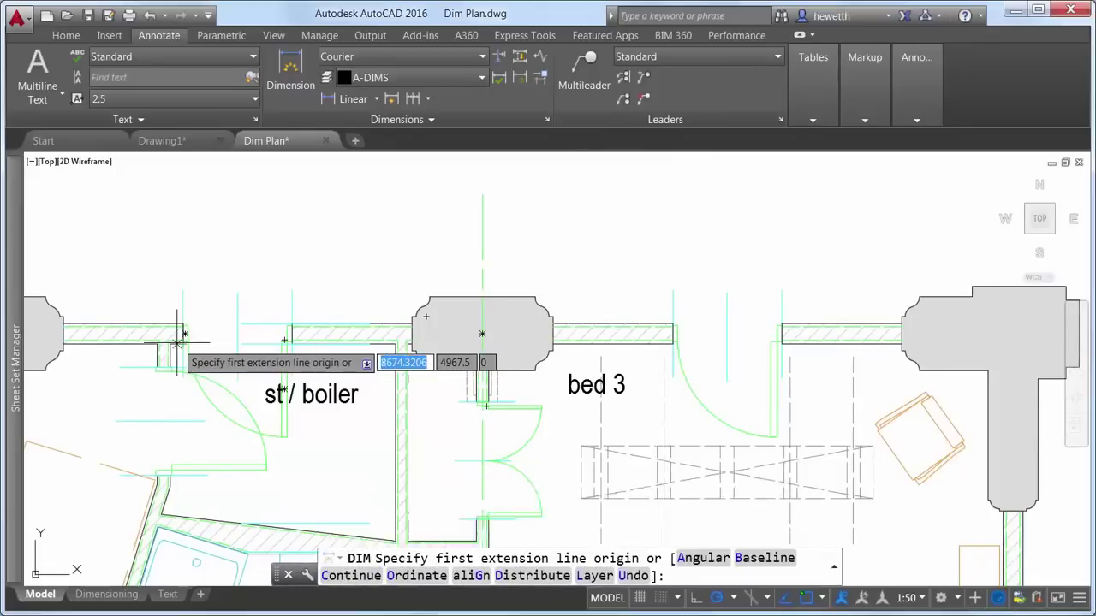
left_click(183, 341)
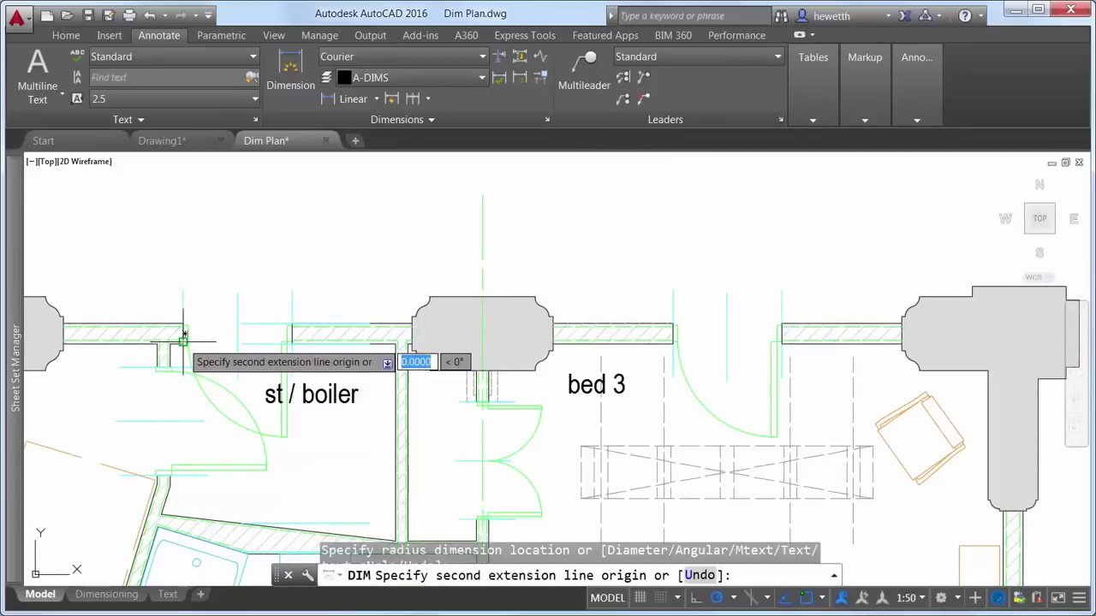
left_click(291, 341)
left_click(275, 391)
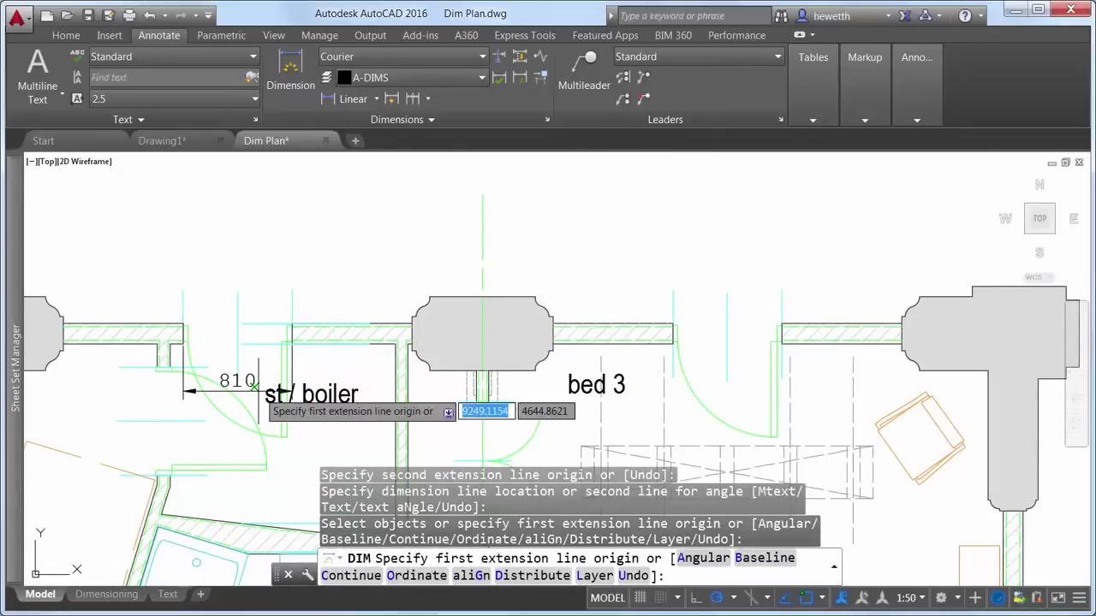
Step: Add two 1299 dimensions above the top wall, near st/boiler and bed 3
left_click(64, 325)
left_click(237, 323)
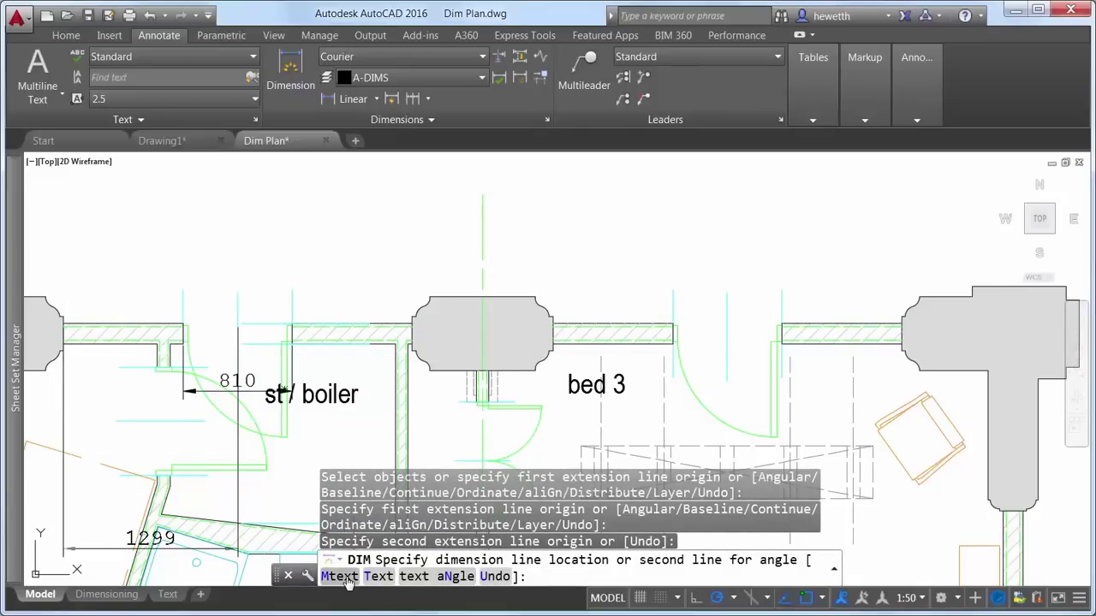
left_click(212, 238)
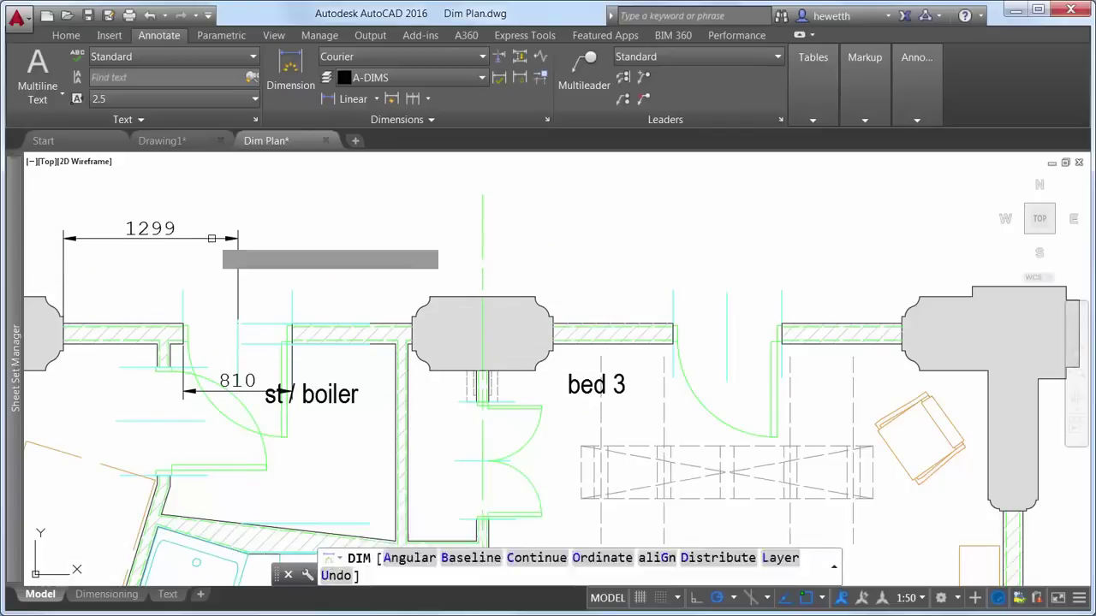
left_click(552, 324)
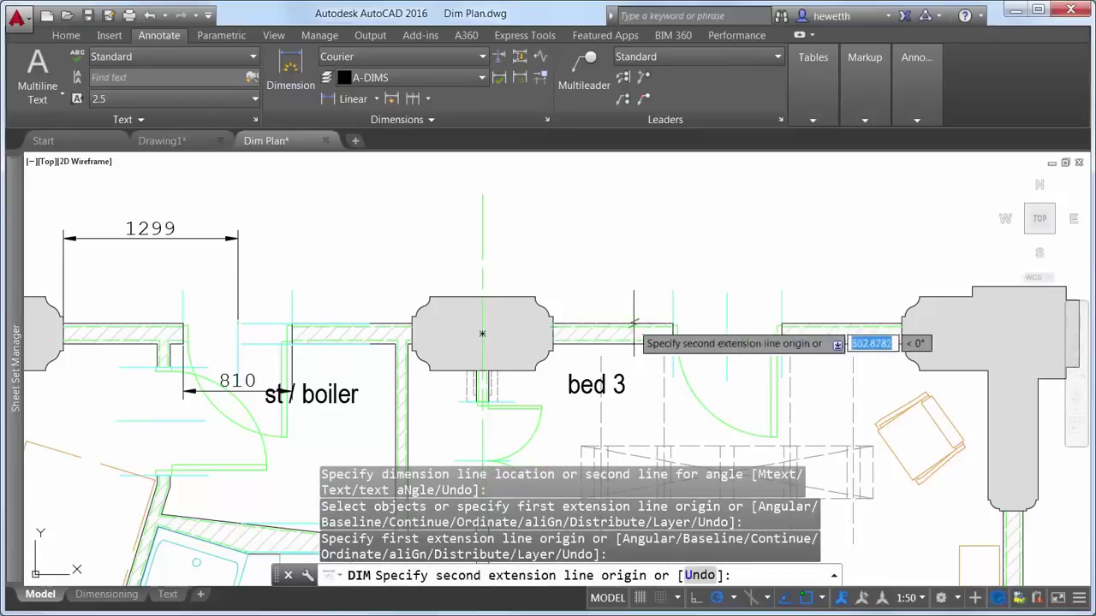
left_click(726, 324)
left_click(727, 242)
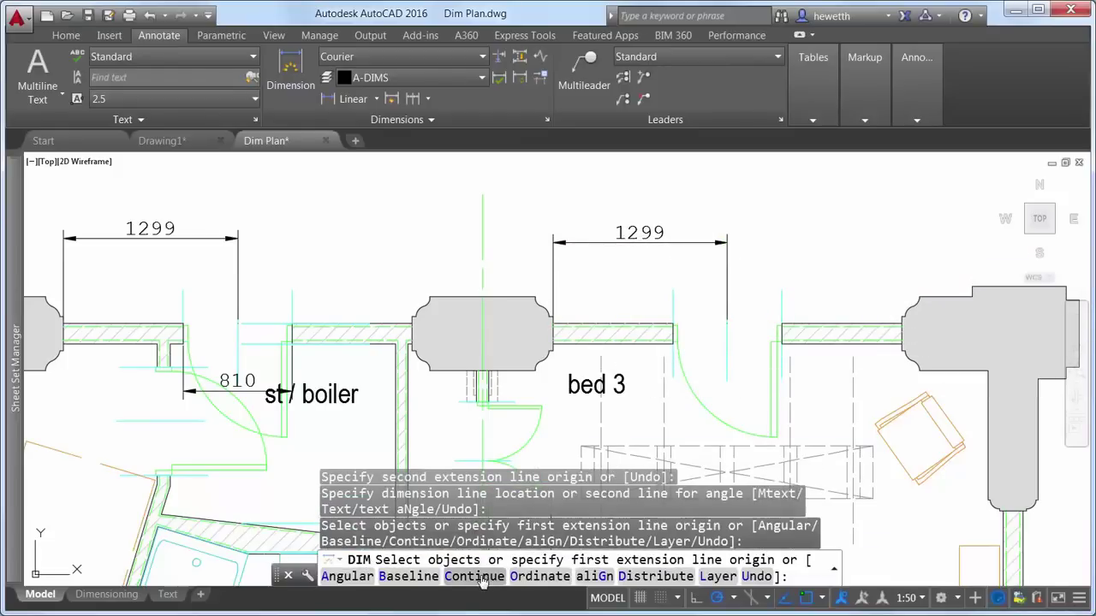
Step: Continue the chain from the right-hand 1299 dimension, adding another 1299 to its right
left_click(474, 576)
left_click(239, 265)
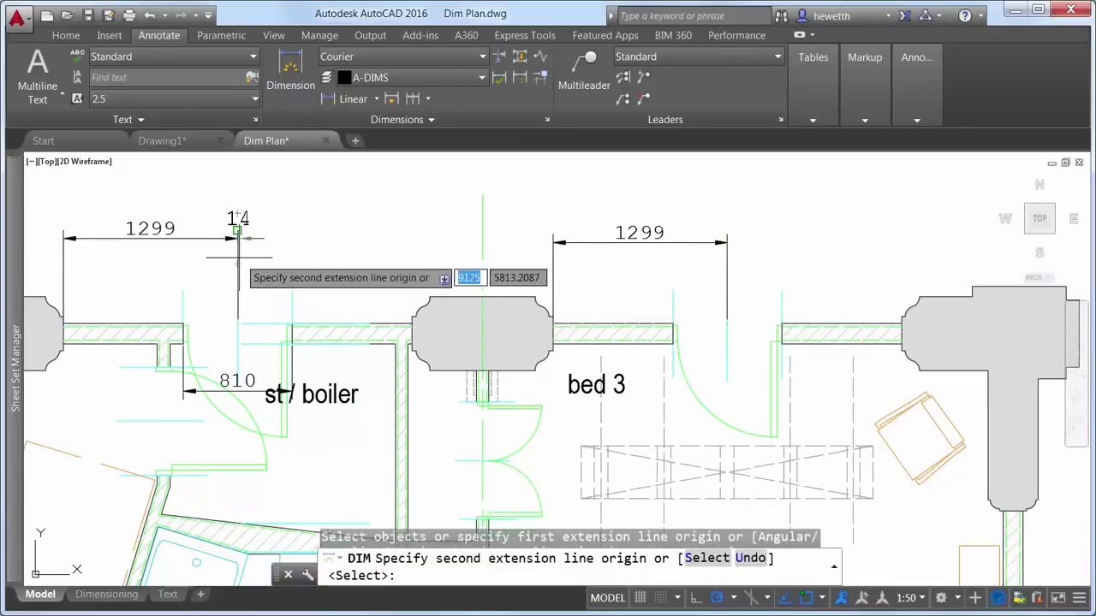
left_click(396, 323)
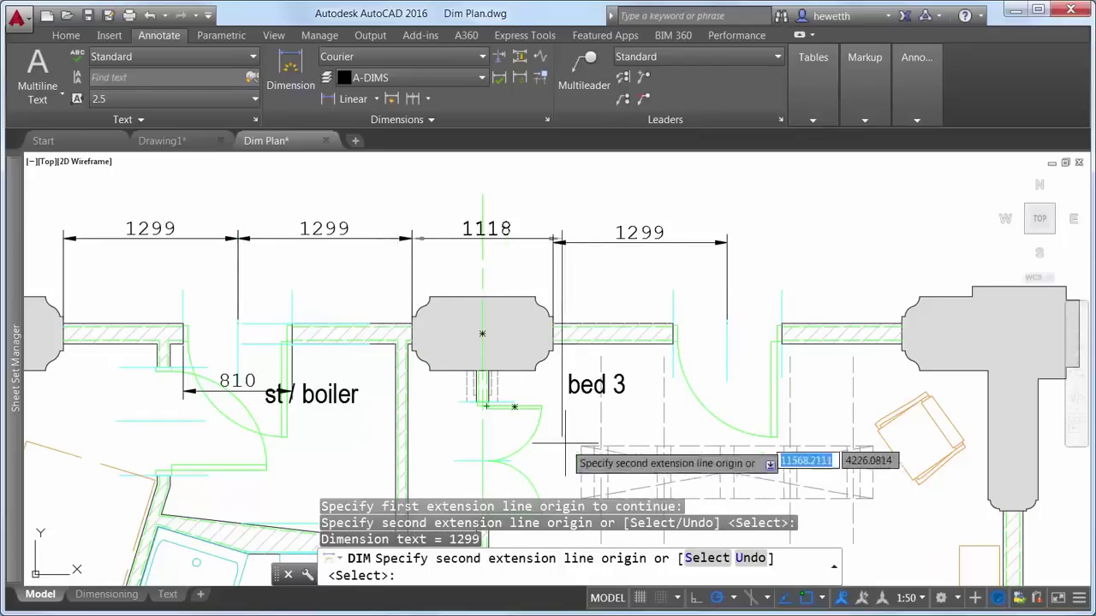
left_click(707, 558)
left_click(727, 282)
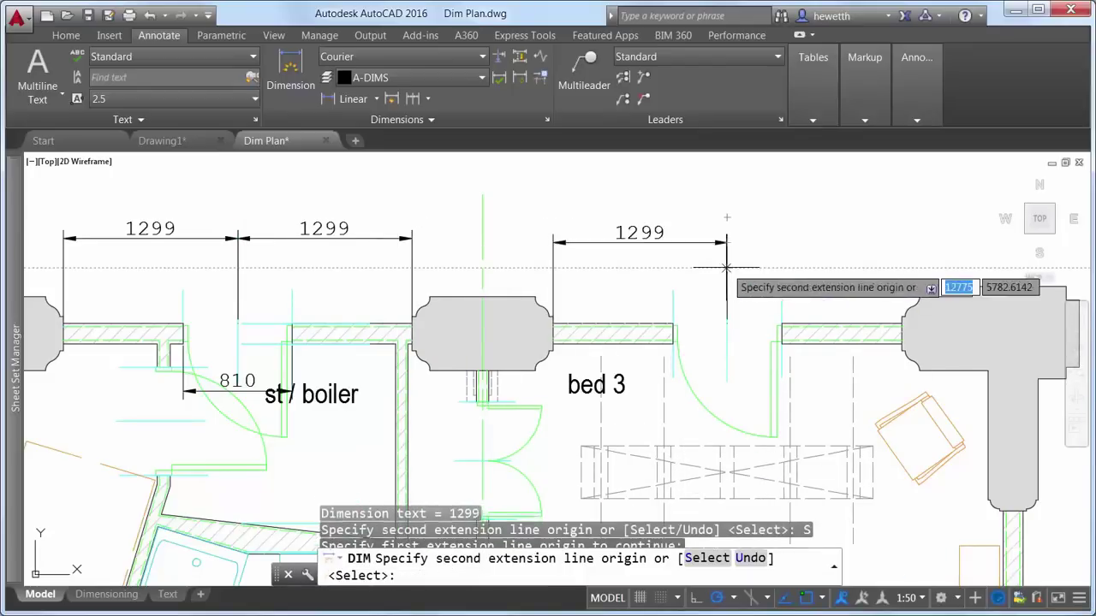
left_click(901, 323)
key("Escape")
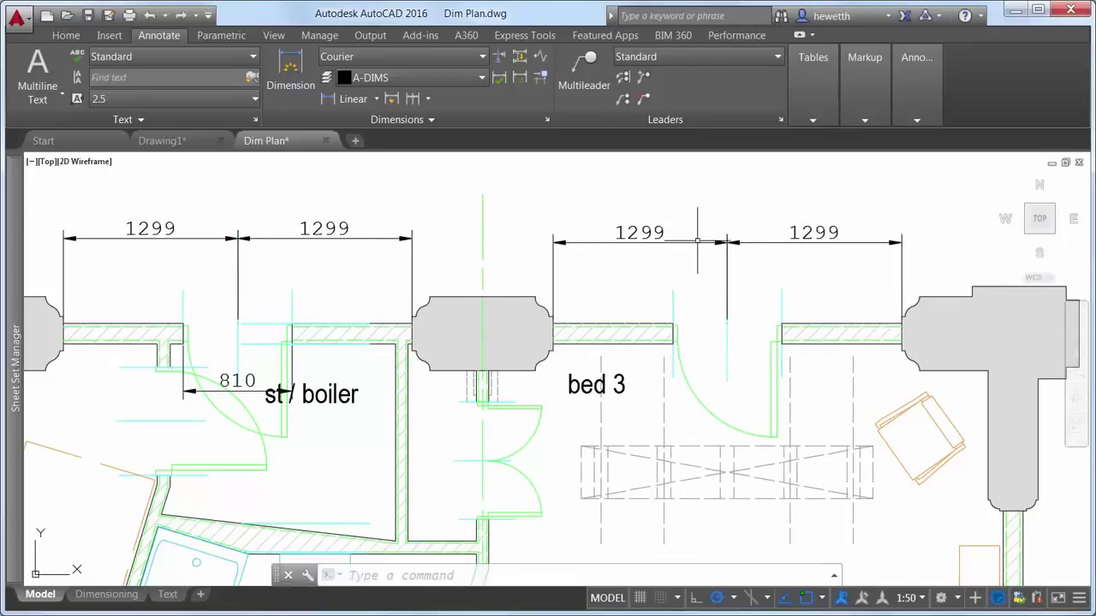
Step: Replace the 1299 dimension text with '#8 AUGI WISHLIST REQUEST' and narrow it to wrap
double_click(646, 233)
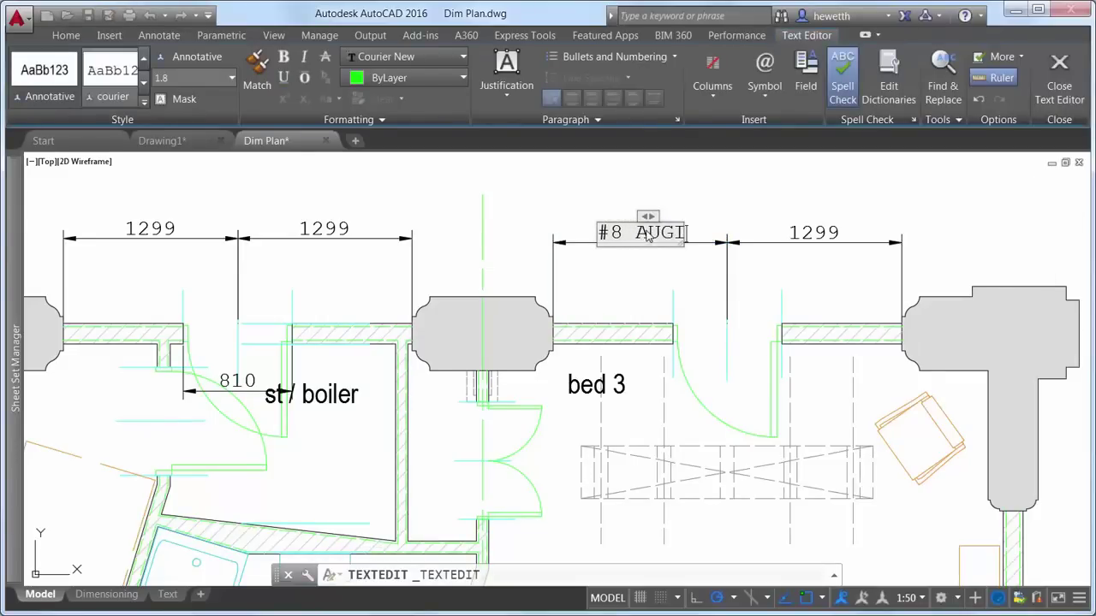
type("#8 AUGI WISHLIST REQUEST")
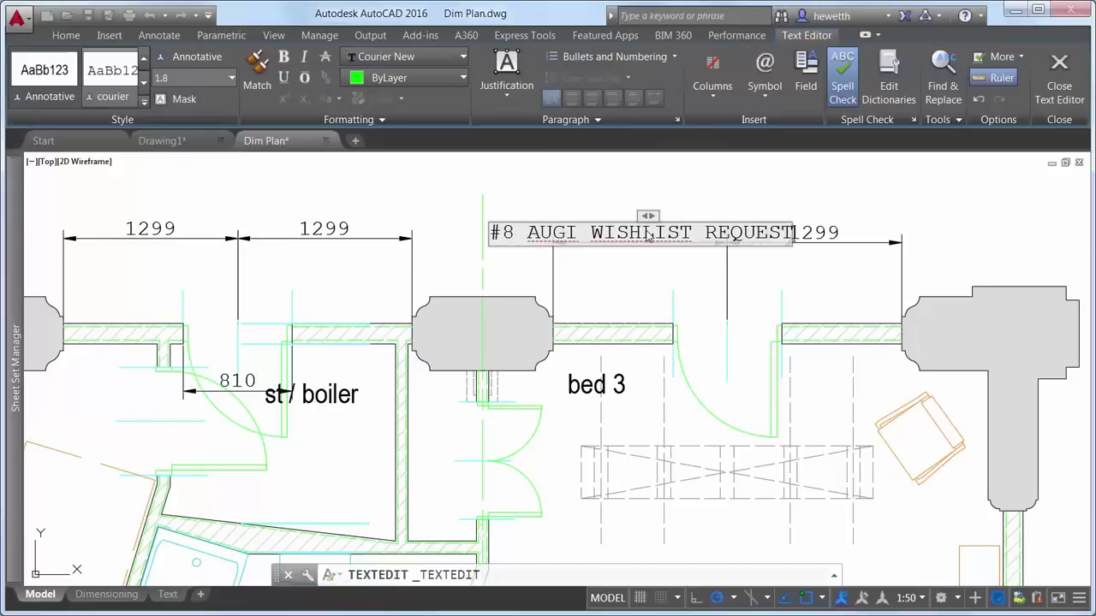
left_click_drag(650, 215, 700, 221)
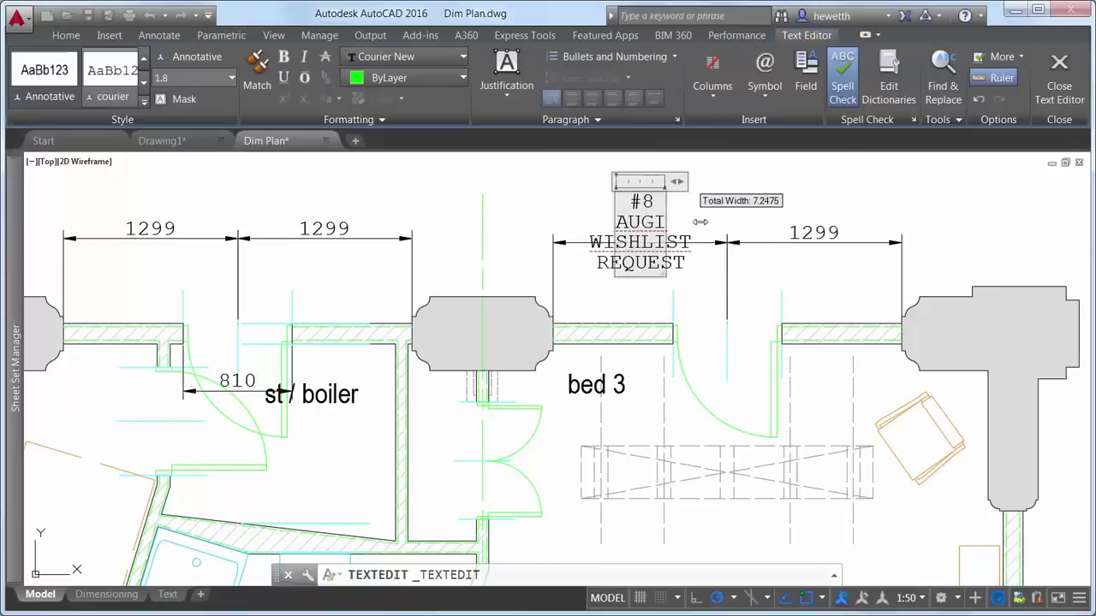
left_click(718, 230)
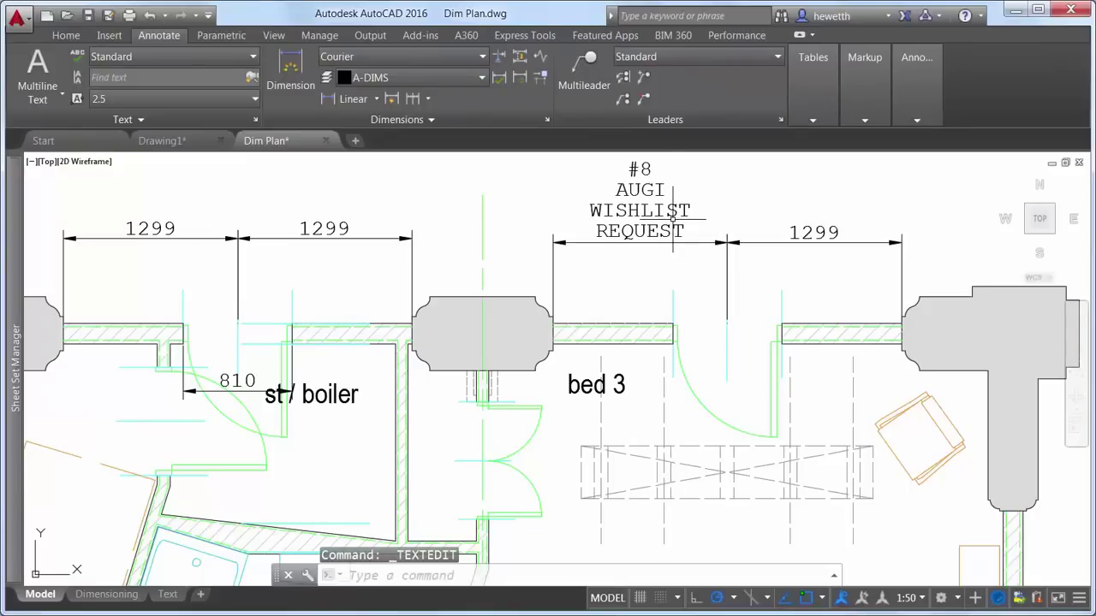
Step: Re-edit the relabelled dimension text and adjust its width so it wraps onto three lines
left_click(677, 224)
left_click(558, 182)
middle_click_drag(631, 169, 604, 227)
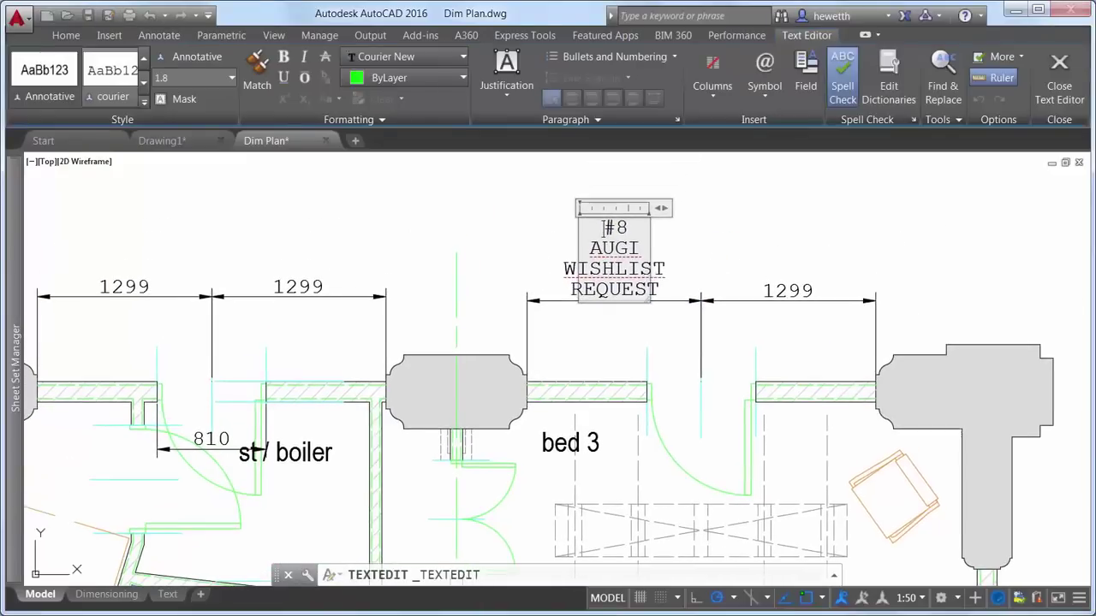
left_click_drag(666, 208, 720, 214)
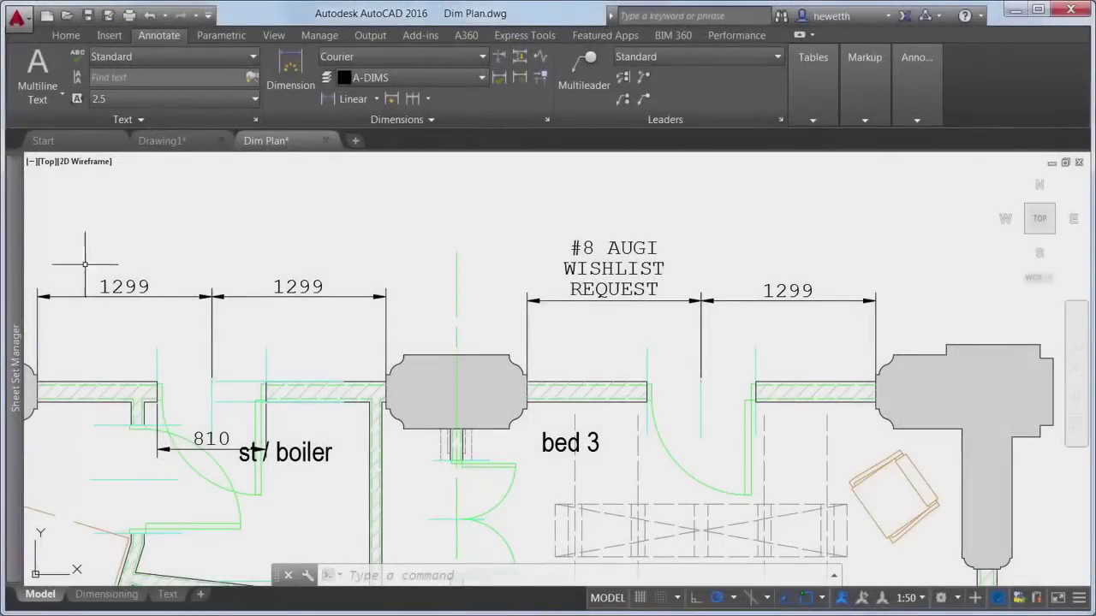
Step: Open the Text sheet from the sheet set
mouse_move(14, 290)
double_click(114, 280)
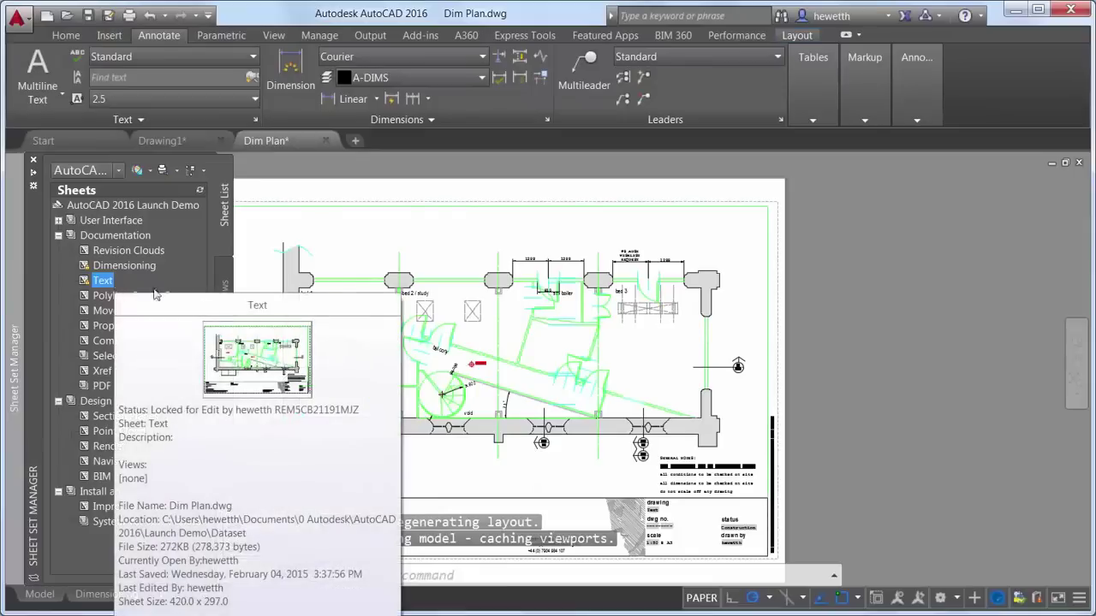
scroll(737, 502, "up", 4)
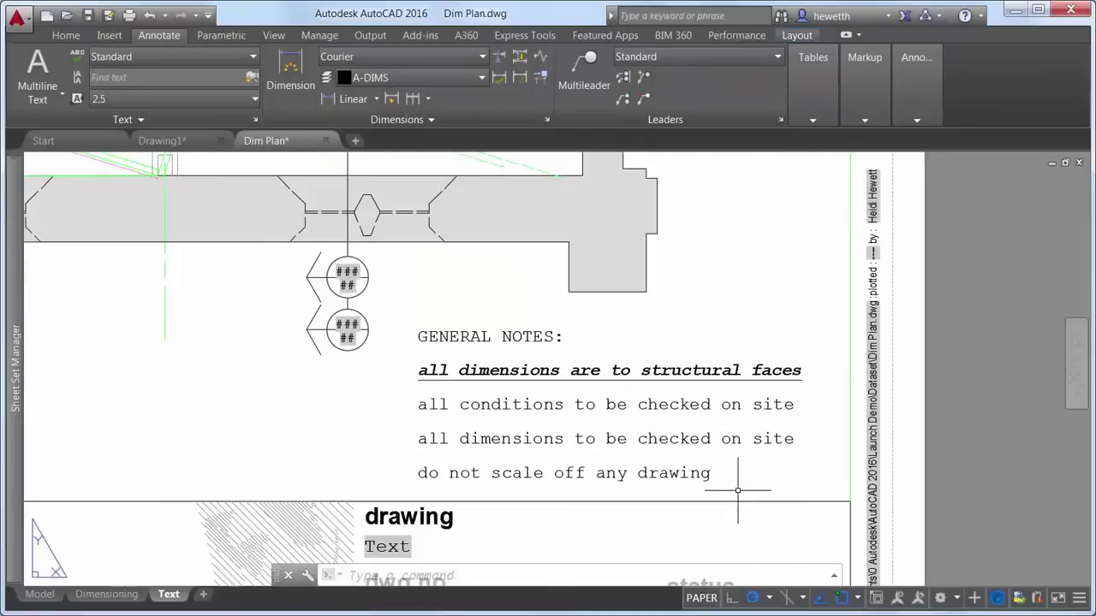
Step: Set Text frame to Yes for the General Notes MText in its Properties
left_click(684, 438)
right_click(684, 438)
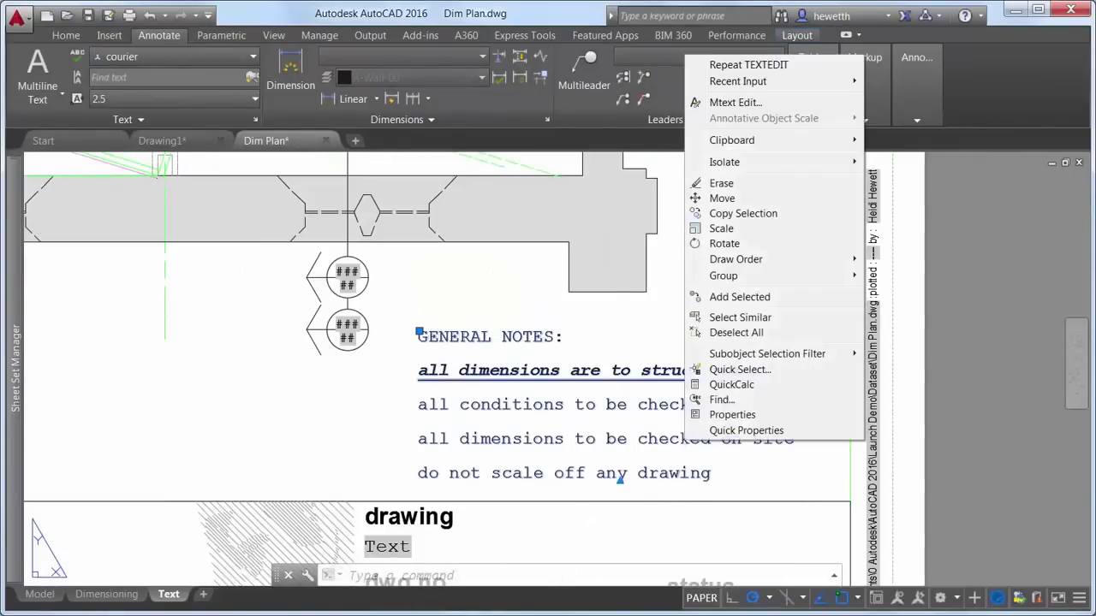
left_click(732, 415)
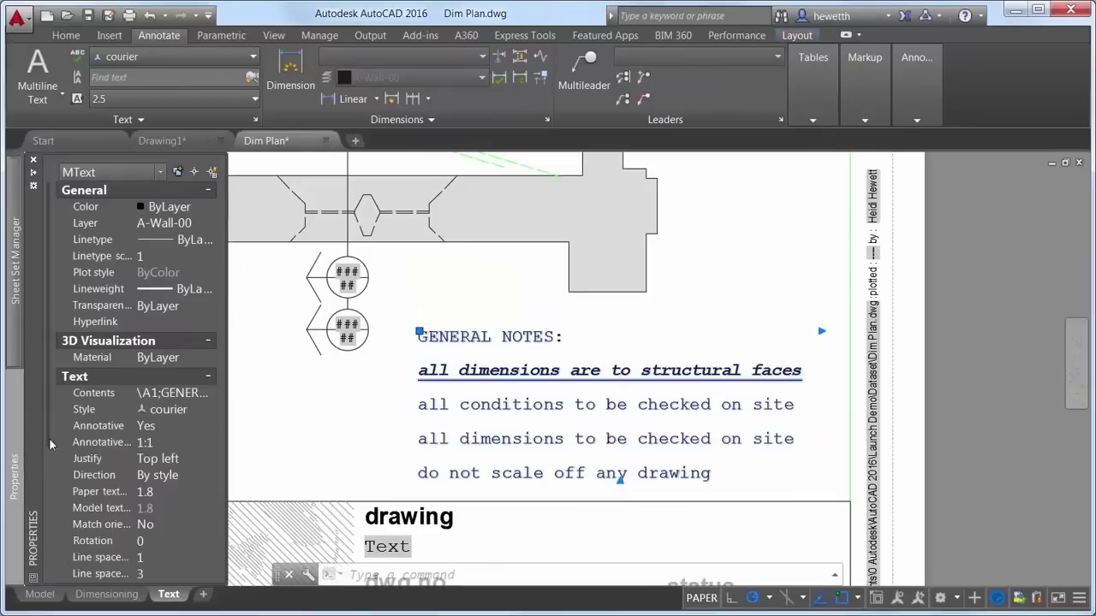
scroll(129, 497, "down", 5)
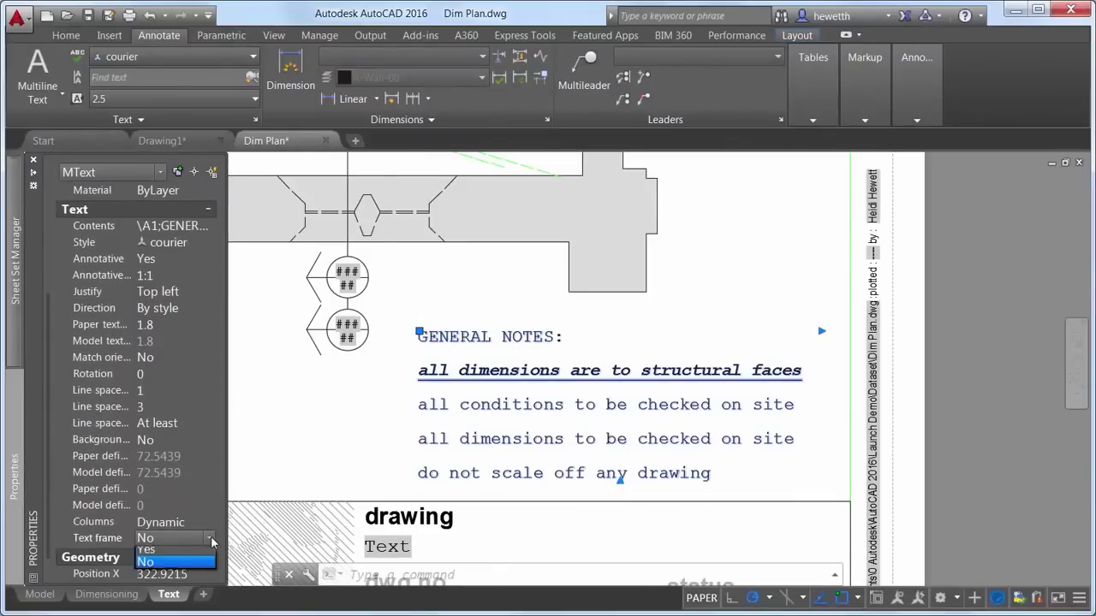
left_click(145, 549)
key("Escape")
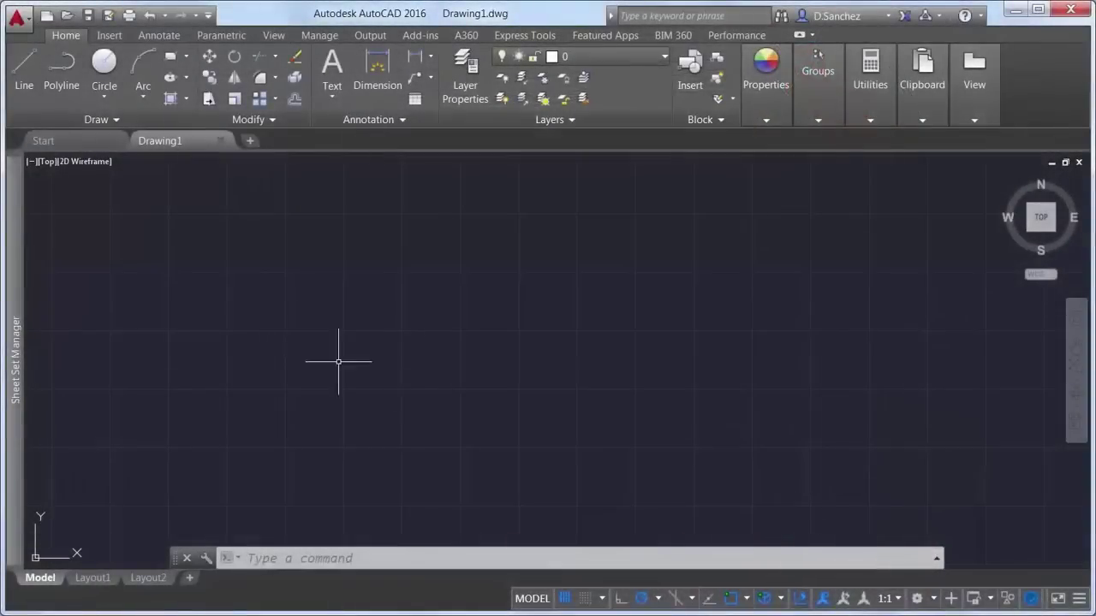
Step: Open the Geometric Center Osnap sheet and check the object snap list for Geometric Center
mouse_move(15, 318)
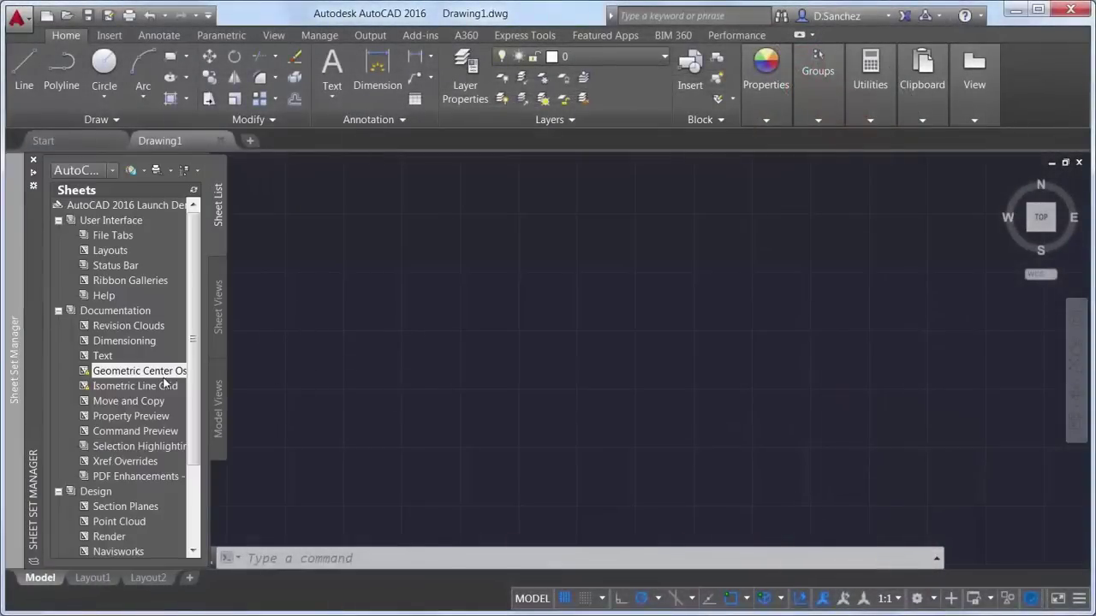
double_click(162, 372)
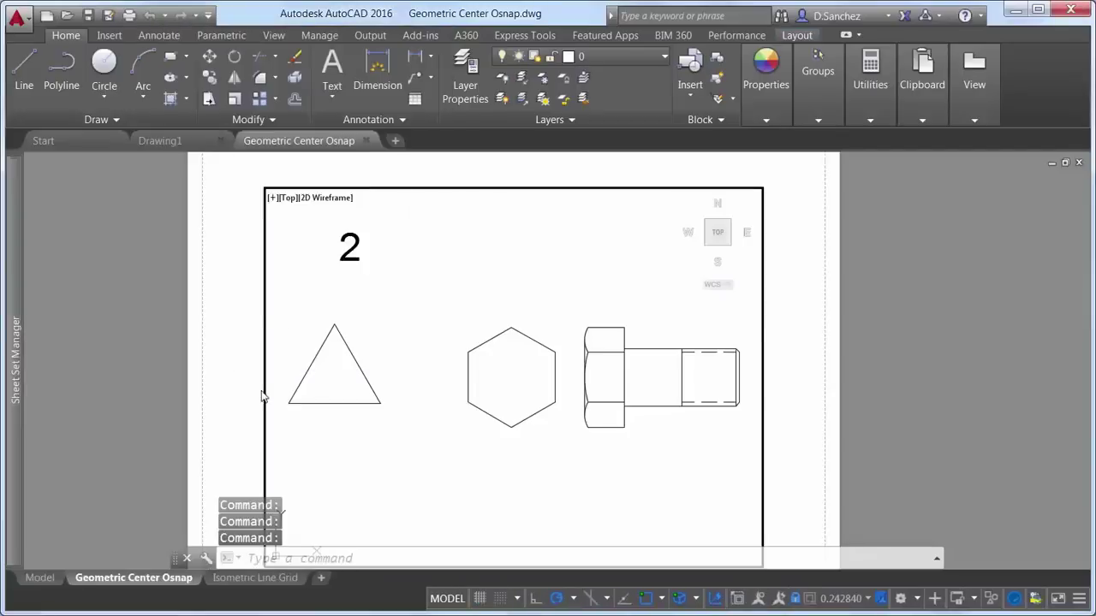
left_click(663, 597)
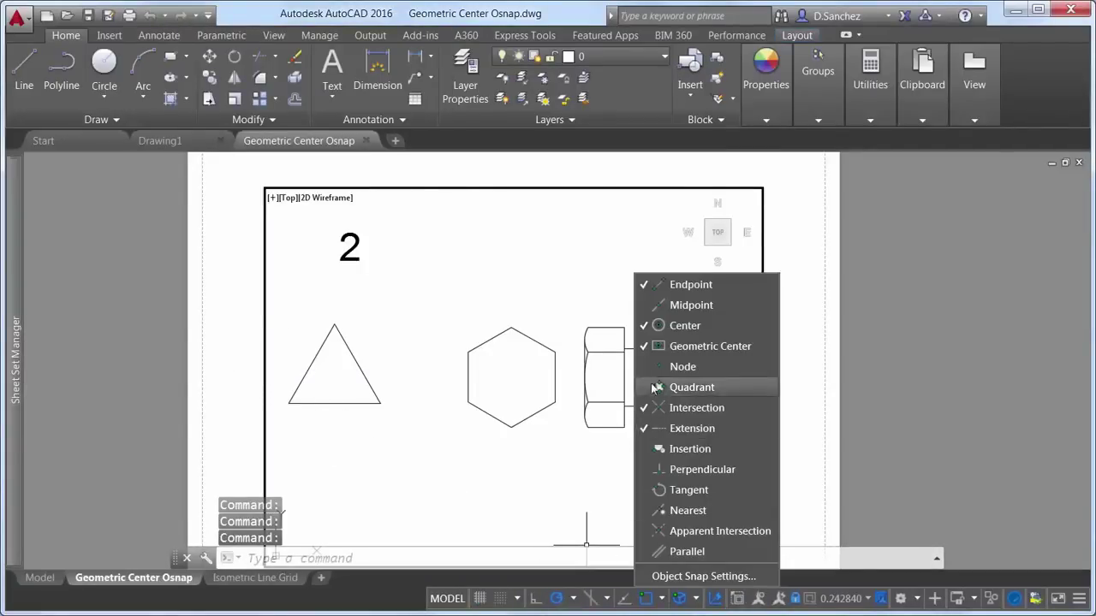
left_click(663, 600)
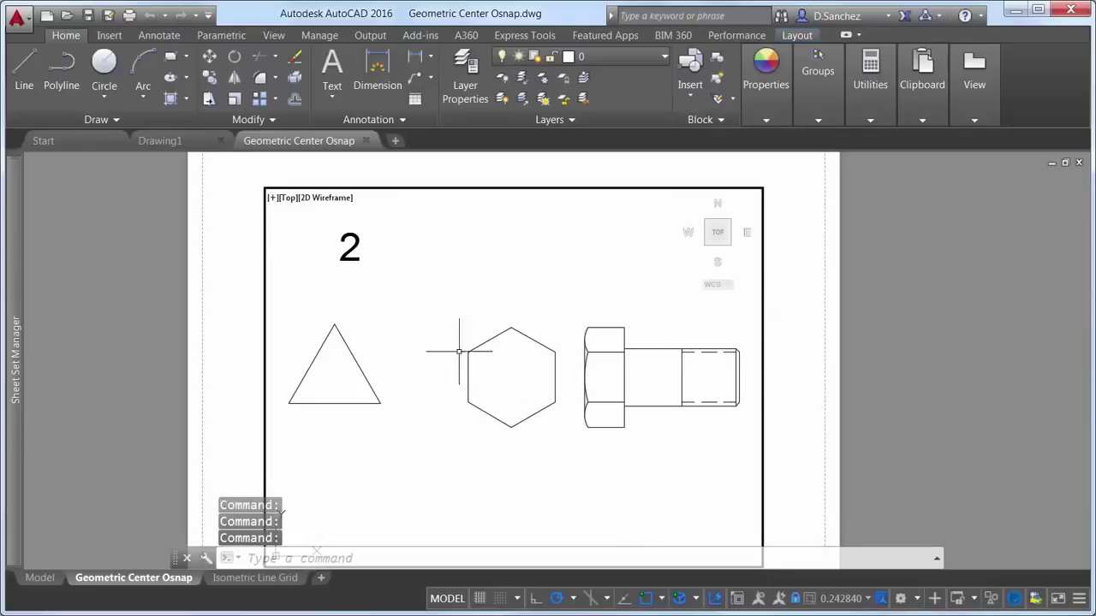
Step: Move the 2 label to the triangle's centre and draw a circle centred in the hexagon
left_click(350, 245)
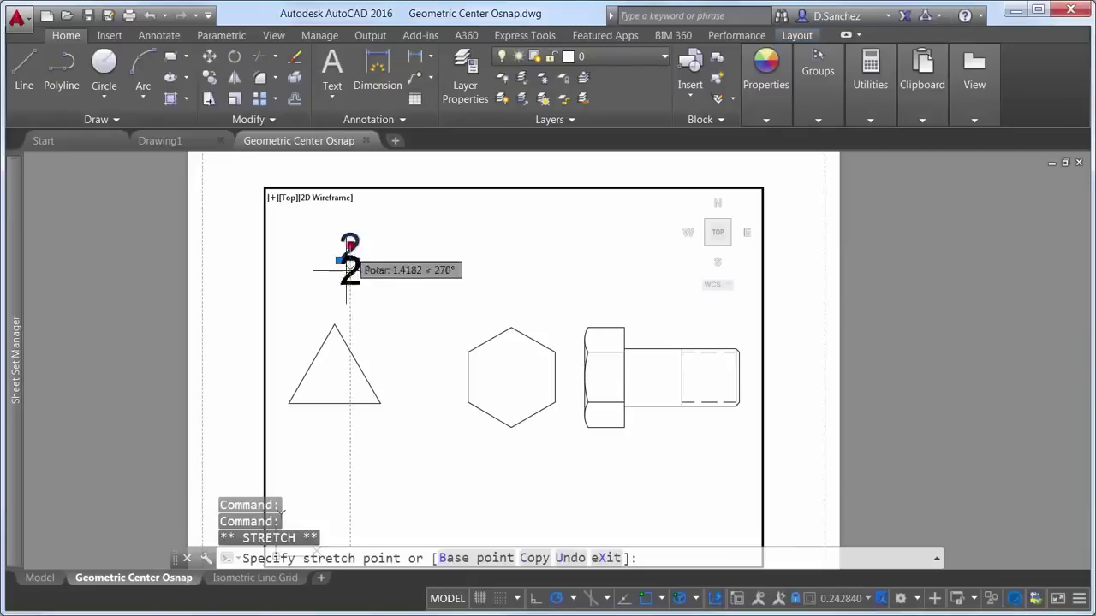
left_click(335, 375)
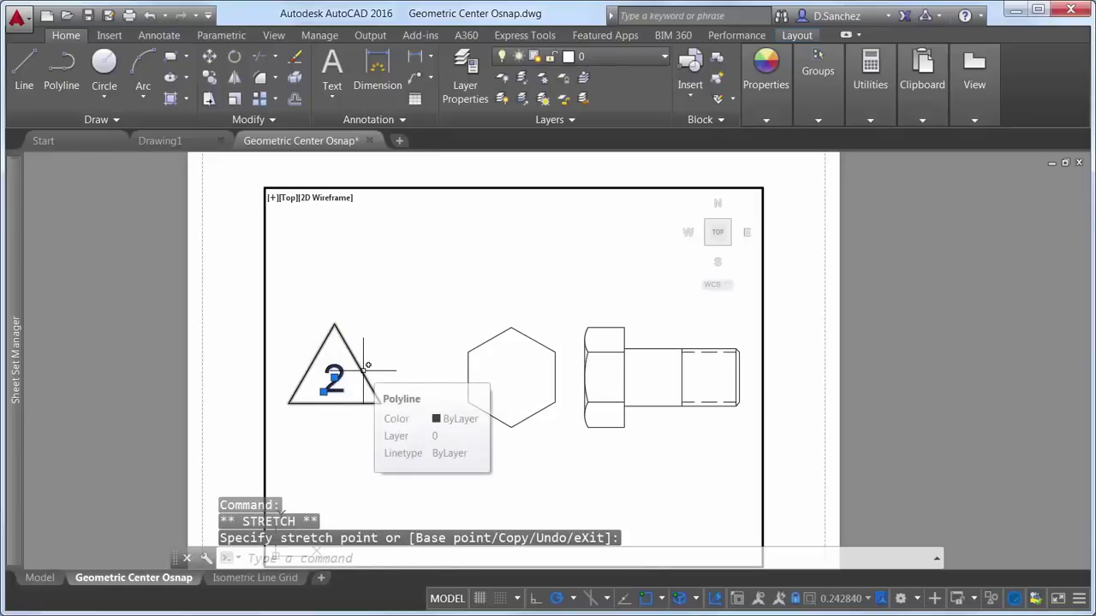
left_click(107, 70)
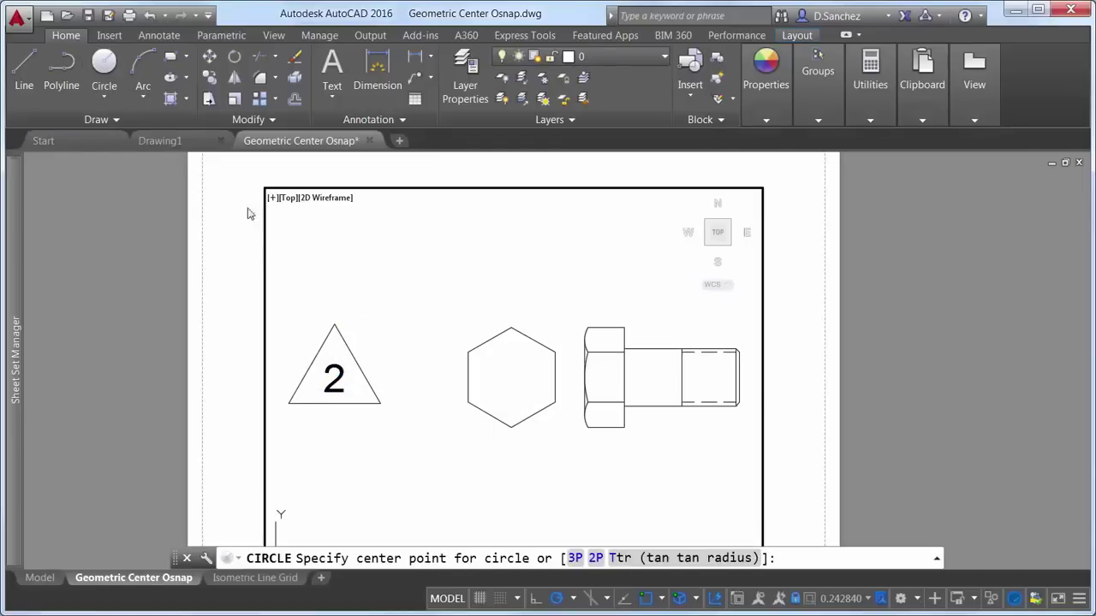
left_click(511, 376)
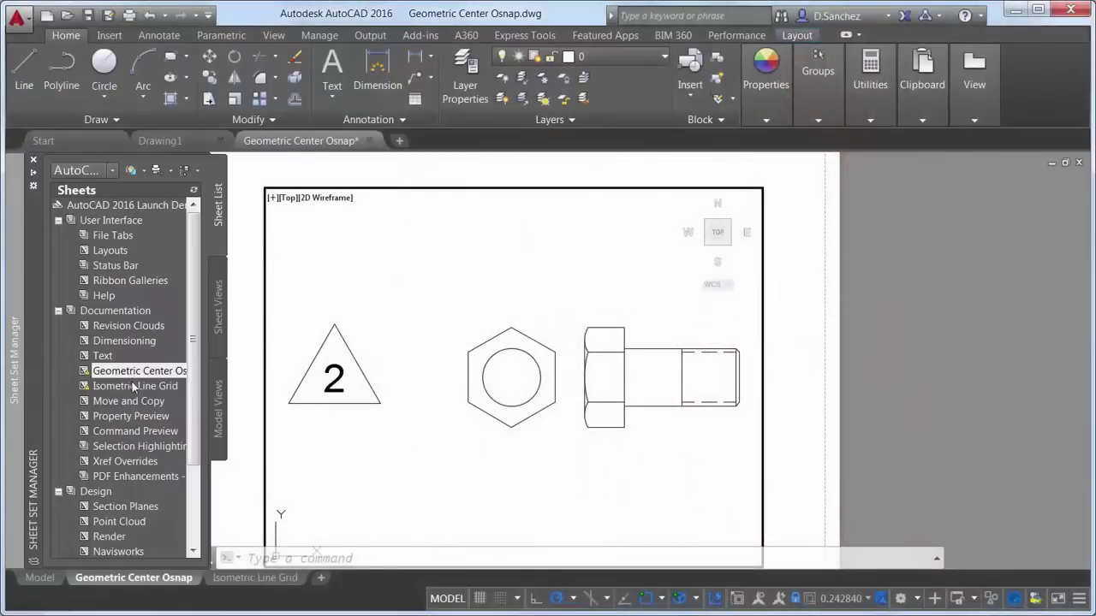
Step: Open the Isometric Line Grid sheet and draw the cube's left face as a polyline
double_click(134, 387)
left_click(61, 68)
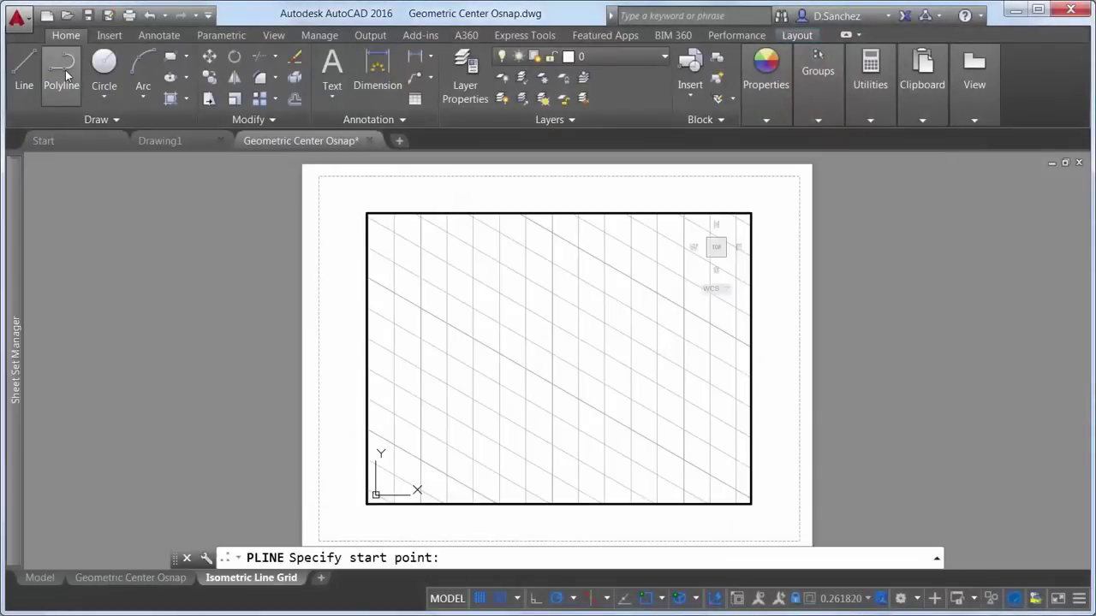
left_click(607, 598)
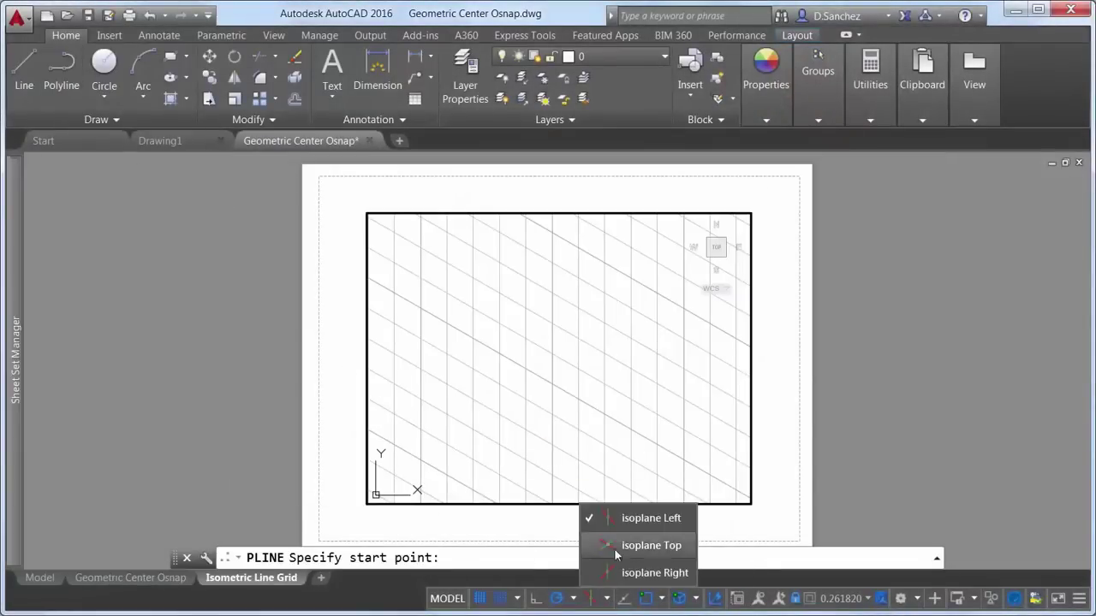
left_click(499, 384)
left_click(420, 340)
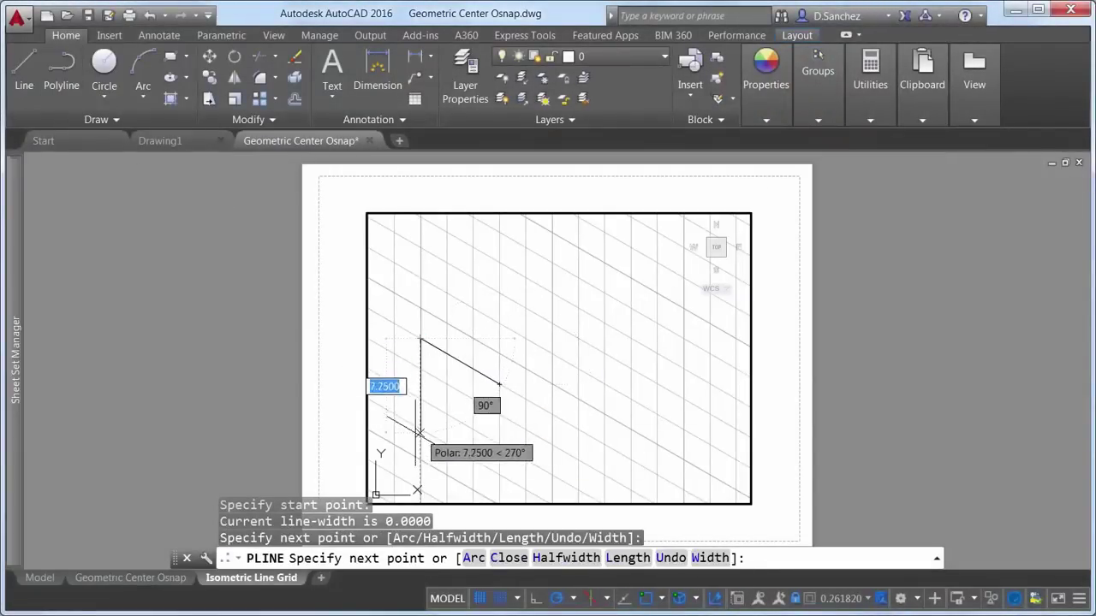
left_click(421, 428)
left_click(492, 471)
Step: Switch to the top isoplane and draw the cube's top face, finishing the polyline
left_click(607, 598)
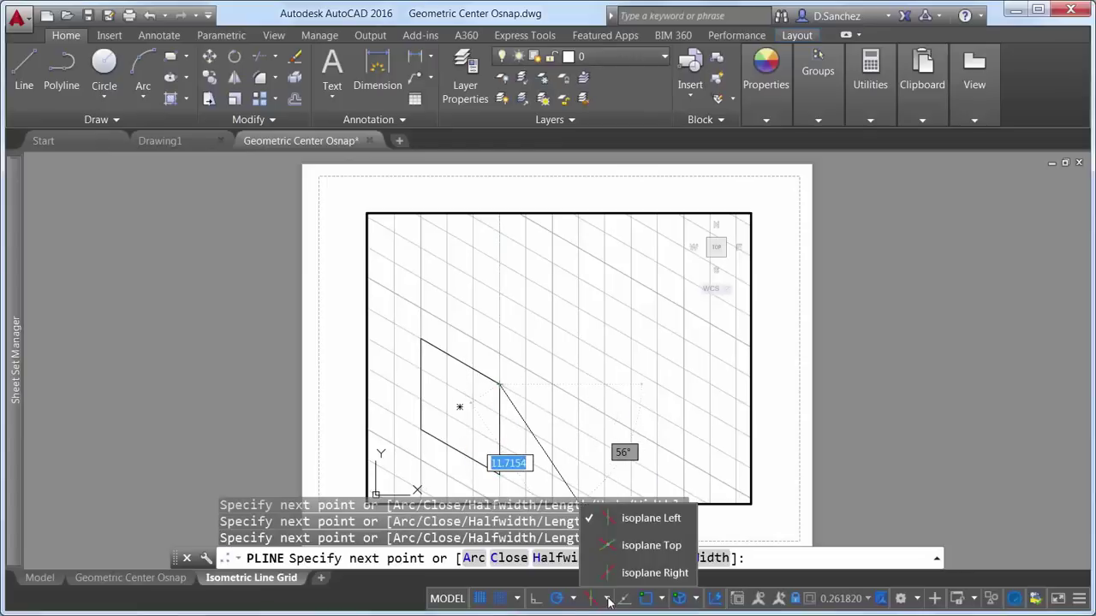
left_click(612, 552)
left_click(499, 384)
left_click(578, 340)
left_click(499, 294)
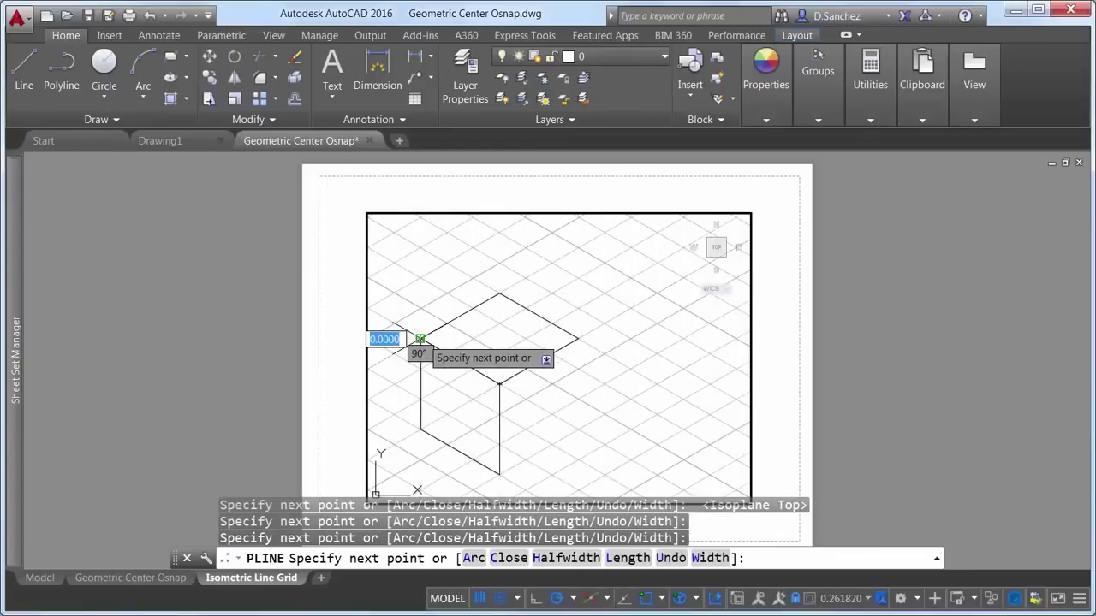
left_click(421, 340)
key("Return")
key("Return")
Step: On the right isoplane, draw a polyline from the cube's bottom corner to its right corner
left_click(607, 598)
left_click(613, 571)
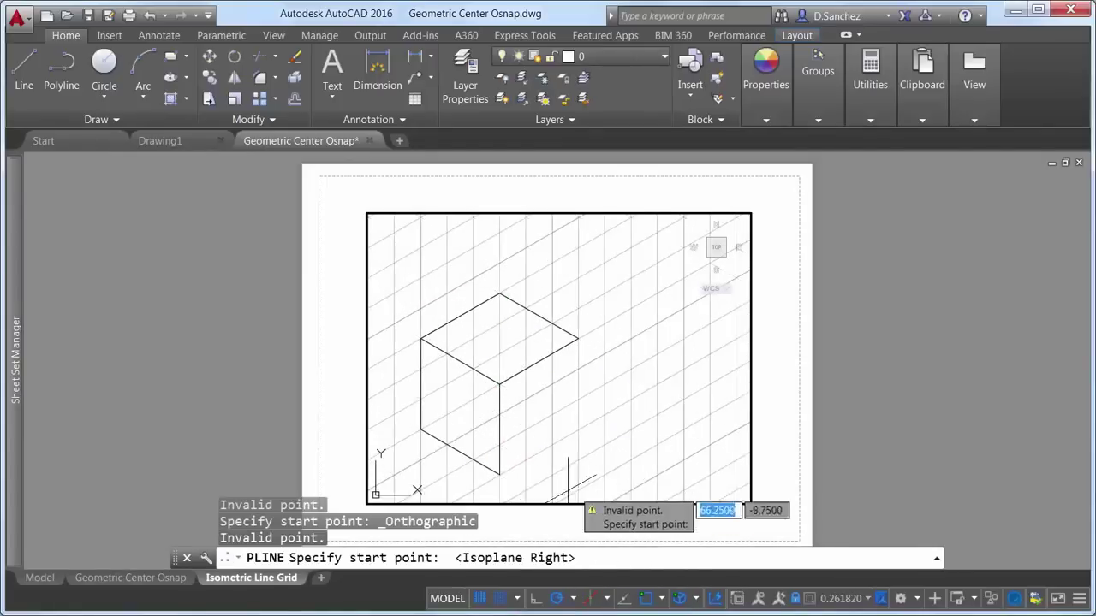
left_click(499, 473)
left_click(578, 427)
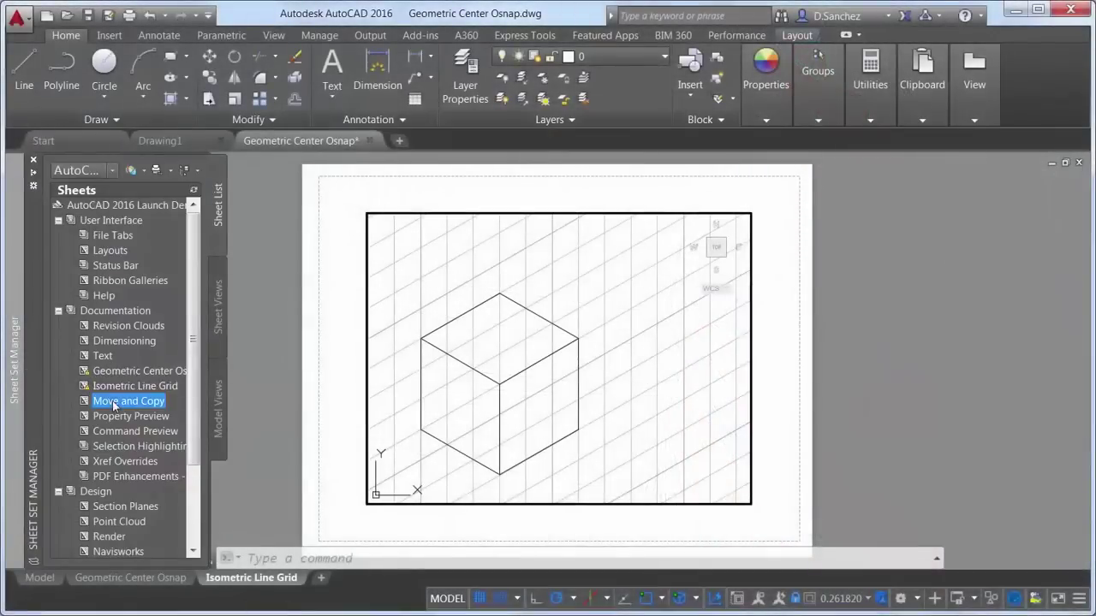
Step: Open the Move and Copy sheet's model space, window-select the whole site plan and move it right
double_click(114, 402)
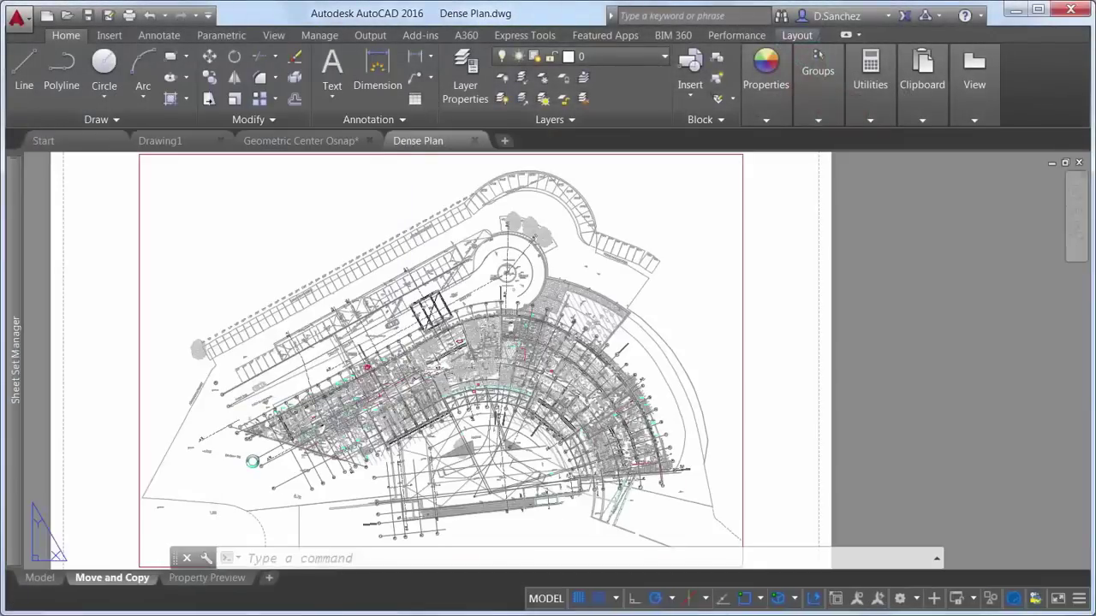
left_click(49, 578)
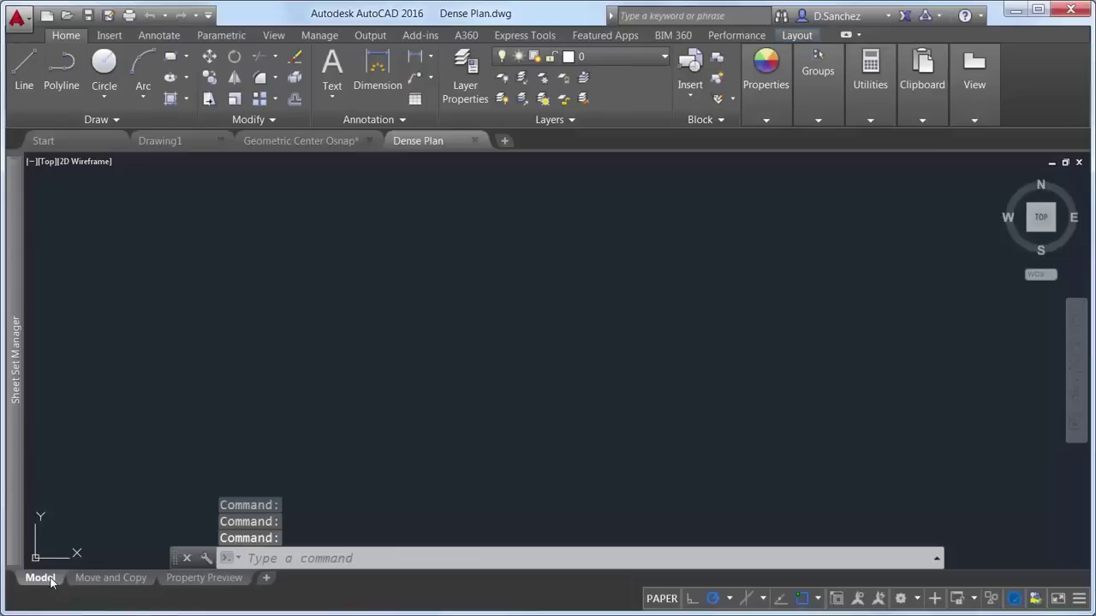
left_click(153, 182)
left_click(483, 407)
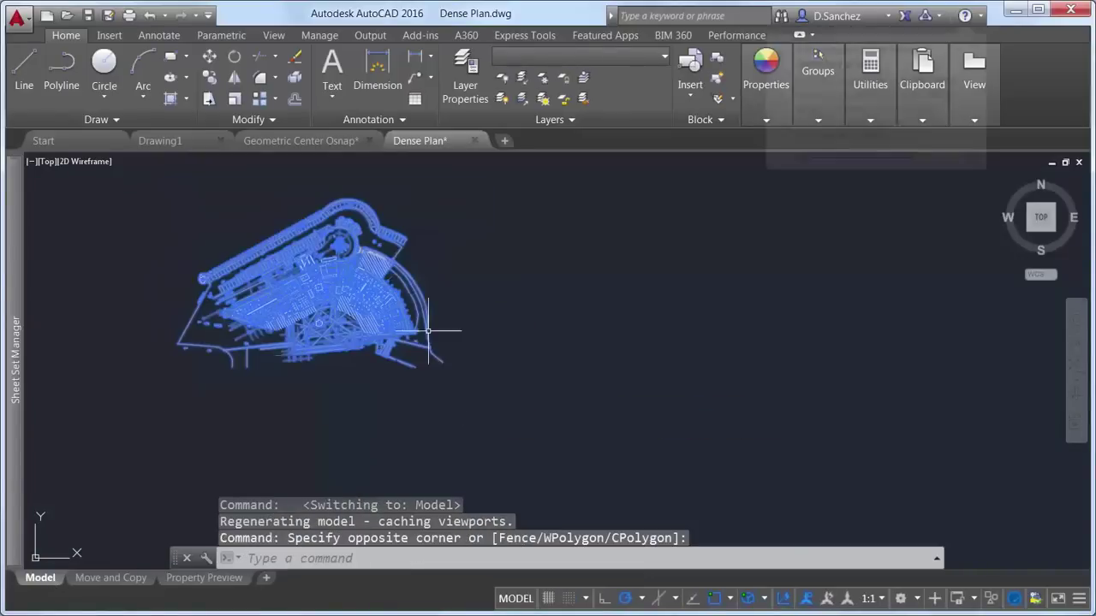
left_click(210, 56)
left_click(421, 185)
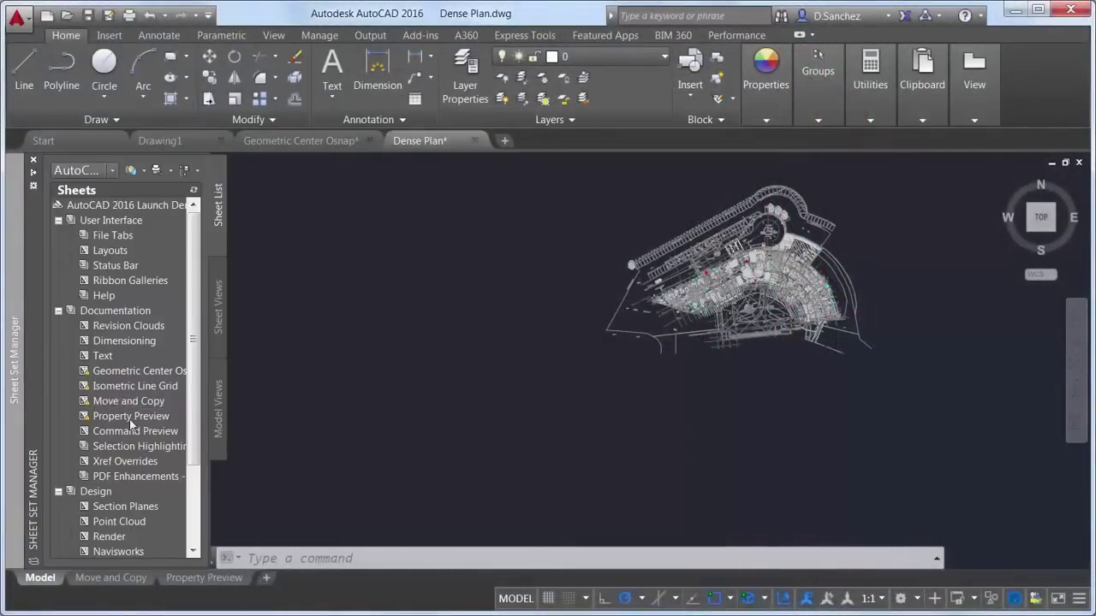
Step: Open the Property Preview sheet in model space and zoom to the drawing extents
double_click(131, 420)
left_click(40, 578)
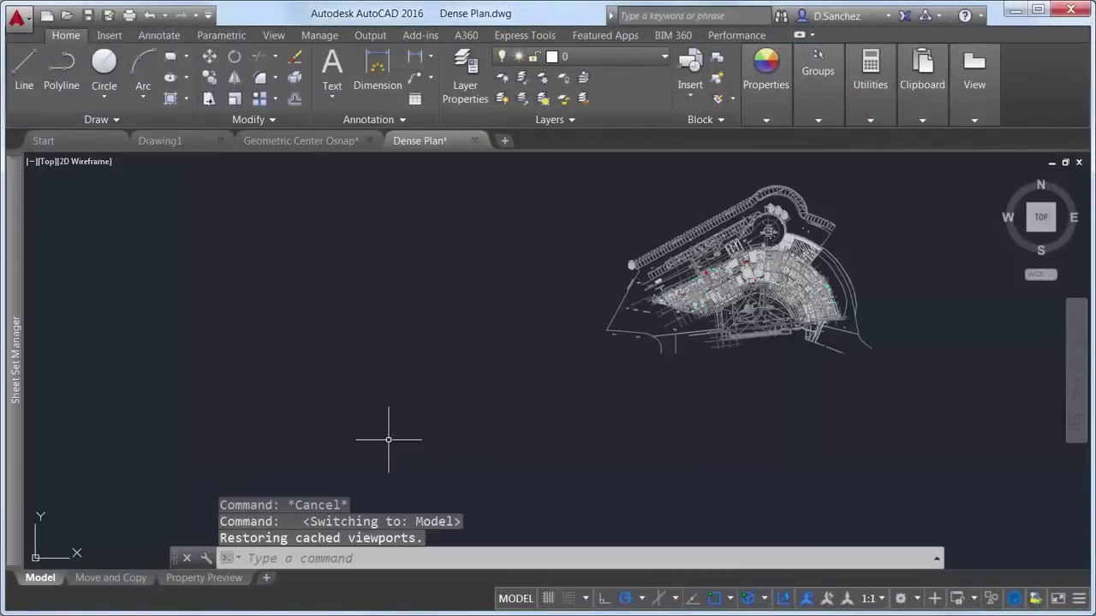
middle_click(493, 451)
Step: Window-select the upper-left part of the site plan and set its colour to Magenta
left_click(360, 211)
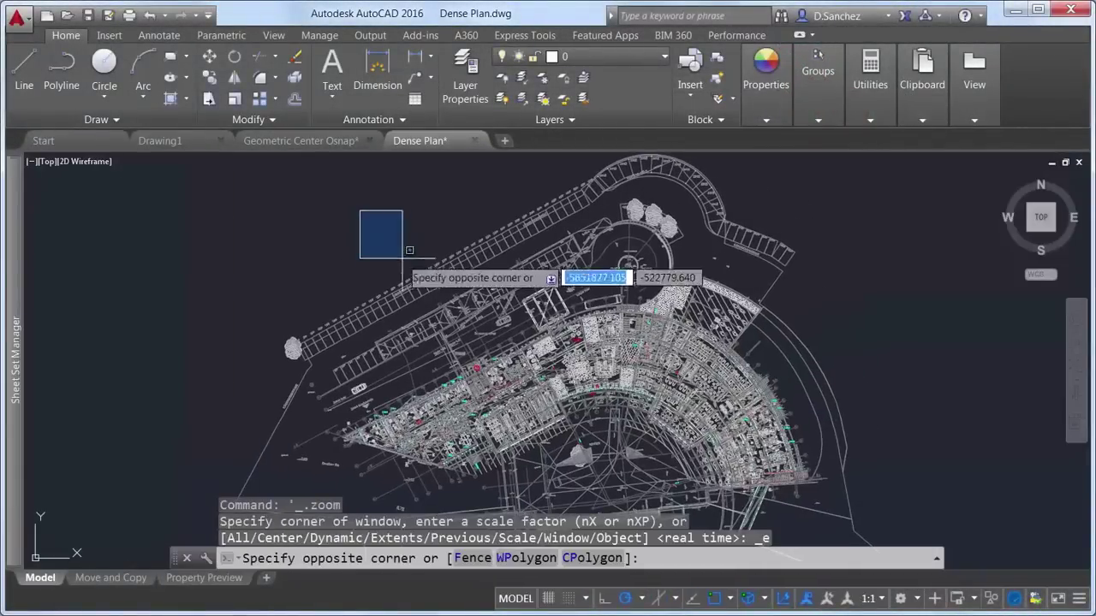
left_click(606, 369)
right_click(216, 221)
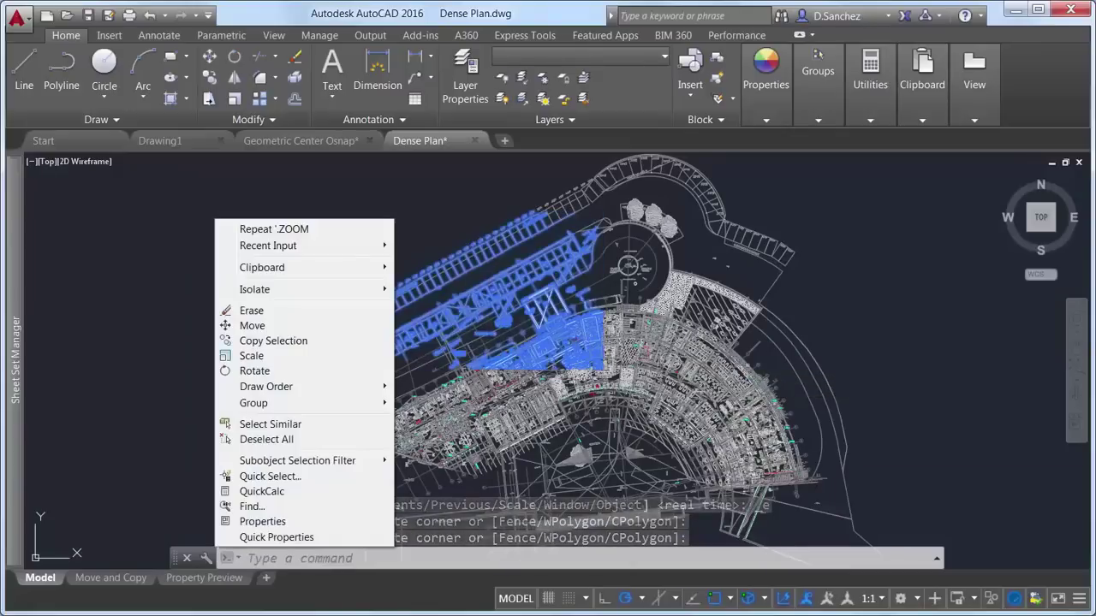
left_click(289, 522)
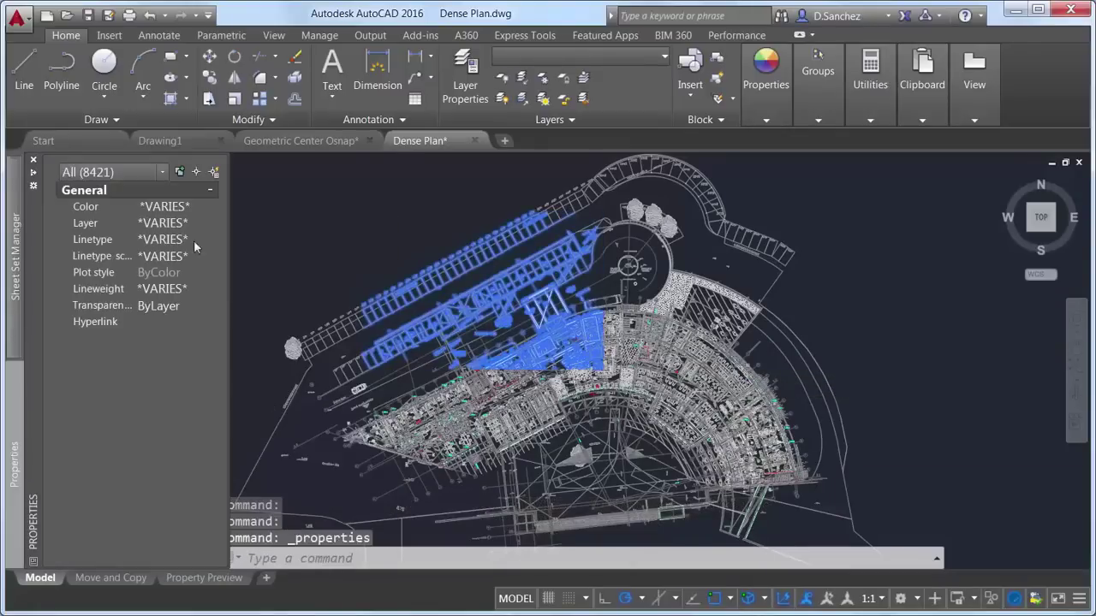
left_click(189, 206)
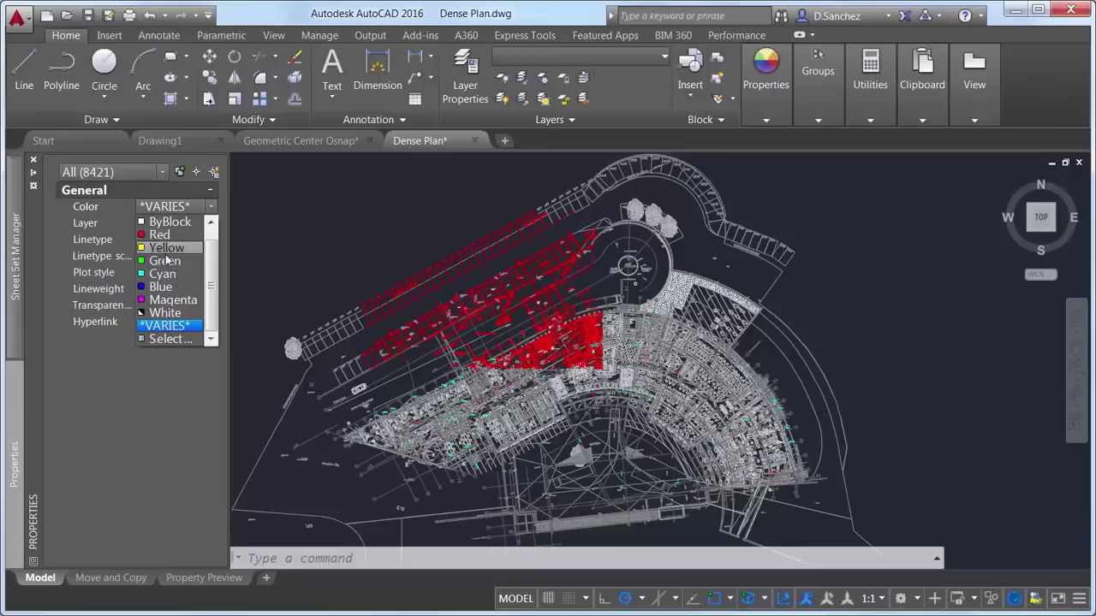
left_click(171, 300)
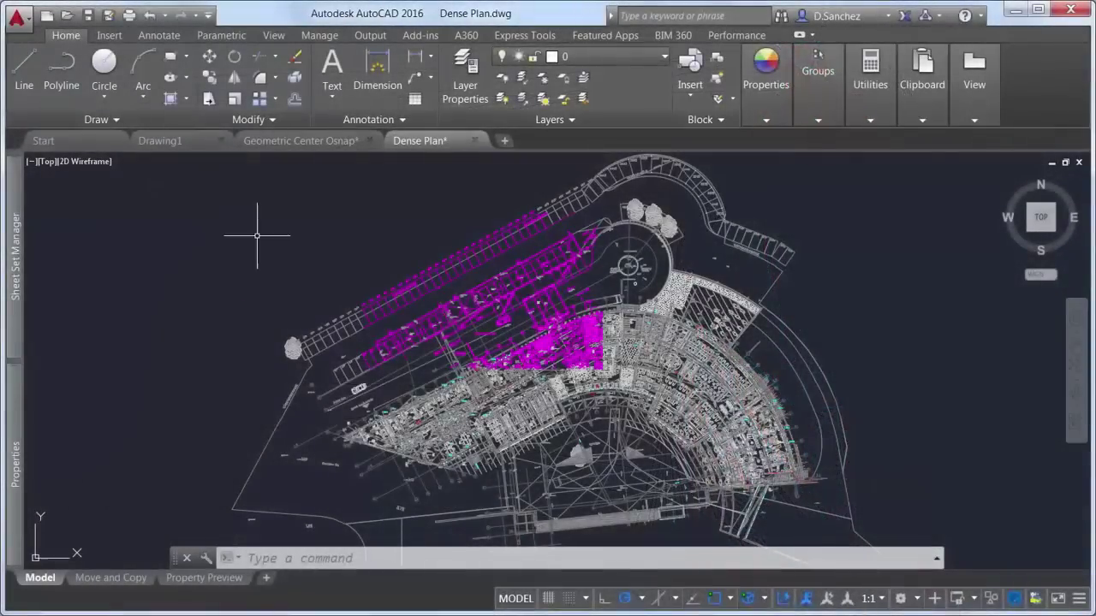
Step: Set the selection effect color to Green on the Options dialog's Selection tab
right_click(257, 235)
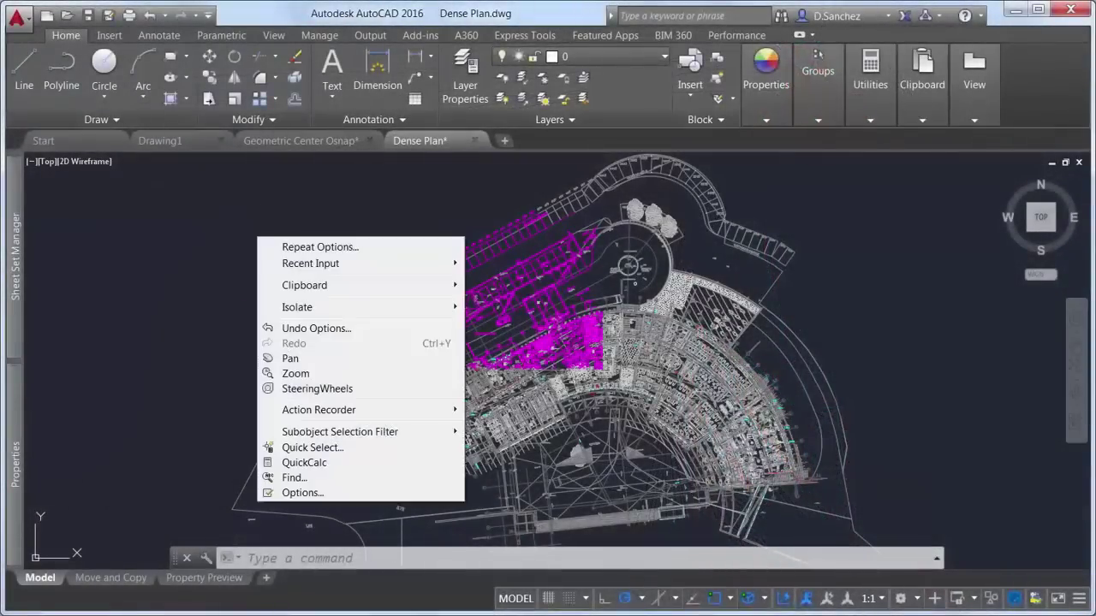
left_click(340, 494)
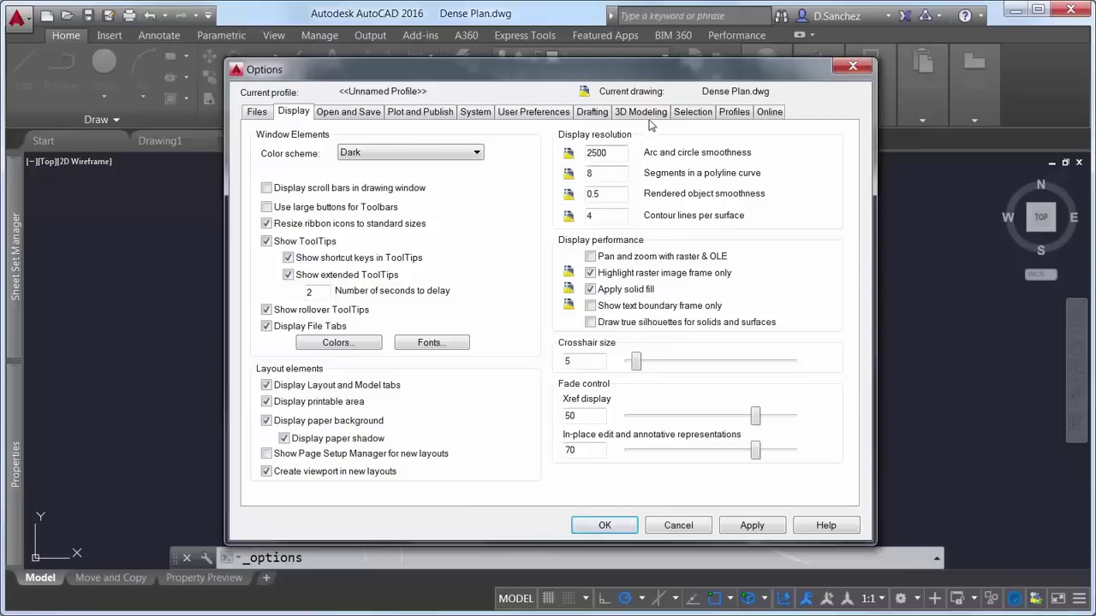
left_click(690, 112)
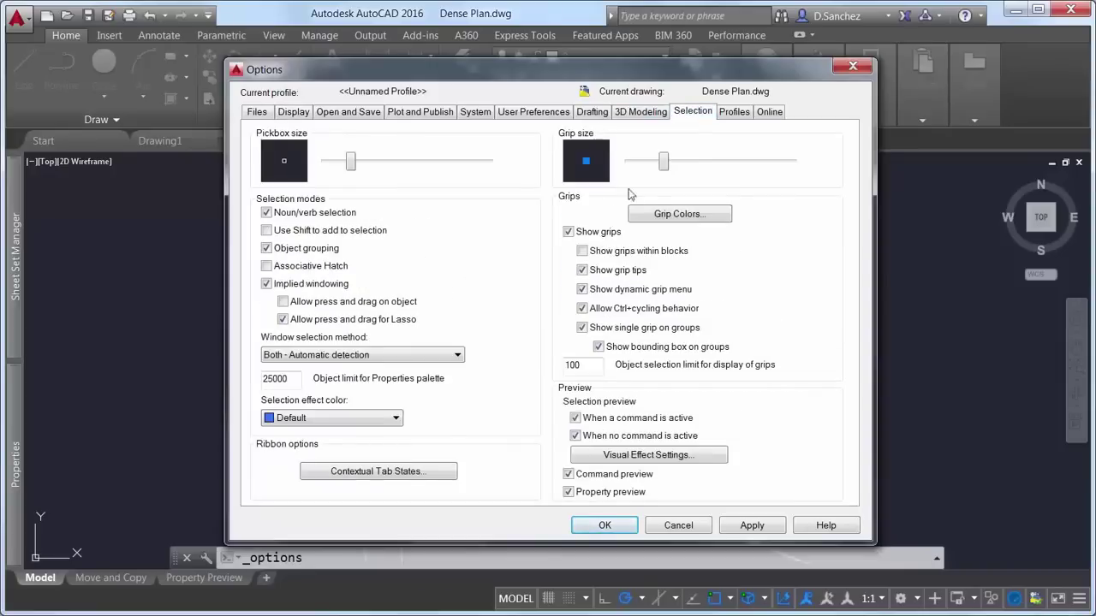
left_click(315, 416)
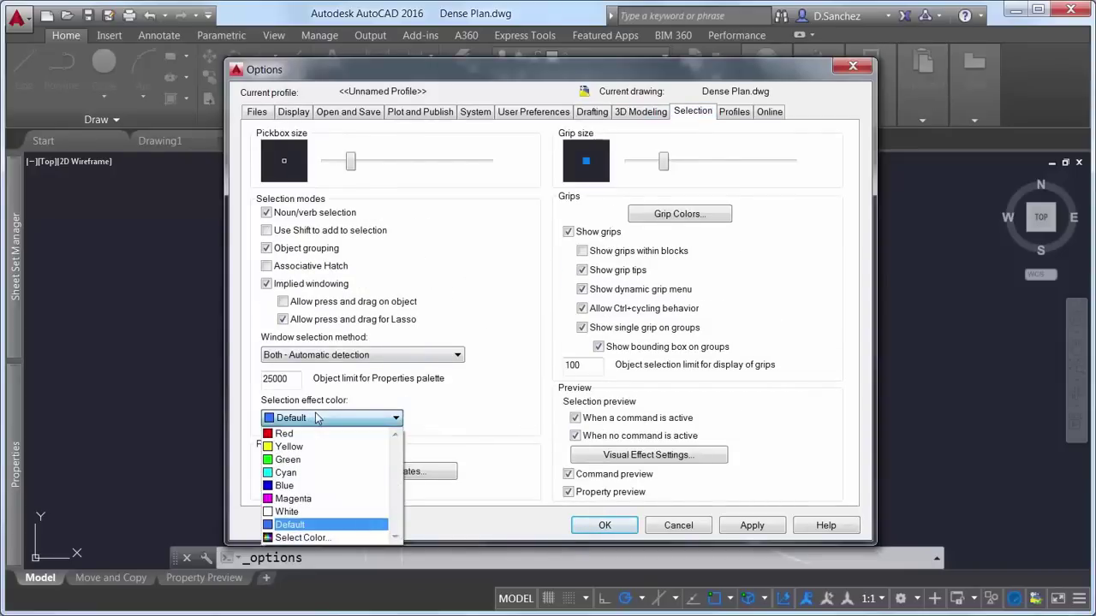
left_click(303, 461)
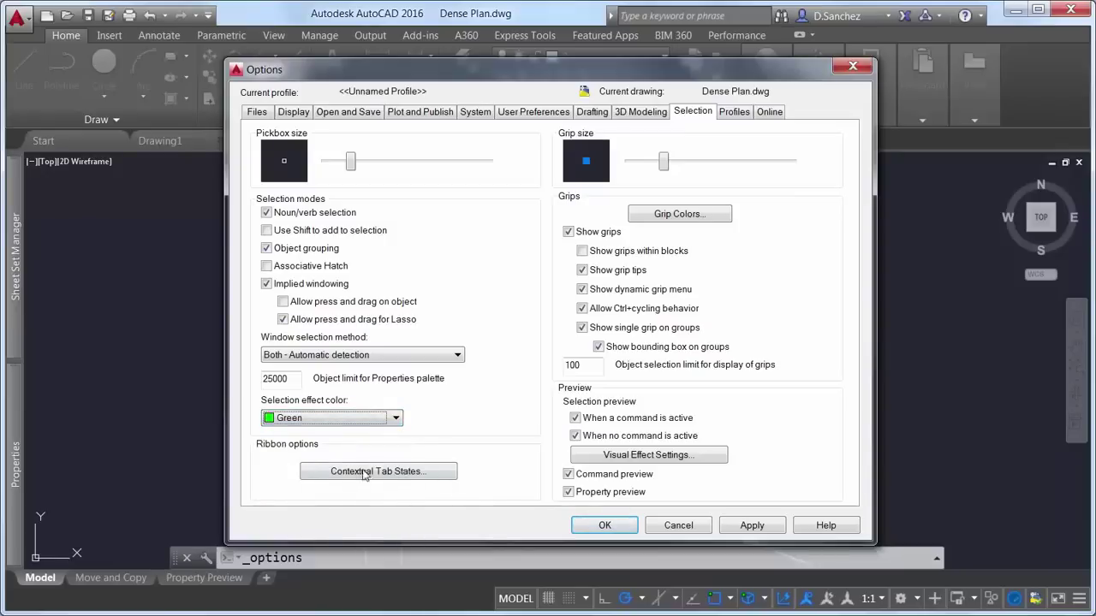
left_click(602, 526)
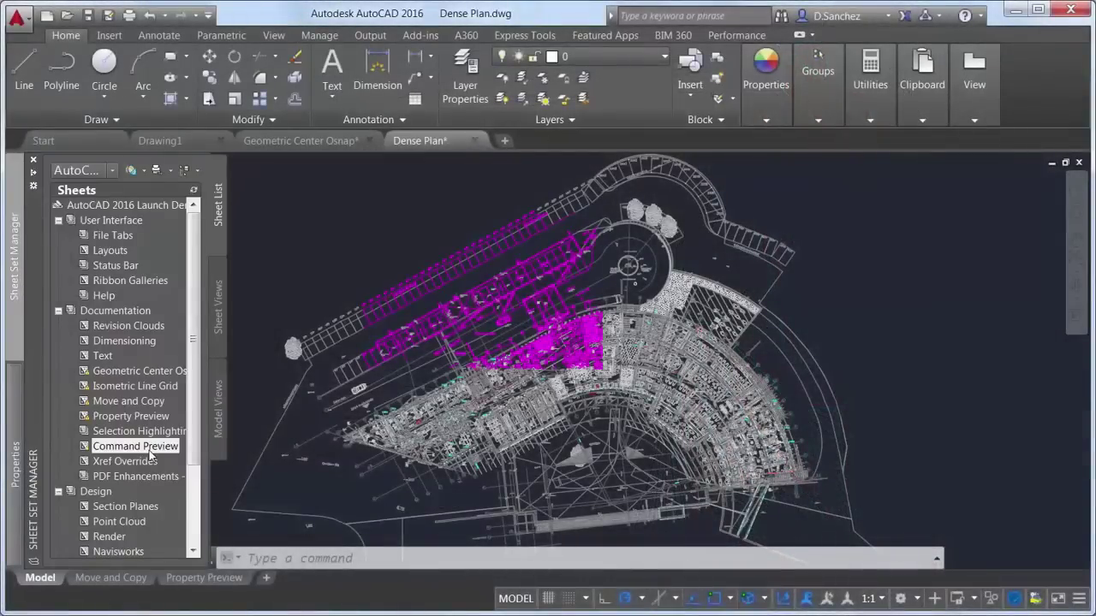
Step: Open the Command Preview sheet and add blend curves joining the left circles and arcs
double_click(146, 447)
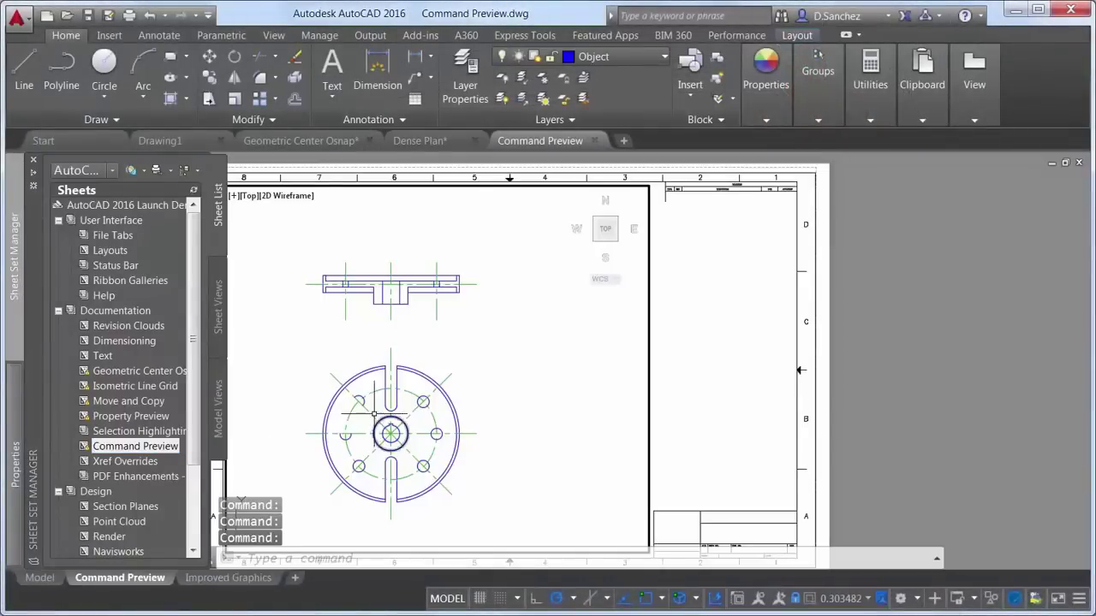
key("ctrl+4")
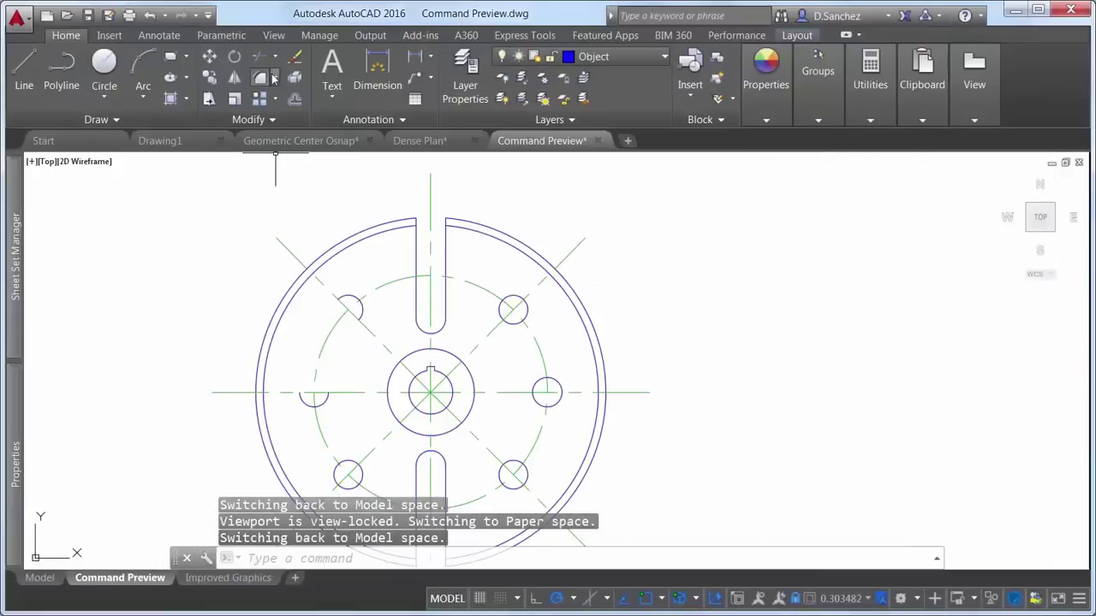
left_click(275, 77)
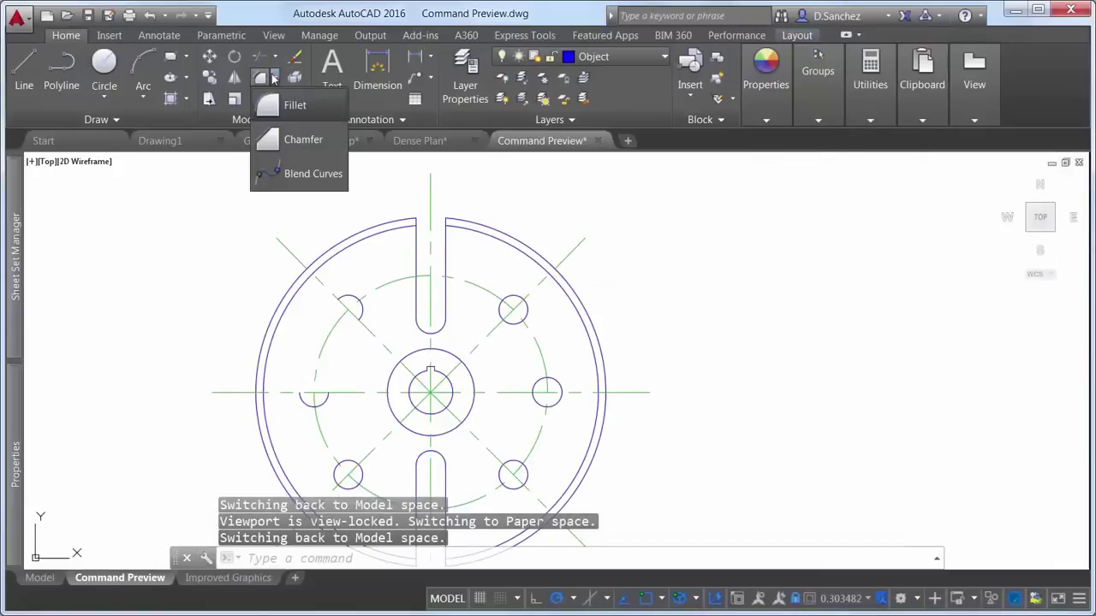
left_click(291, 175)
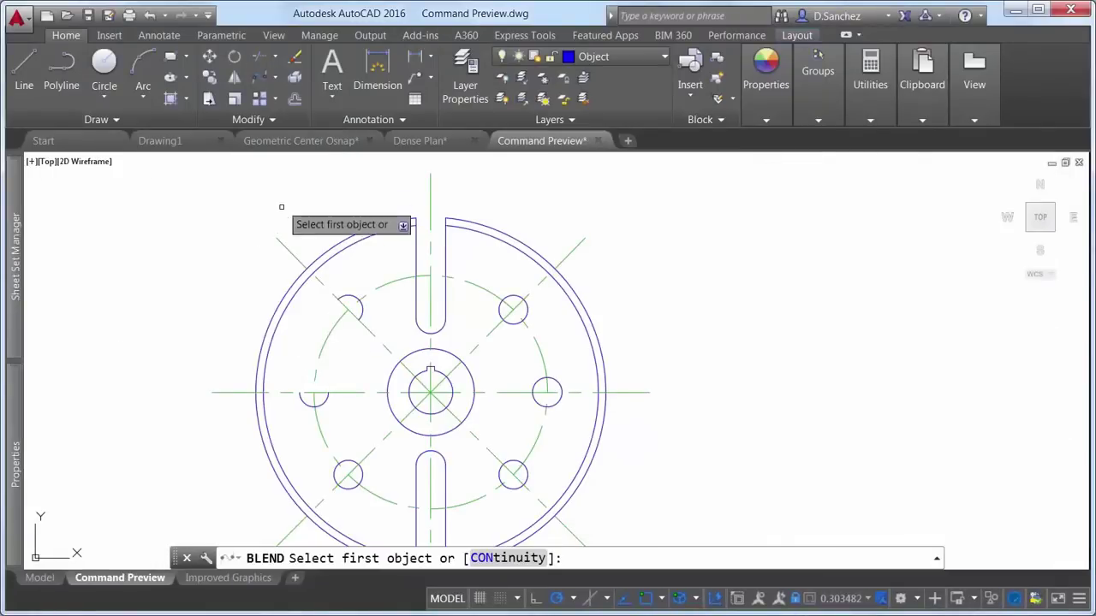
left_click(342, 296)
left_click(303, 396)
key("Return")
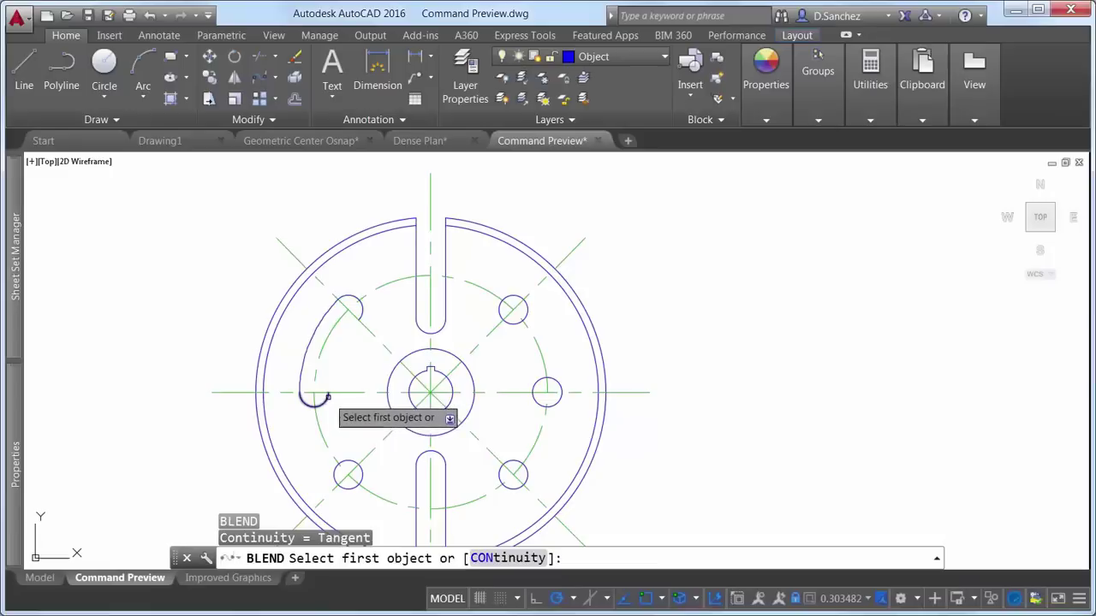
left_click(327, 397)
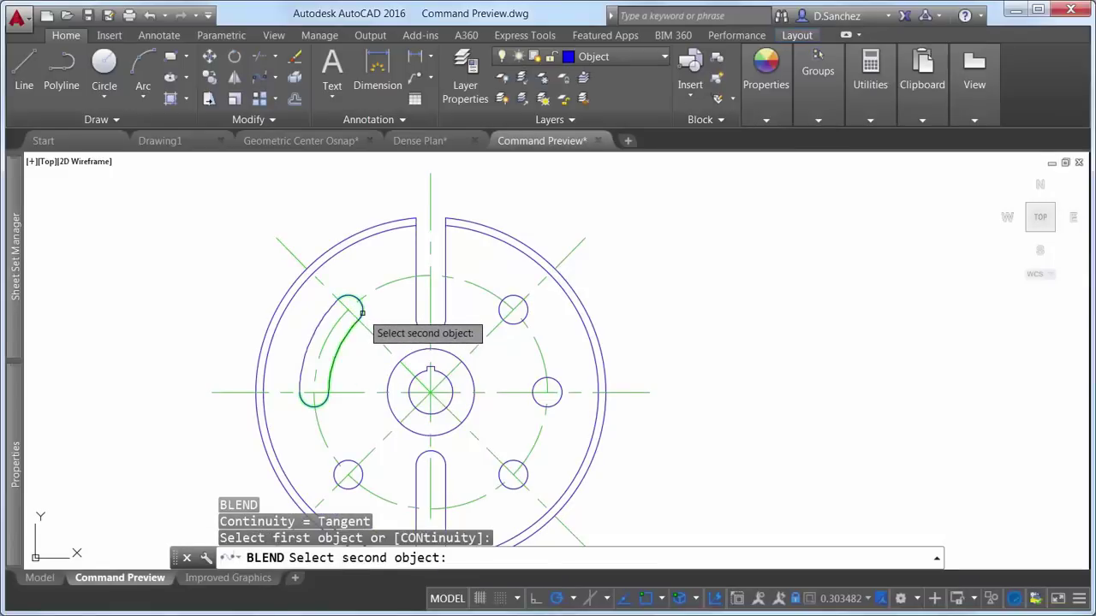
left_click(361, 313)
Step: Erase two objects from the flange drawing
left_click(295, 58)
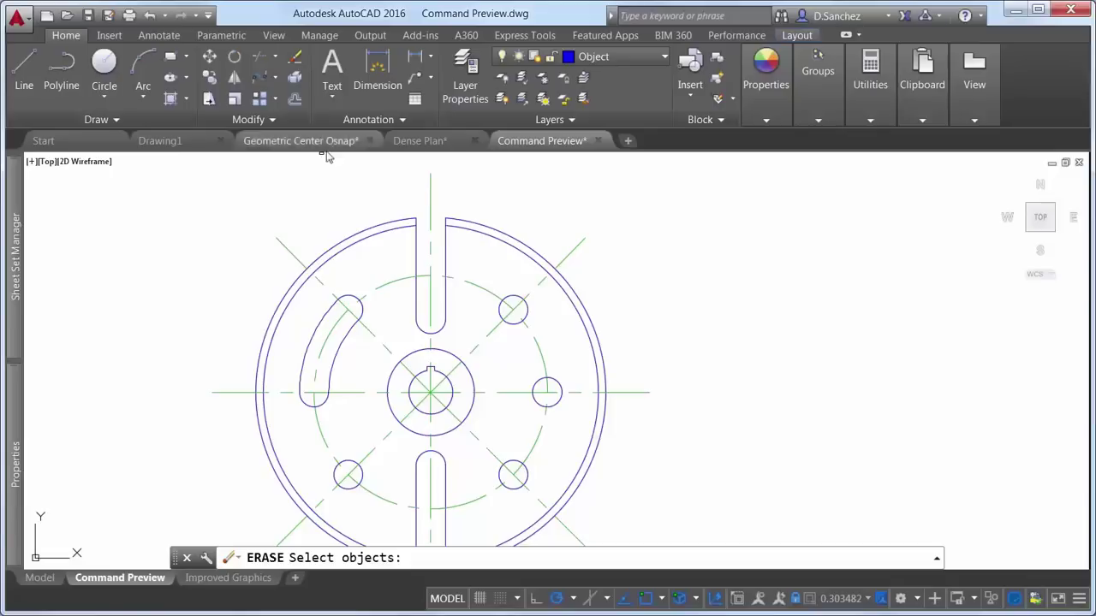
left_click(407, 357)
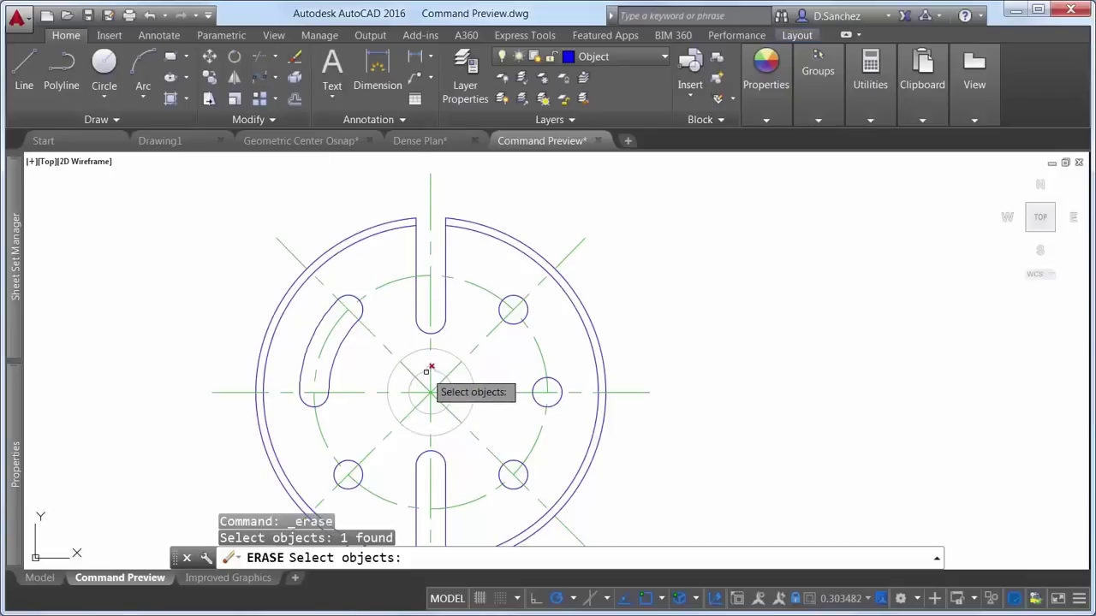
left_click(425, 372)
Step: Scale the circular part by 1.25 from the circle's left edge
scroll(423, 371, "down", 5)
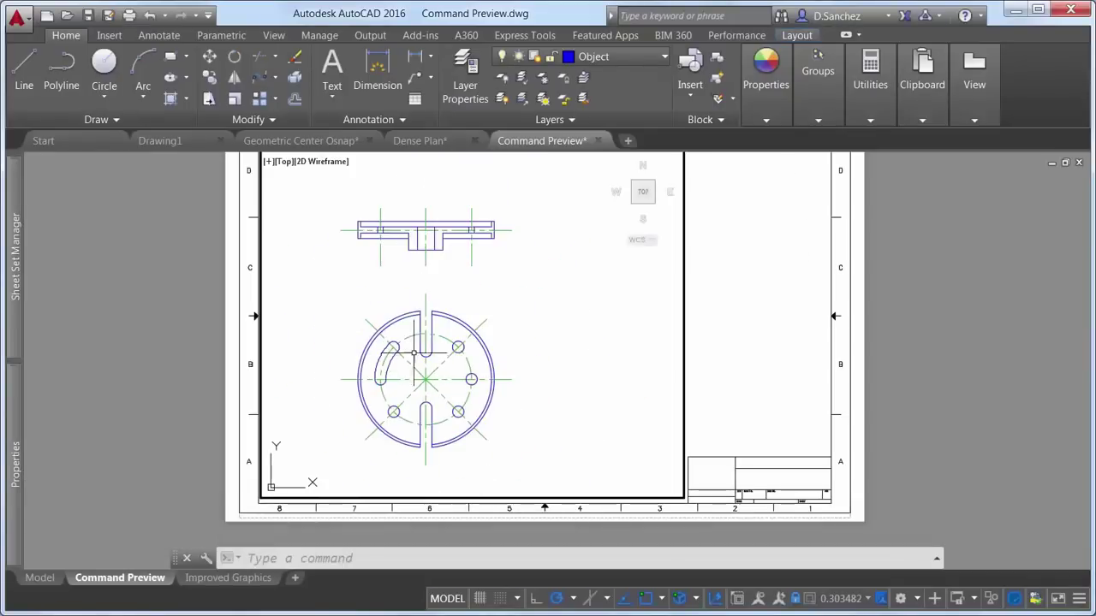
left_click(320, 257)
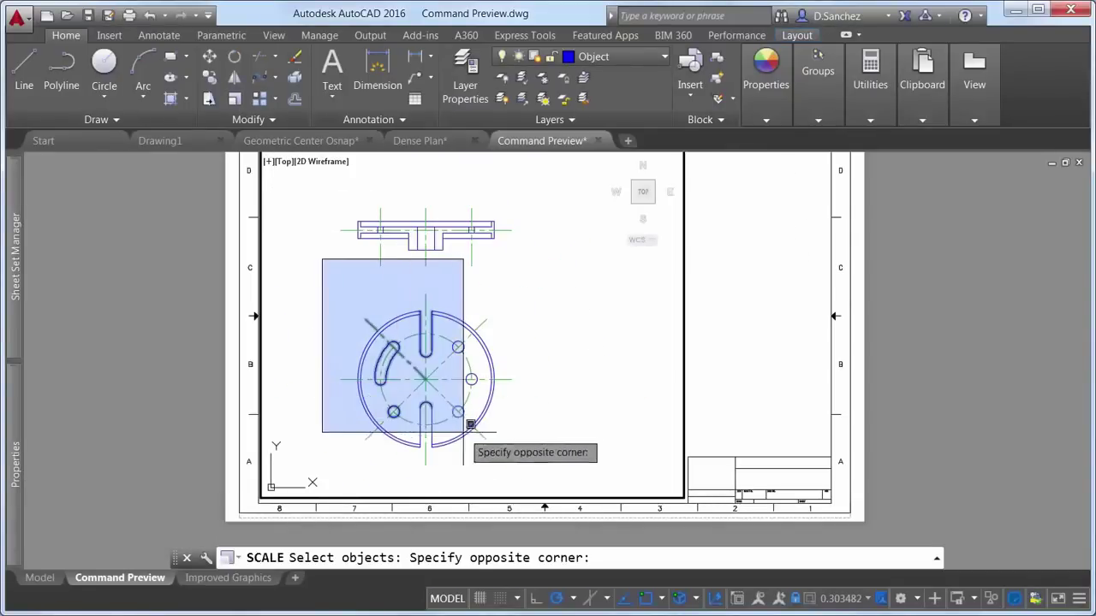
left_click(530, 478)
key("Return")
left_click(357, 380)
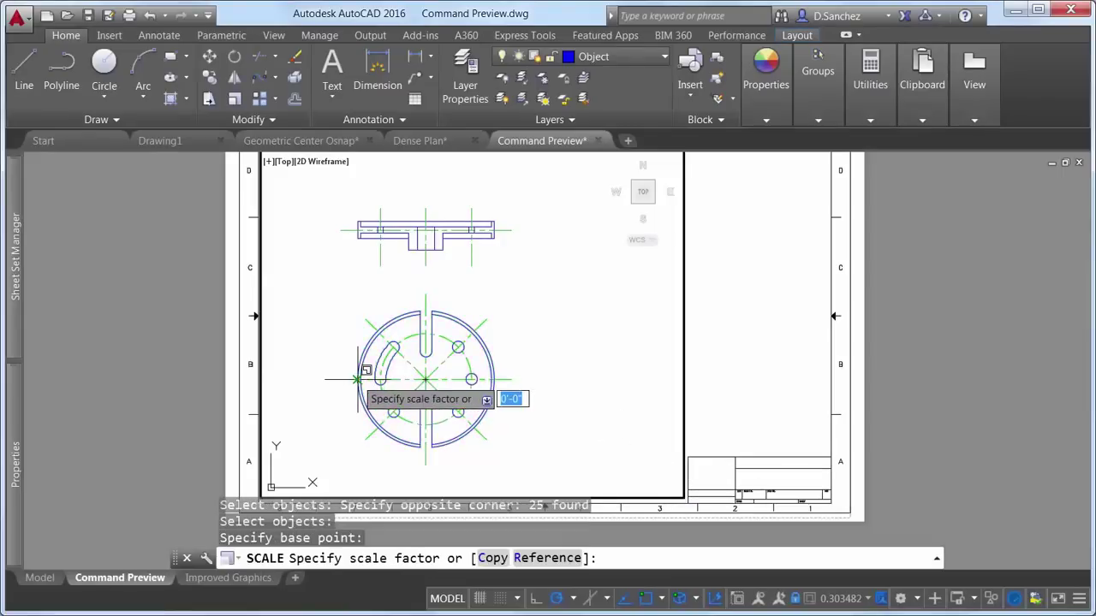
type("1.25")
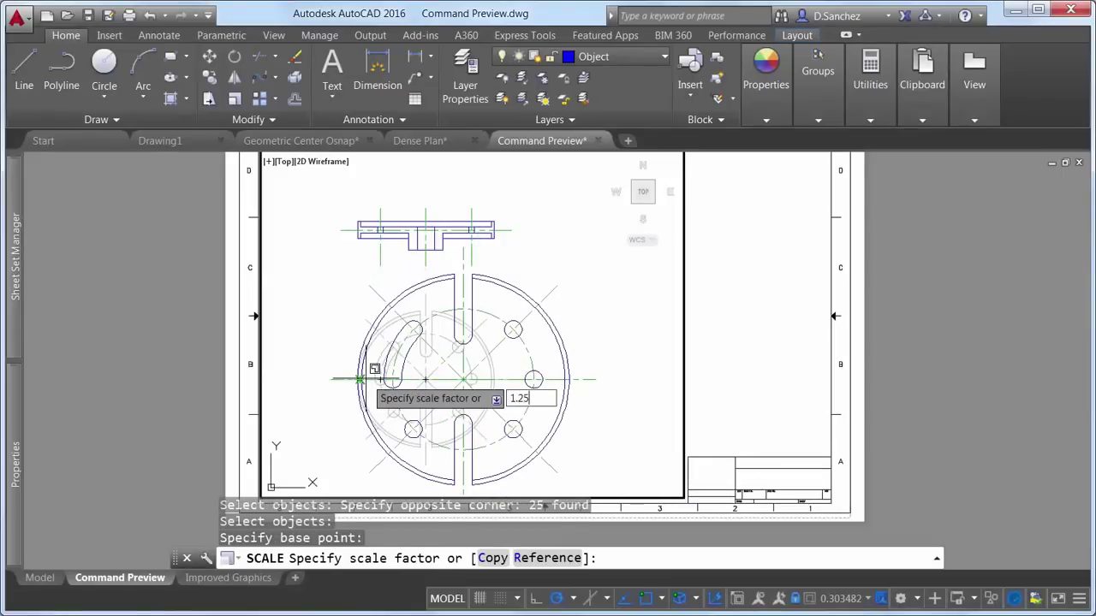
key("Return")
Step: Stretch the flange's right end with a crossing window to lengthen the top view
left_click(209, 98)
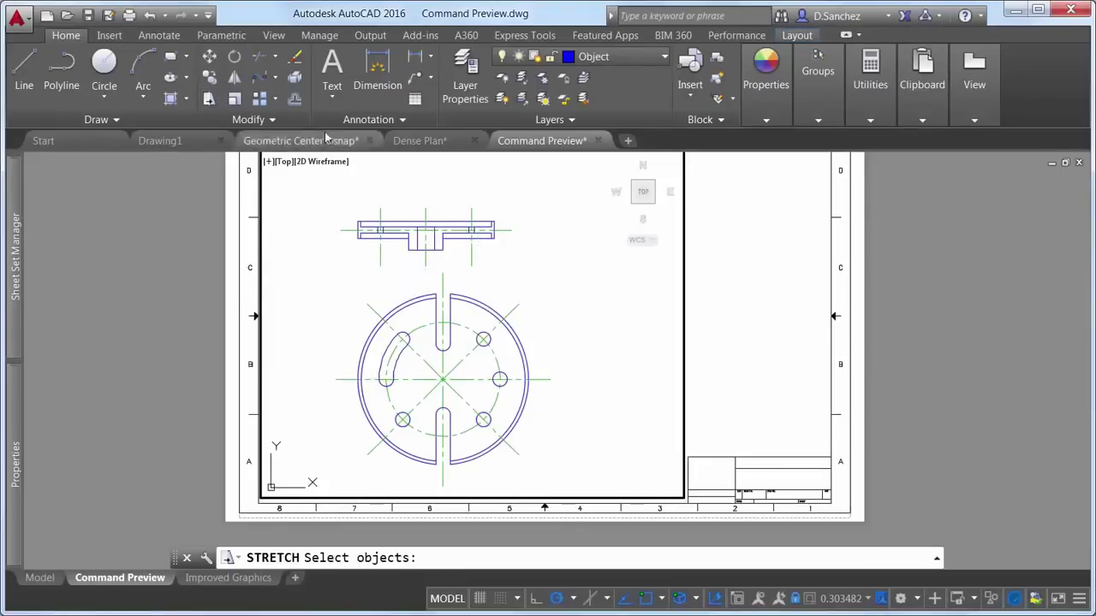
left_click(522, 198)
left_click(441, 278)
key("Return")
left_click(496, 239)
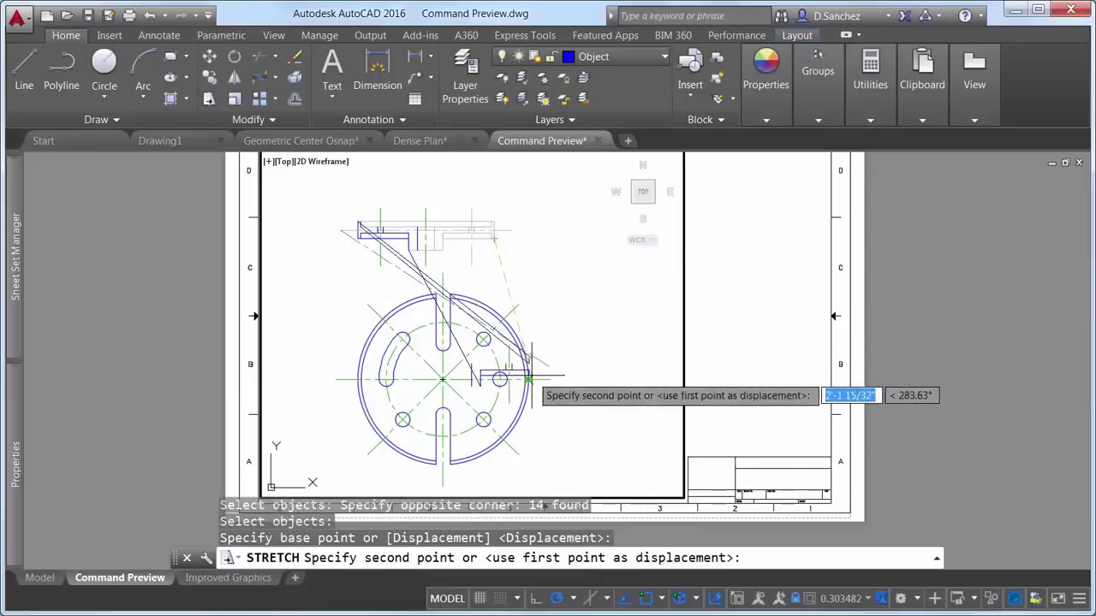
left_click(525, 246)
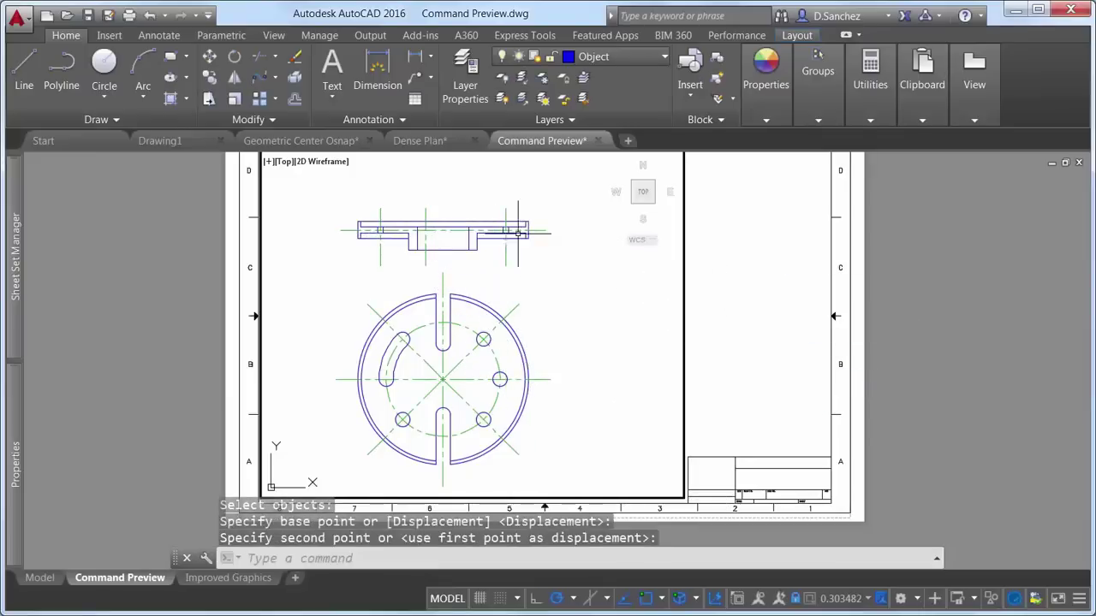
Step: Rotate the flange's top view about the disc centre so it stands upright
type("ro")
key("Return")
left_click(593, 192)
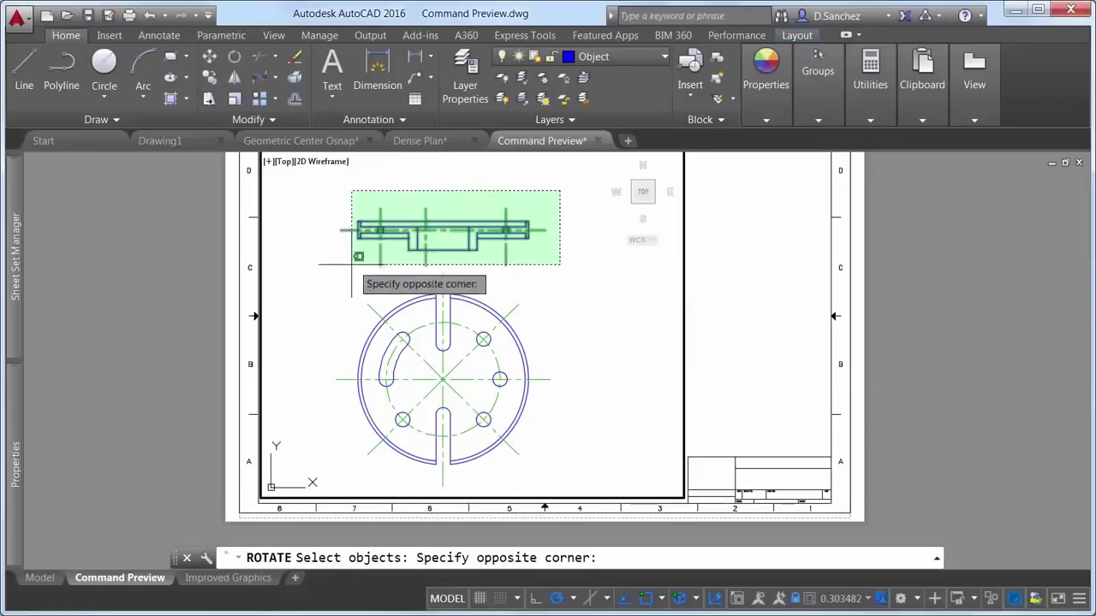
left_click(347, 279)
key("Return")
left_click(443, 379)
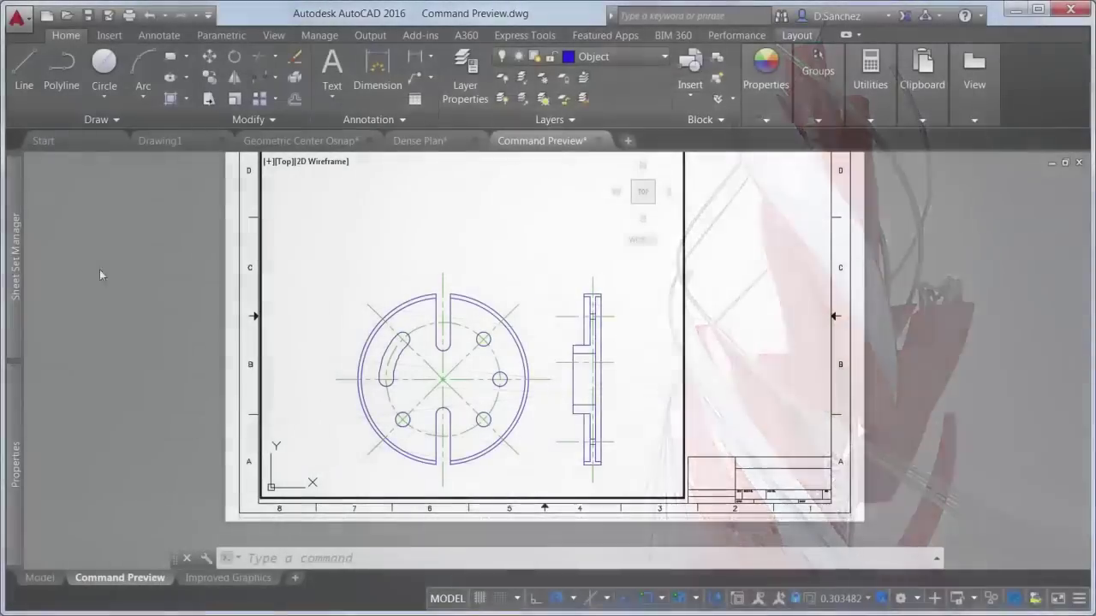
Step: Open the Xref Overrides drawing and keep XREFOVERRIDE at 0
mouse_move(12, 274)
double_click(126, 461)
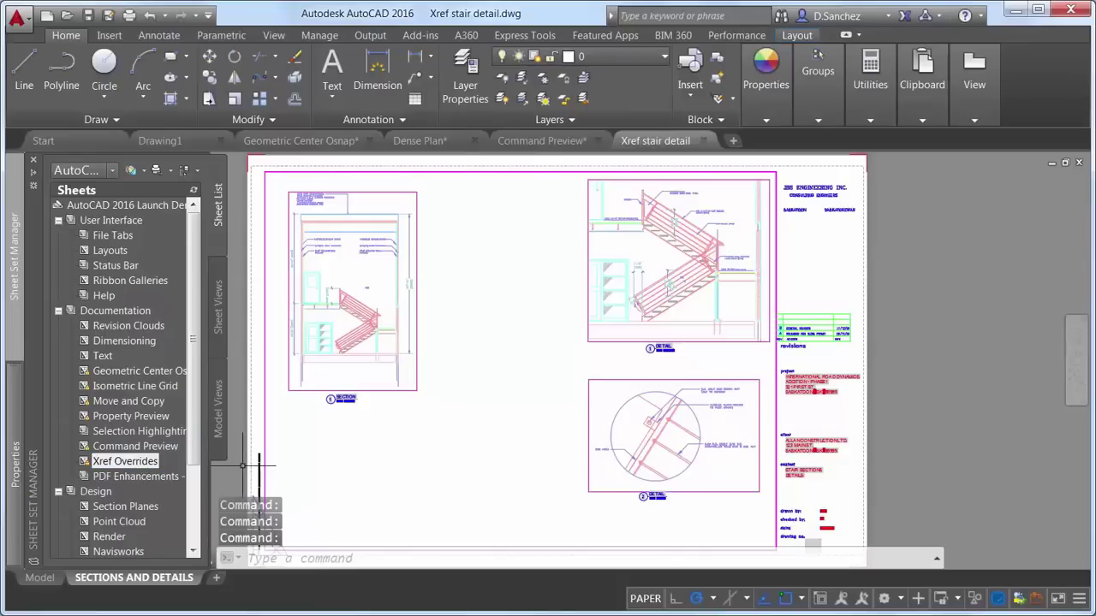
left_click(664, 56)
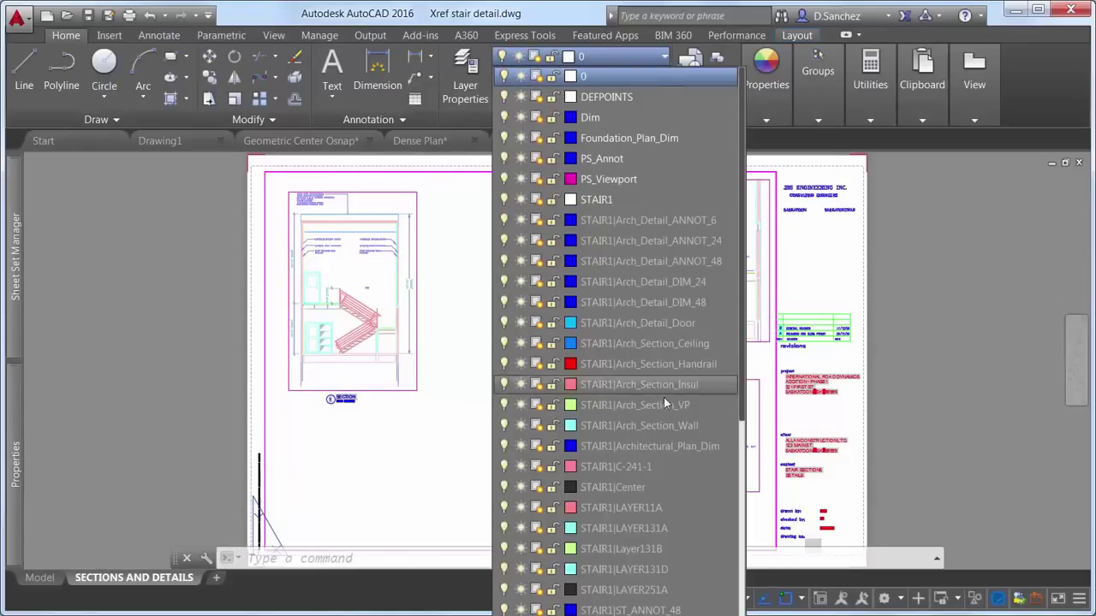
left_click(639, 52)
type("XR")
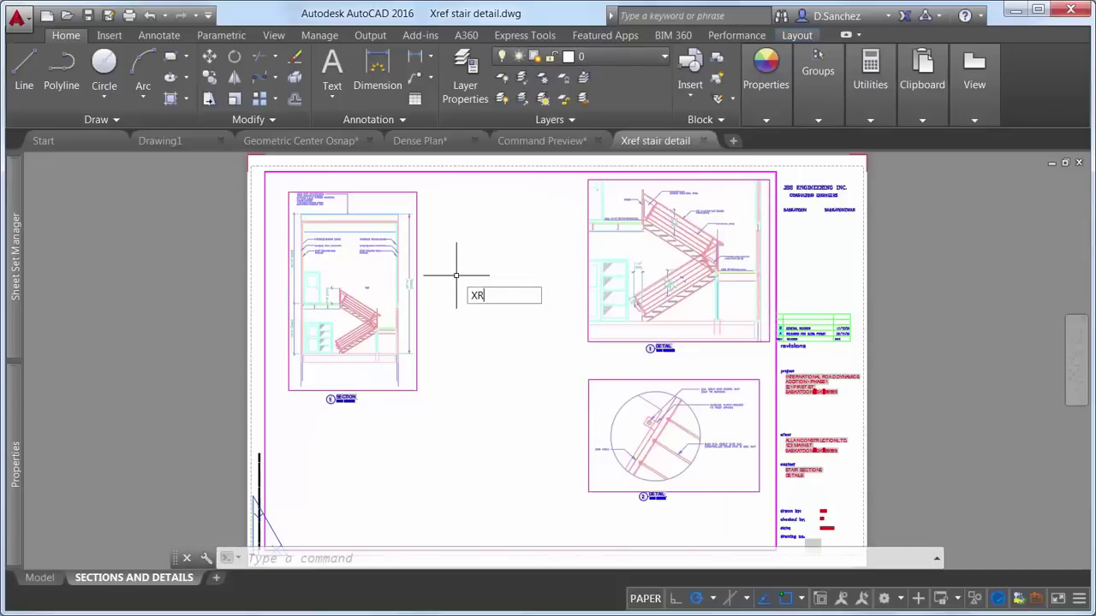
type("EFO")
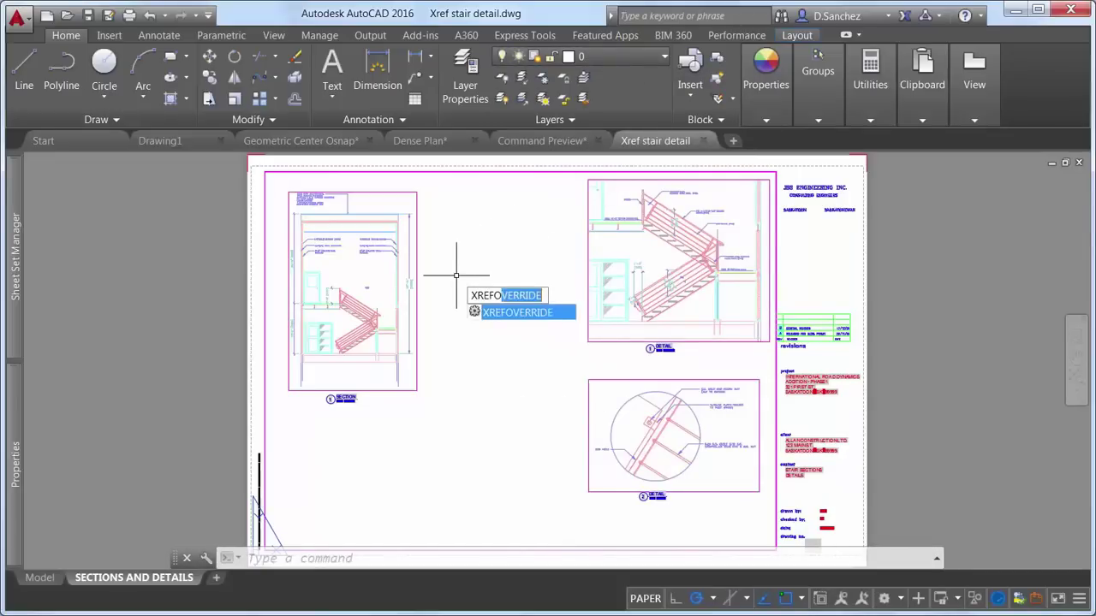
key("Return")
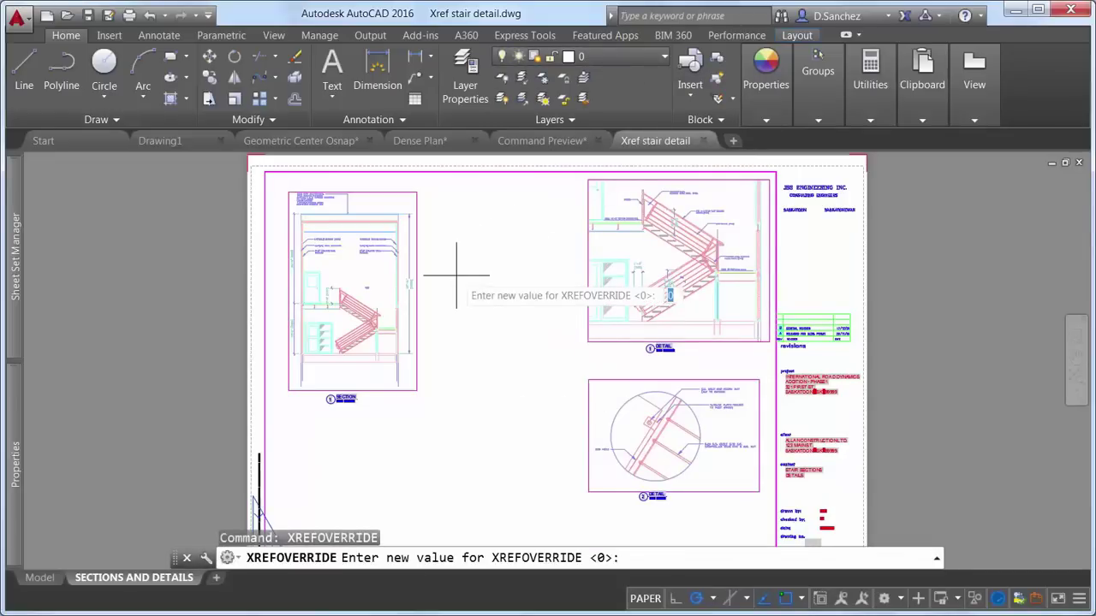
key("Return")
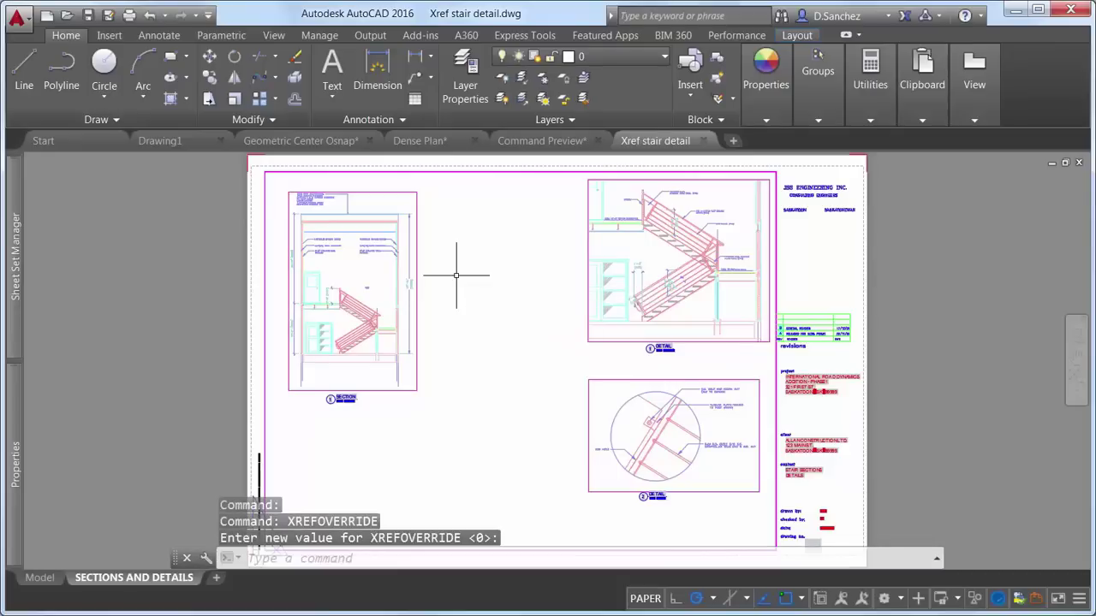
Step: Filter Layer Properties to Xref layers, select all 33, and set their colour to 252
left_click(454, 72)
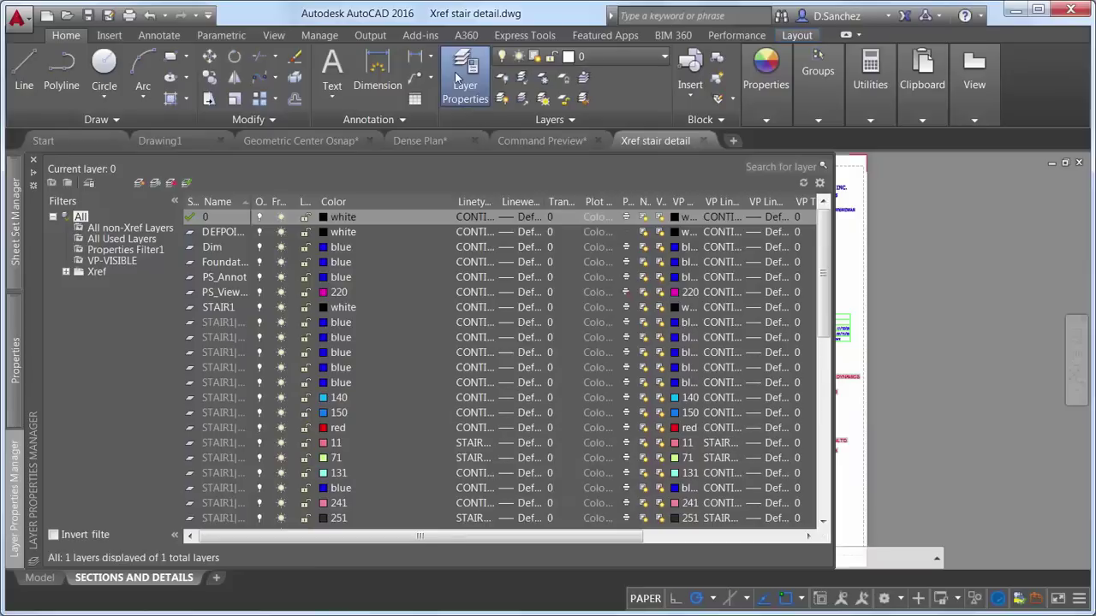
left_click(96, 272)
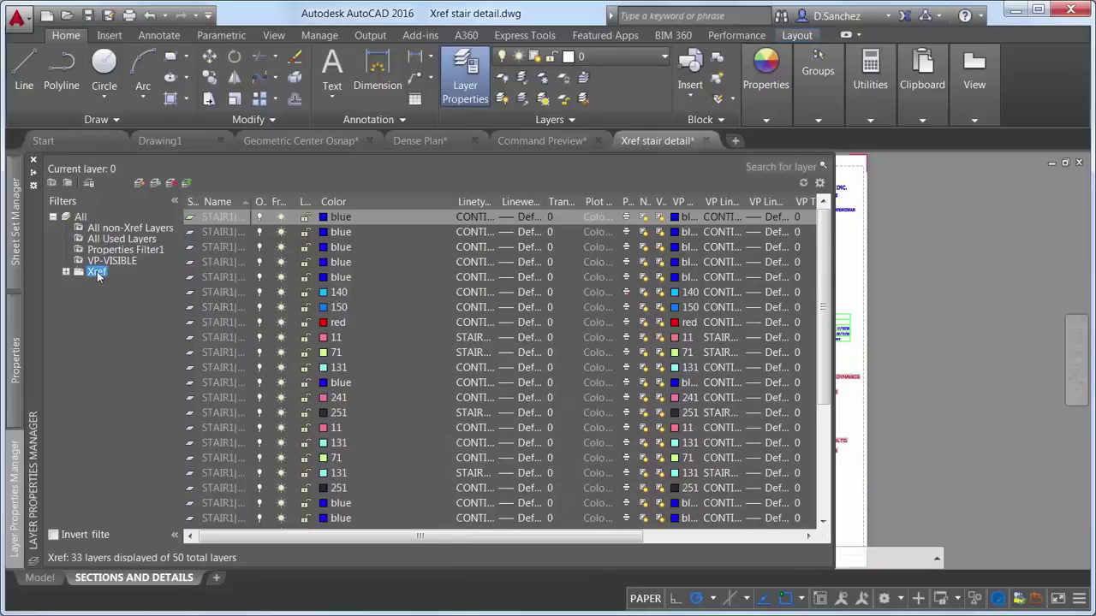
right_click(213, 297)
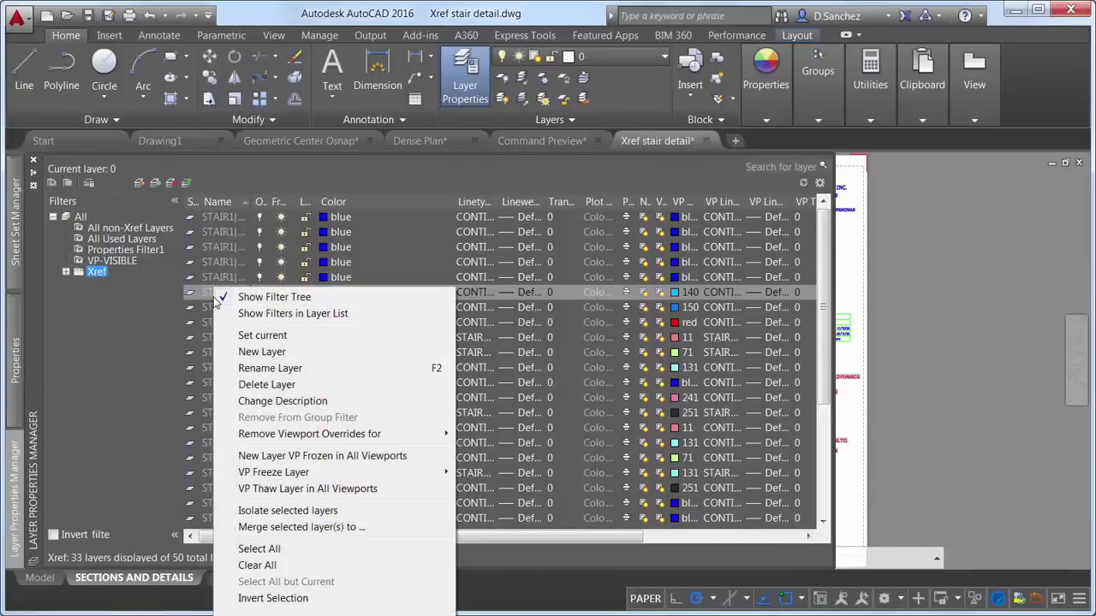
left_click(283, 550)
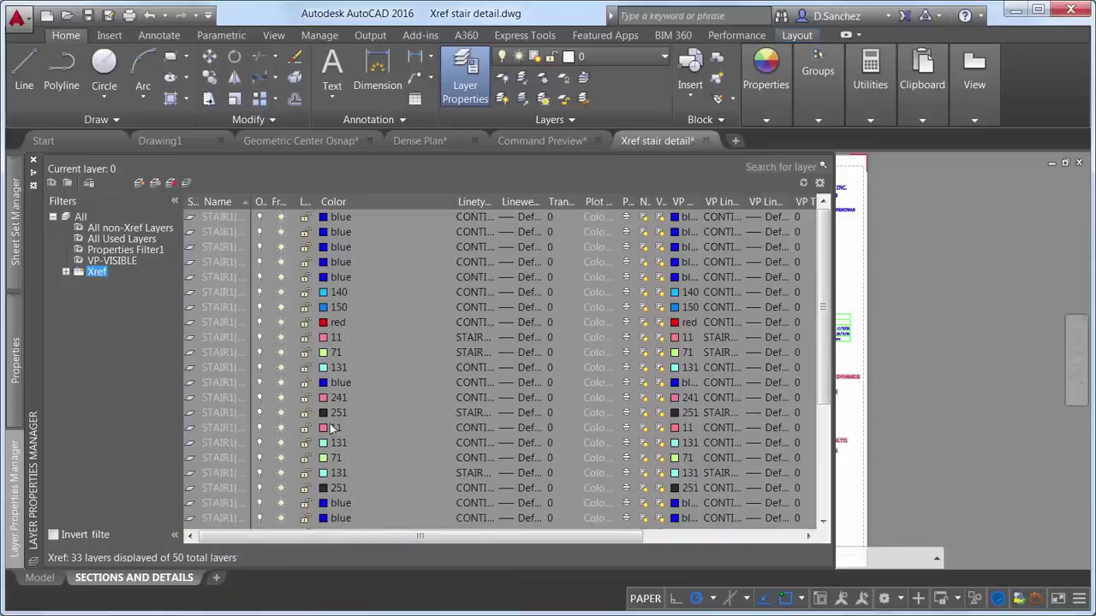
left_click(332, 352)
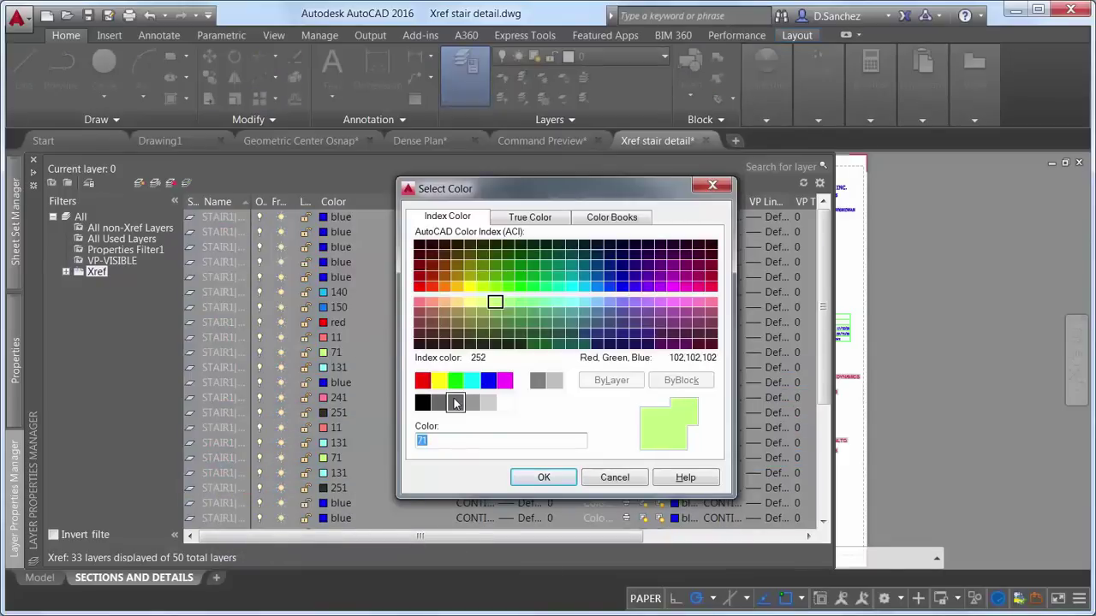
left_click(454, 402)
left_click(543, 478)
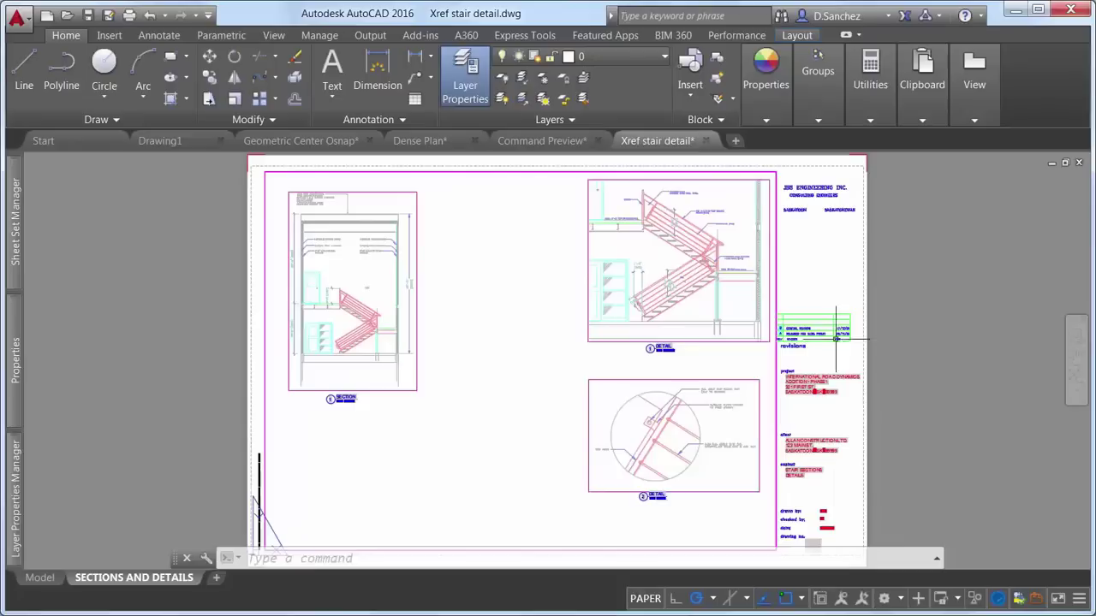
Step: Set XREFOVERRIDE to 1 to preview the grey xrefs, then back to 0
type("XREF")
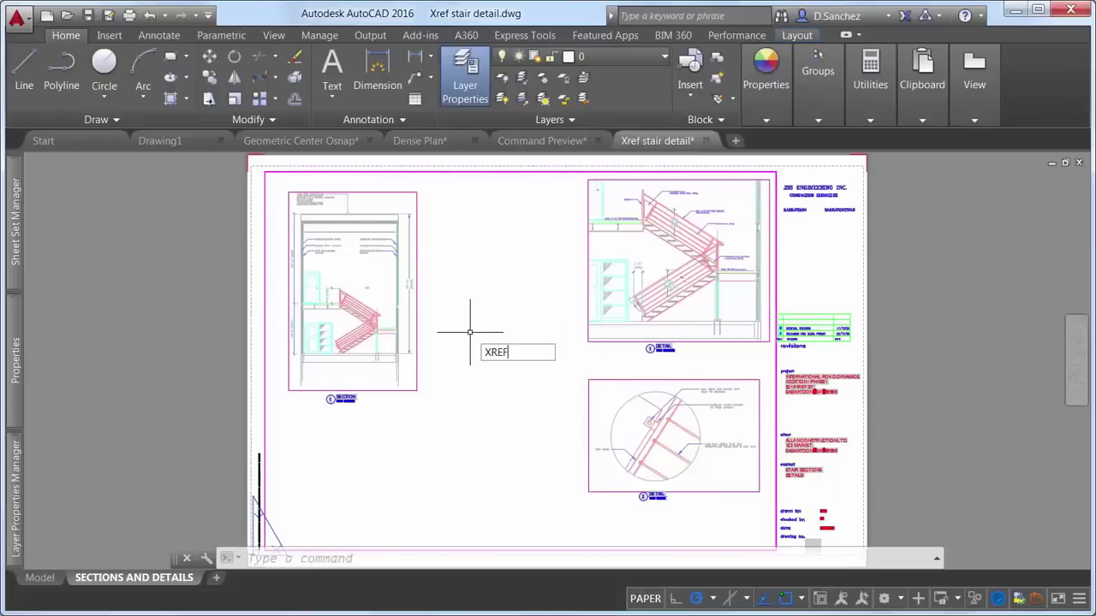
type("O")
key("Return")
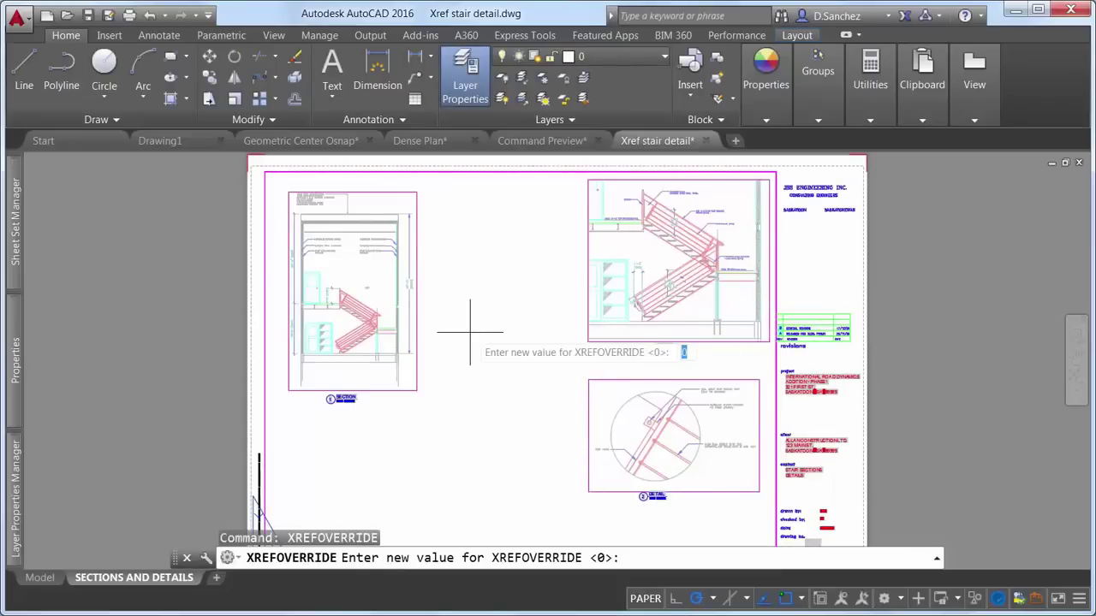
key("Return")
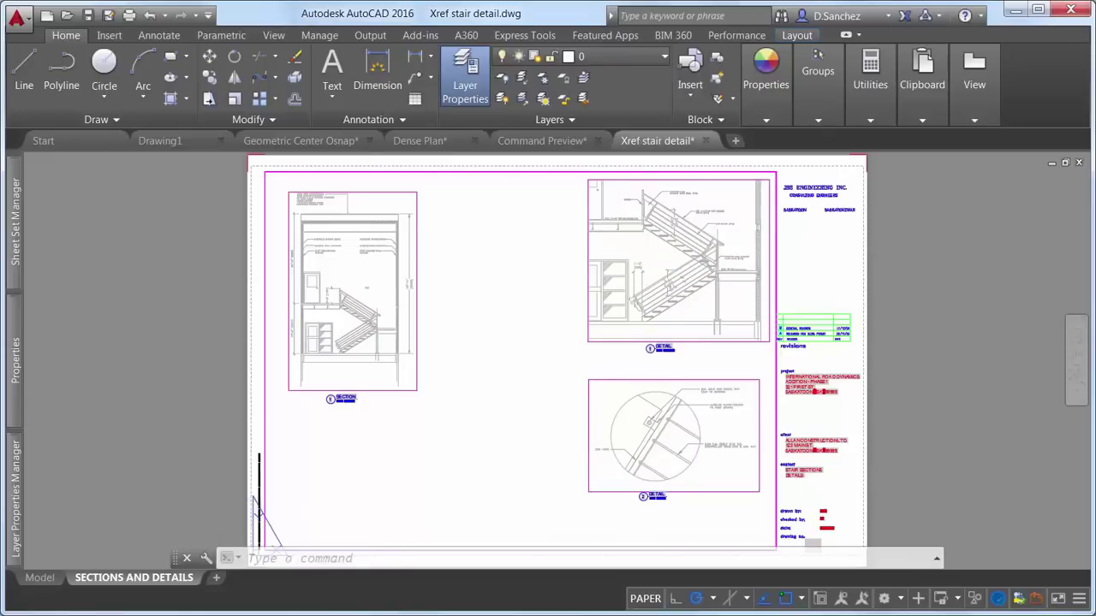
key("Return")
type("0")
key("Return")
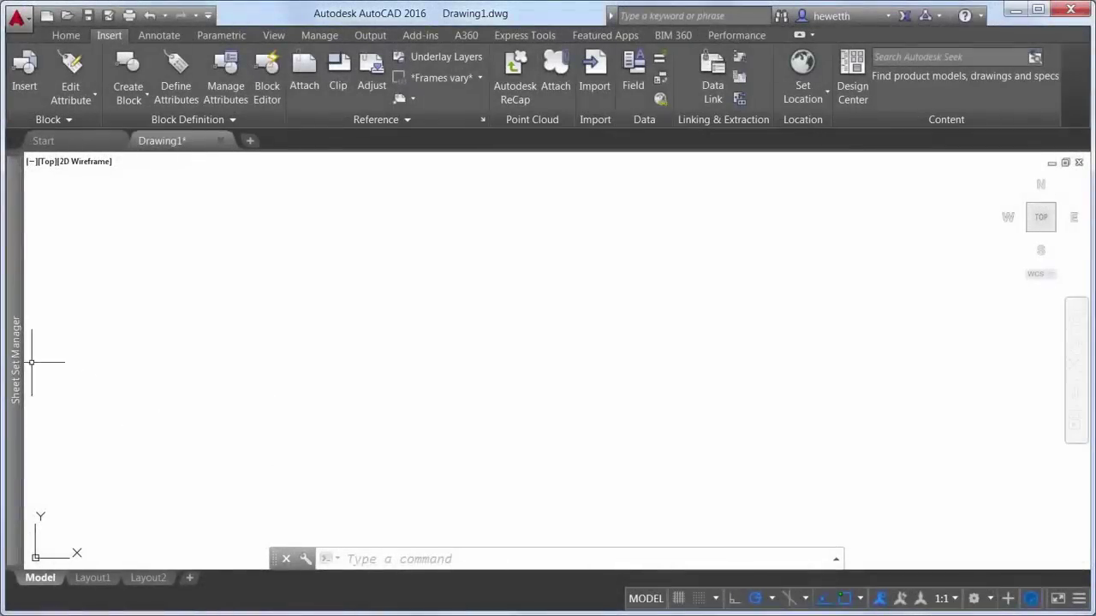
Step: Load IRD Addition.dst from the recent sheet sets and open its T-01 TITLE SHEET
mouse_move(15, 364)
left_click(122, 171)
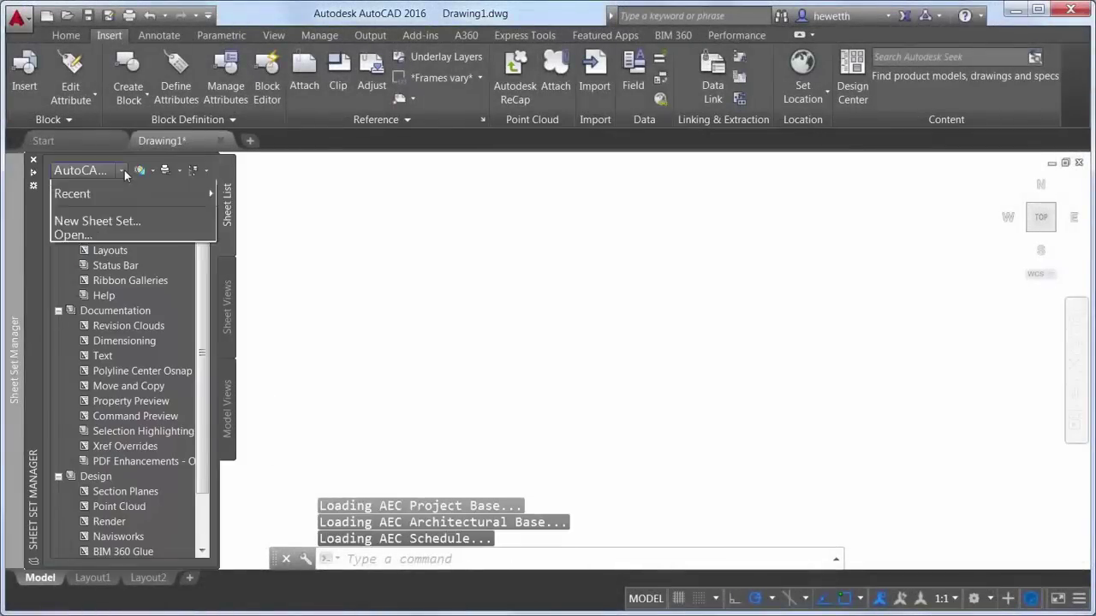
mouse_move(133, 210)
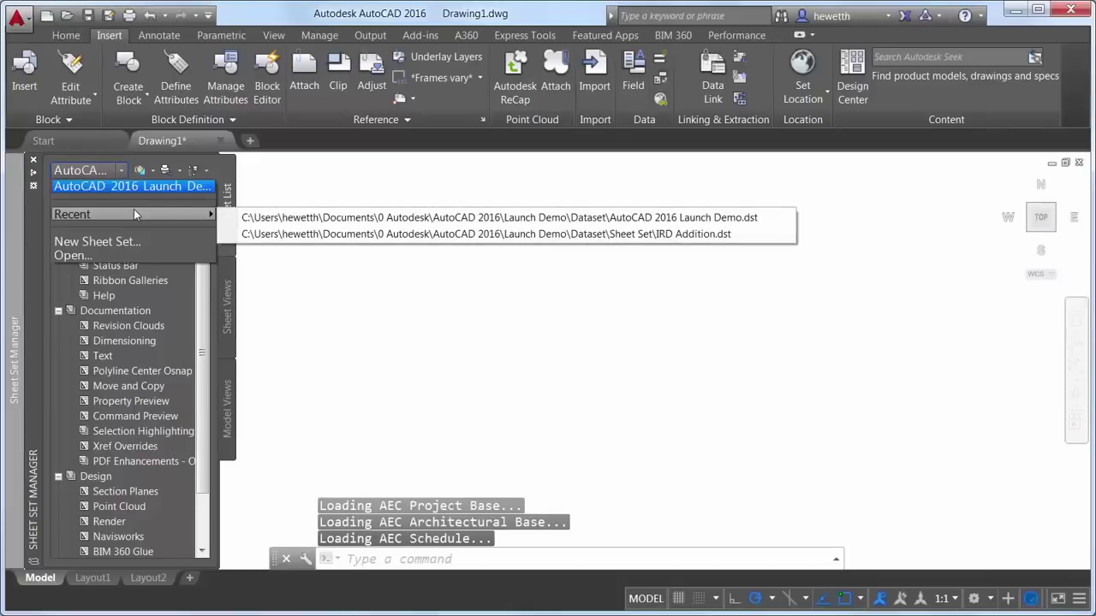
left_click(316, 238)
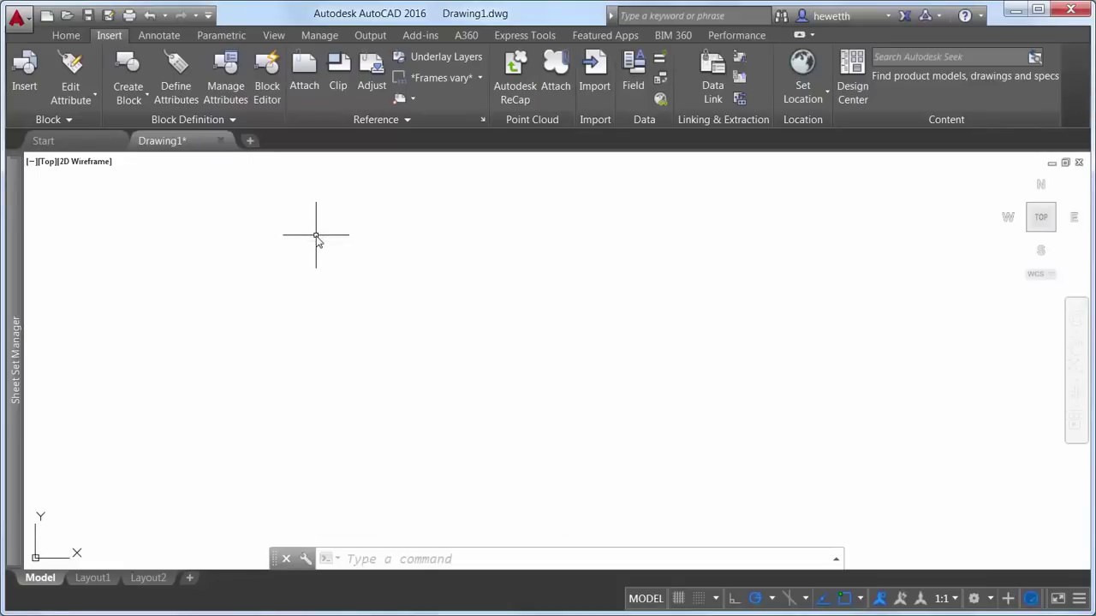
mouse_move(21, 265)
double_click(103, 219)
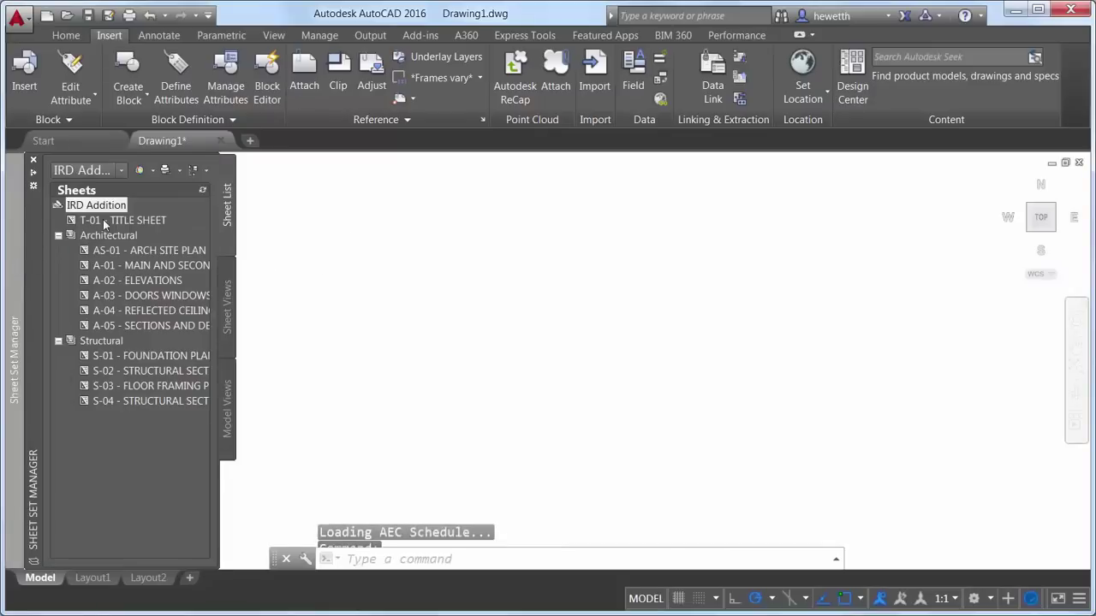
Step: Show the Export to PDF Options dialog for the T-01 title sheet, with 1200 dpi vector quality
left_click(369, 36)
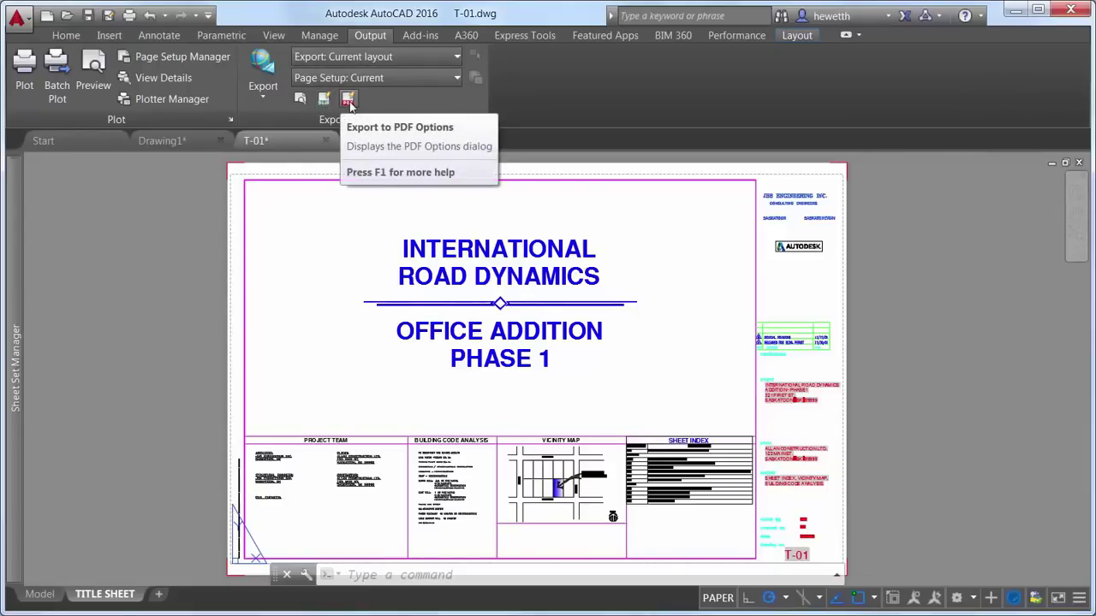
left_click(350, 101)
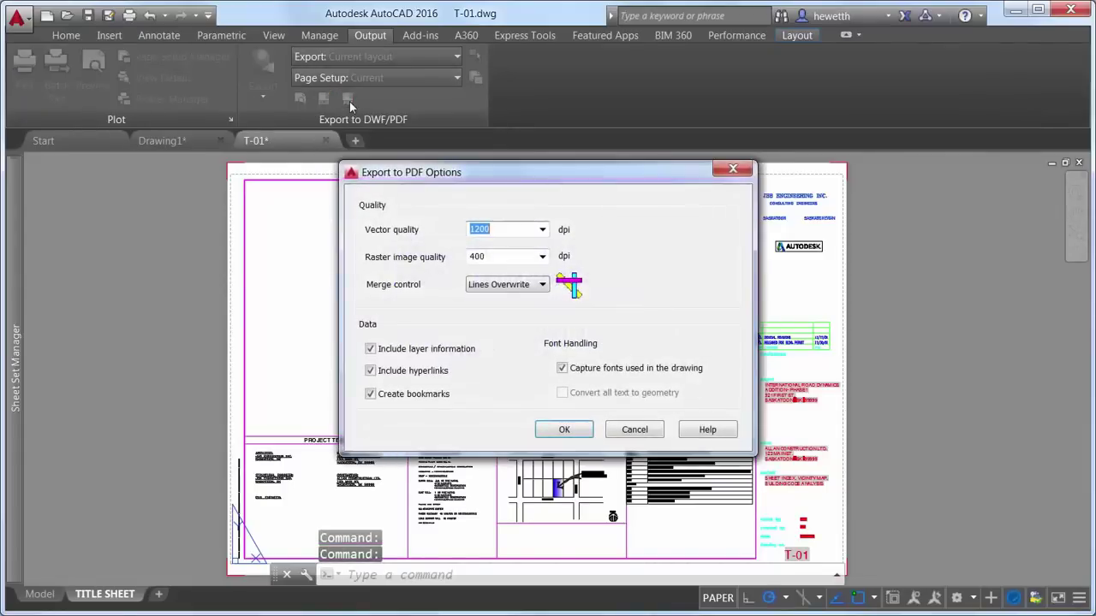
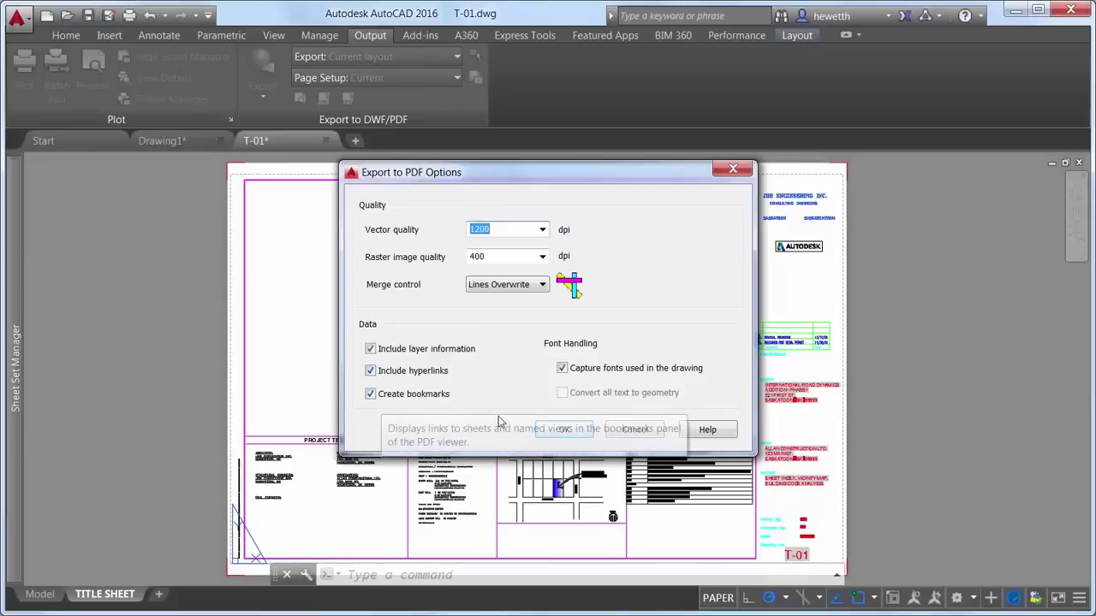
Step: Confirm the PDF options and follow the Sheet Index link to sheet A-01
left_click(565, 430)
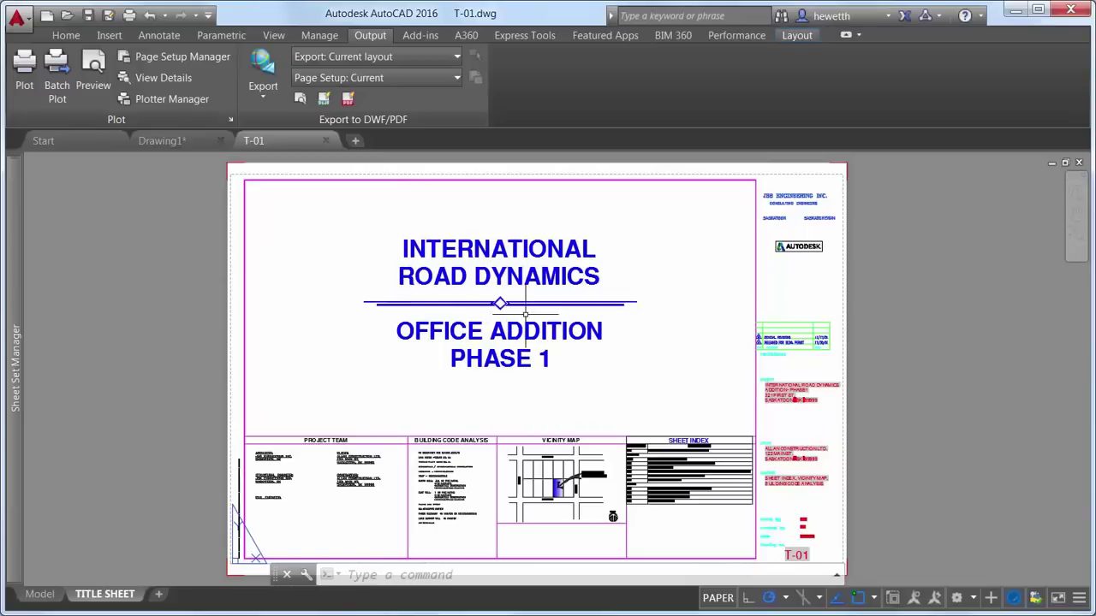
scroll(707, 478, "up", 5)
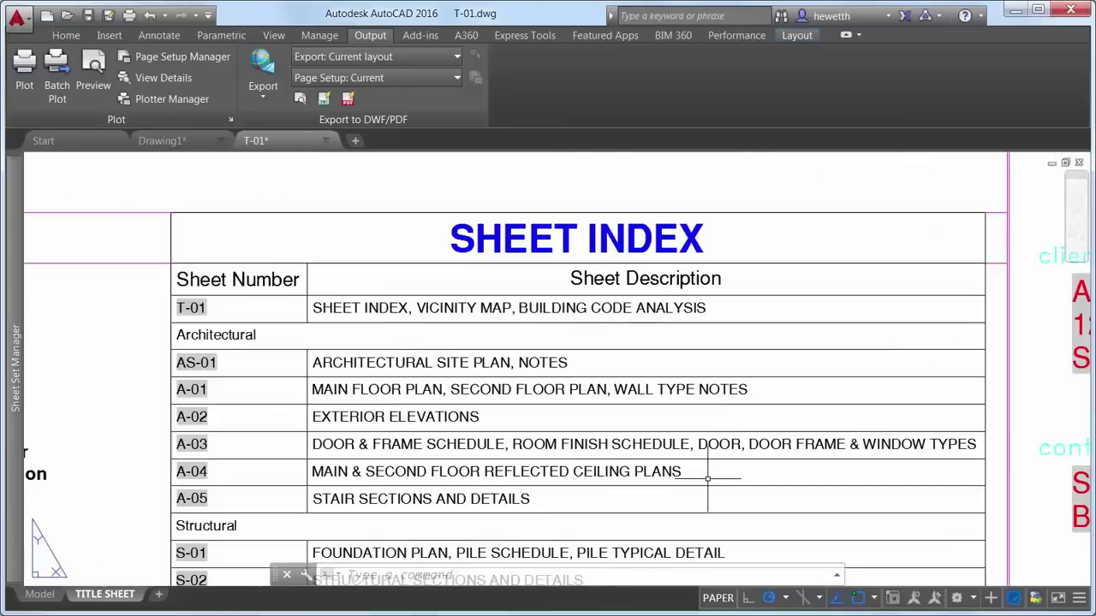
left_click(208, 389)
key("Escape")
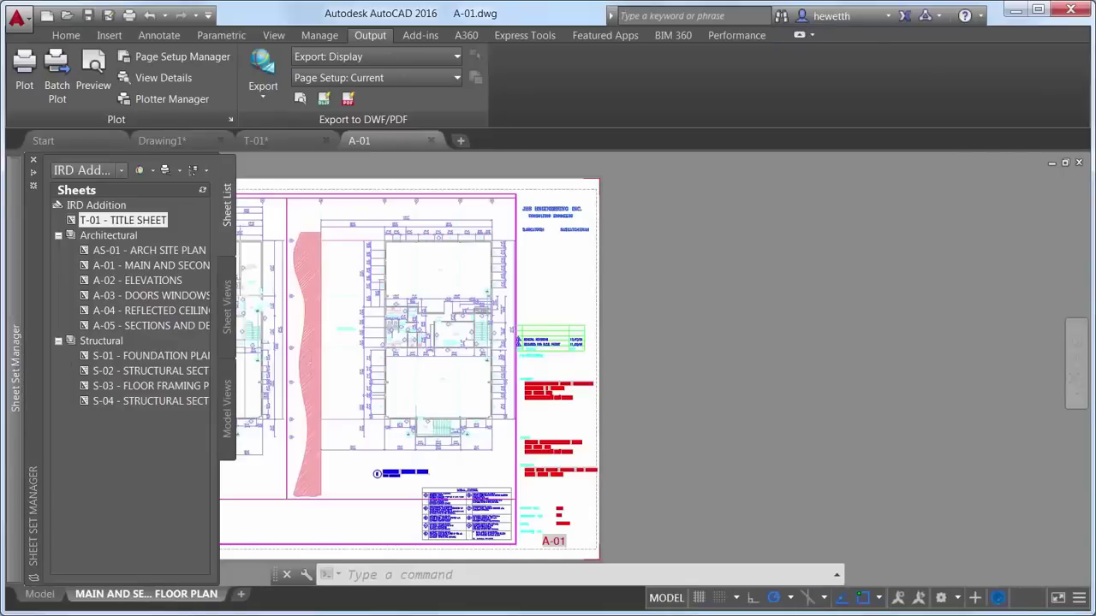
Step: Open sheet A-05 from its section callout and list the sheet set's views
scroll(364, 348, "up", 6)
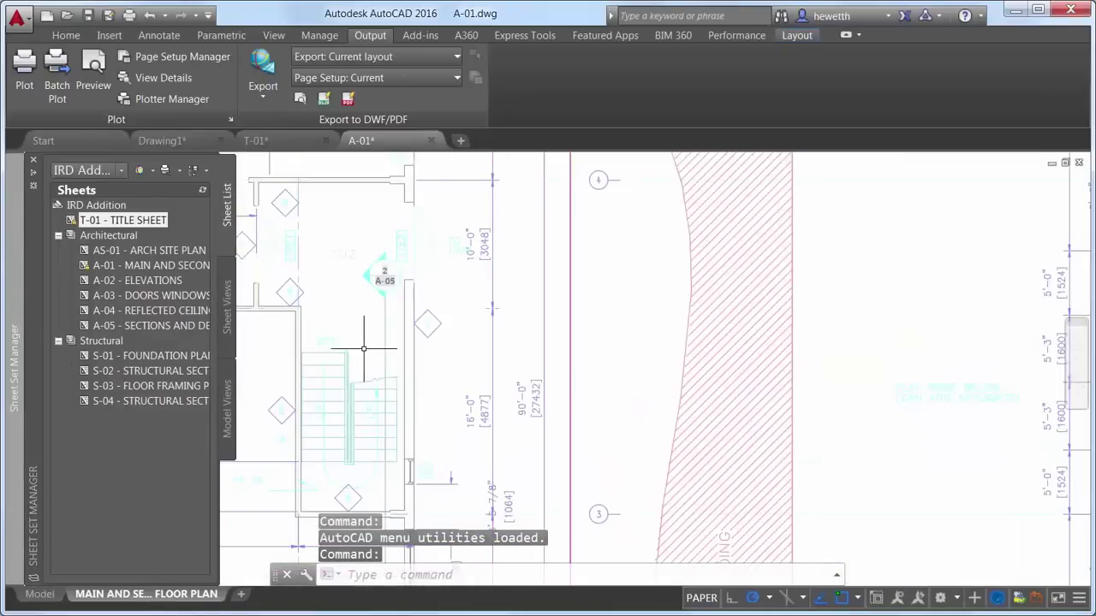
left_click(384, 282)
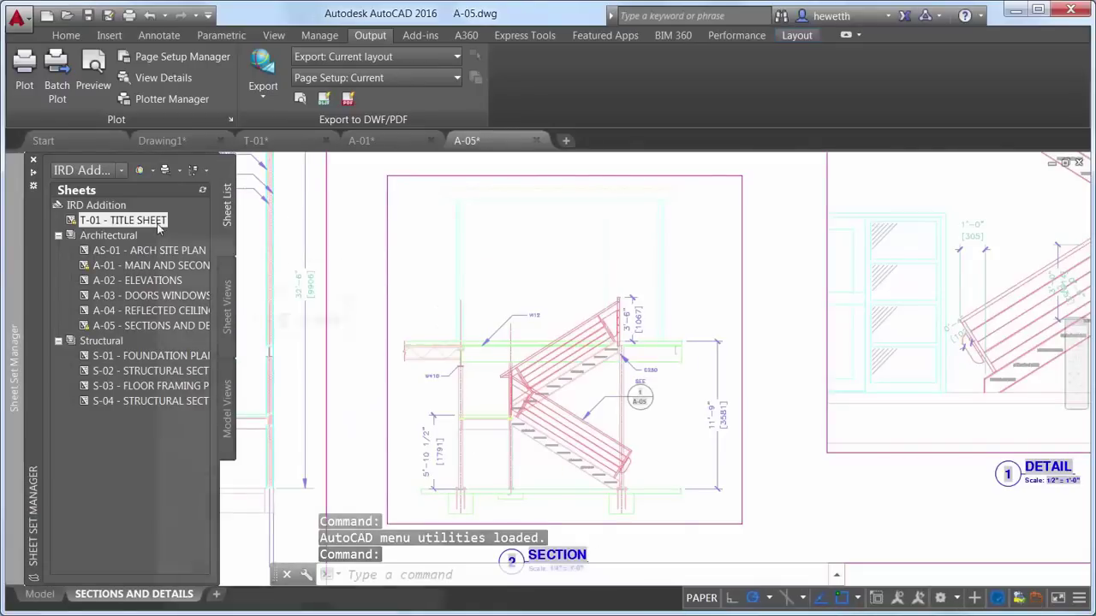
left_click(228, 306)
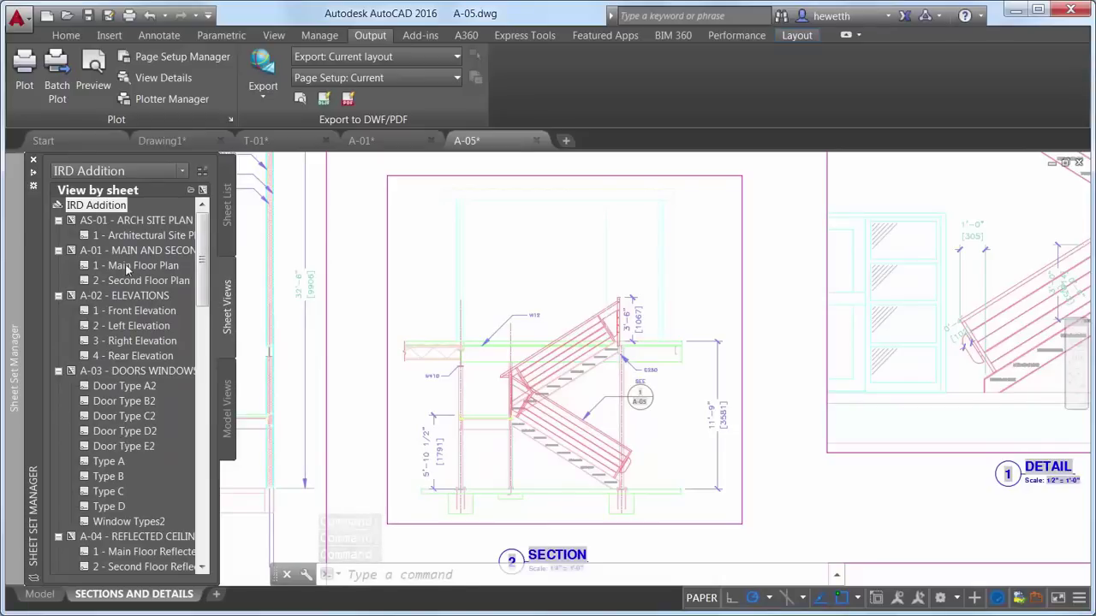
left_click(129, 15)
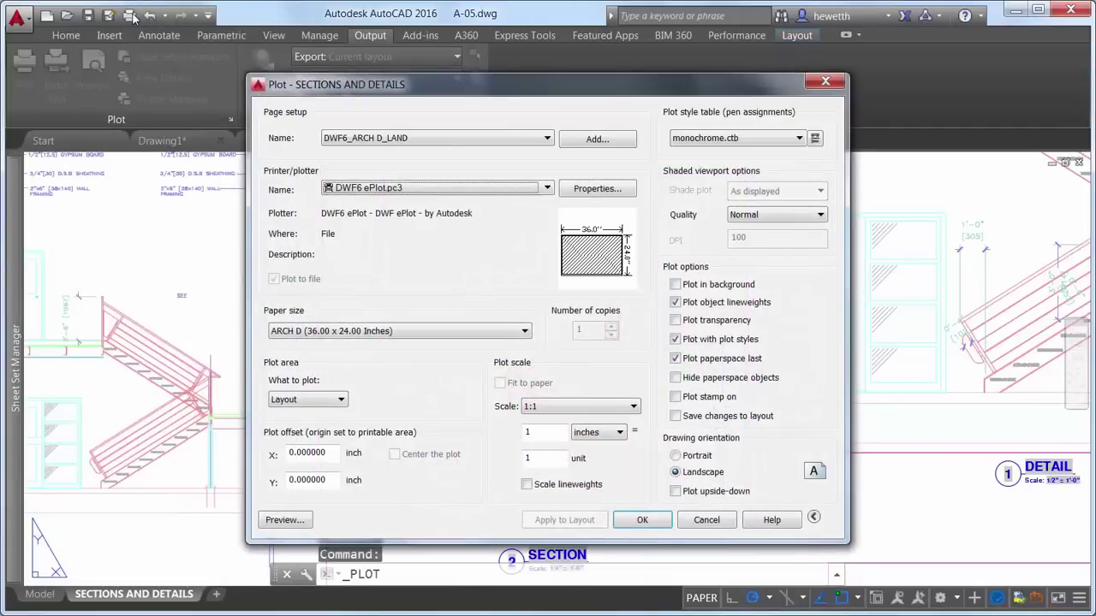
left_click(386, 189)
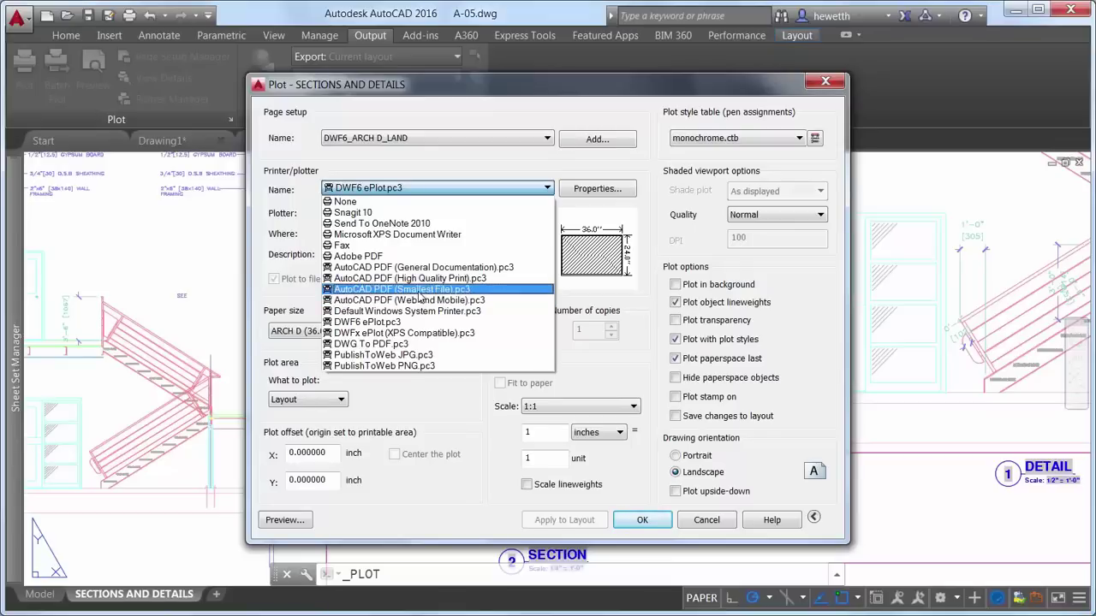
left_click(417, 279)
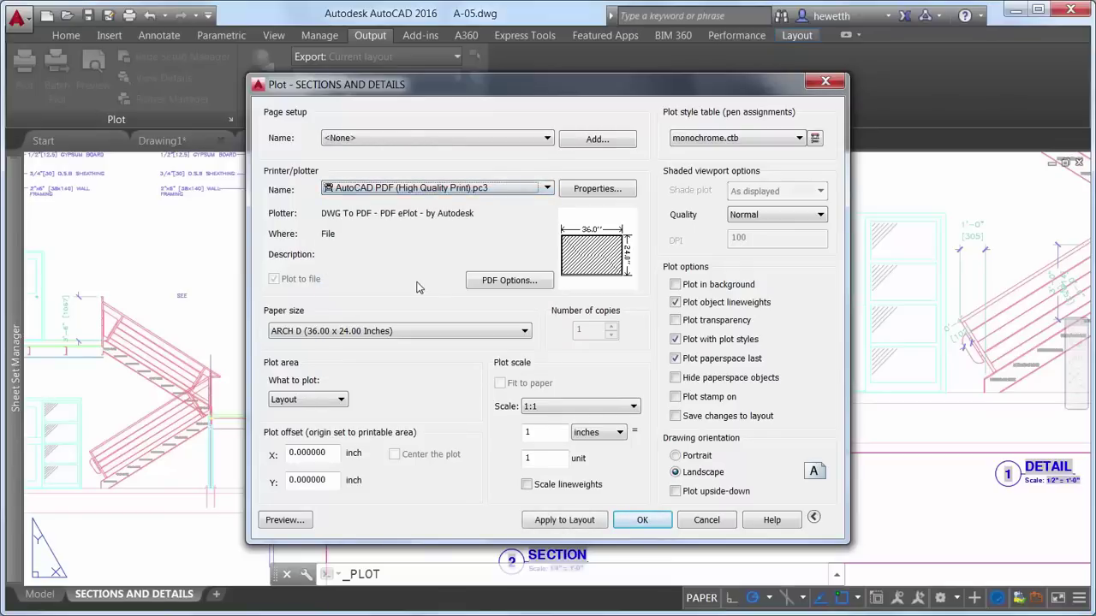
left_click(490, 282)
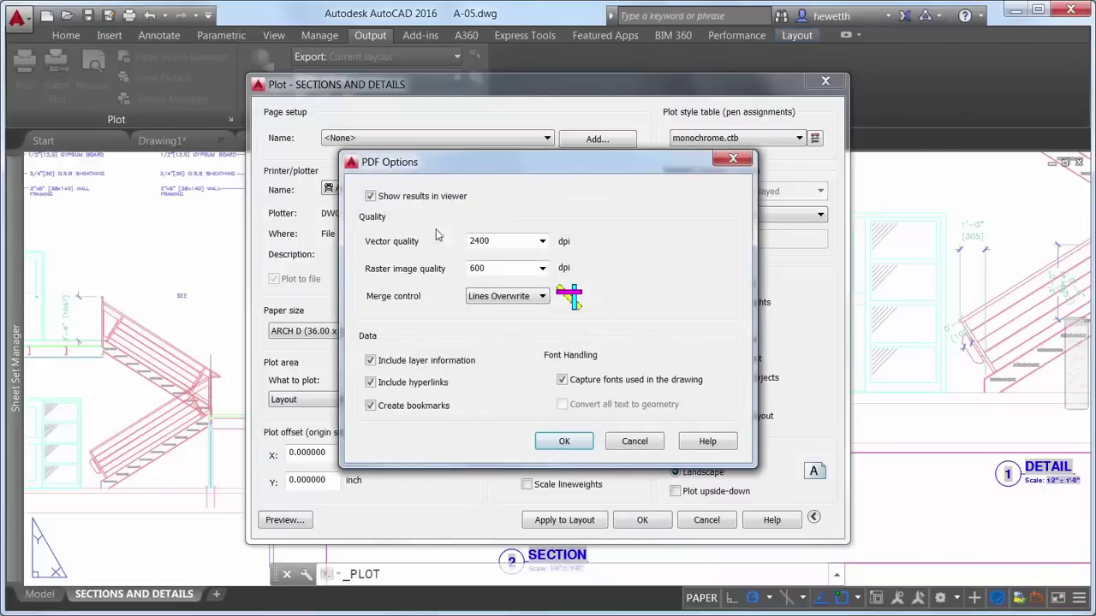
left_click(638, 447)
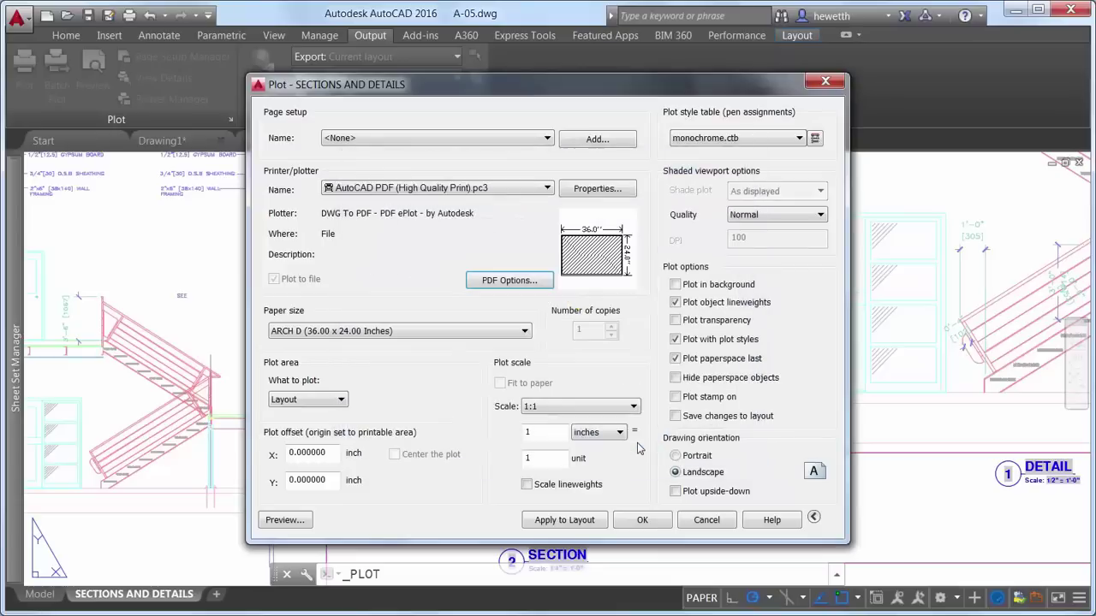
left_click(705, 520)
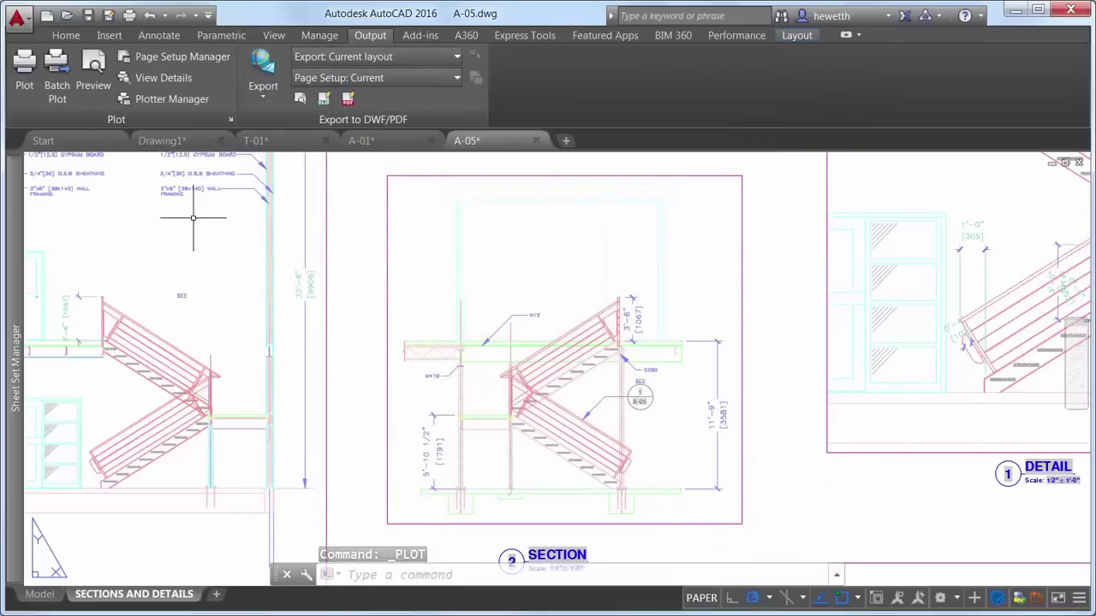
Step: Try a batch publish to PDF with the AutoCAD PDF (Web and Mobile) preset, then cancel without saving
left_click(66, 74)
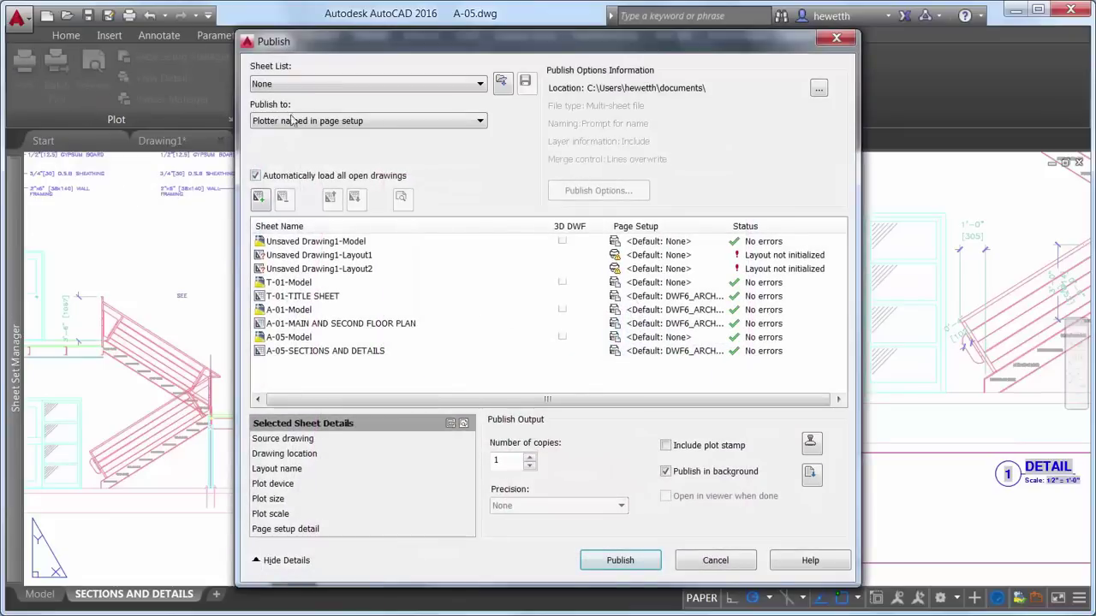
left_click(291, 120)
left_click(326, 170)
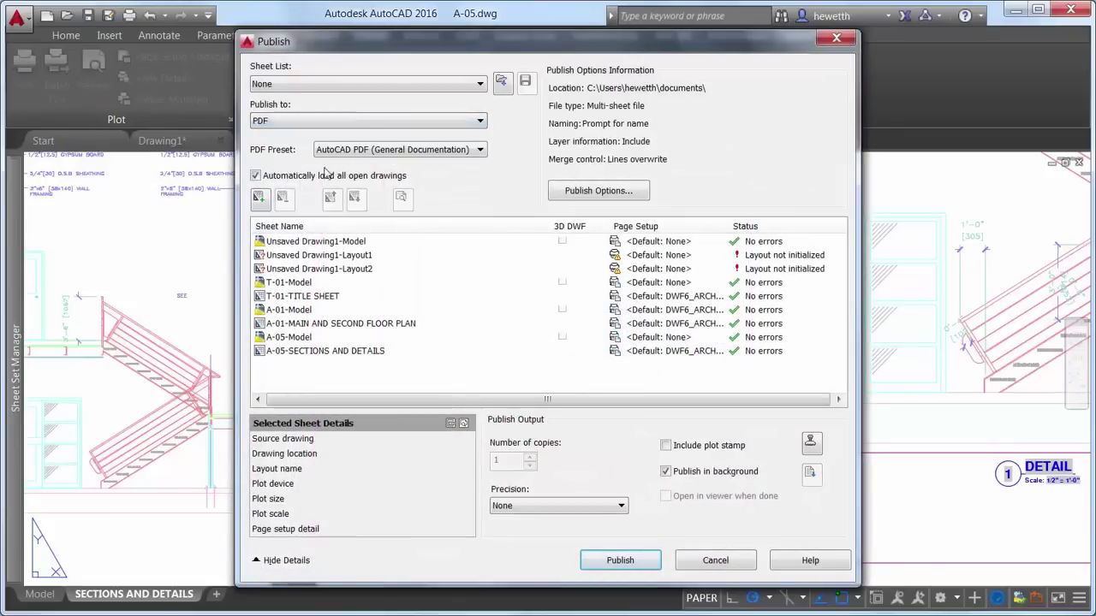
left_click(458, 151)
left_click(445, 198)
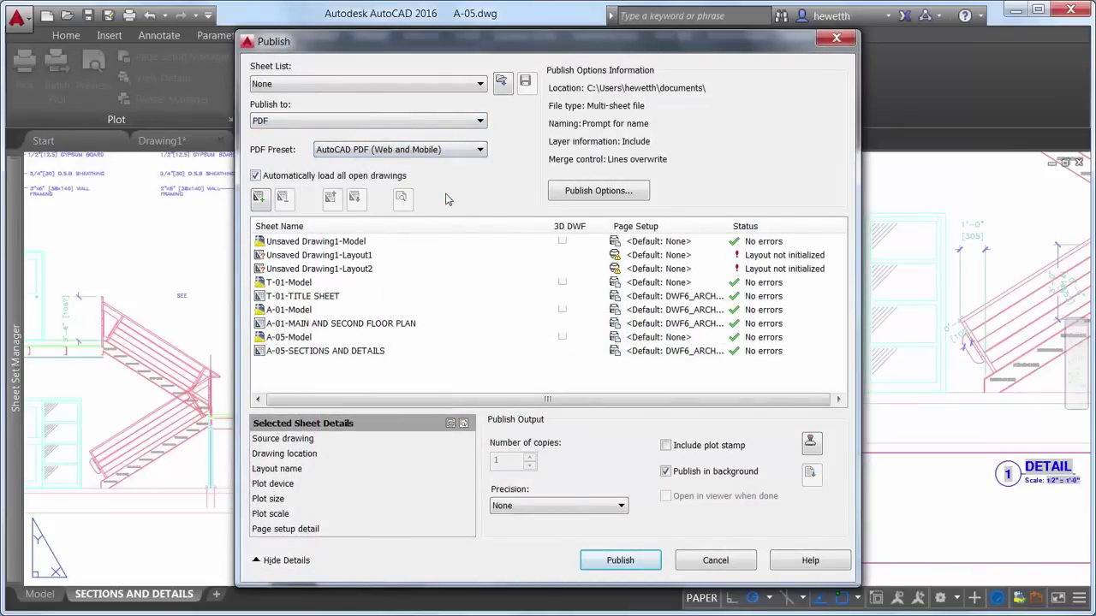
left_click(579, 194)
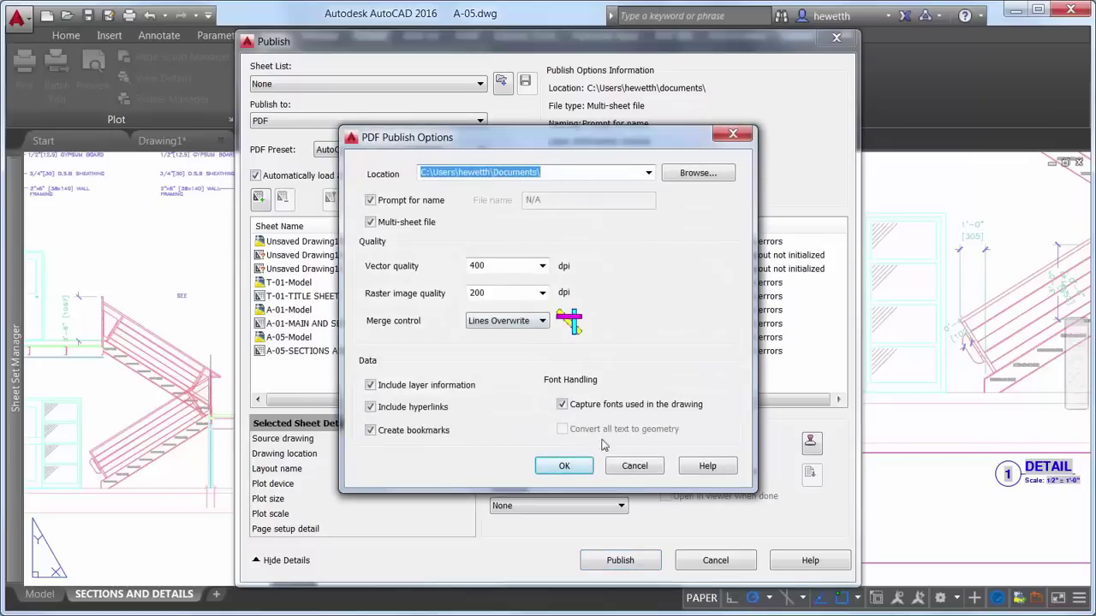
left_click(621, 463)
left_click(686, 558)
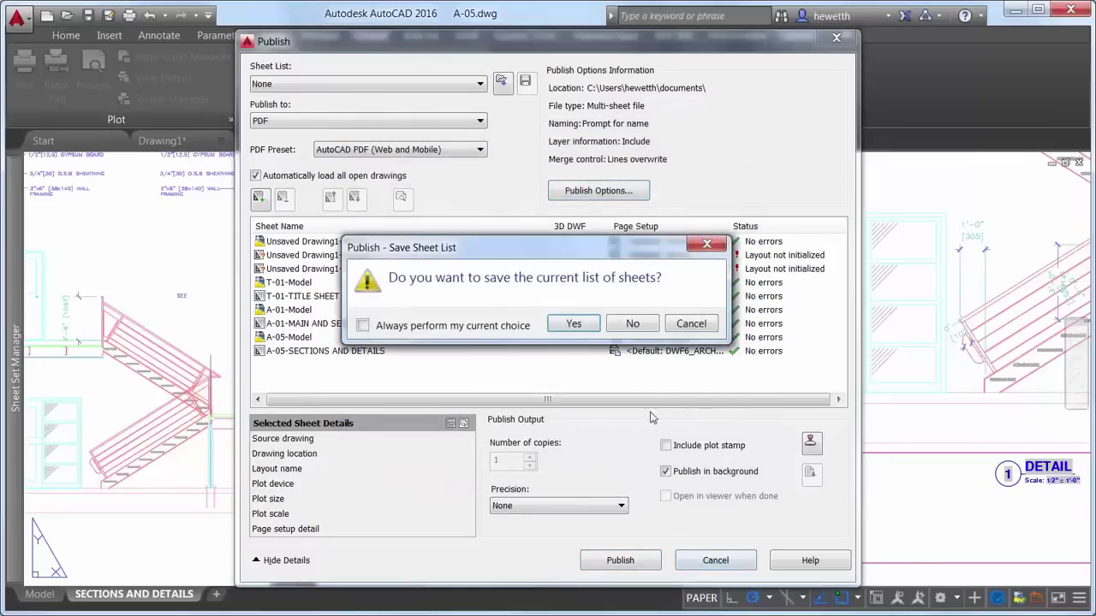
left_click(631, 324)
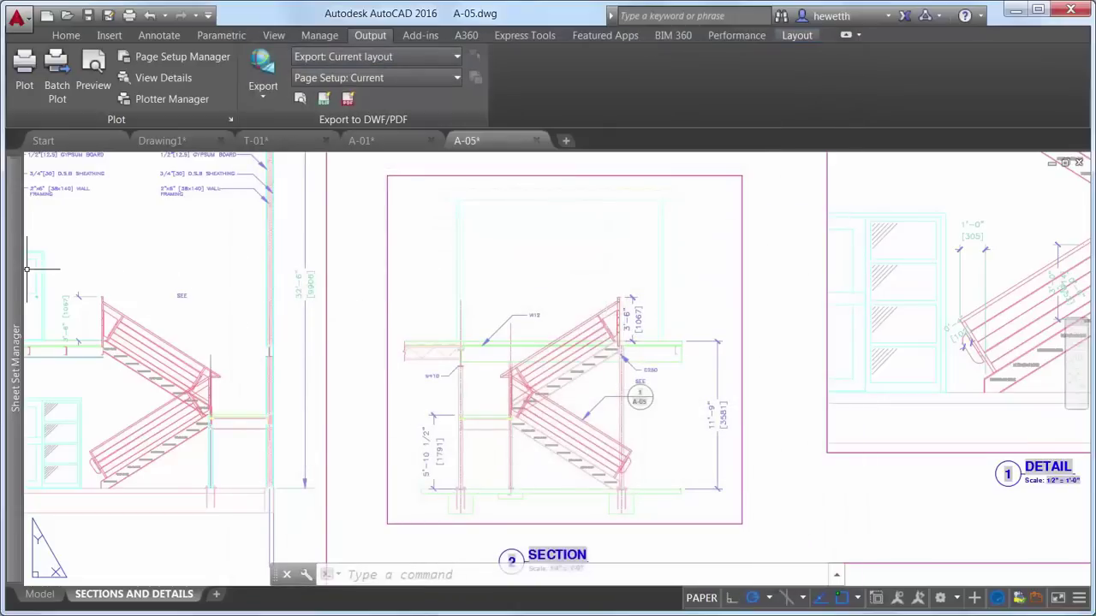
Step: Open the IRD Addition sheet set's Sheet Set PDF Publish Options from Sheet Set Manager
mouse_move(23, 274)
left_click(224, 229)
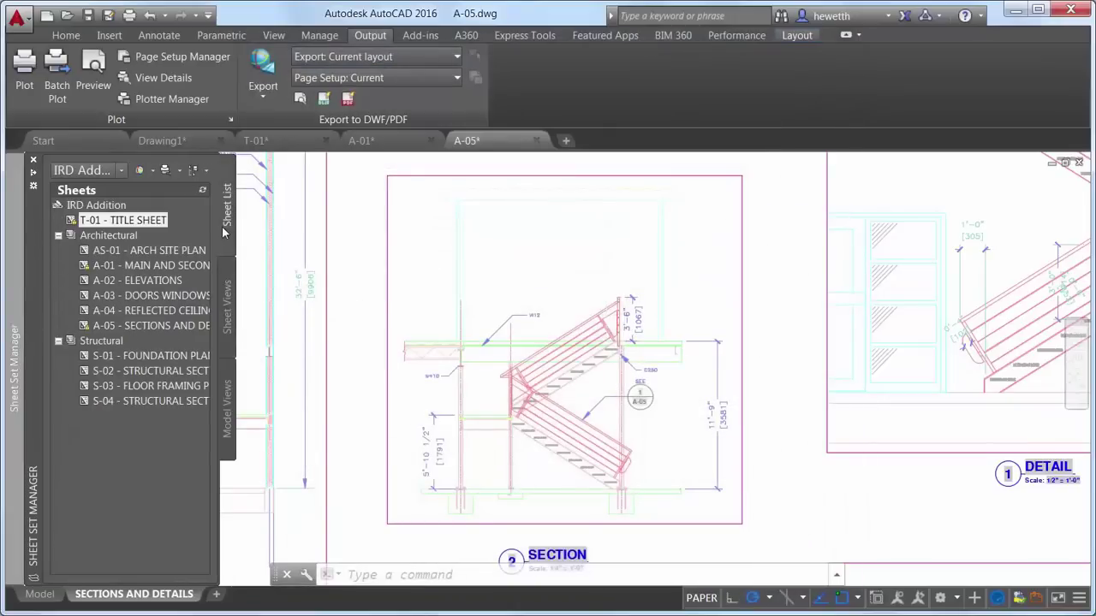
right_click(109, 209)
mouse_move(171, 333)
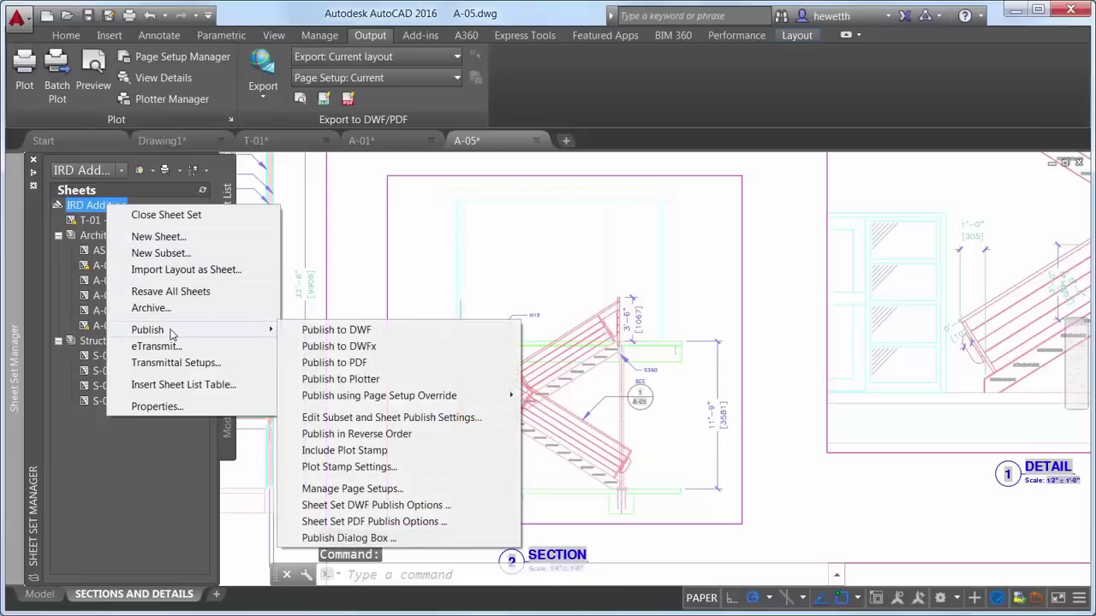
left_click(414, 524)
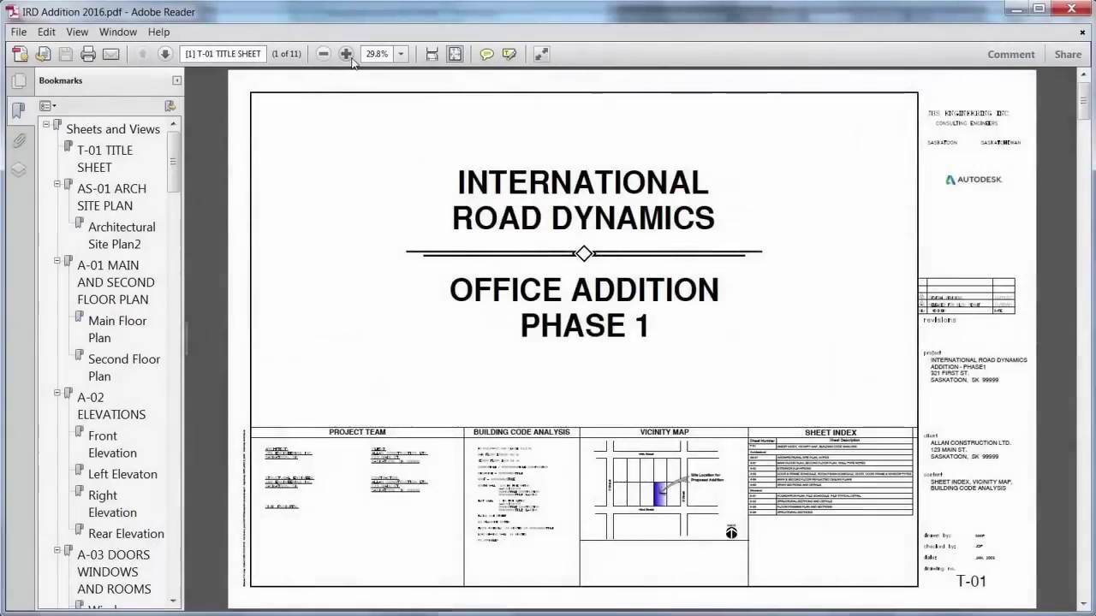
Step: Zoom the PDF to 50% and copy the CLIENT and CONTRACTOR text from its comment
left_click(351, 57)
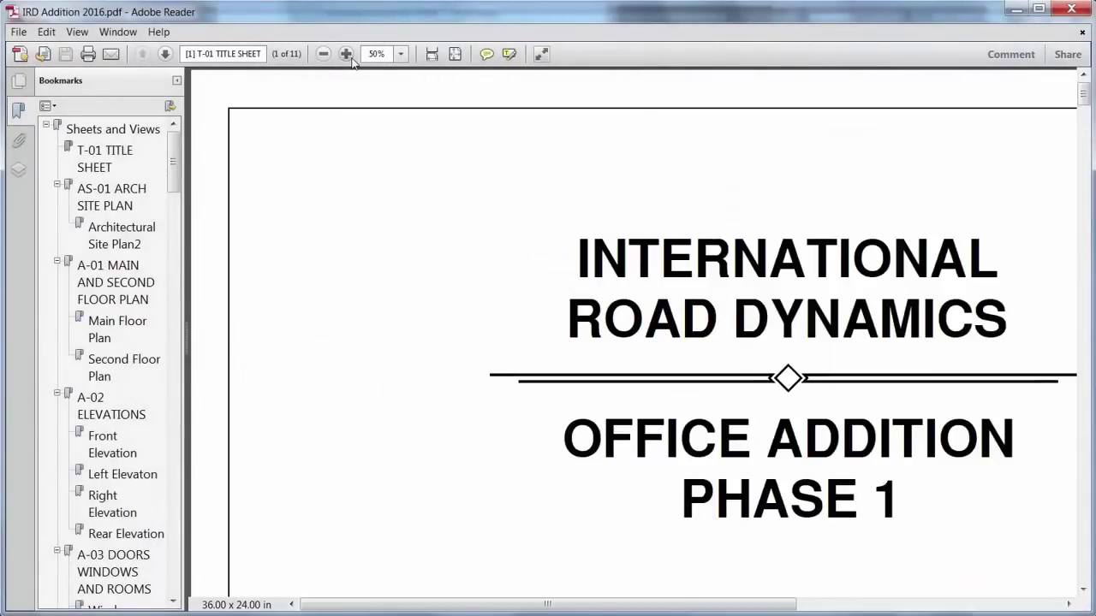
left_click_drag(1079, 98, 1083, 128)
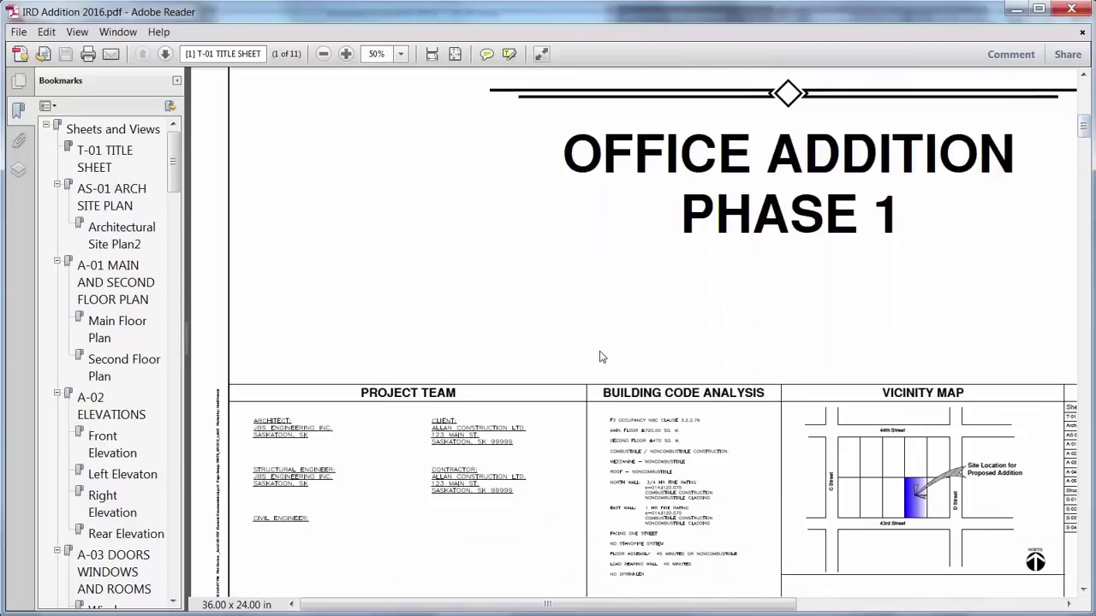
mouse_move(507, 422)
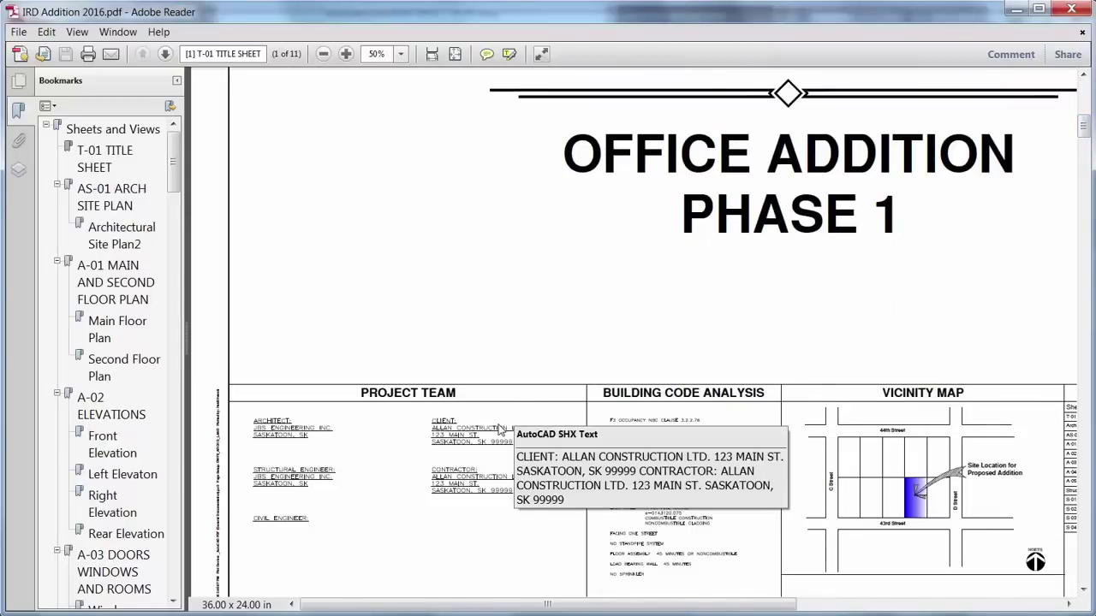
mouse_move(612, 424)
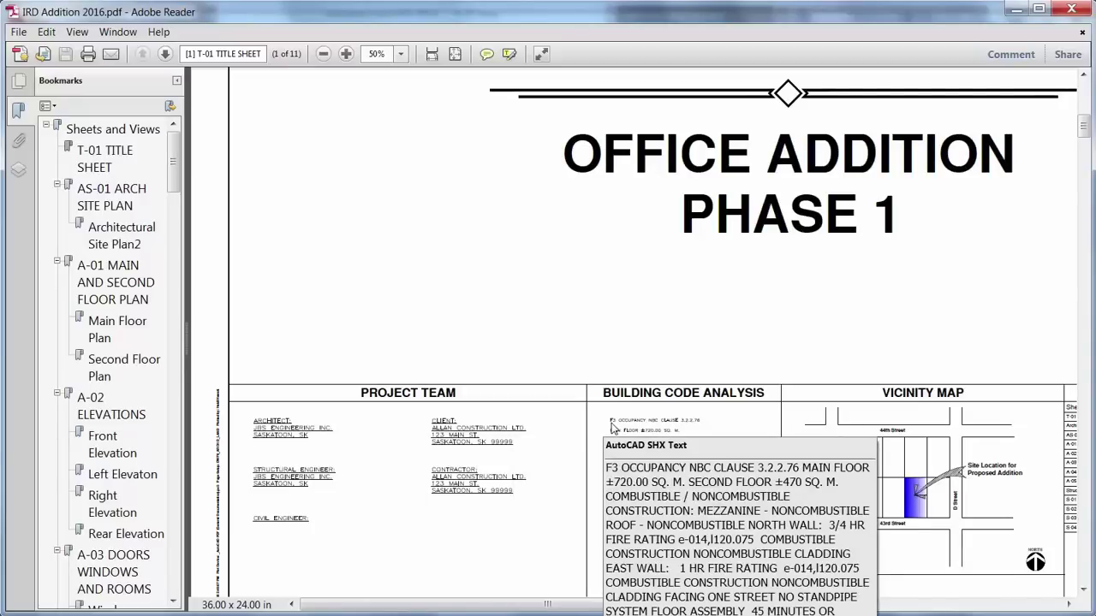
left_click(527, 433)
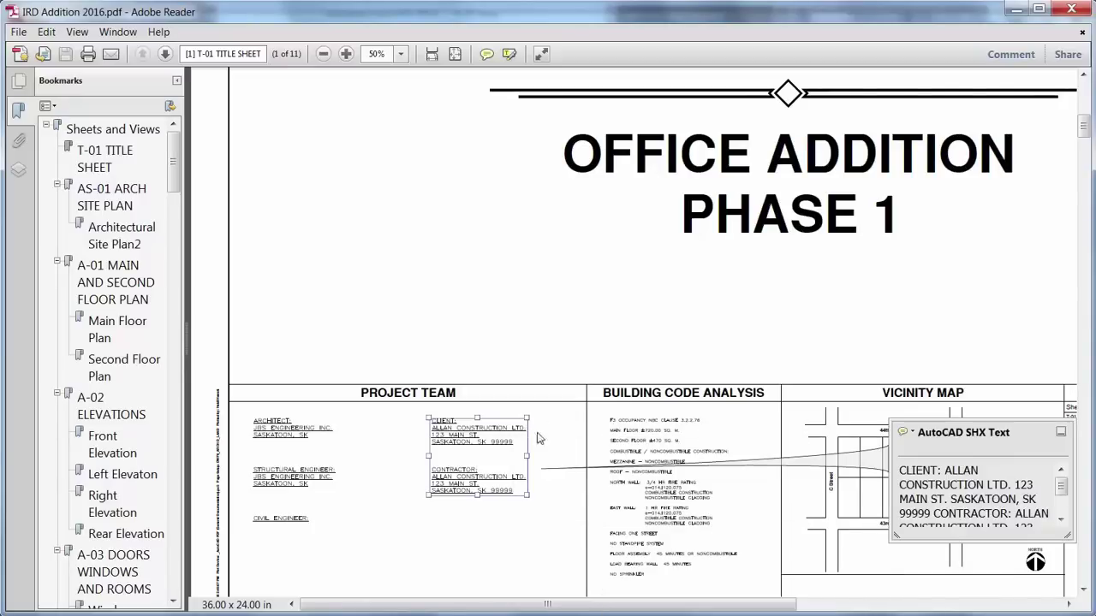
left_click_drag(898, 470, 1059, 524)
right_click(972, 491)
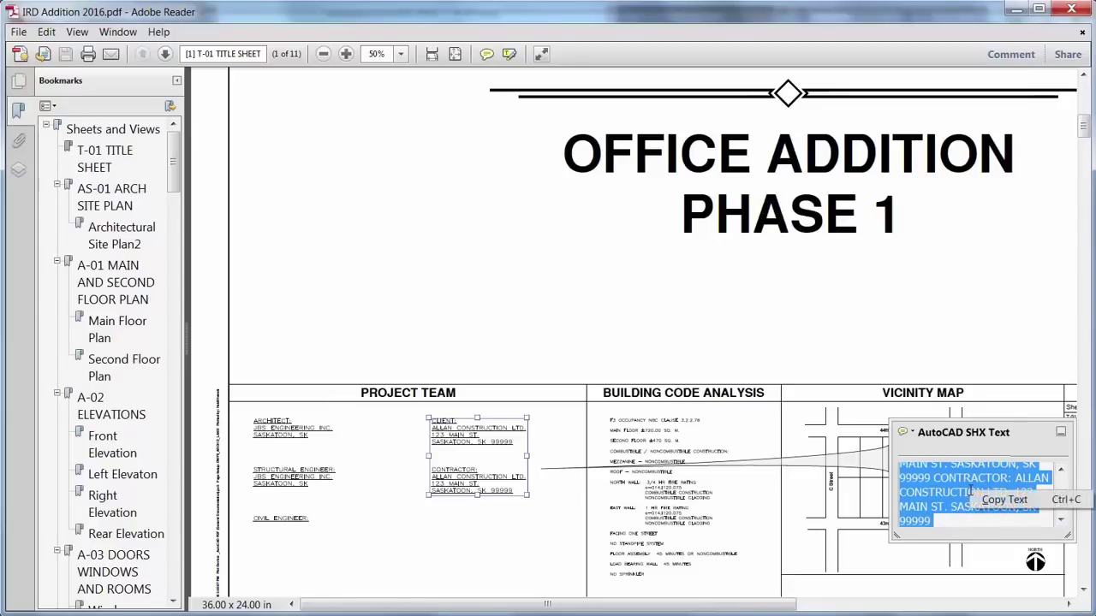
left_click(985, 500)
Step: Search the comments for 'formwork', jump to the match, and hide the comments list
left_click(1006, 54)
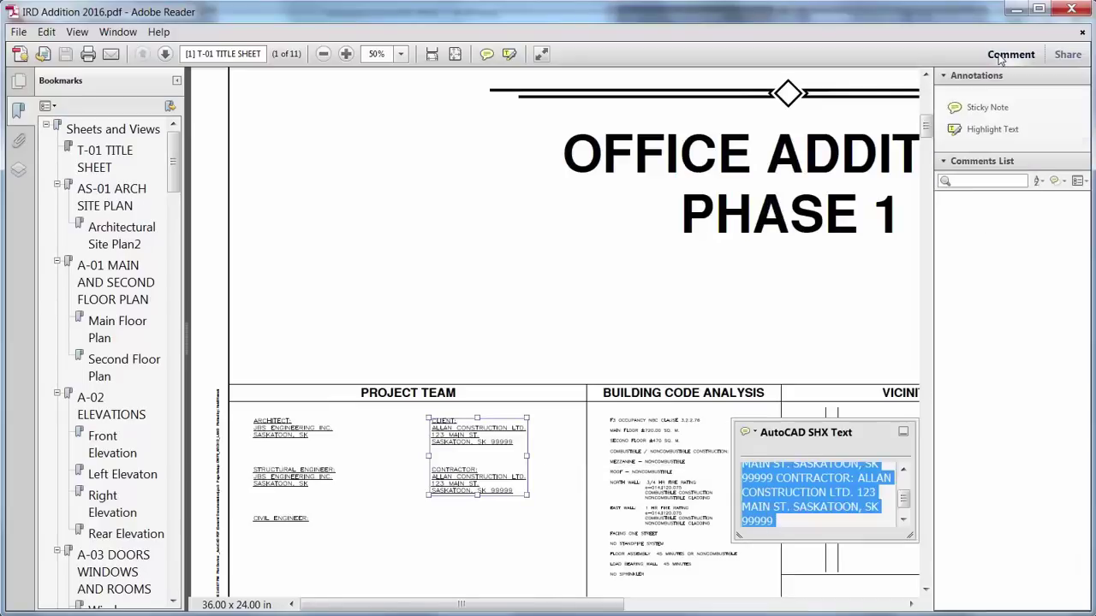
left_click(976, 181)
type("formwork")
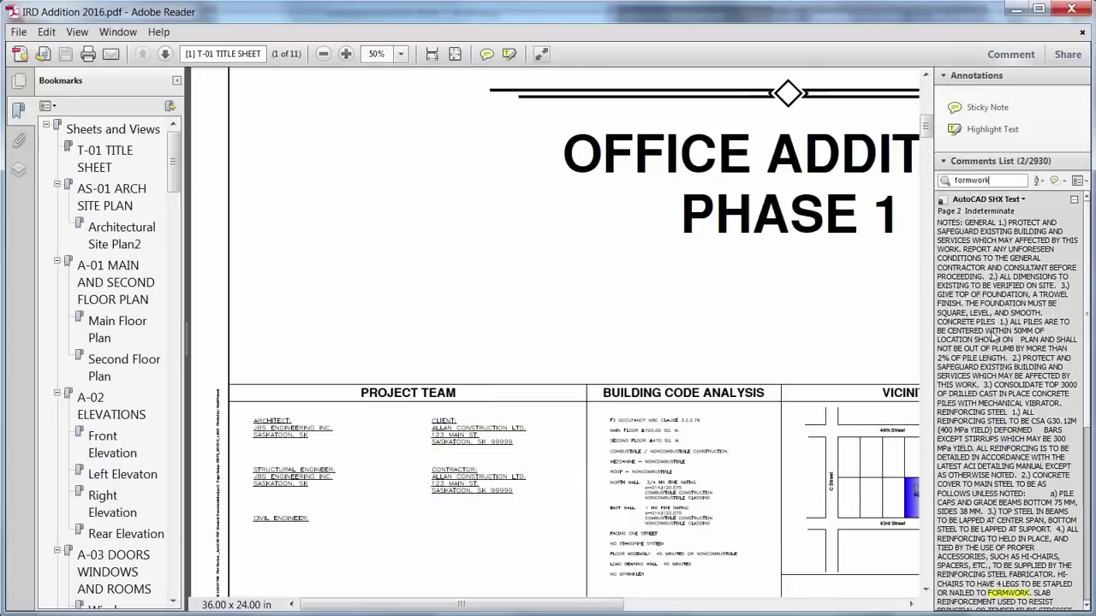
scroll(1010, 411, "down", 5)
left_click(1021, 469)
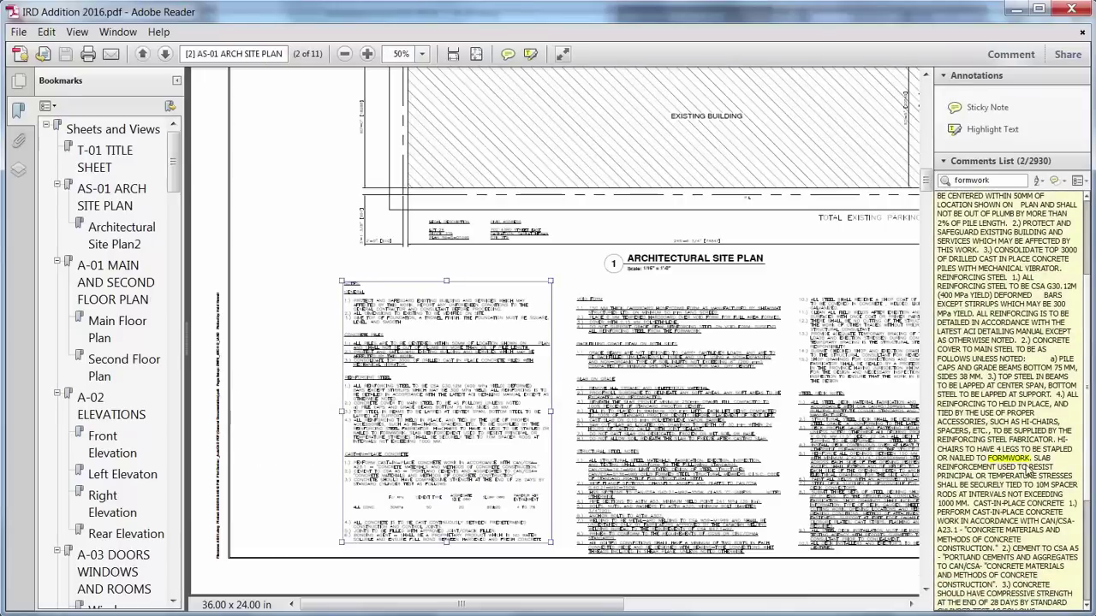
left_click(1011, 55)
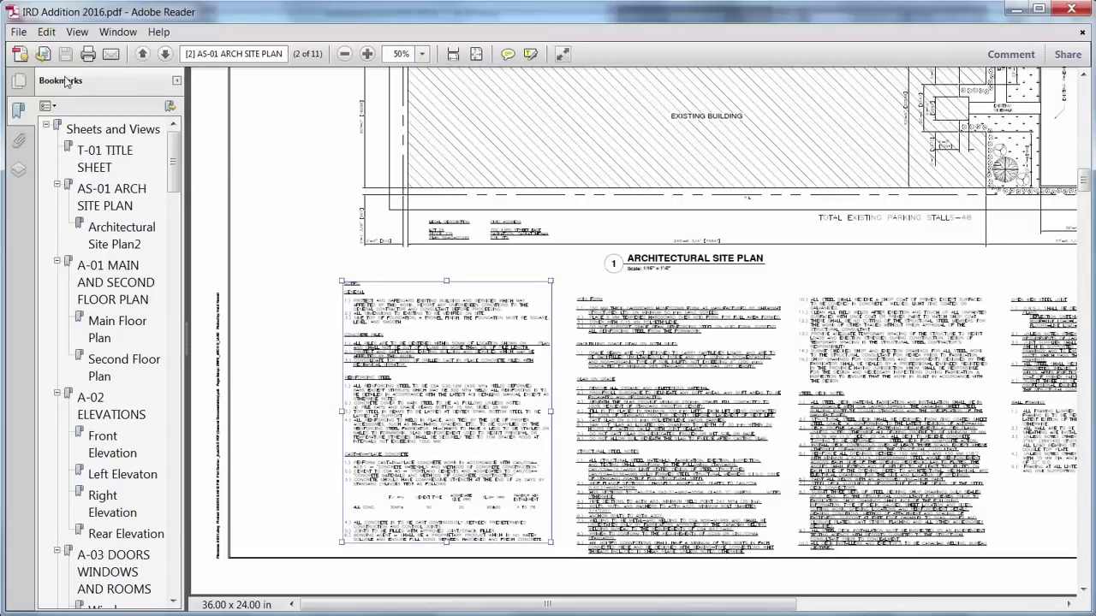
Step: Browse thumbnails and bookmarks through AS-01, Architectural Site Plan2, A-01, and back to T-01
left_click(26, 83)
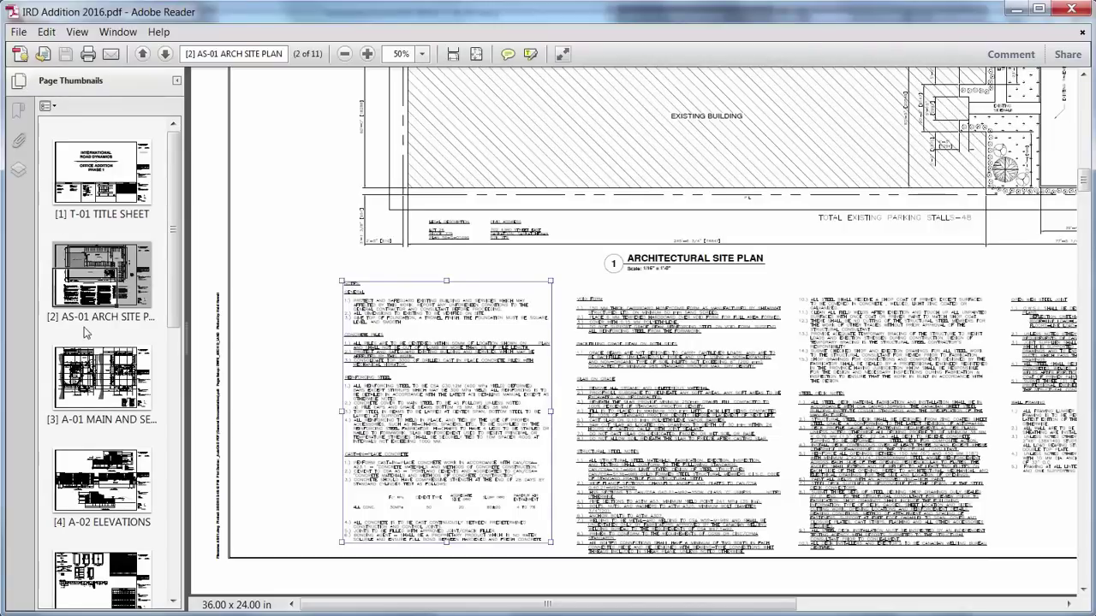
left_click(20, 112)
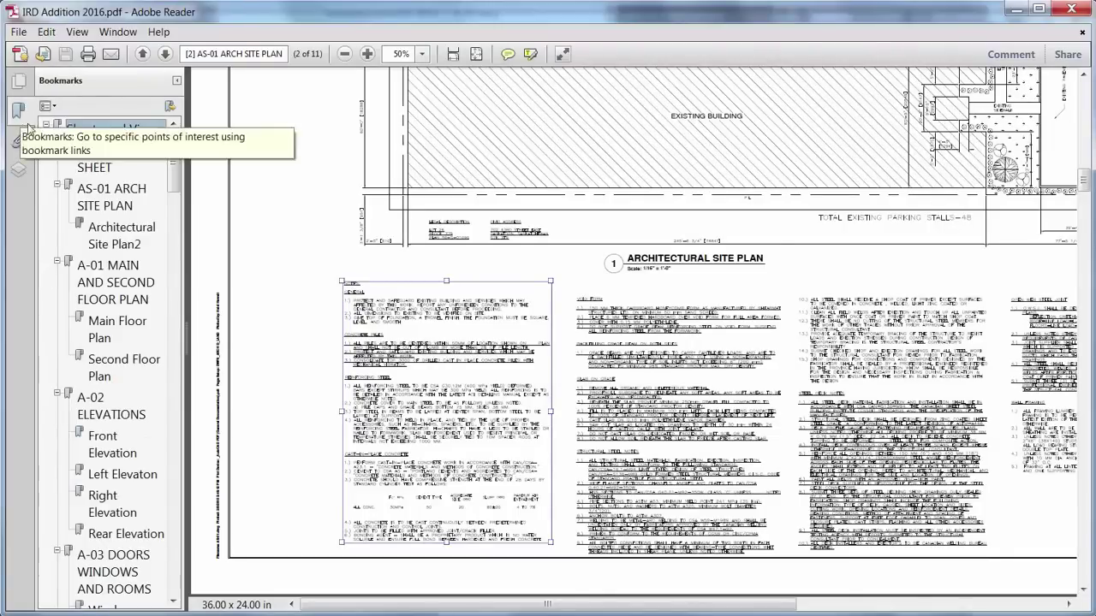
left_click(85, 204)
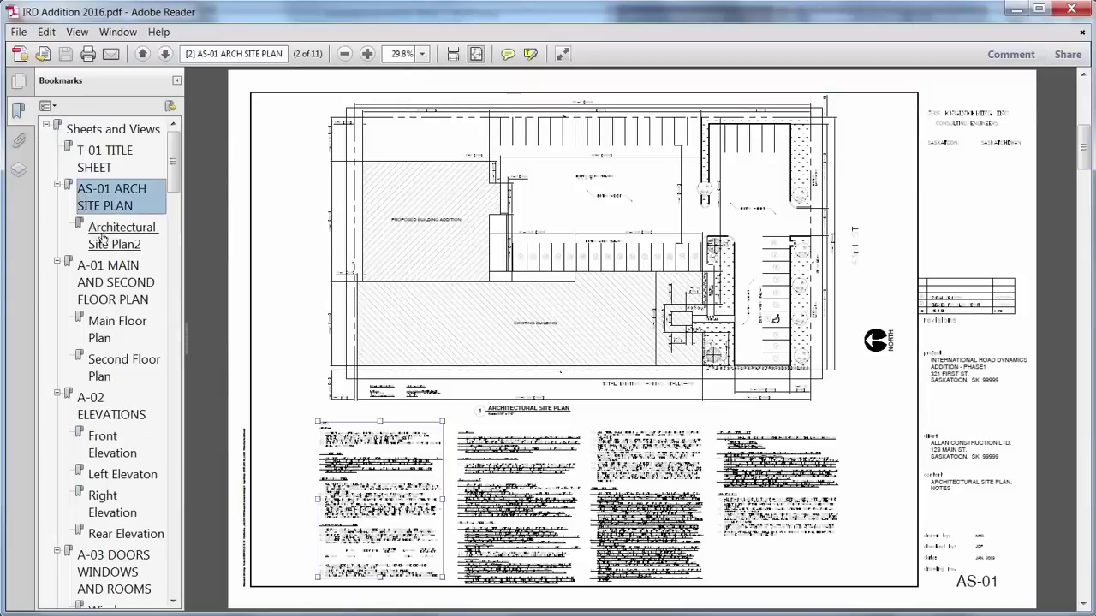
left_click(103, 239)
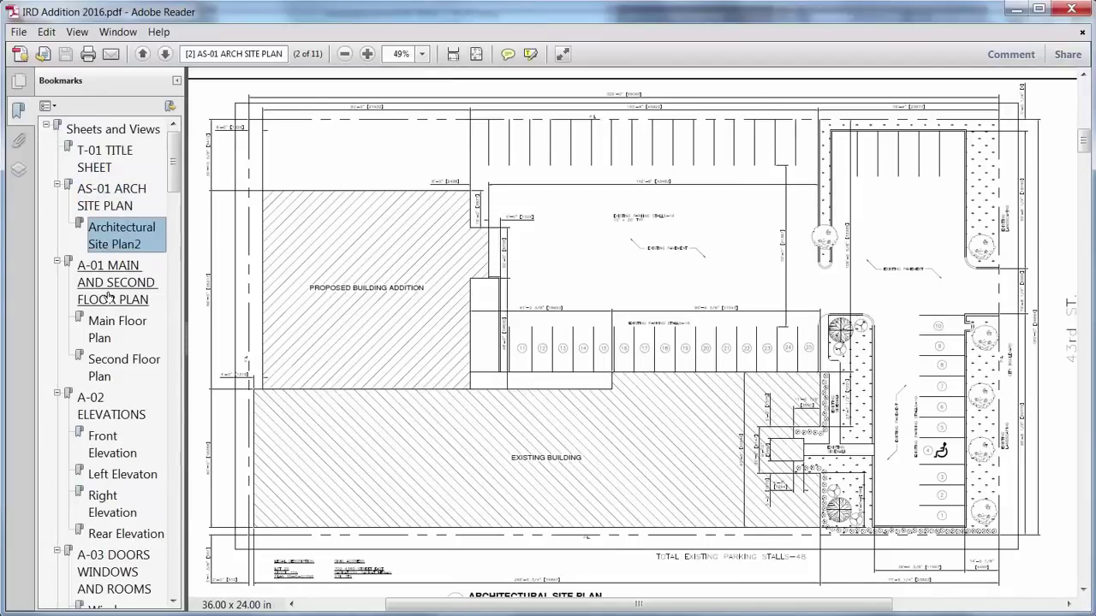
left_click(109, 296)
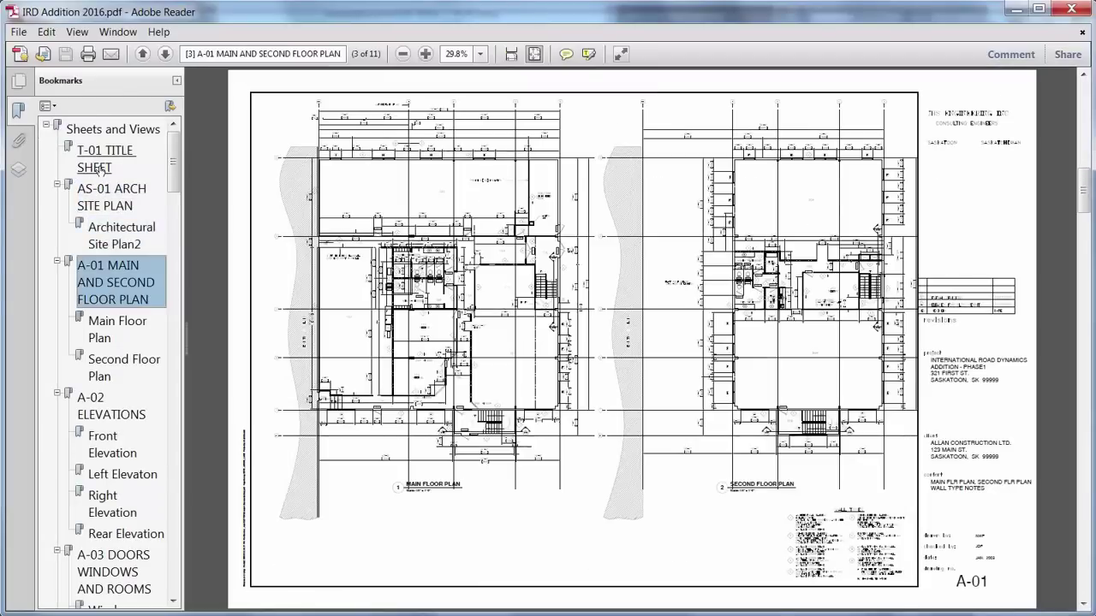
left_click(101, 170)
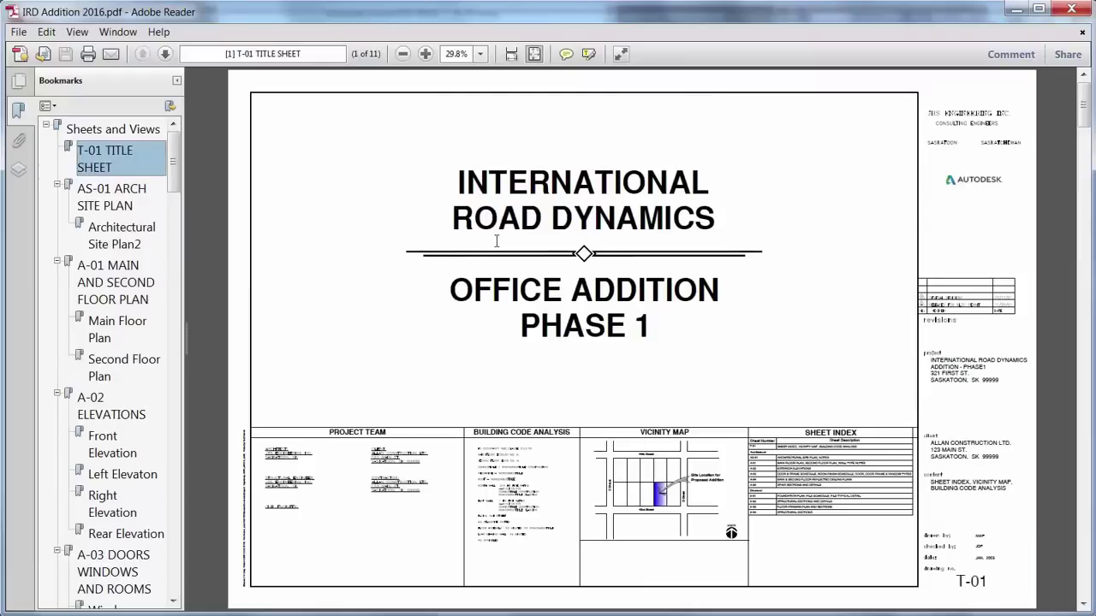
Step: View the T-01 title sheet at 100% and pan to the Sheet Index
left_click(480, 54)
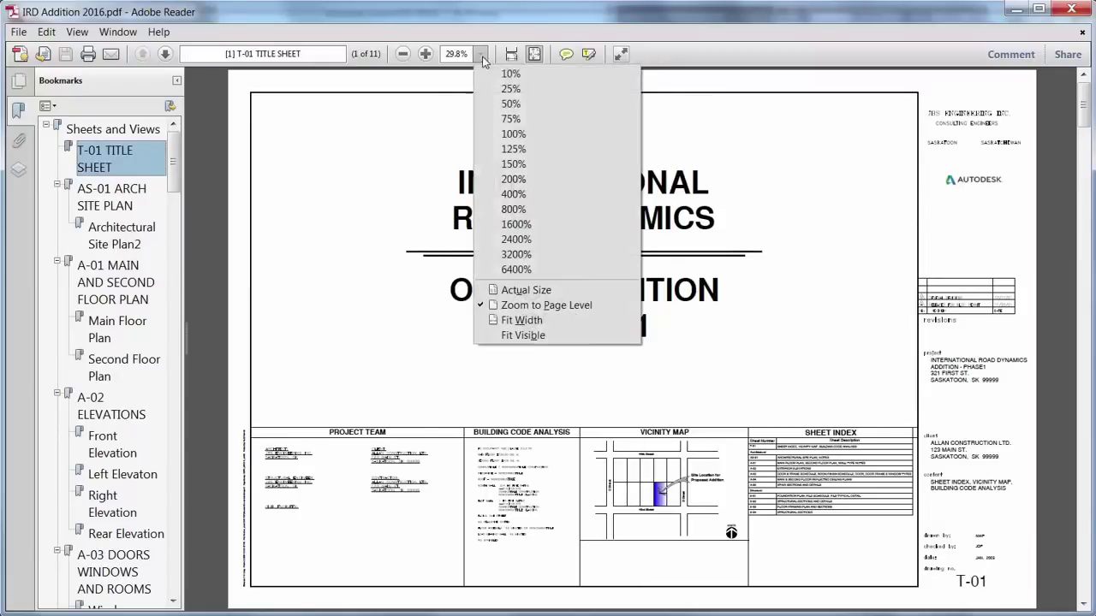
left_click(506, 133)
left_click_drag(460, 603, 843, 603)
left_click_drag(1082, 91, 1082, 124)
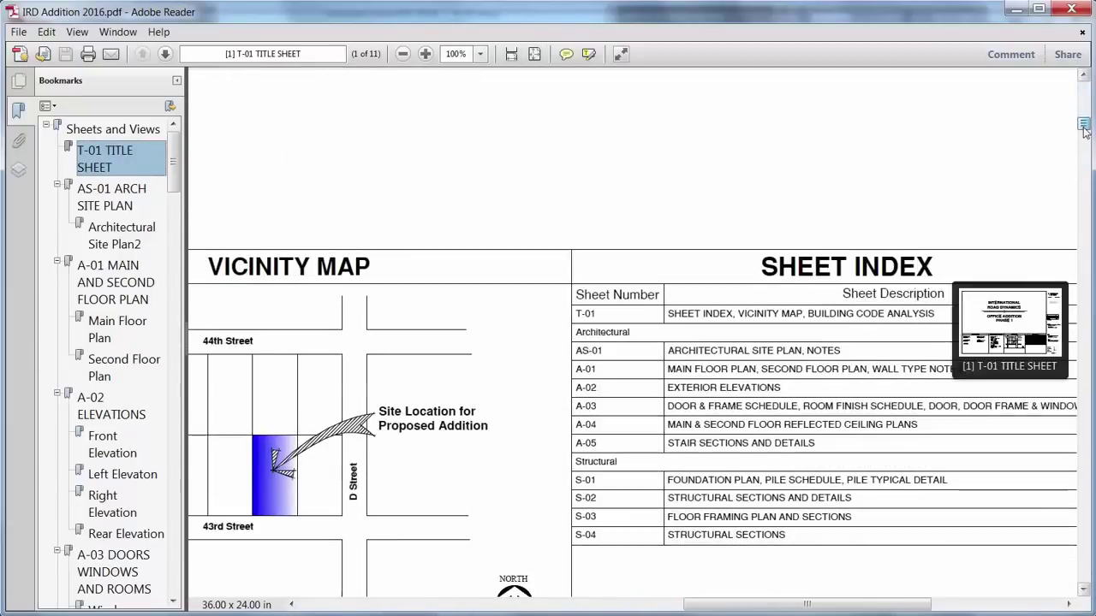
Step: Follow the A-01 Sheet Index link and inspect the floor plan at 100%
left_click(585, 370)
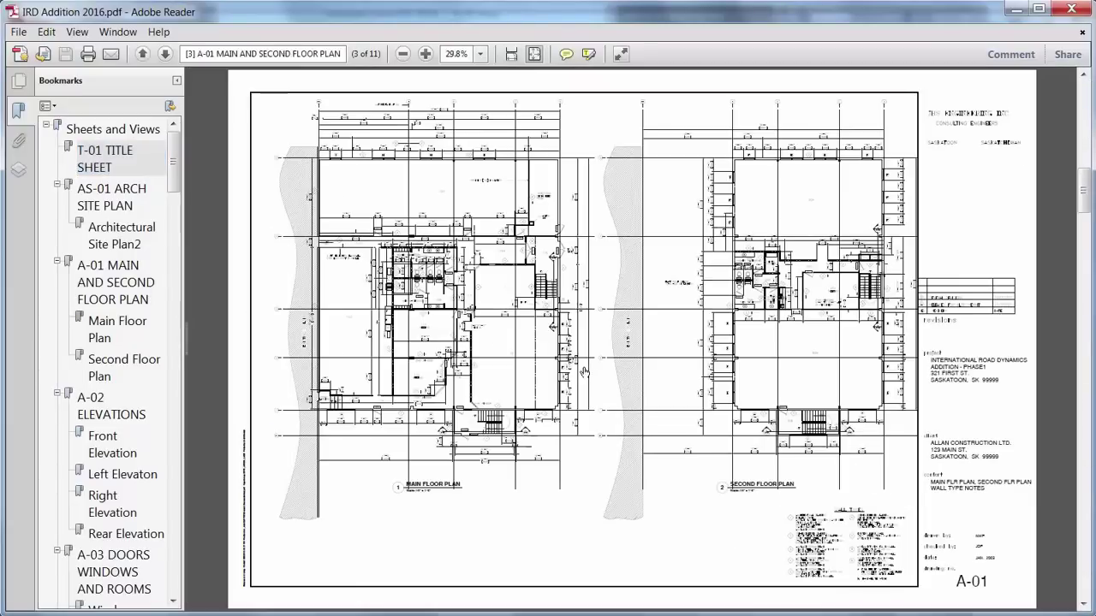
left_click(480, 54)
left_click(489, 135)
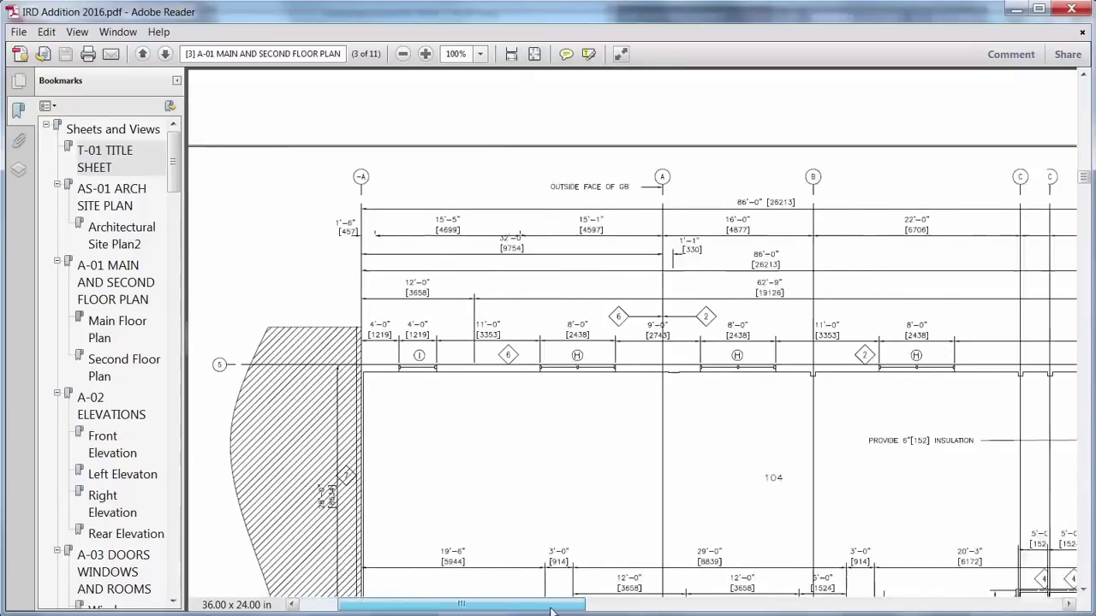
left_click_drag(551, 610, 641, 610)
left_click(1084, 591)
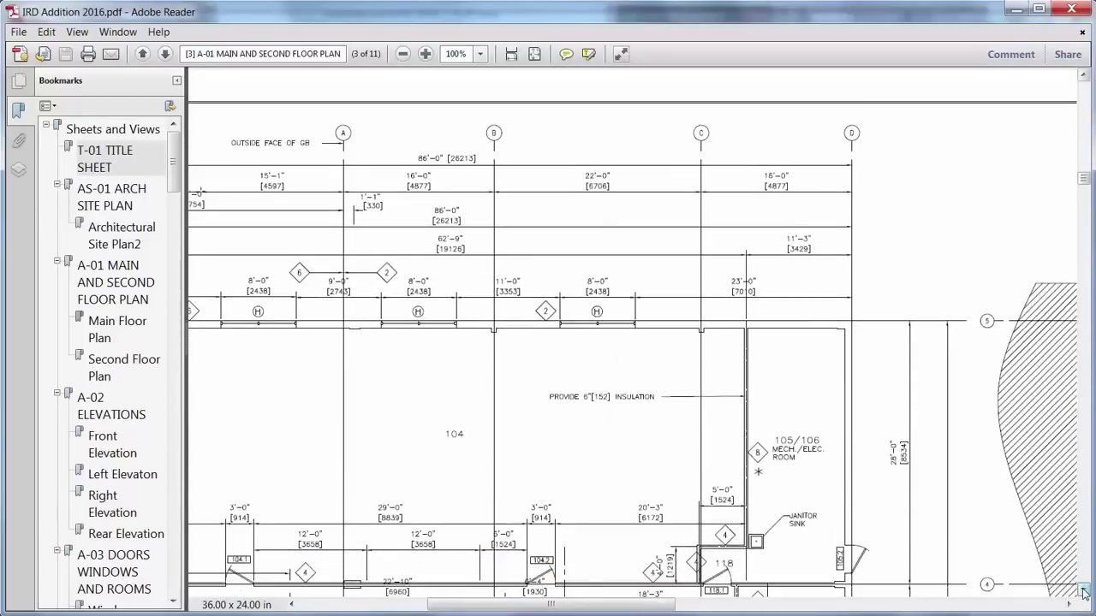
left_click(1084, 591)
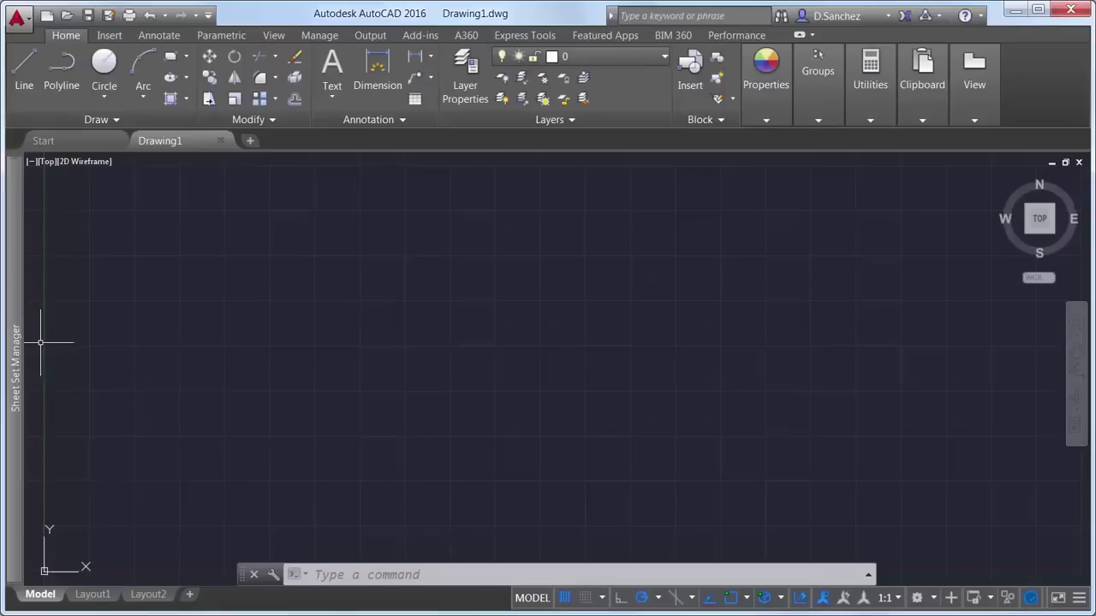
Step: Open the Section Planes sheet in model space, switch to 3D Modeling, and start SECTIONPLANE
mouse_move(8, 347)
double_click(137, 507)
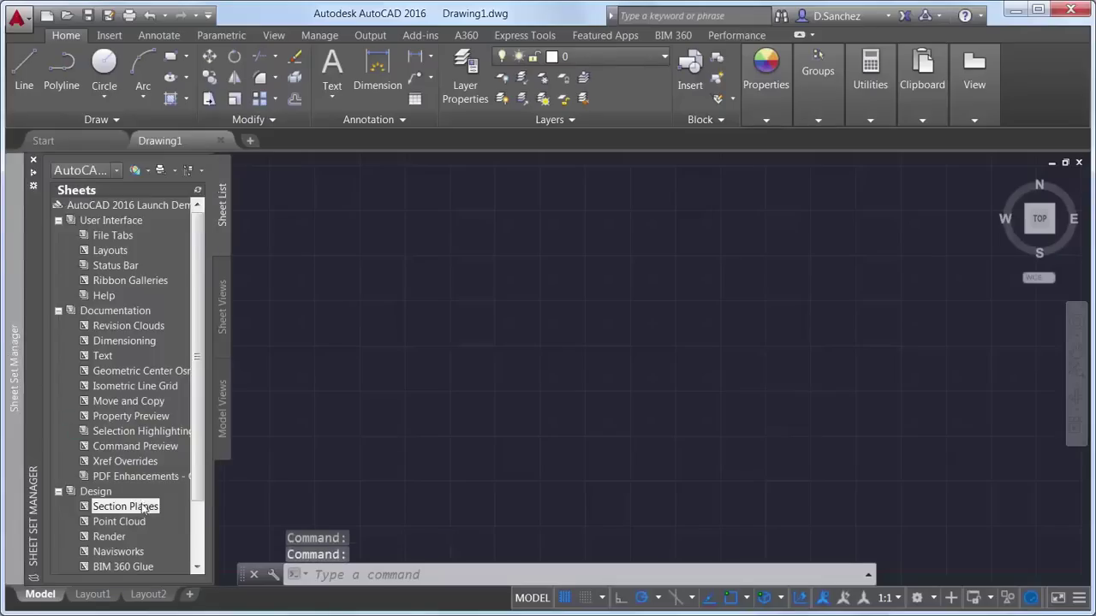
left_click(43, 594)
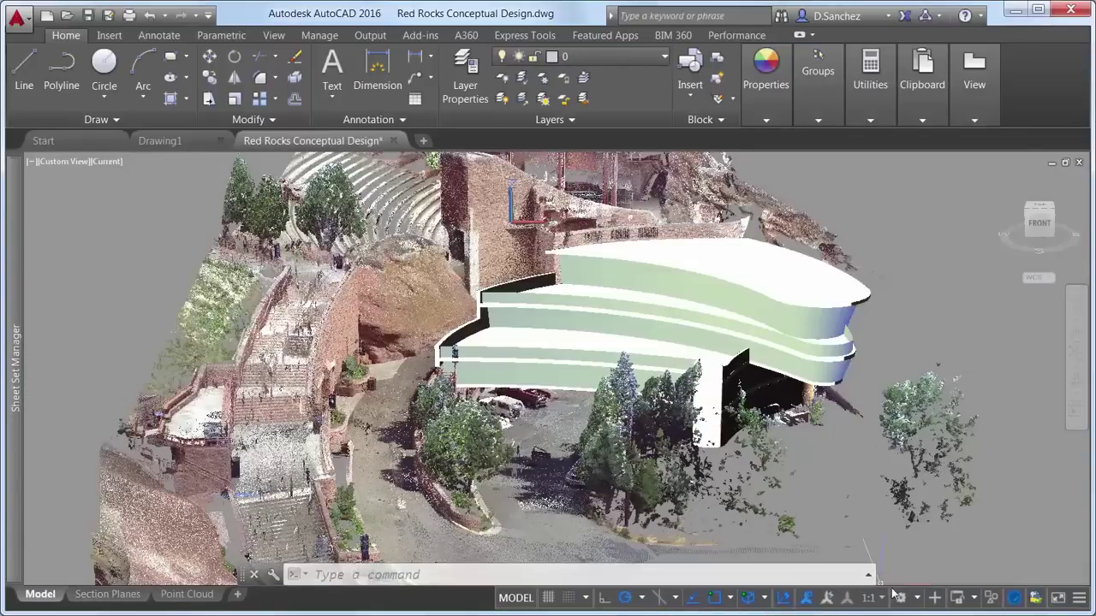
left_click(916, 598)
left_click(993, 468)
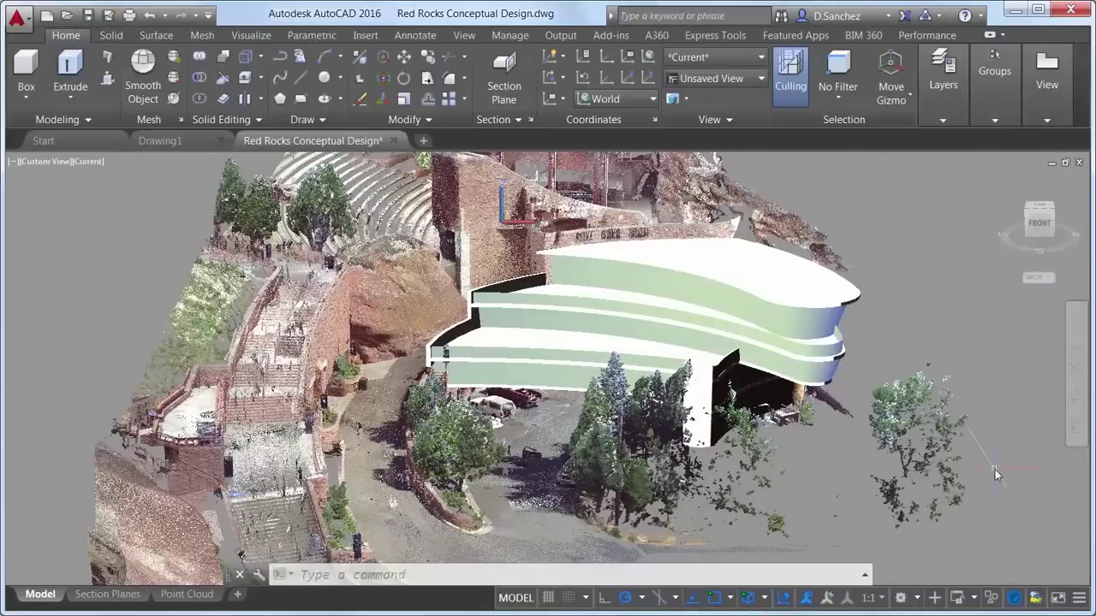
left_click(505, 77)
Step: Place an orthographic section plane aligned to Top and toggle Live Section off and on
left_click(414, 576)
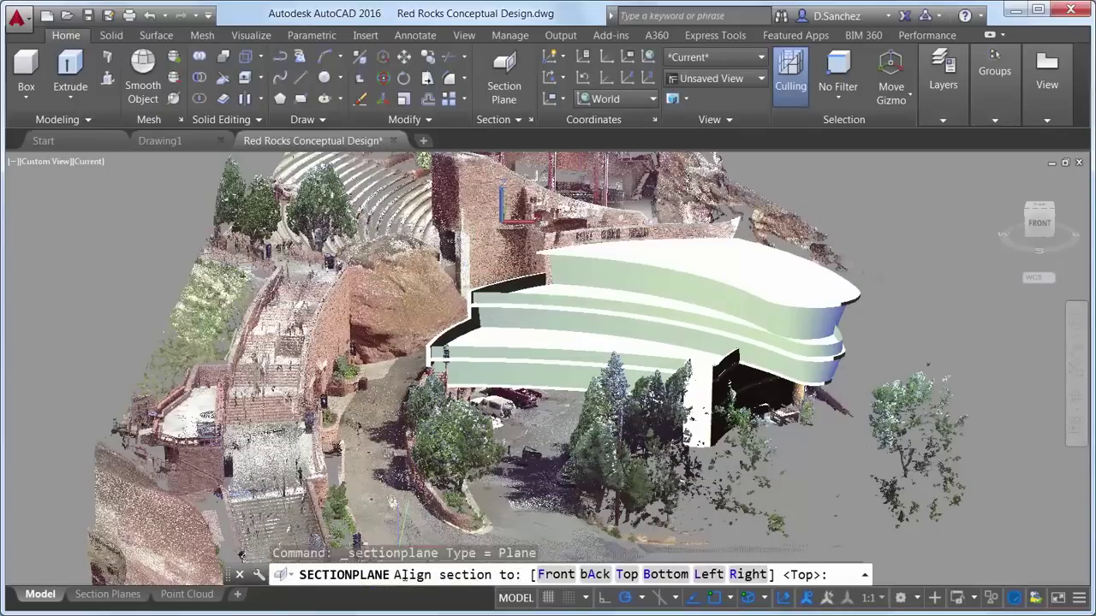
left_click(624, 576)
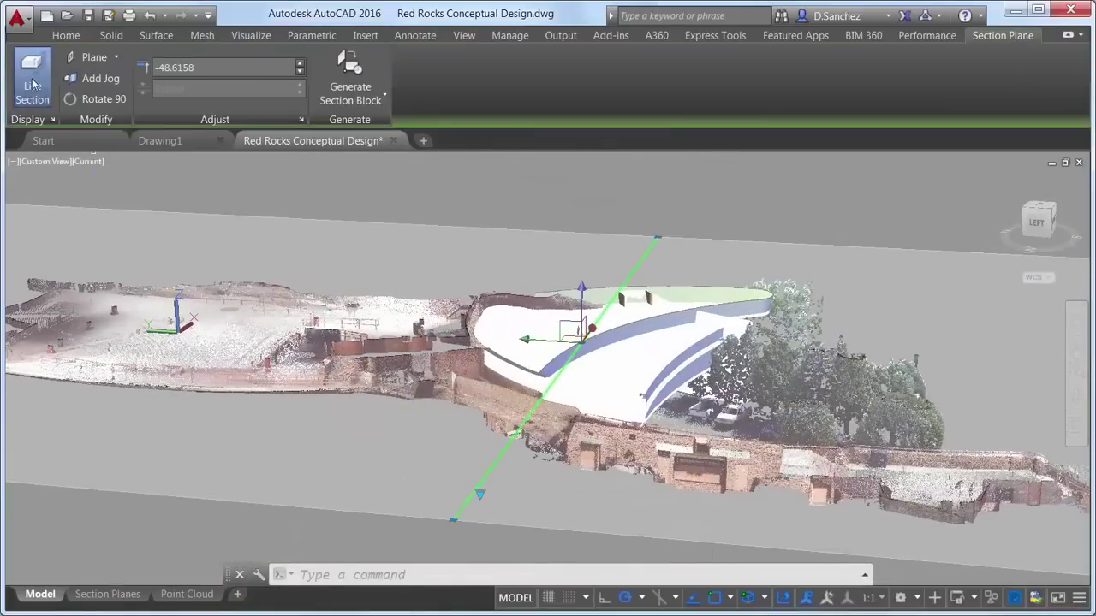
left_click(32, 85)
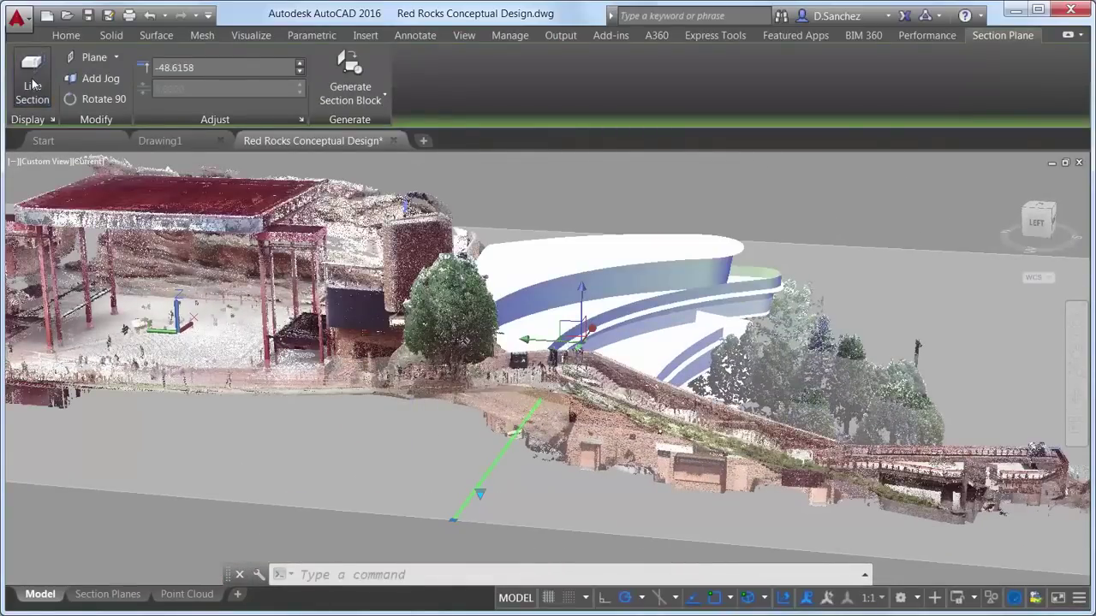
left_click(32, 85)
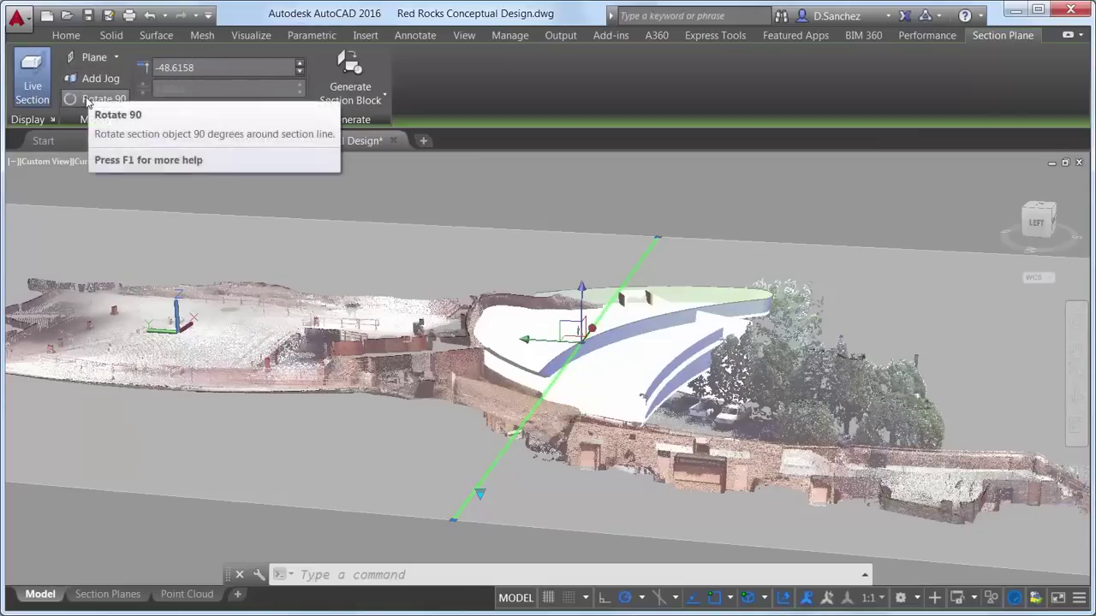
Step: Rotate the plane 90° four times back to its start, then set its type to Slice
left_click(86, 99)
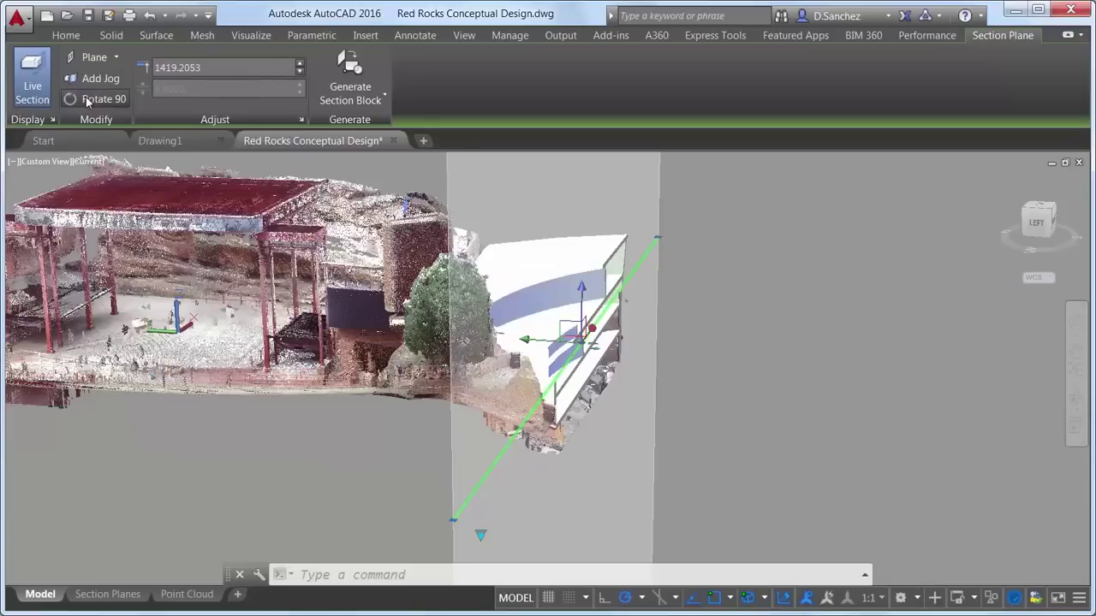
left_click(87, 99)
left_click(86, 100)
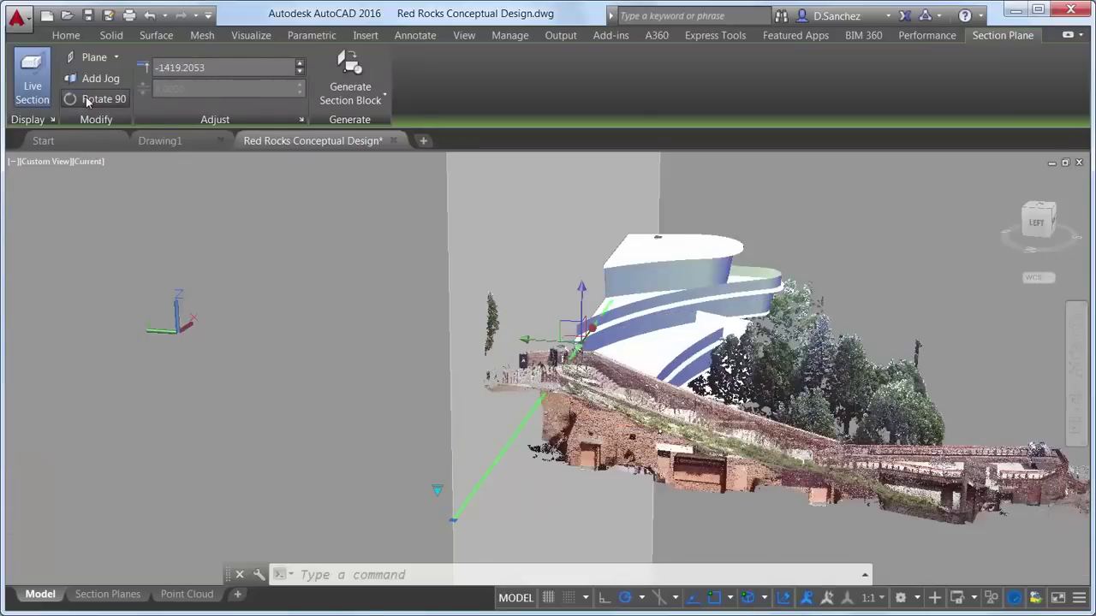
left_click(87, 99)
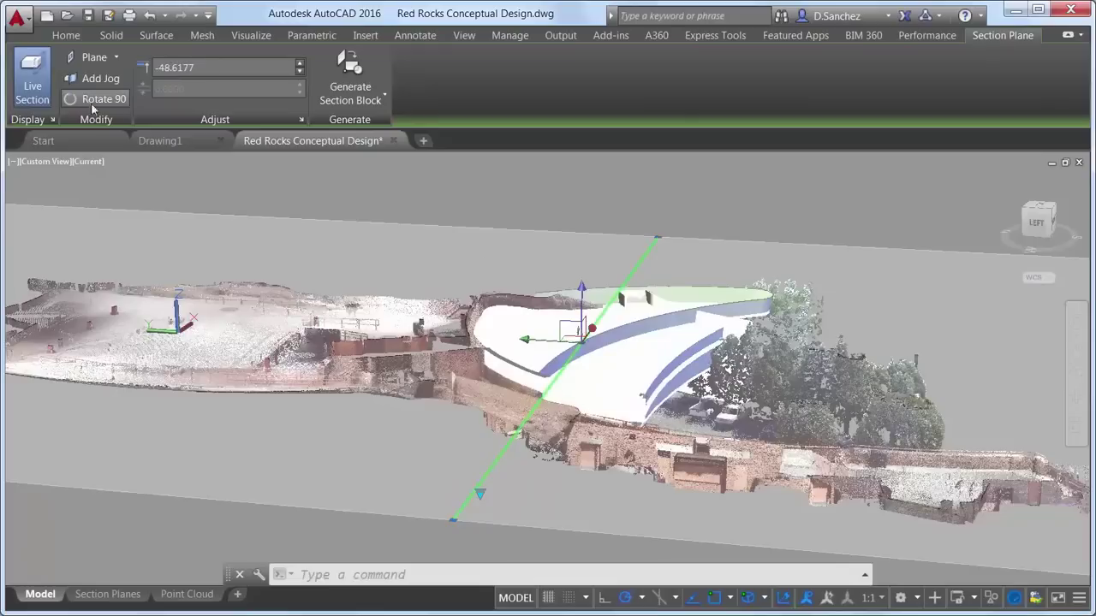
left_click(479, 494)
left_click(517, 526)
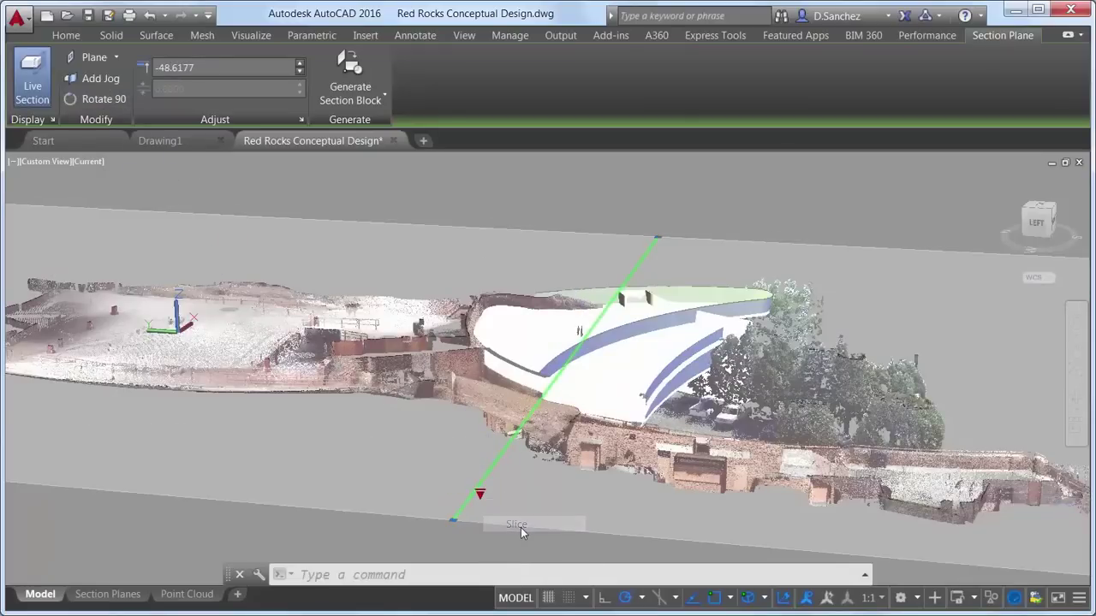
Step: Set the slice offset to 10 and thickness to 5, then preview the Generate Section Block options
middle_click_drag(521, 532, 366, 390, "shift")
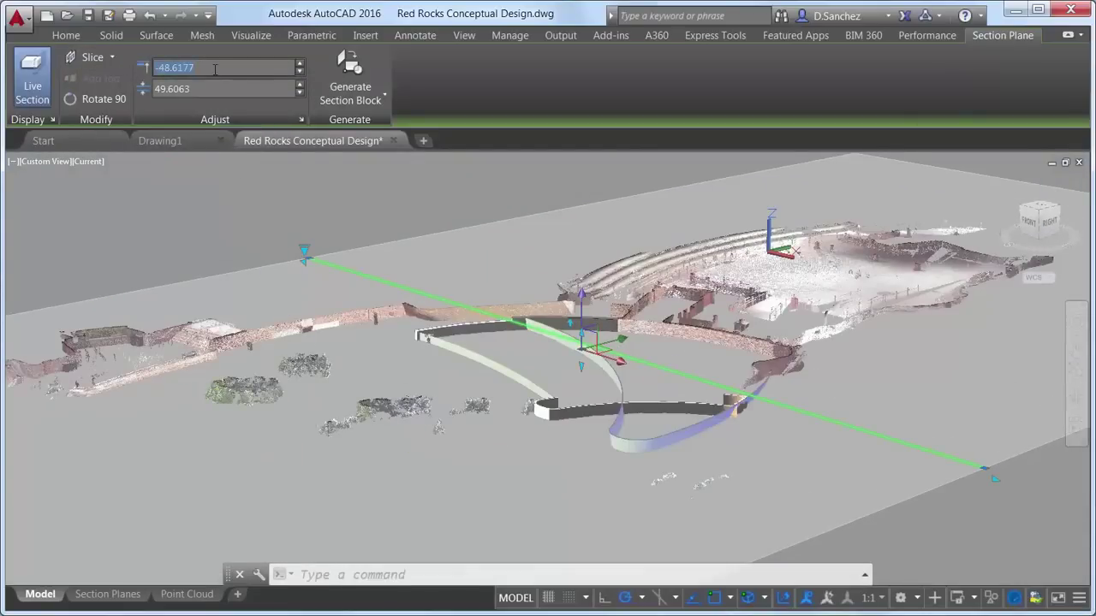
key("Return")
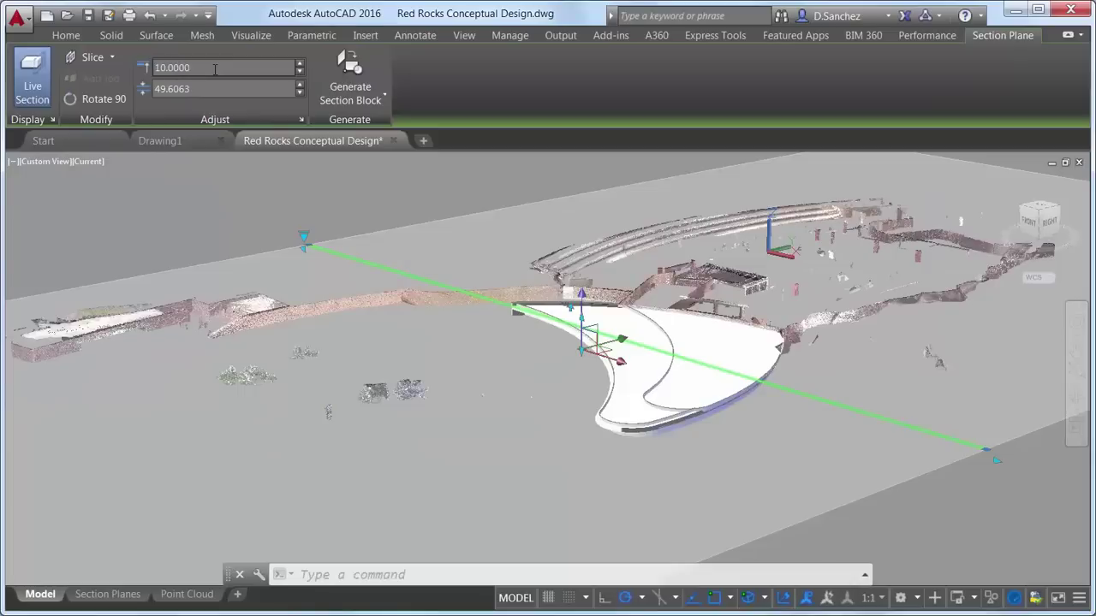
left_click(145, 89)
type("5")
key("Return")
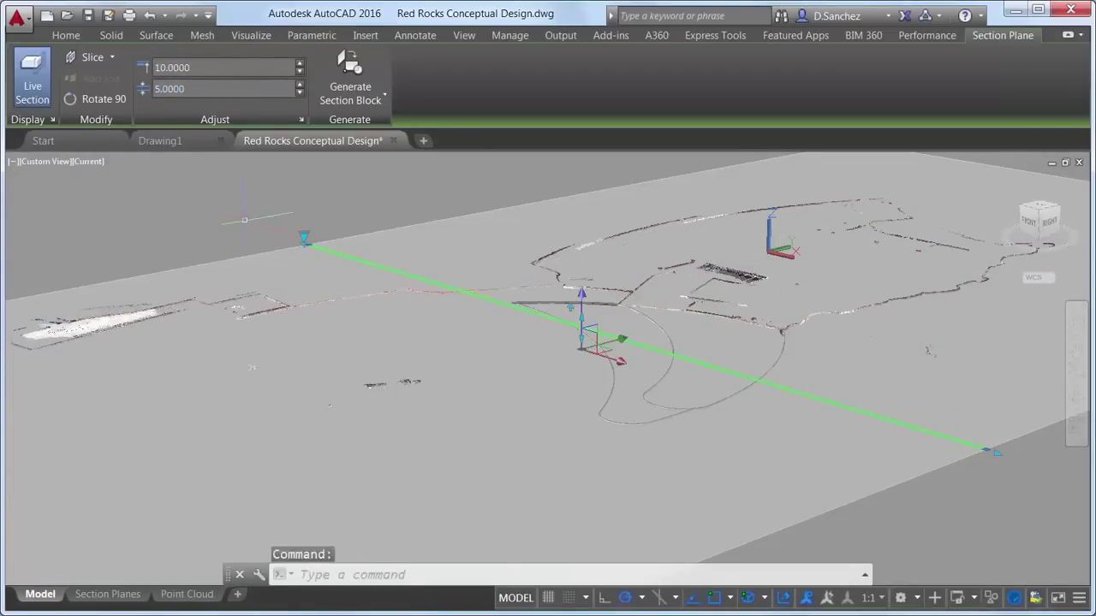
middle_click_drag(361, 286, 438, 425, "shift")
left_click(377, 96)
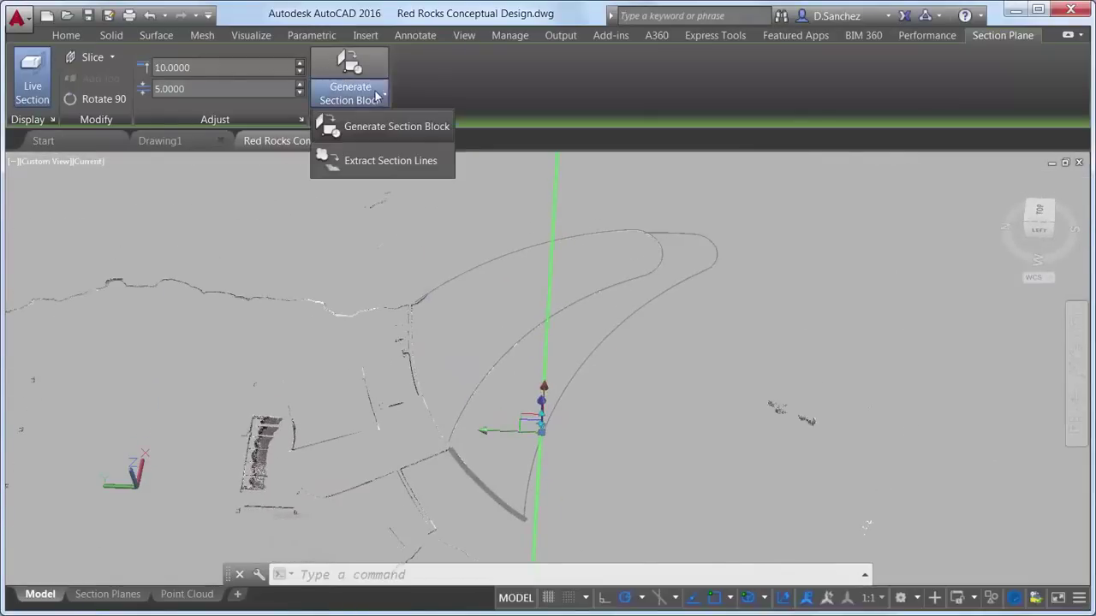
Step: Close the section block options, open the Point Cloud sheet in model space, and select the cloud
left_click(356, 211)
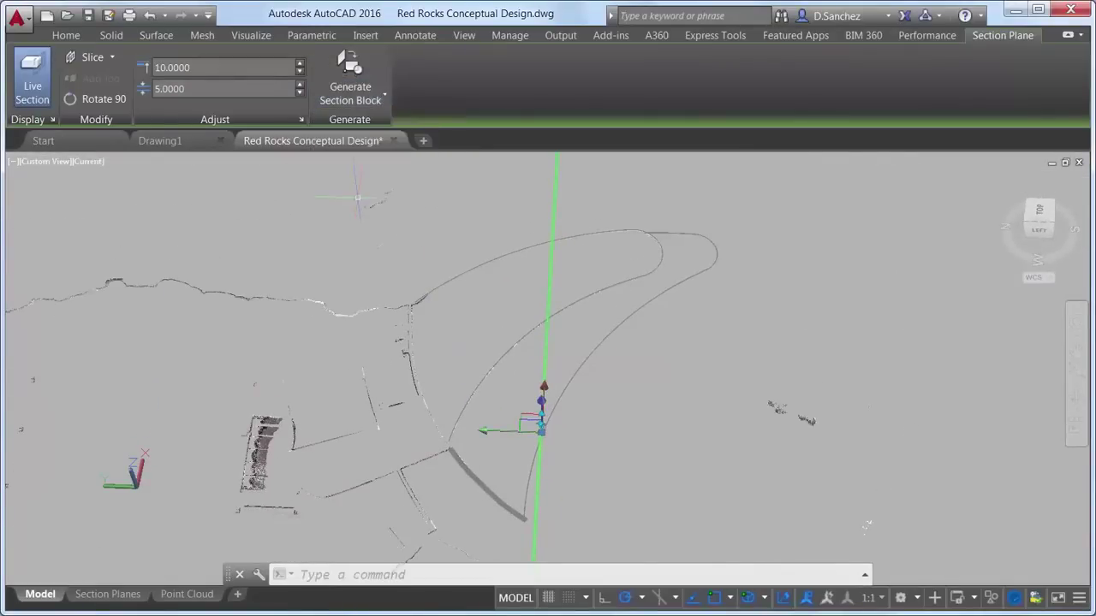
key("Escape")
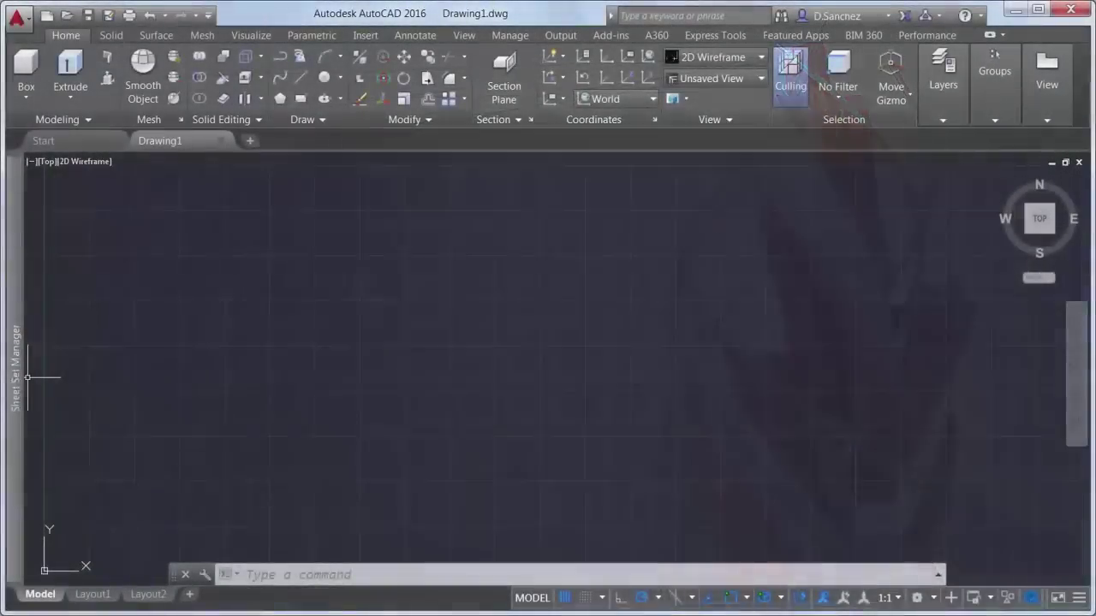
mouse_move(22, 385)
double_click(134, 284)
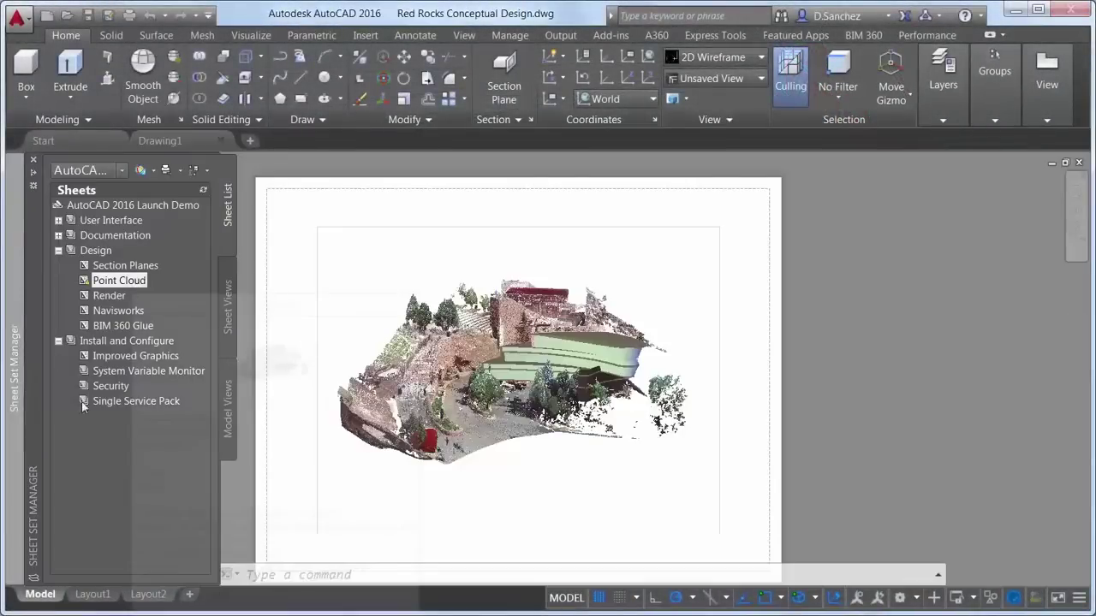
left_click(42, 597)
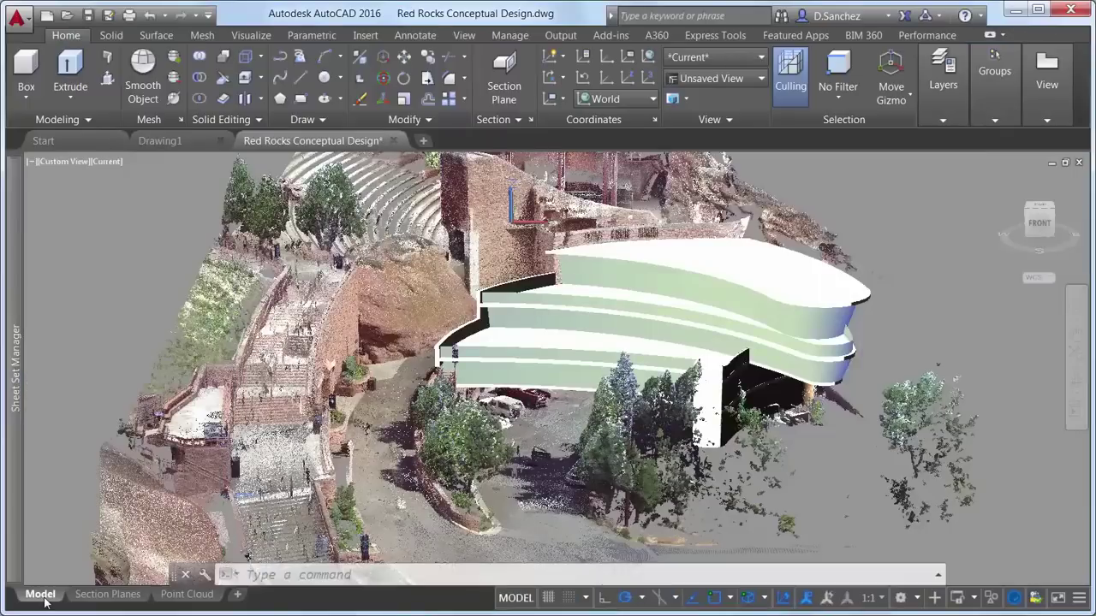
left_click(214, 462)
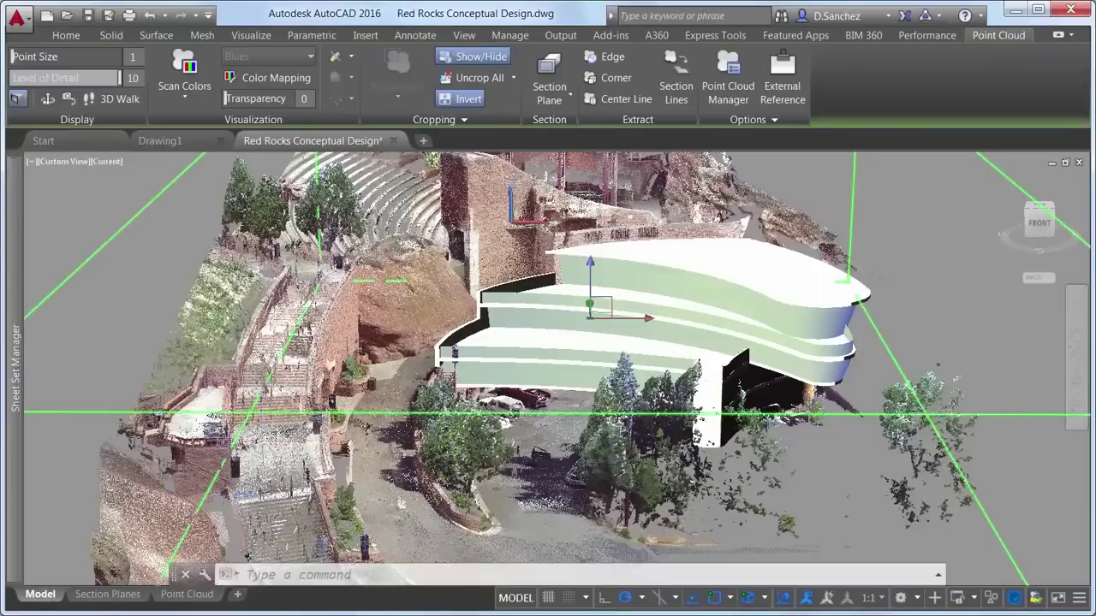
Step: Isolate the point cloud to hide the building, then glance at Options and close it
right_click(263, 89)
mouse_move(345, 169)
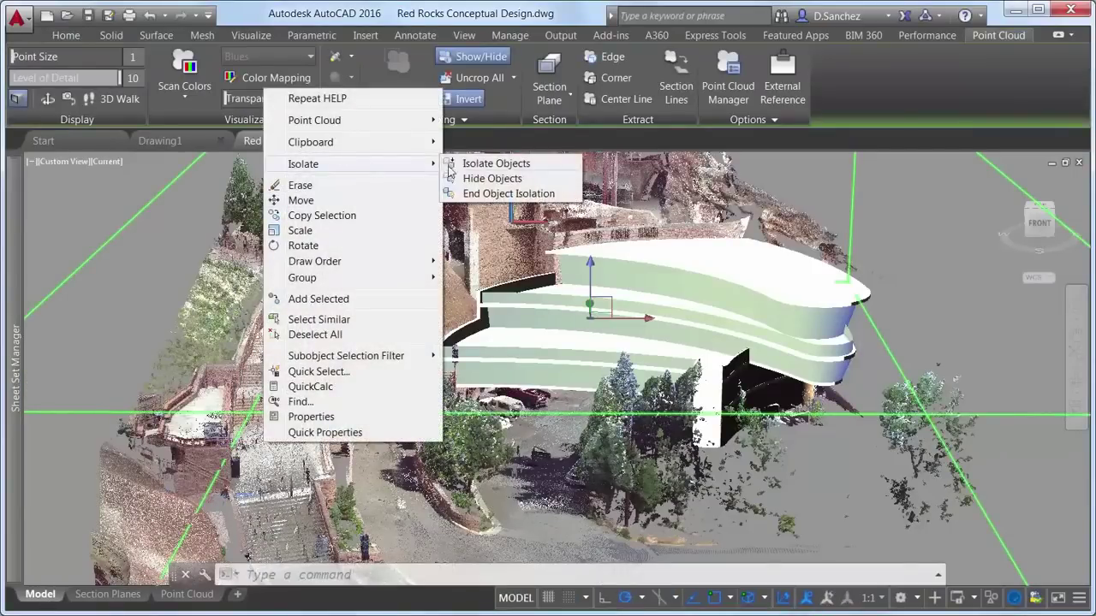
left_click(452, 163)
right_click(477, 167)
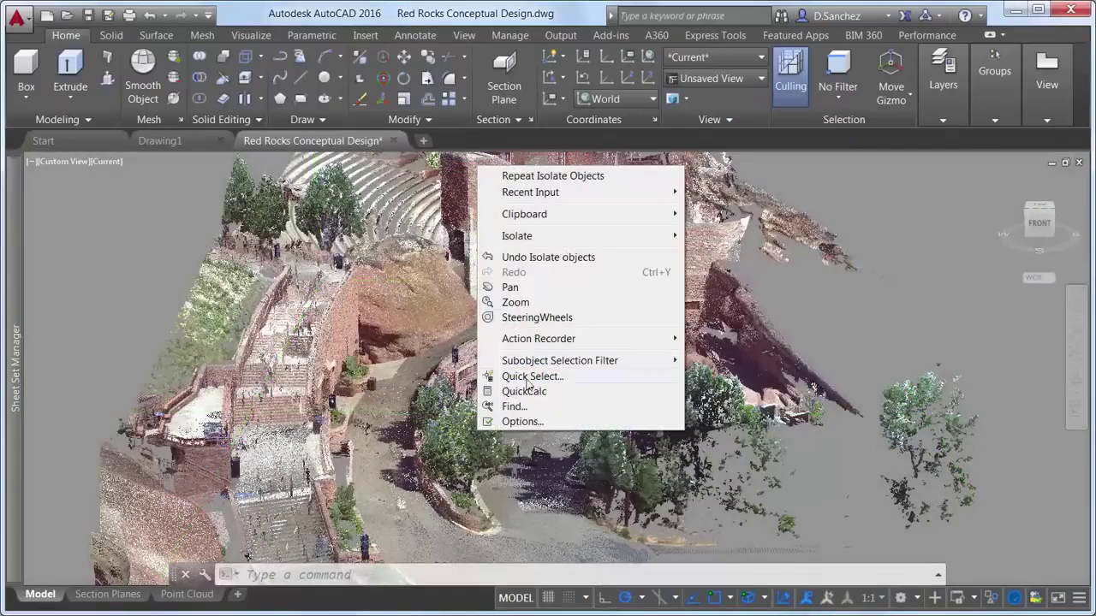
left_click(520, 422)
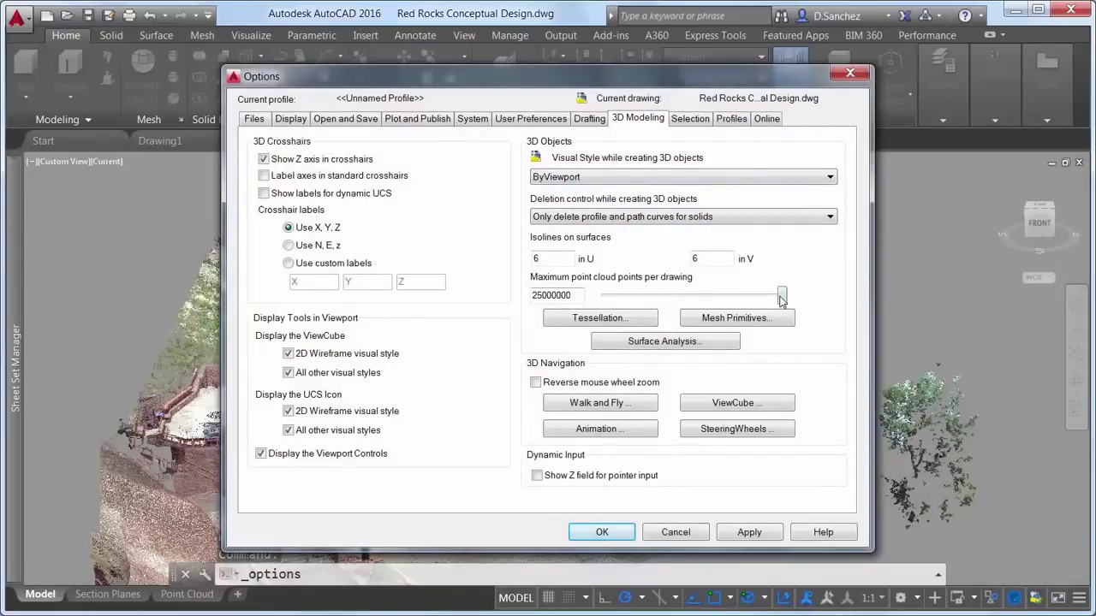
left_click(602, 531)
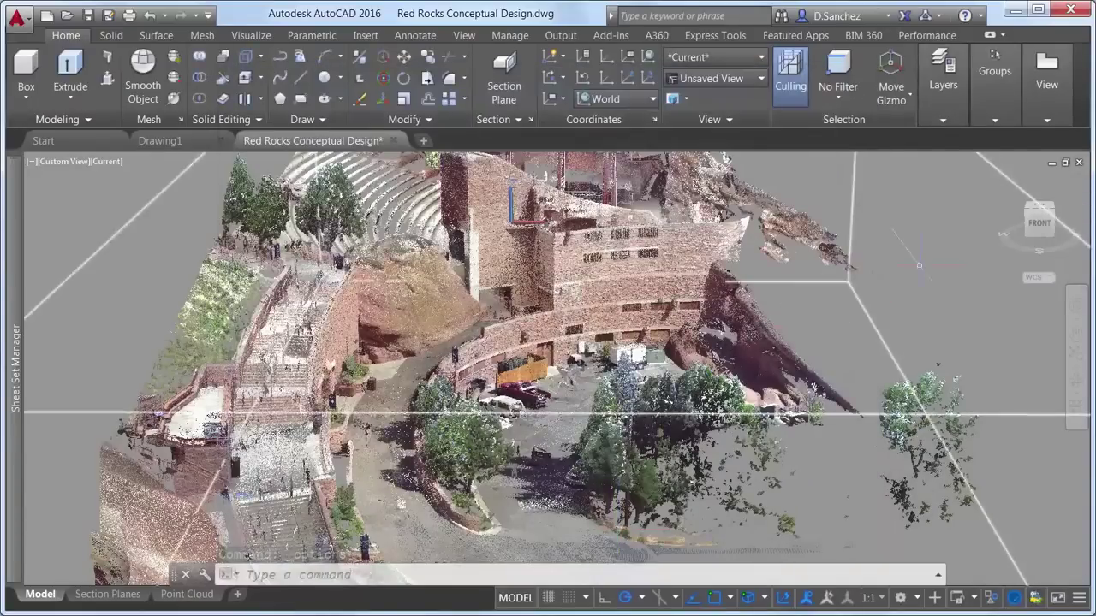
Step: Switch the ViewCube to Parallel projection and Top view, then select the point cloud
right_click(1030, 225)
left_click(945, 250)
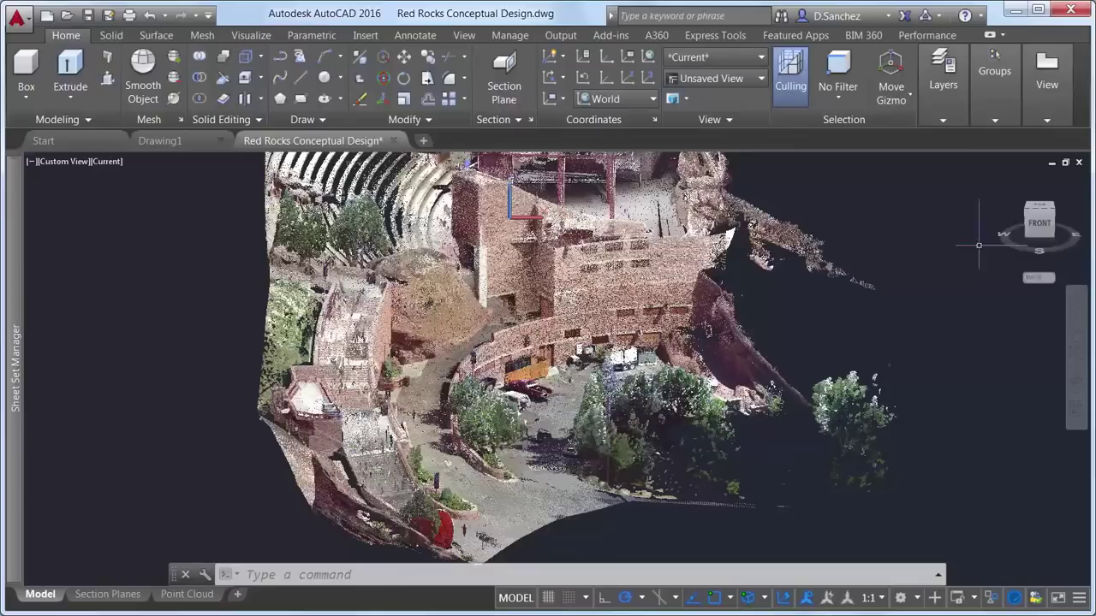
left_click(1033, 203)
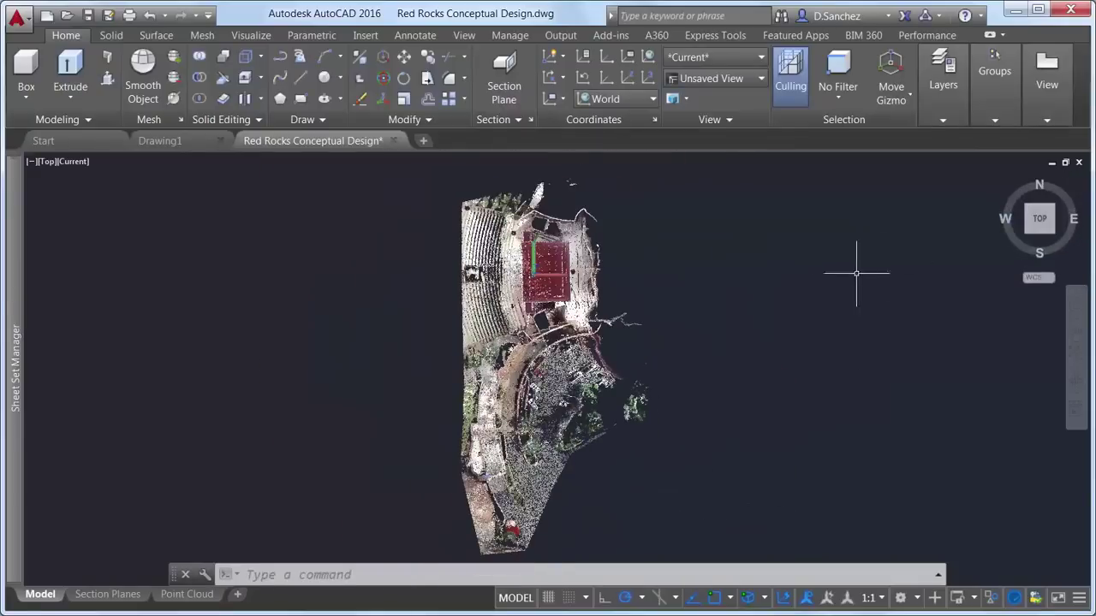
left_click(577, 314)
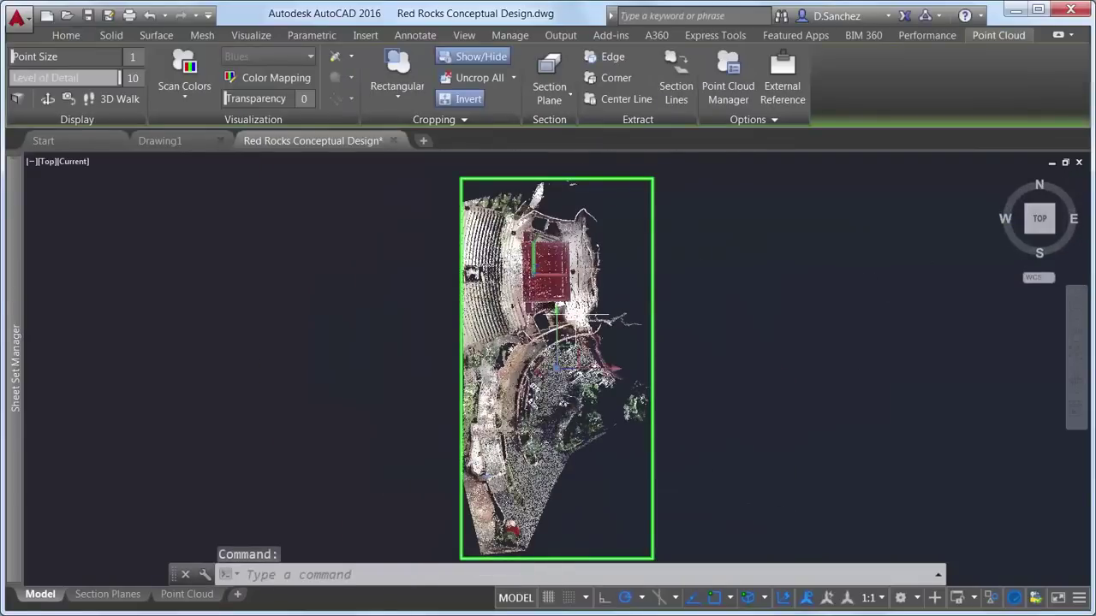
Step: Crop the point cloud to a rectangle around the stage, keep the inside points, and save it as 'STAGE'
left_click(397, 77)
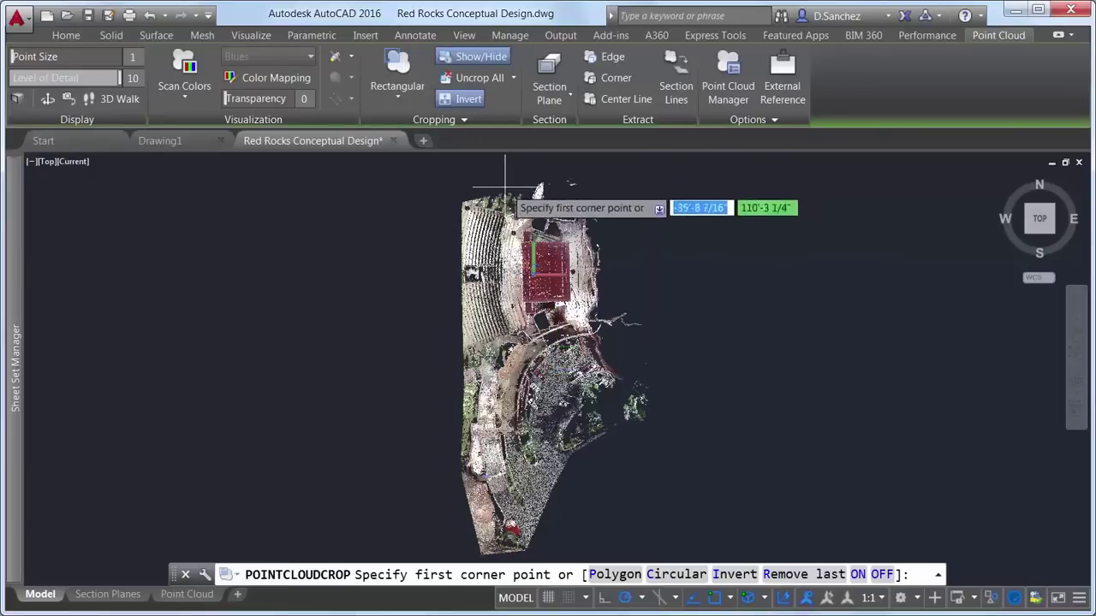
left_click(514, 224)
left_click(575, 317)
key("Down")
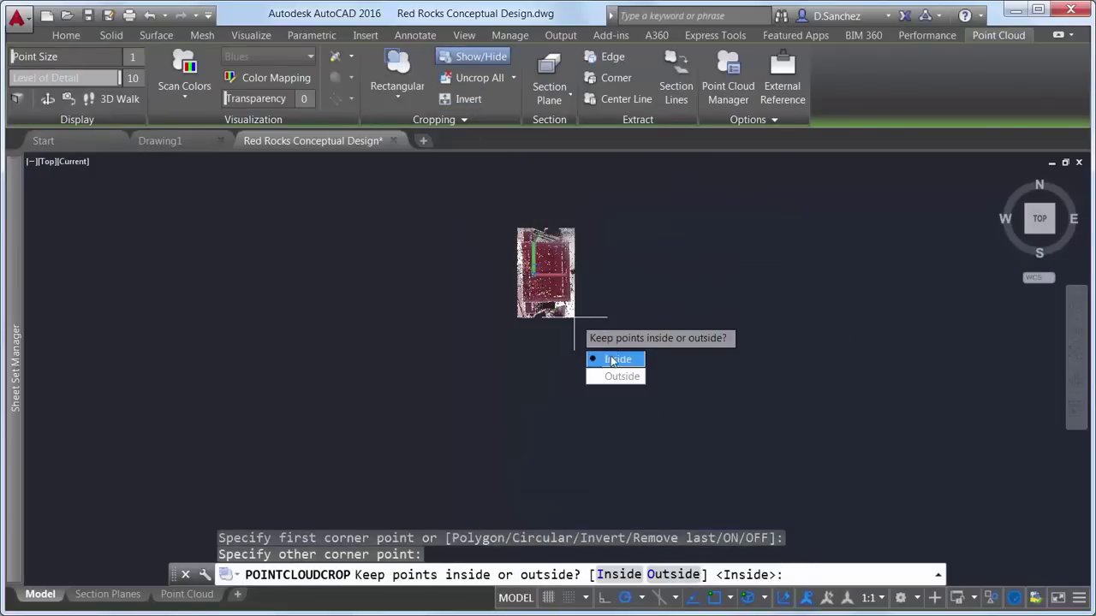
key("Return")
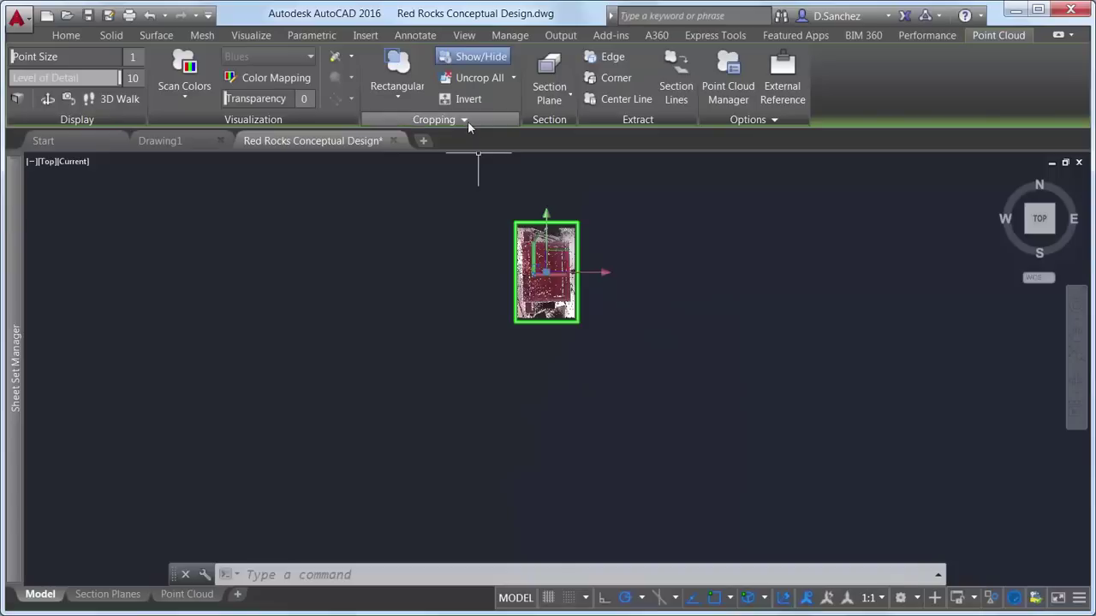
left_click(468, 120)
left_click(370, 141)
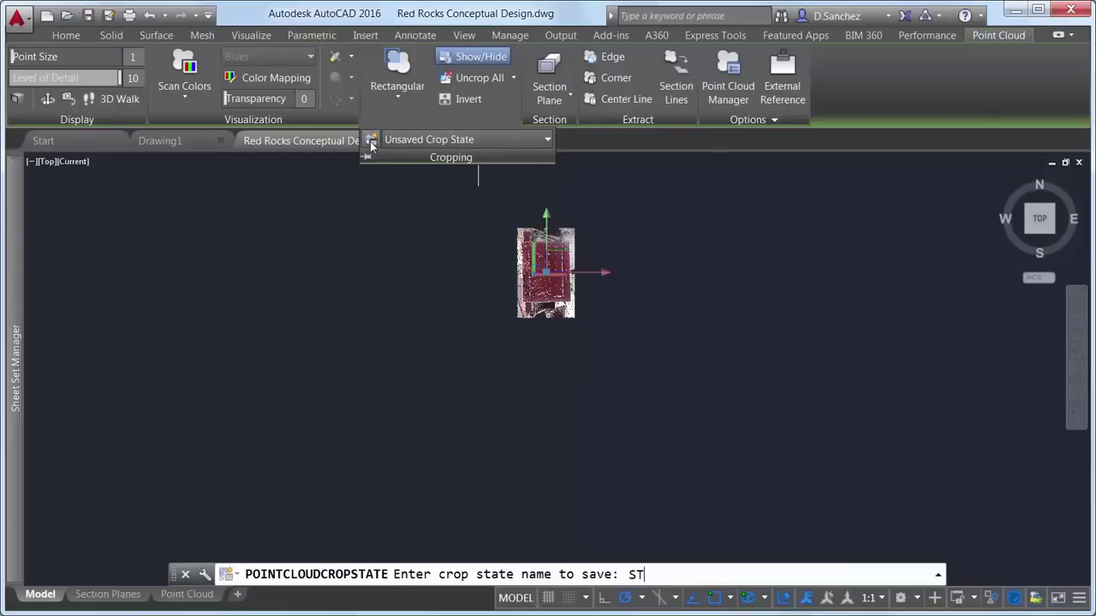
type("STAGE")
key("Return")
Step: Uncrop the cloud, crop the south tower area, and save it as 'SOUTH TOWER'
left_click(463, 75)
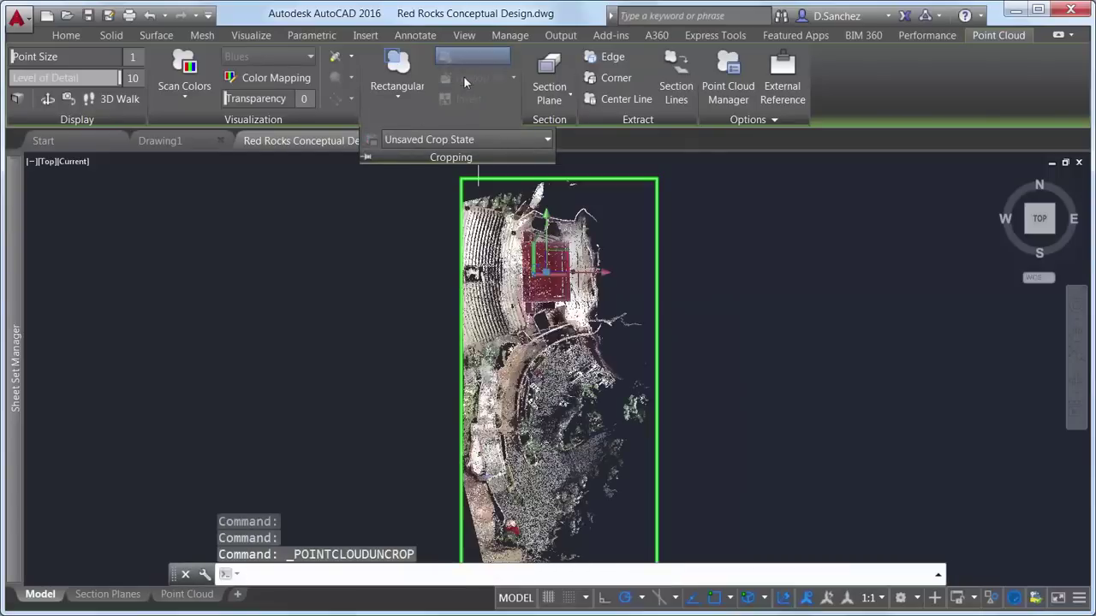
left_click(397, 68)
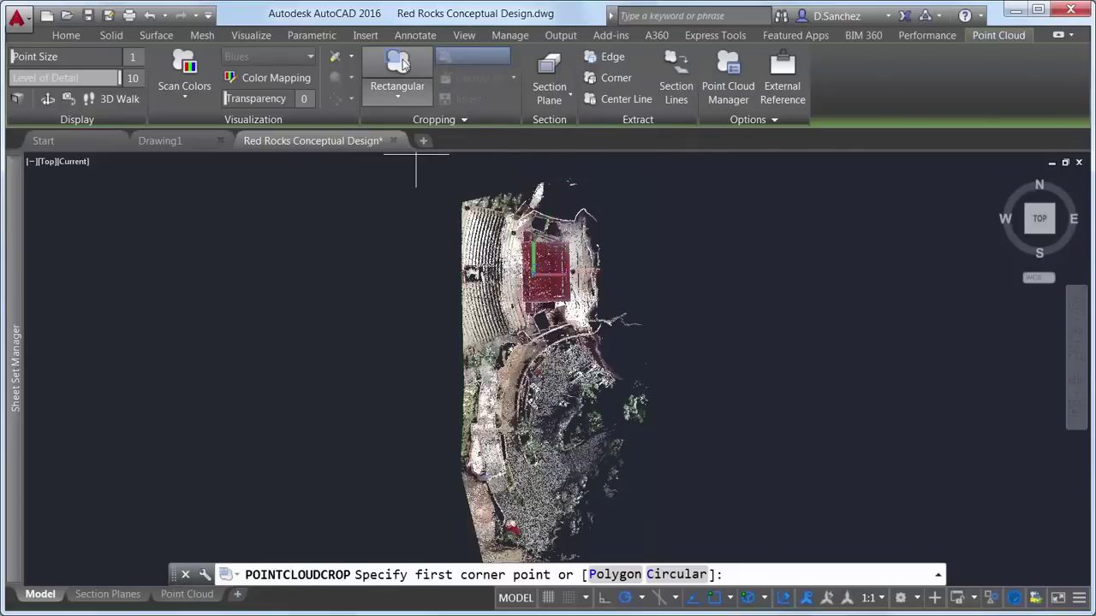
left_click(491, 322)
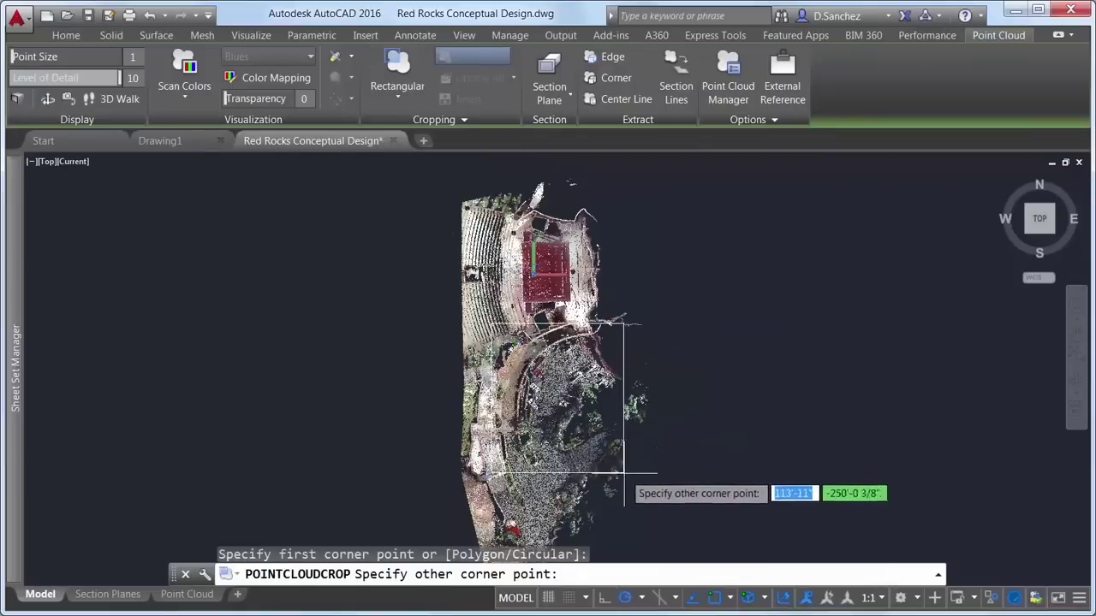
left_click(624, 476)
left_click(666, 517)
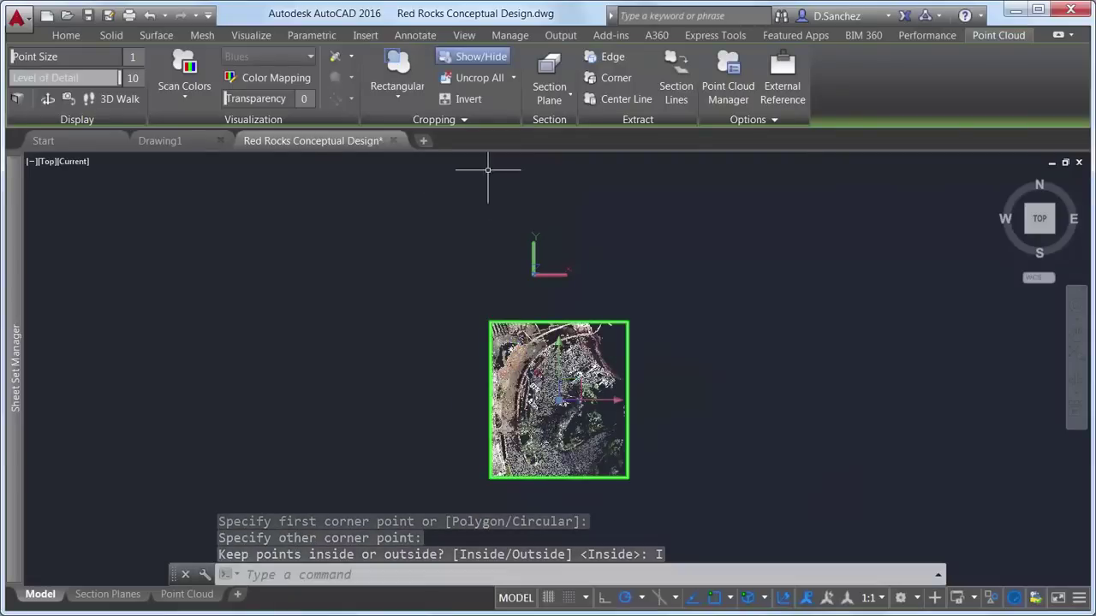
left_click(465, 119)
left_click(371, 139)
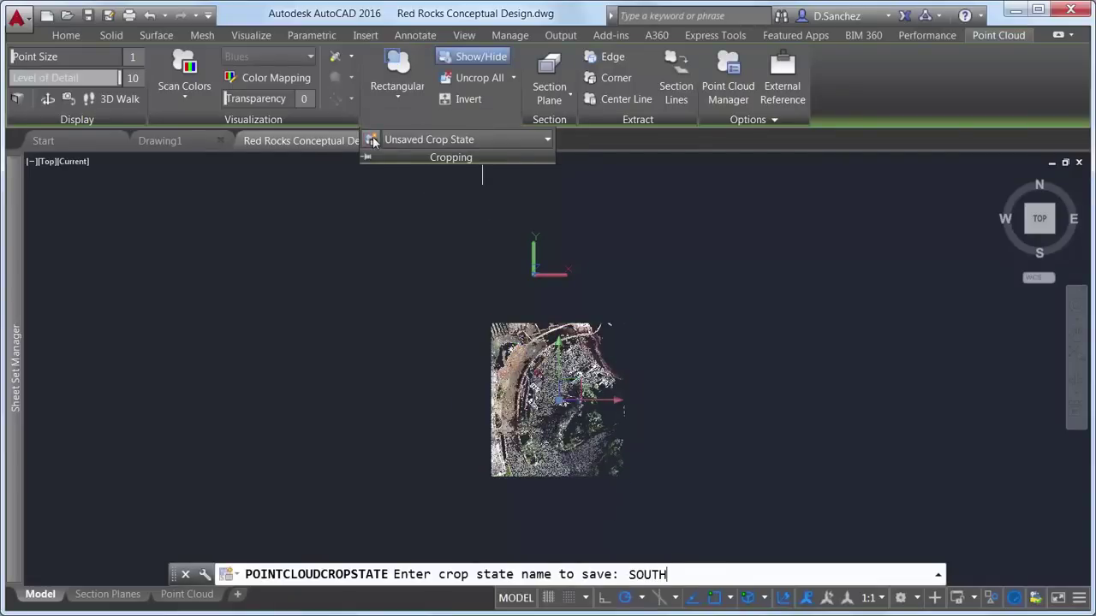
type("SOUTH TOWER")
key("Return")
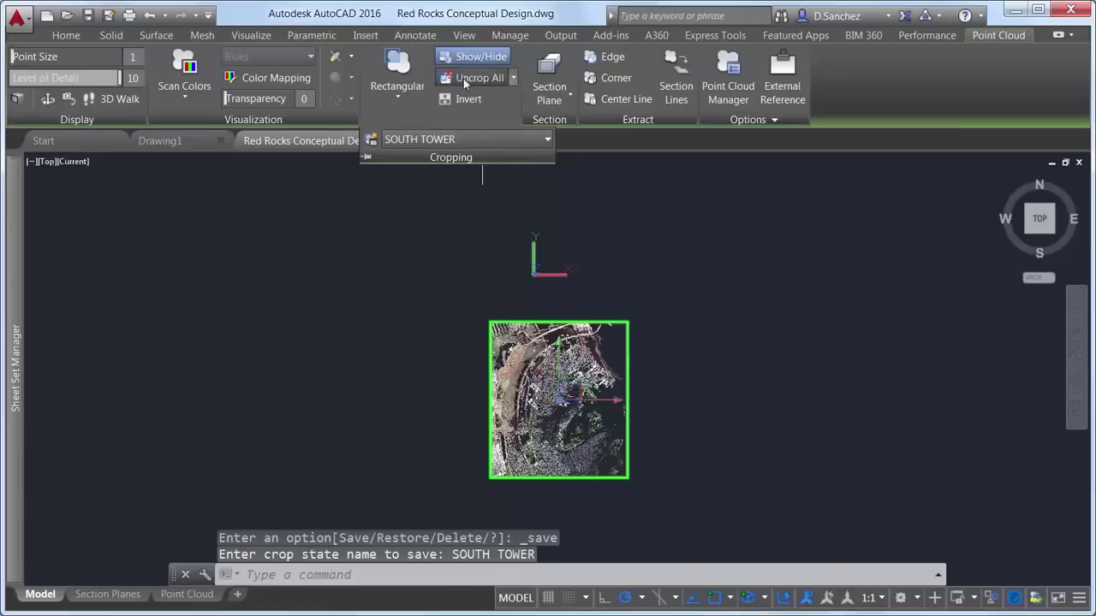
Step: Uncrop all, then restore the SOUTH TOWER crop state followed by STAGE
left_click(463, 78)
left_click(458, 138)
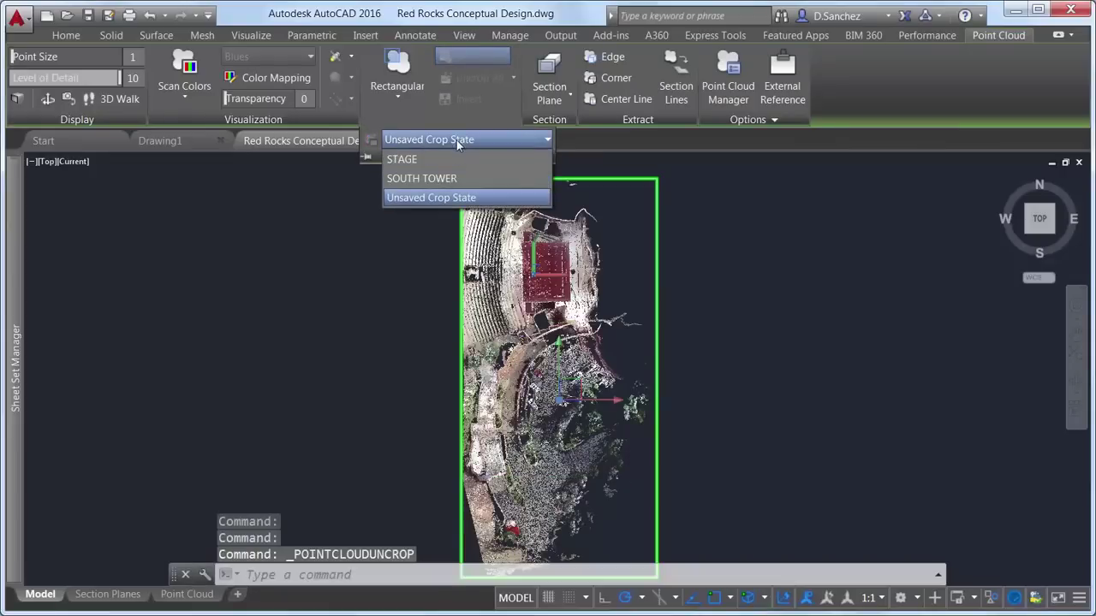
left_click(442, 180)
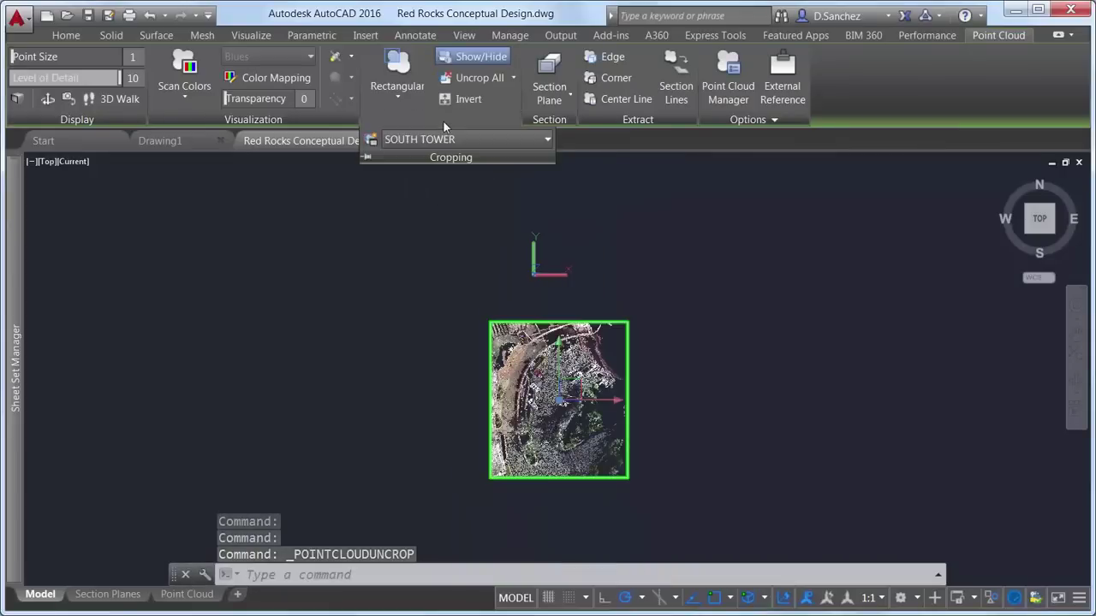
left_click(434, 143)
left_click(416, 159)
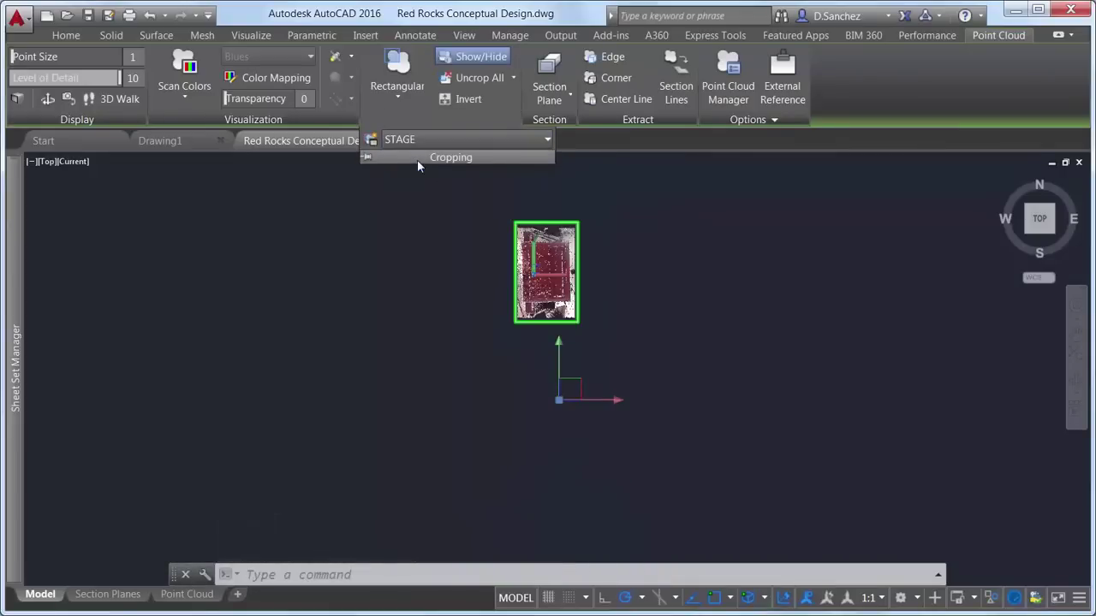
scroll(560, 176, "up", 4)
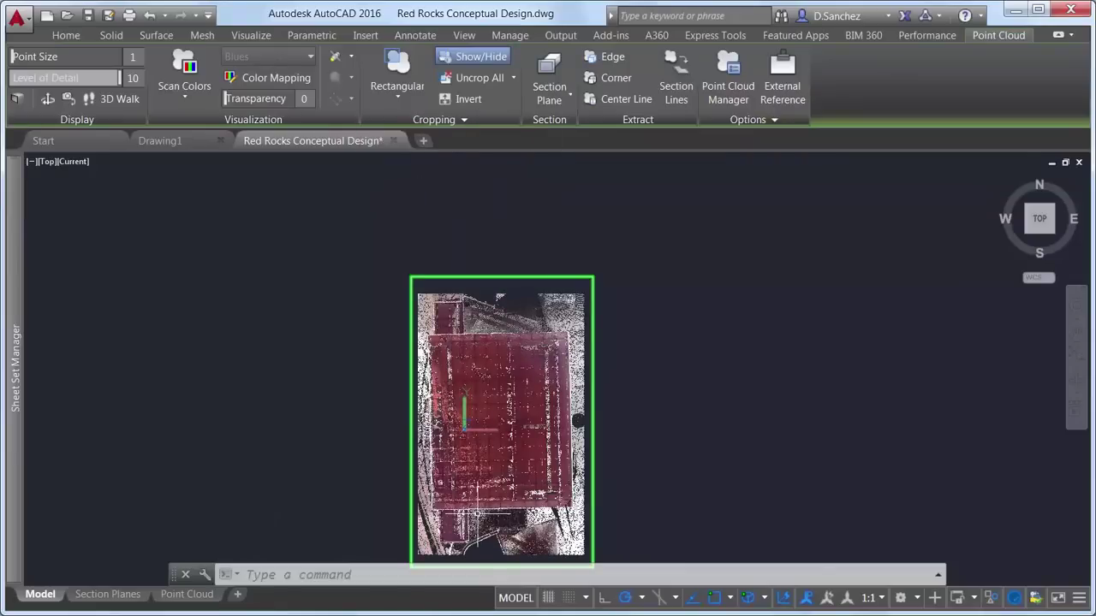
Step: Orbit the cropped stage point cloud into a 3D view and zoom in
middle_click_drag(500, 419, 548, 402, "shift")
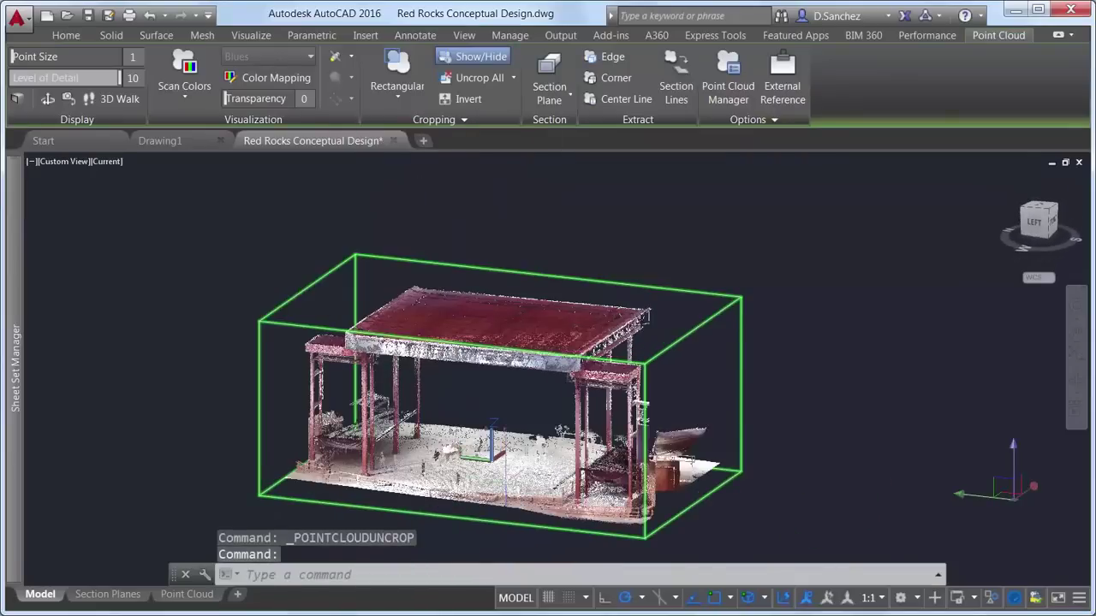
scroll(505, 481, "up", 3)
left_click(1079, 599)
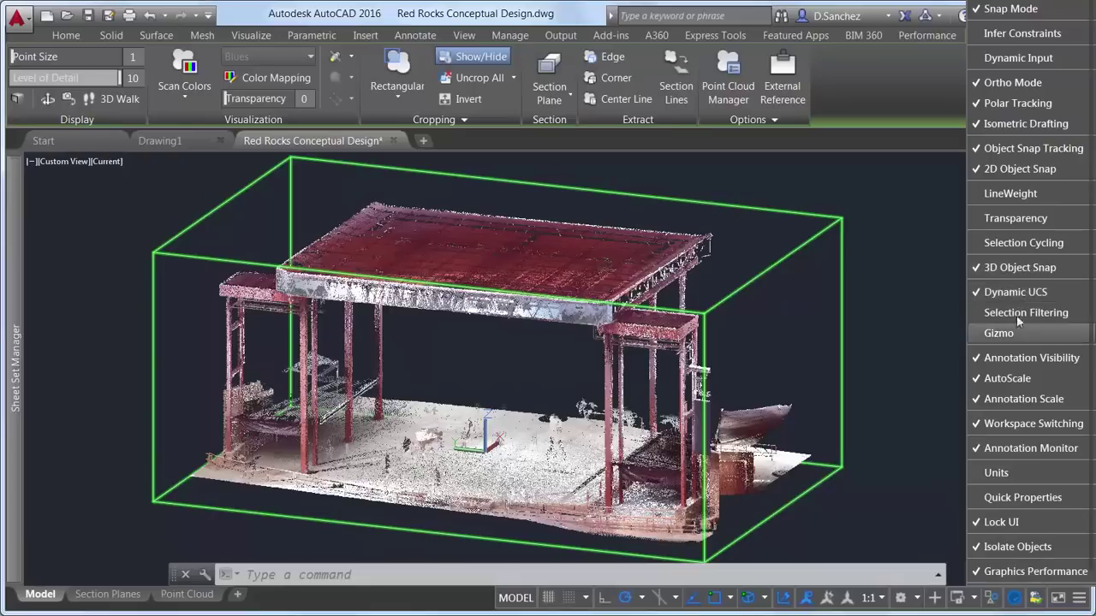
left_click(1077, 600)
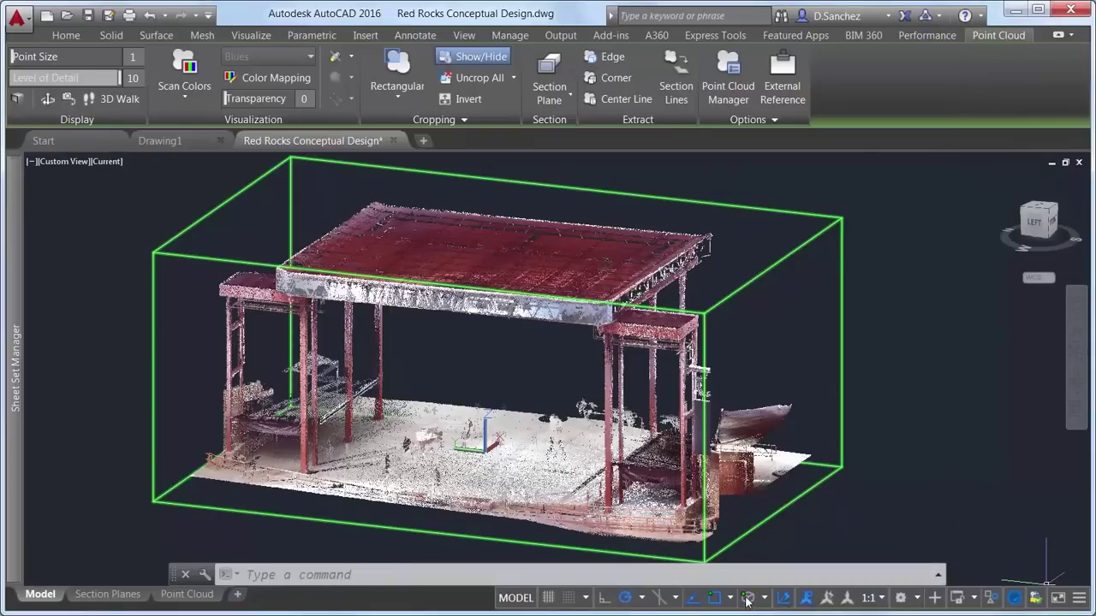
Step: Create a section plane through the stage point cloud and select it
left_click(566, 99)
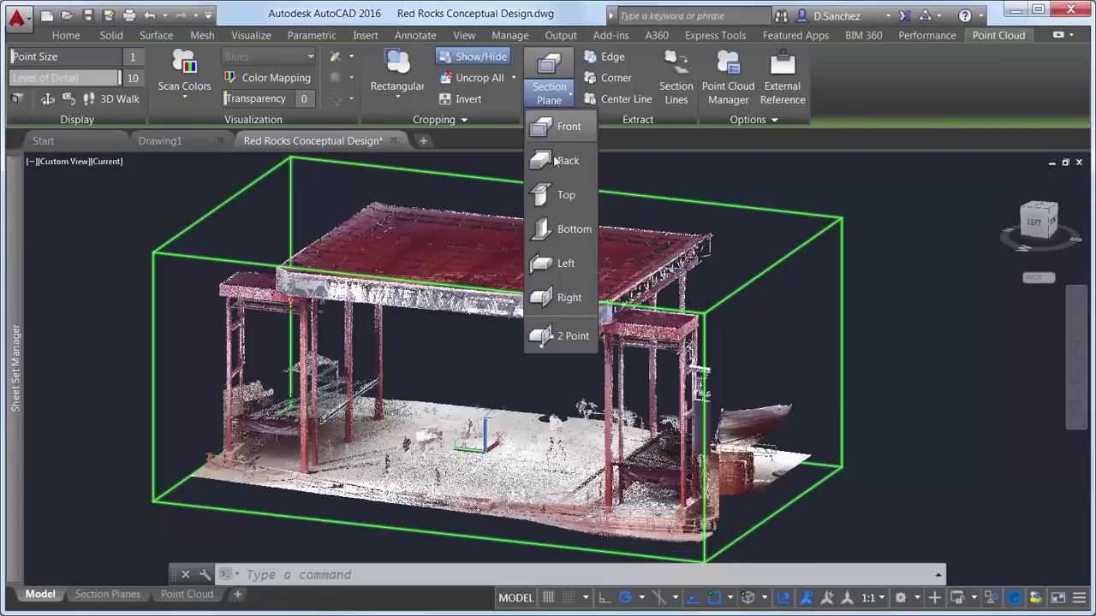
left_click(570, 335)
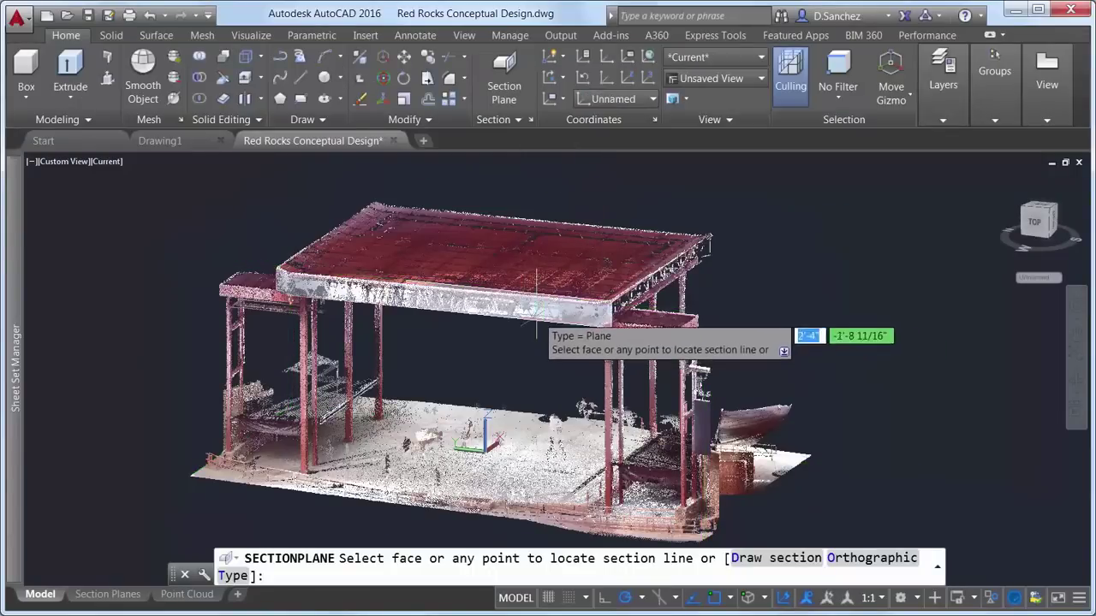
left_click(490, 295)
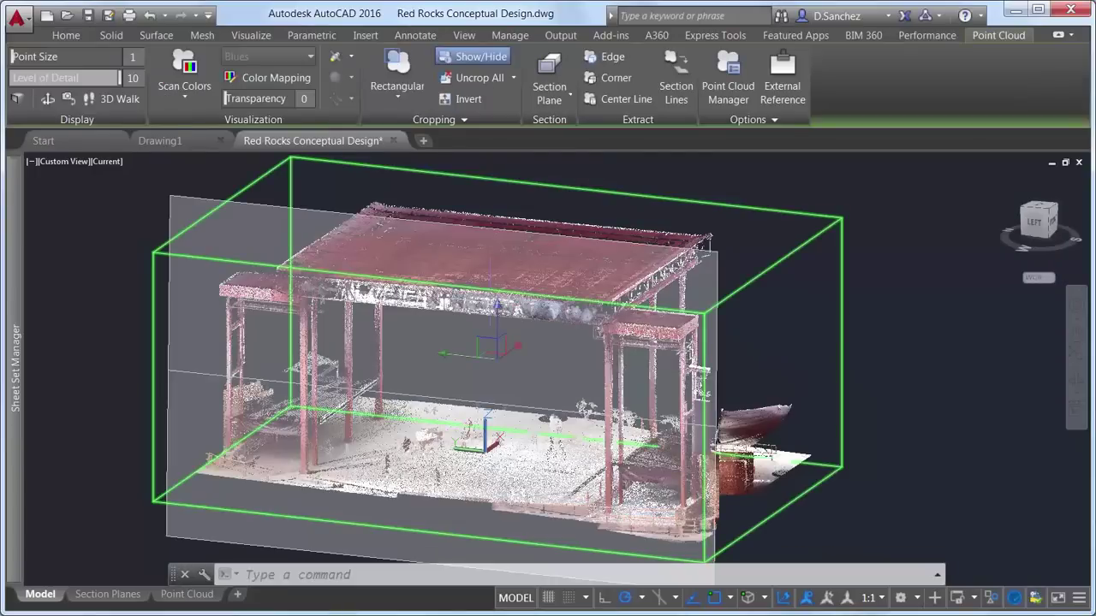
key("Escape")
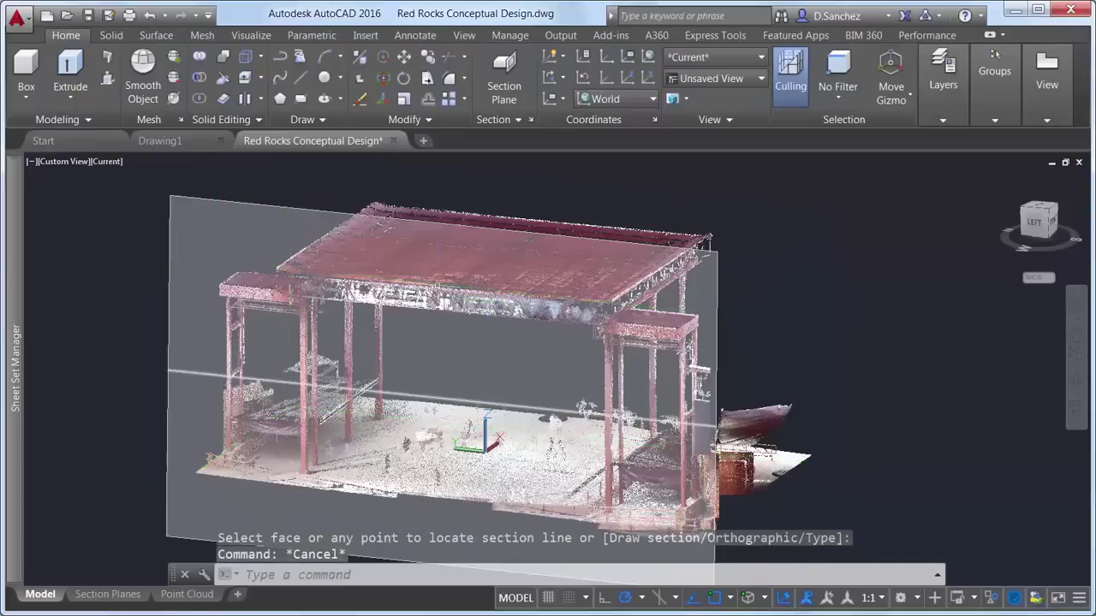
left_click(307, 208)
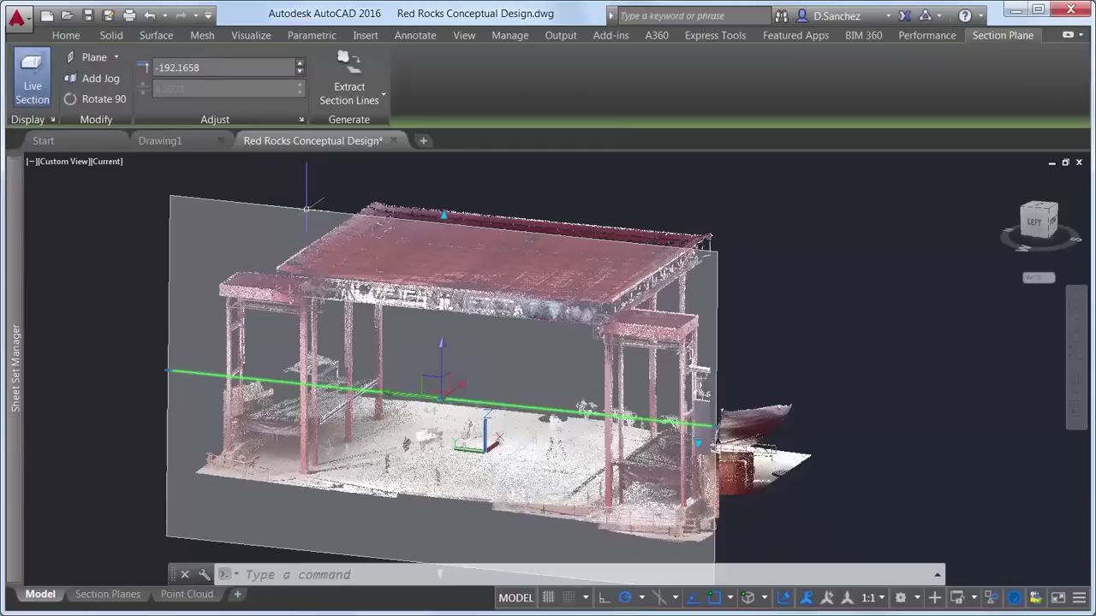
Step: Make the section plane a Slice at offset -100 with 2.0000 thickness
left_click(116, 58)
left_click(106, 120)
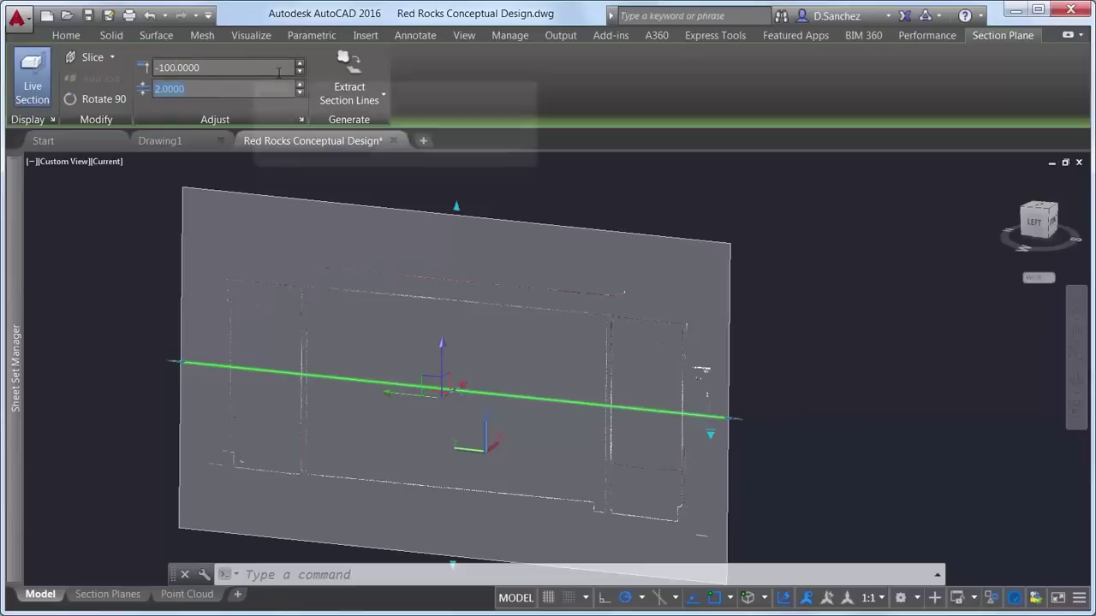
left_click(355, 71)
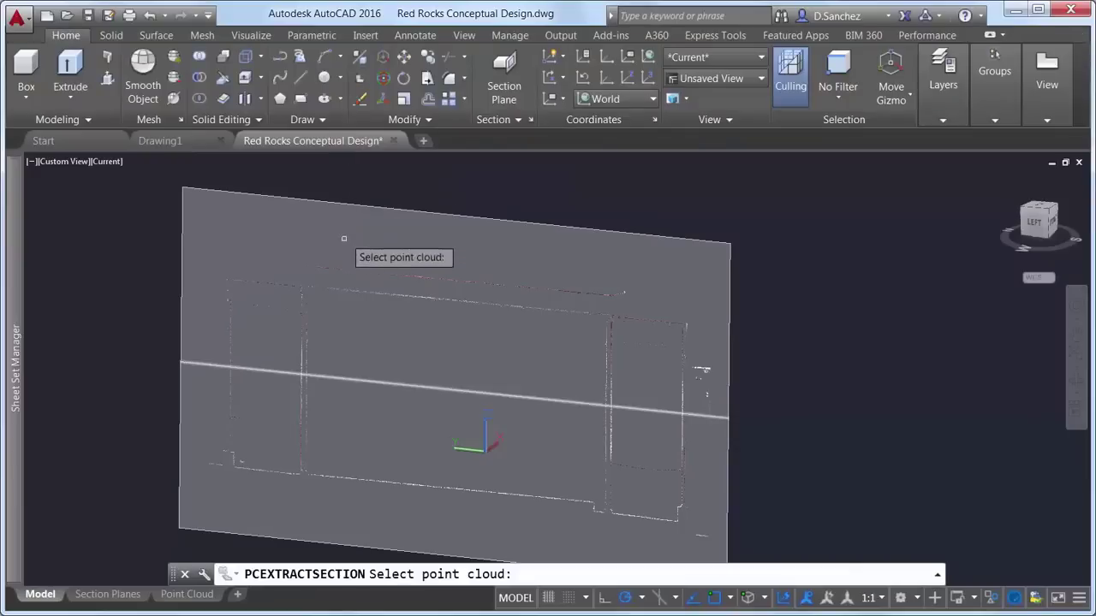
Step: Extract section lines from the point cloud, regenerate with 2" minimum length and 2' tolerance, and accept them
left_click(343, 290)
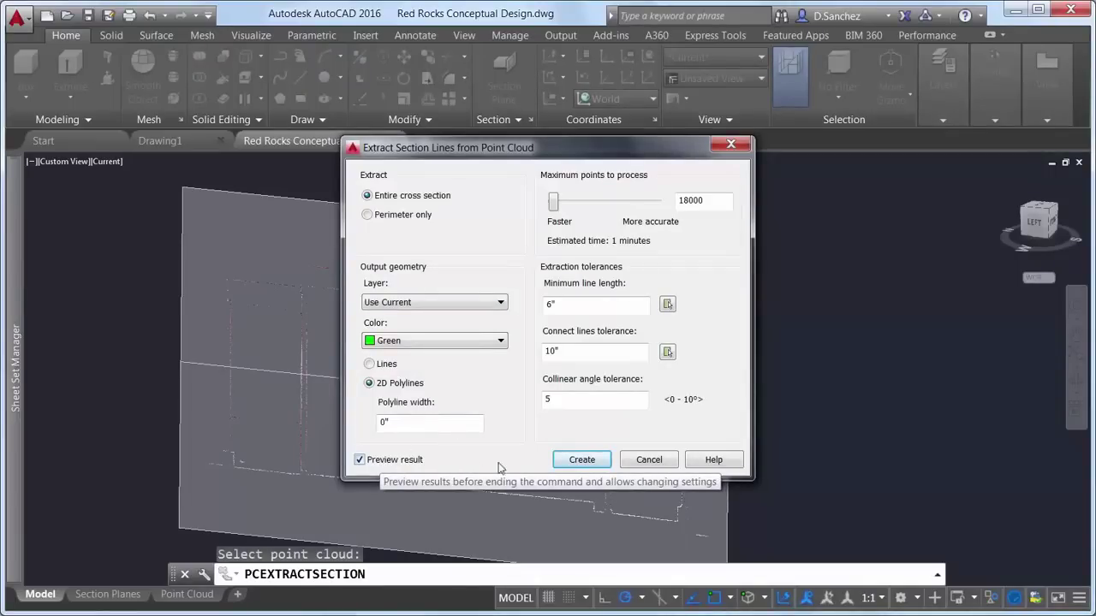
left_click(554, 462)
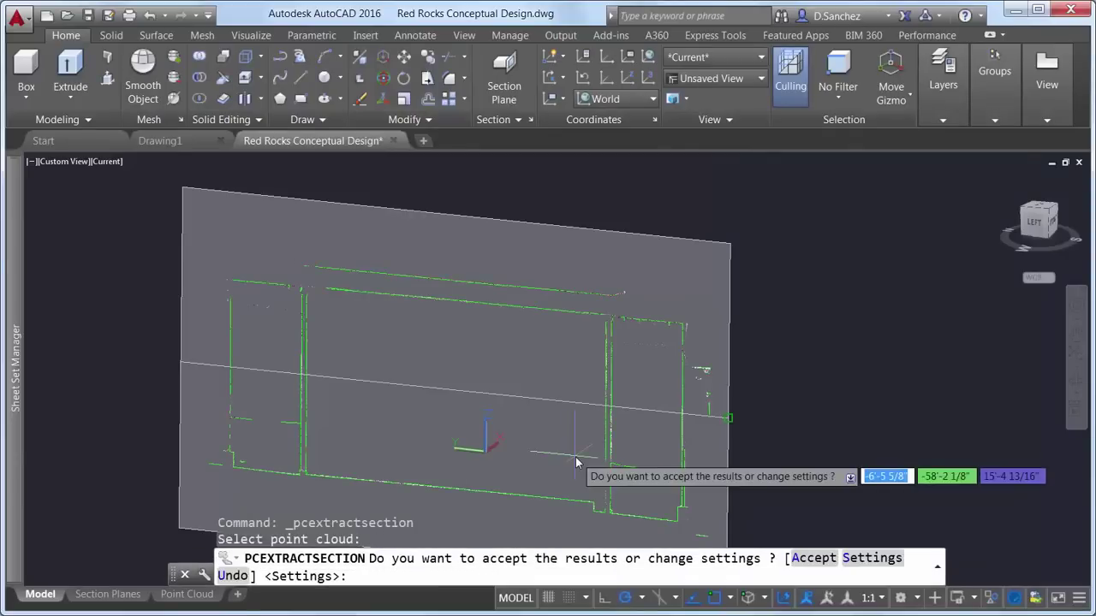
left_click(866, 558)
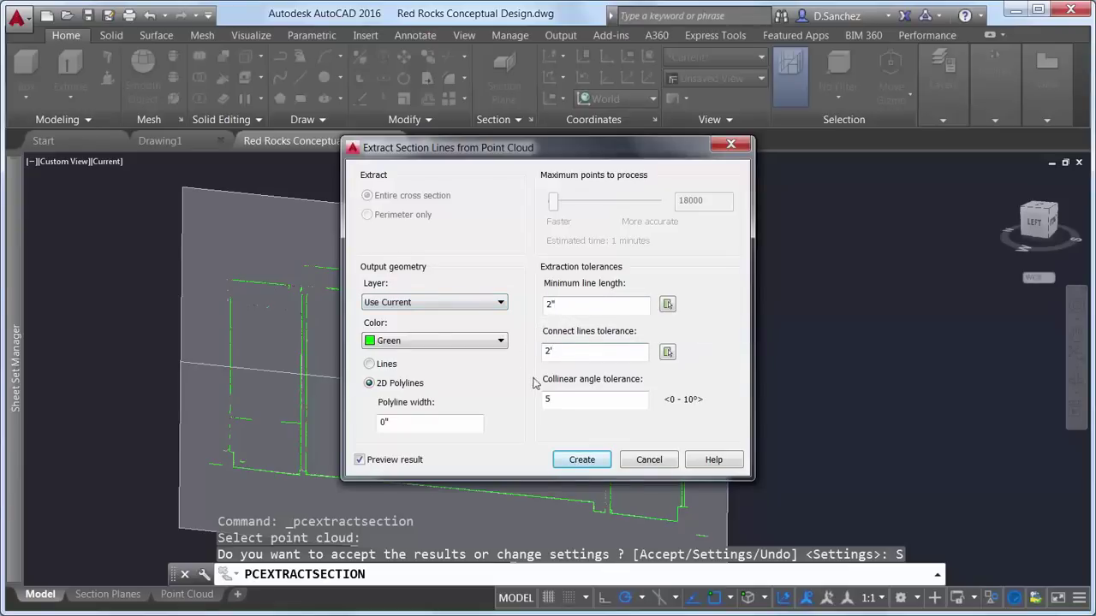
left_click(579, 461)
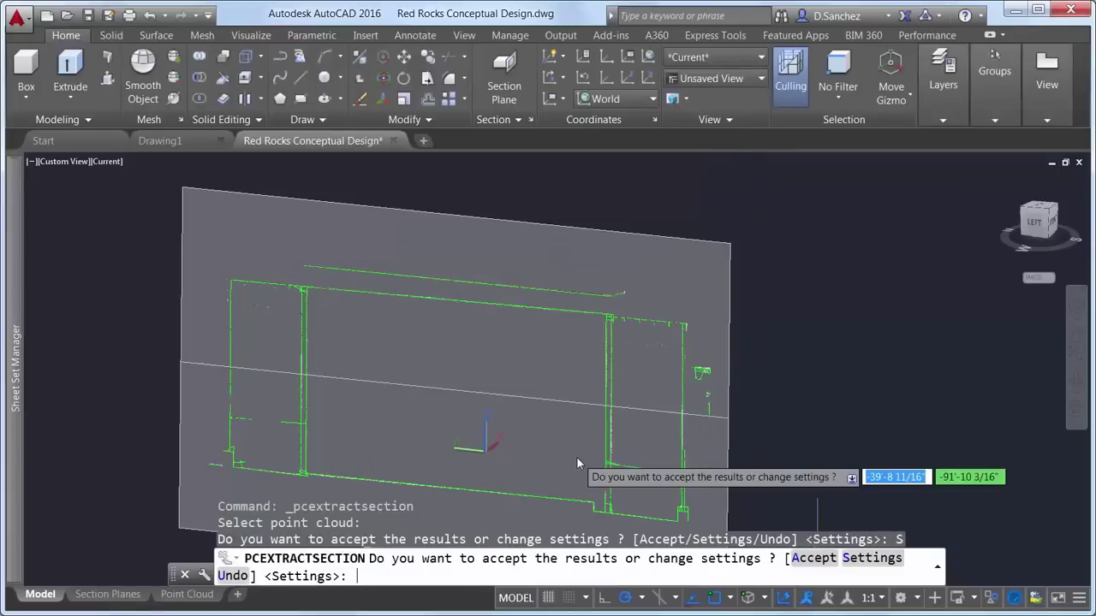
left_click(813, 558)
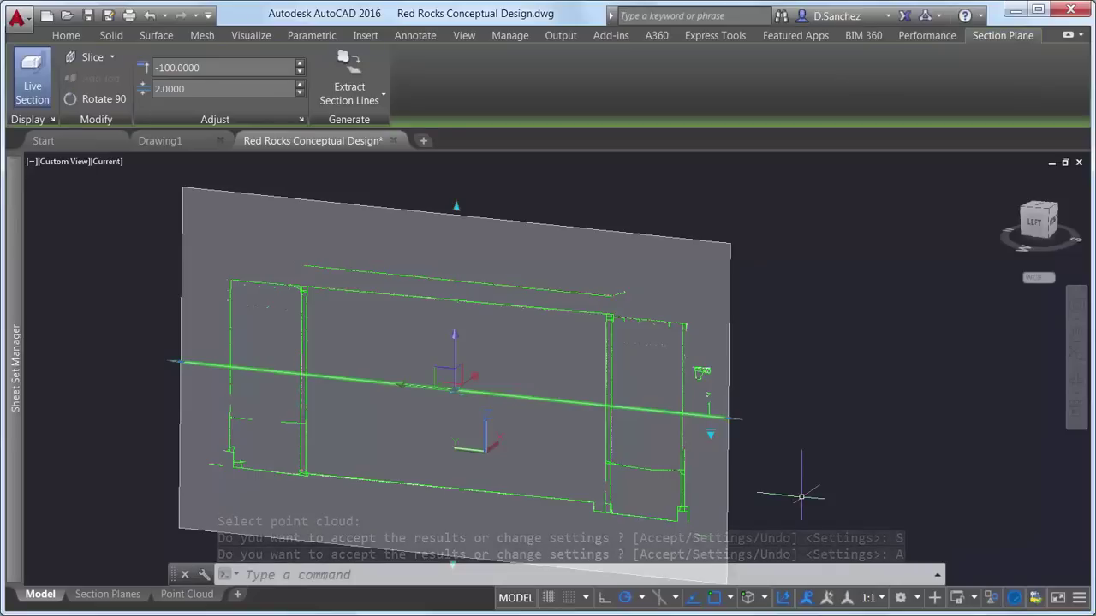
Step: Erase the section plane, zoom into the Left view, and fade the selected point cloud
right_click(732, 475)
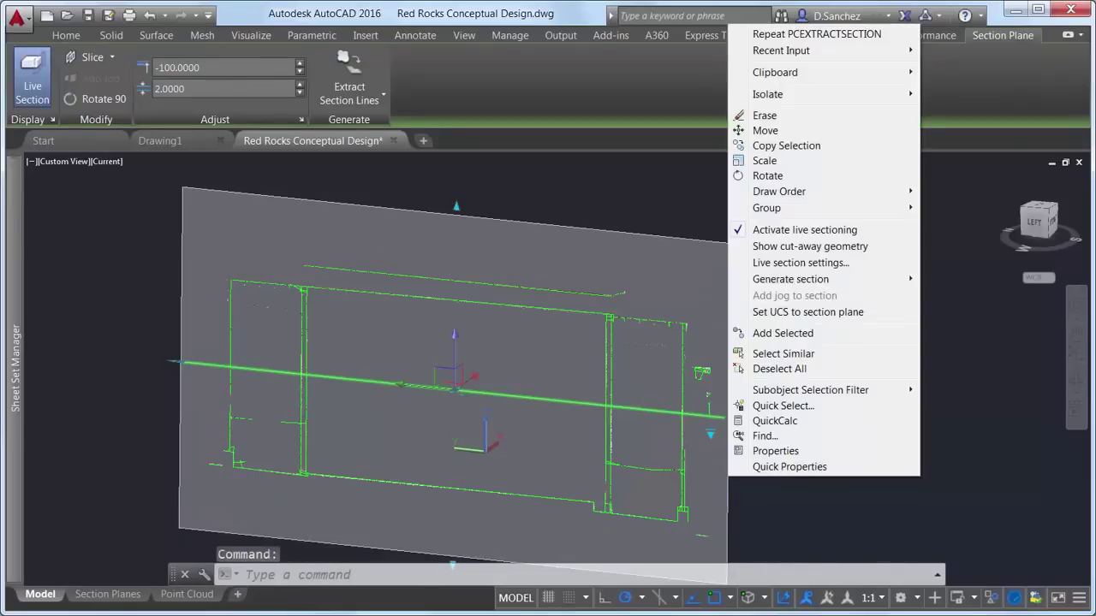
left_click(757, 118)
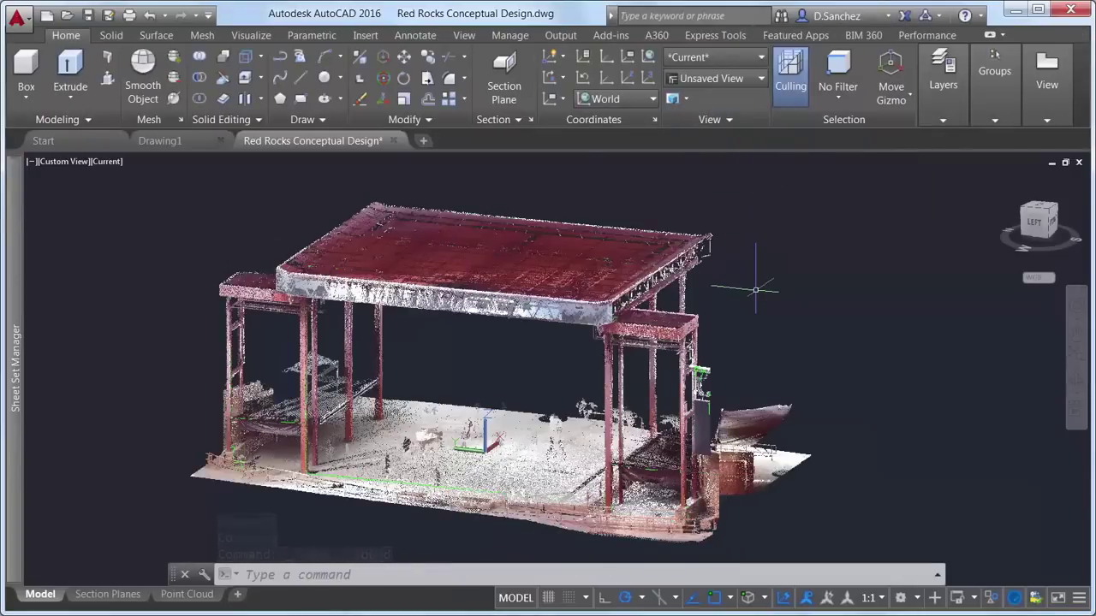
left_click(1023, 228)
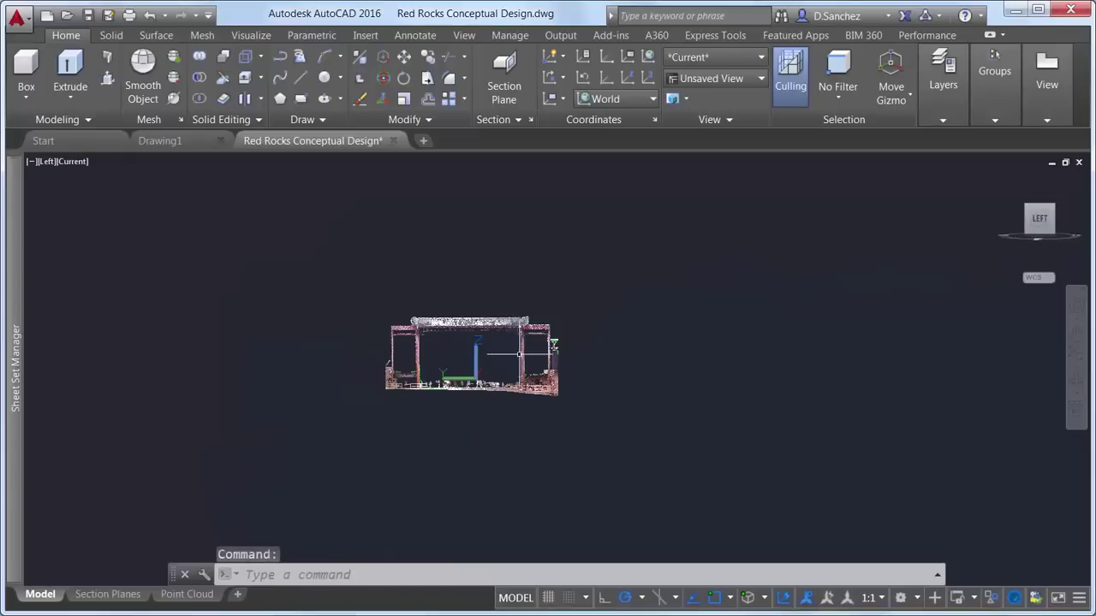
scroll(454, 347, "up", 5)
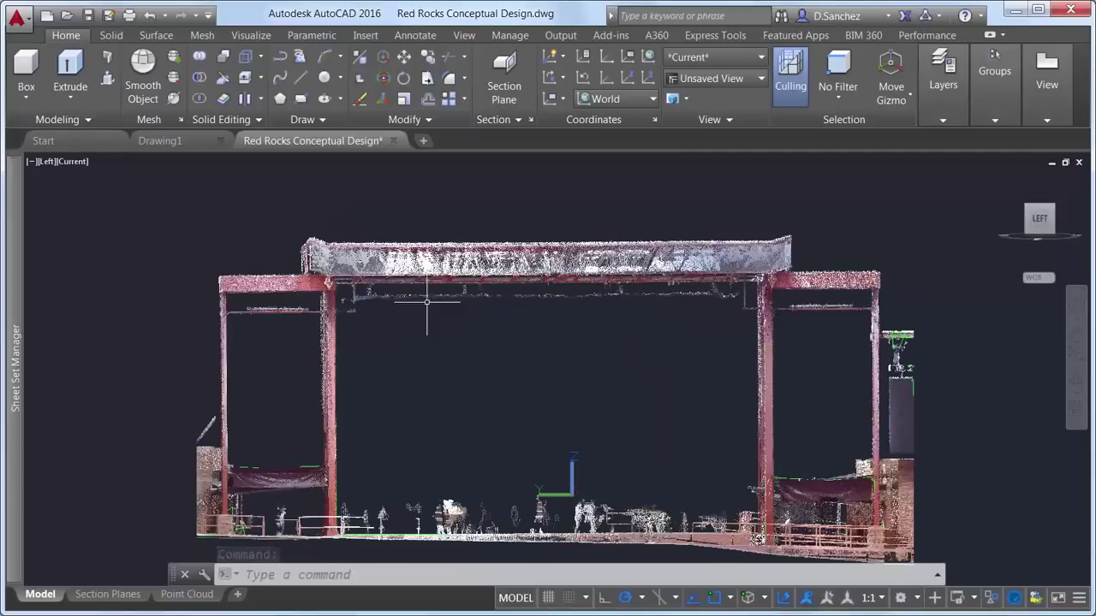
left_click(415, 264)
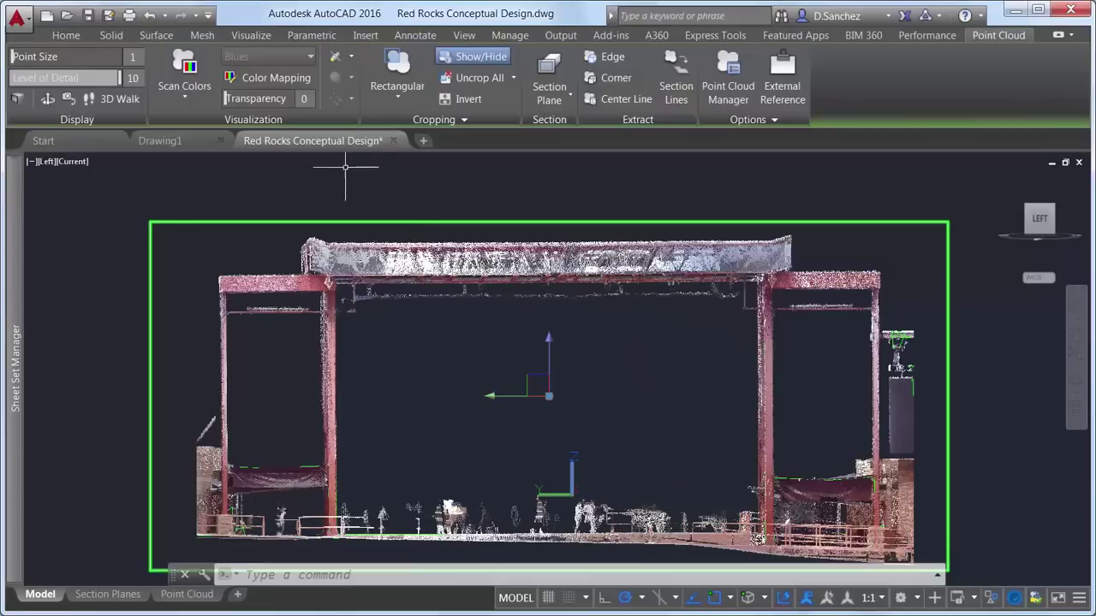
mouse_move(227, 98)
left_mouse_down()
mouse_move(317, 100)
mouse_move(228, 97)
left_mouse_up()
Step: Restore the SOUTH TOWER crop state and orbit to look down at the tower
left_click(468, 121)
left_click(469, 138)
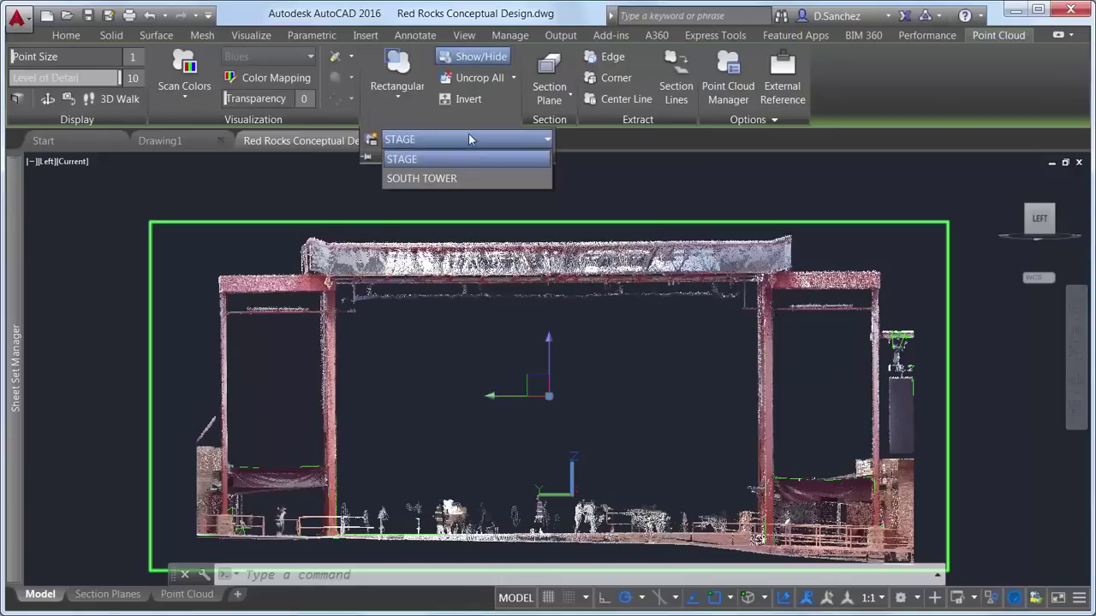
left_click(460, 178)
scroll(460, 178, "down", 3)
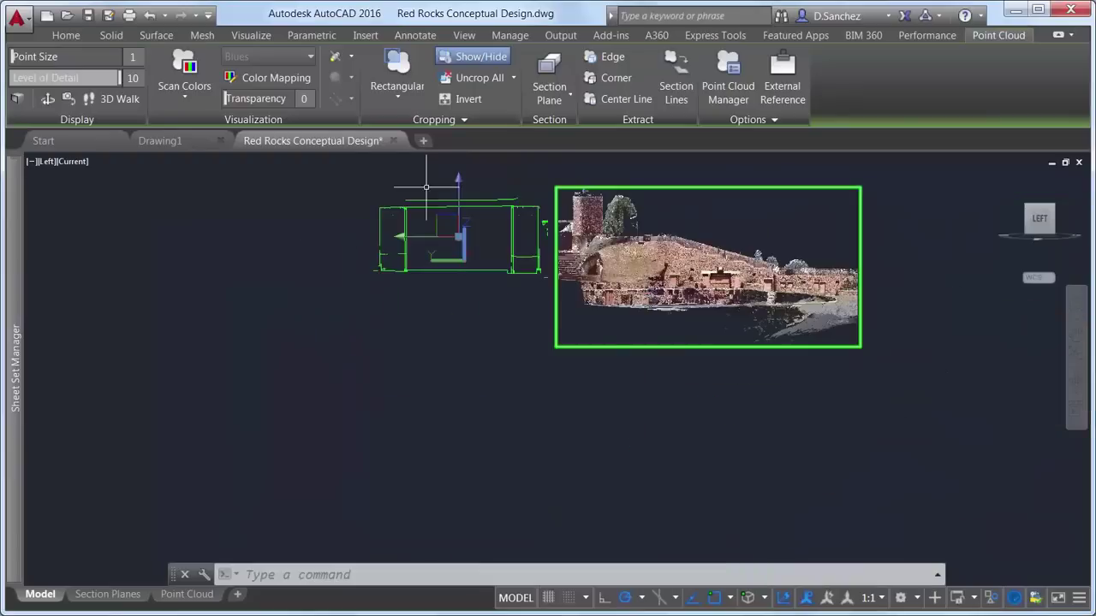
scroll(771, 253, "up", 5)
middle_click_drag(591, 257, 580, 608, "shift")
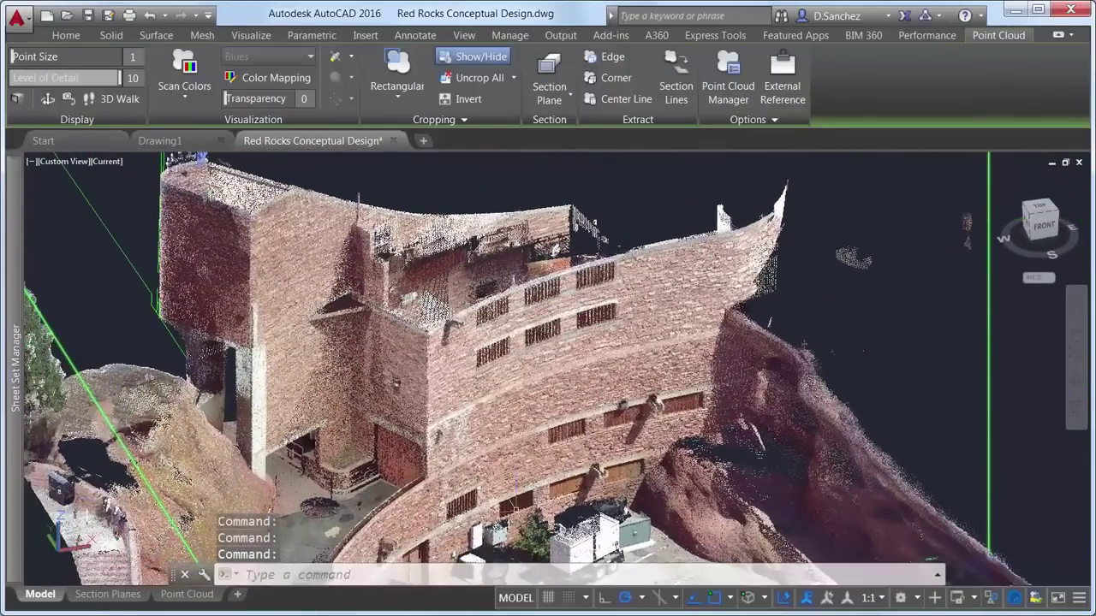
Step: Draw two rectangles on the south tower's brick wall, then set the point cloud transparency to 0
left_click(66, 35)
left_click(300, 99)
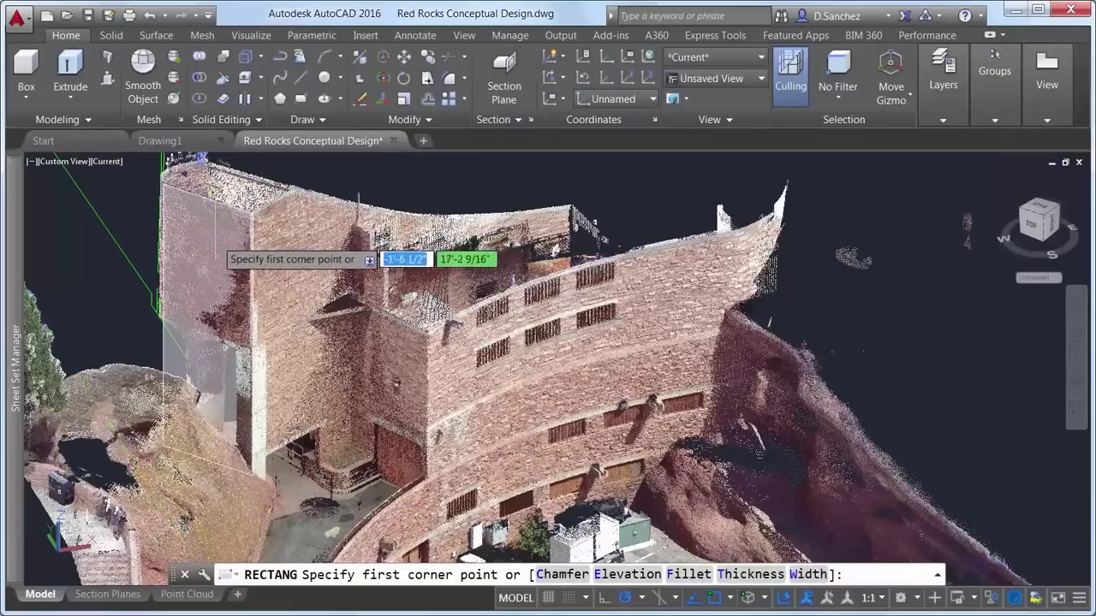
left_click(193, 247)
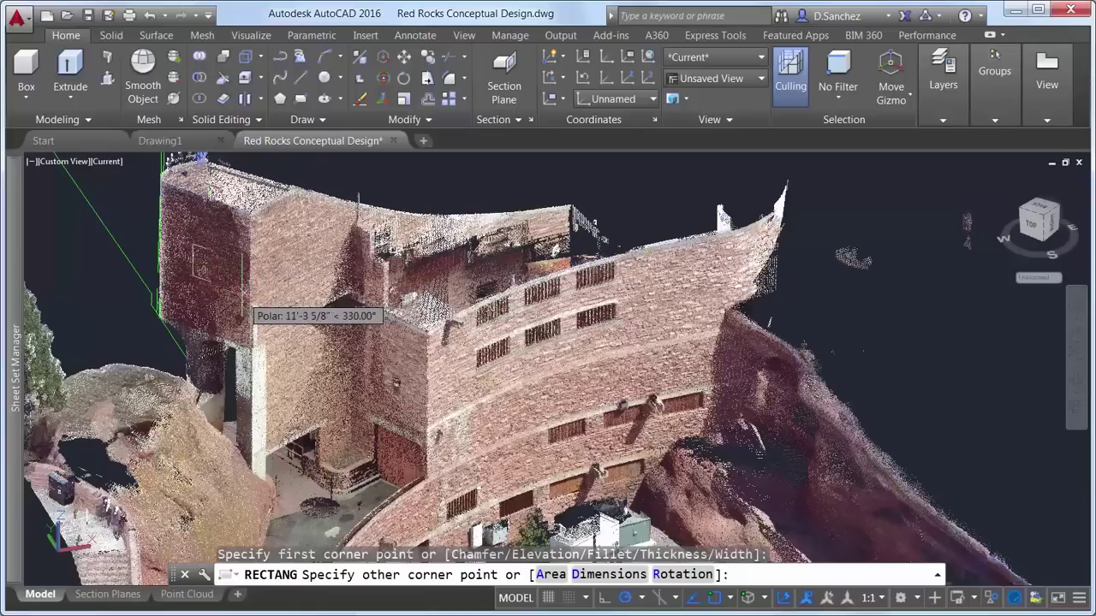
left_click(242, 300)
key("Return")
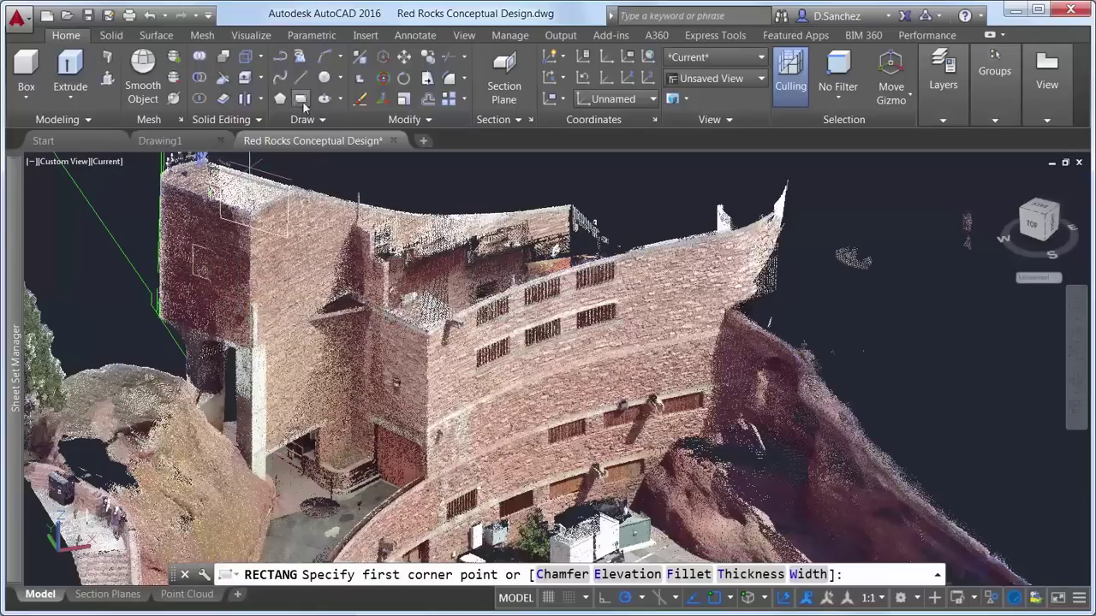
left_click(306, 104)
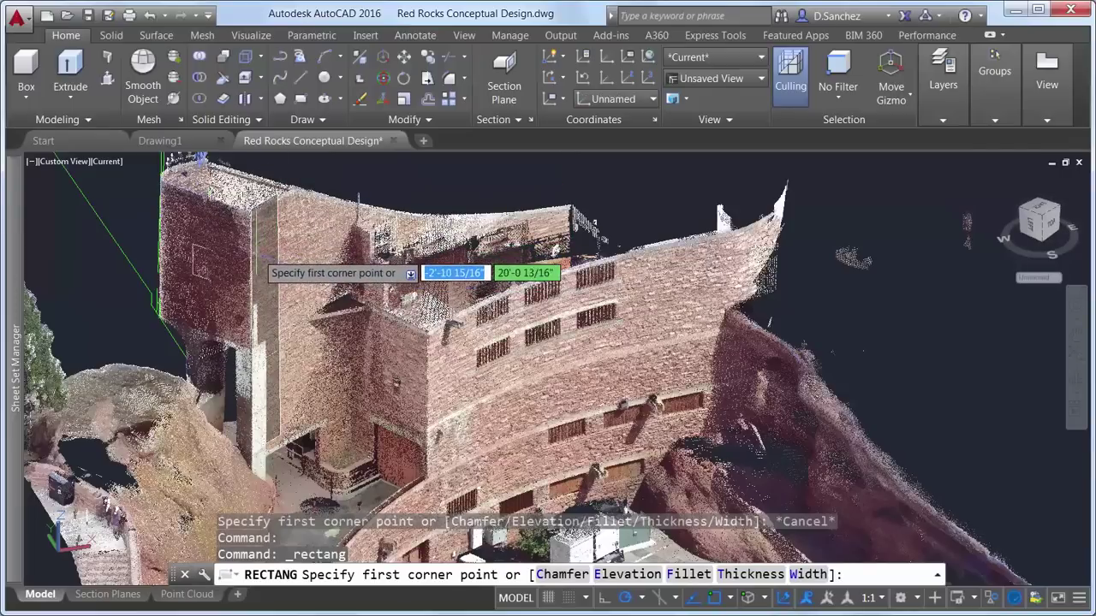
left_click(266, 269)
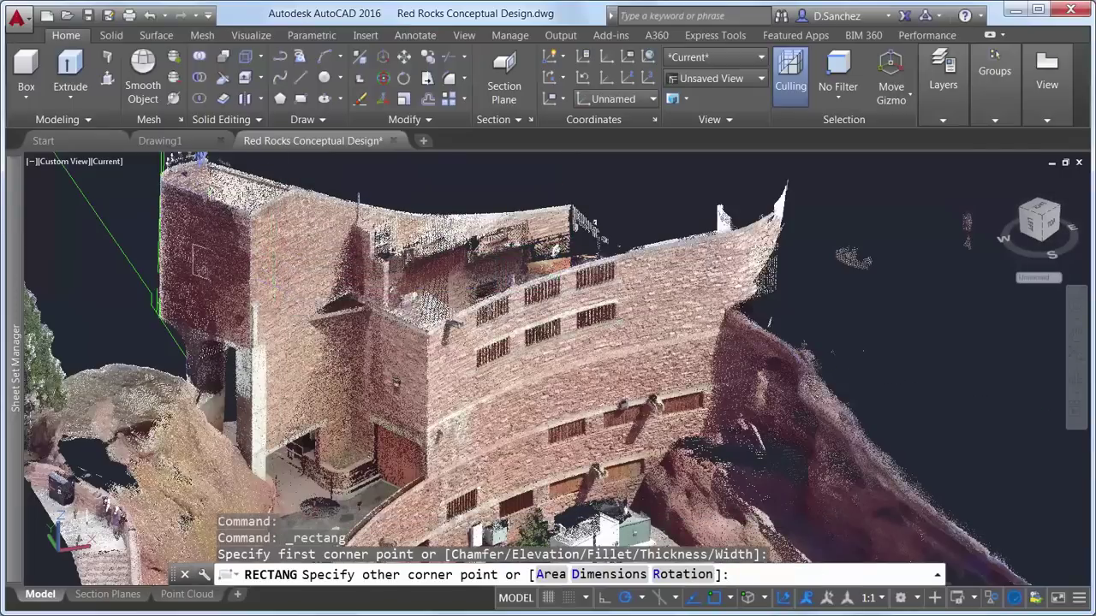
left_click(274, 295)
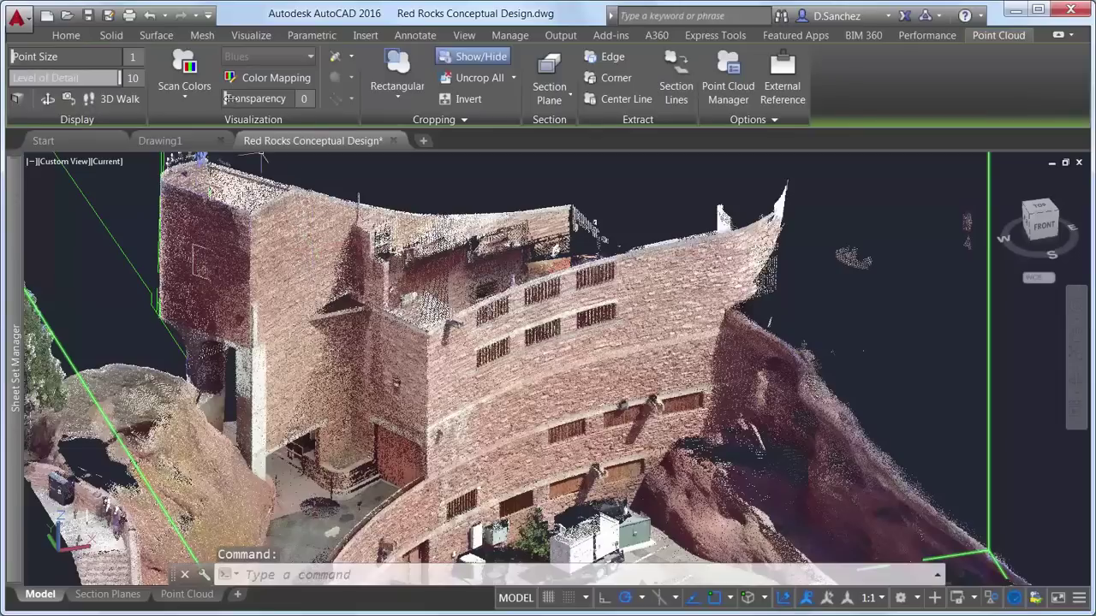
mouse_move(227, 98)
left_mouse_down()
mouse_move(325, 102)
mouse_move(224, 101)
left_mouse_up()
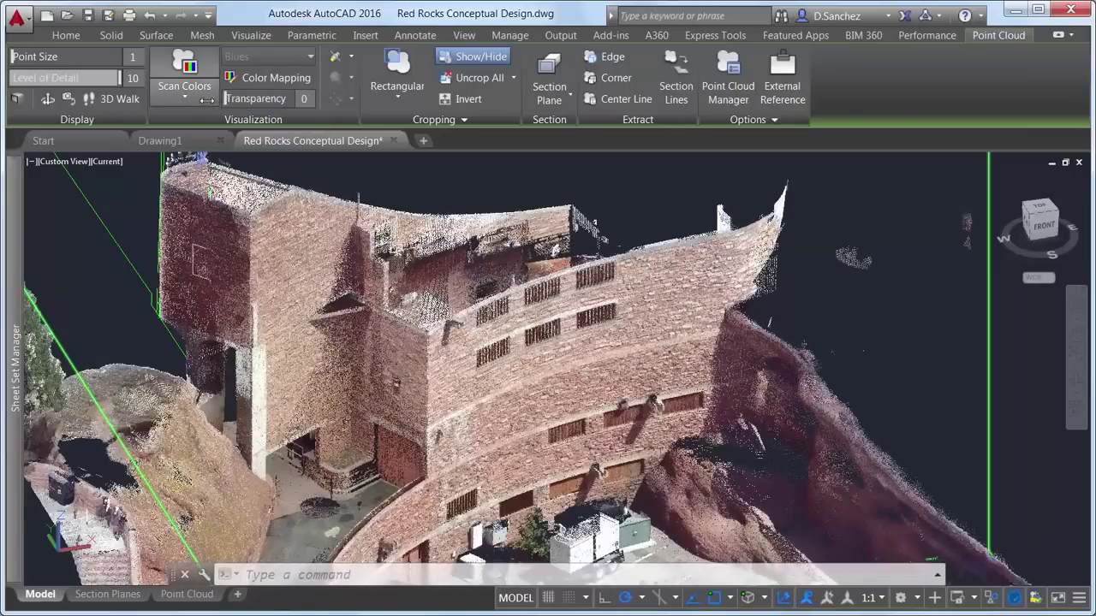
Step: Turn on 3D object snapping with a point-cloud snap option
key("F4")
key("F4")
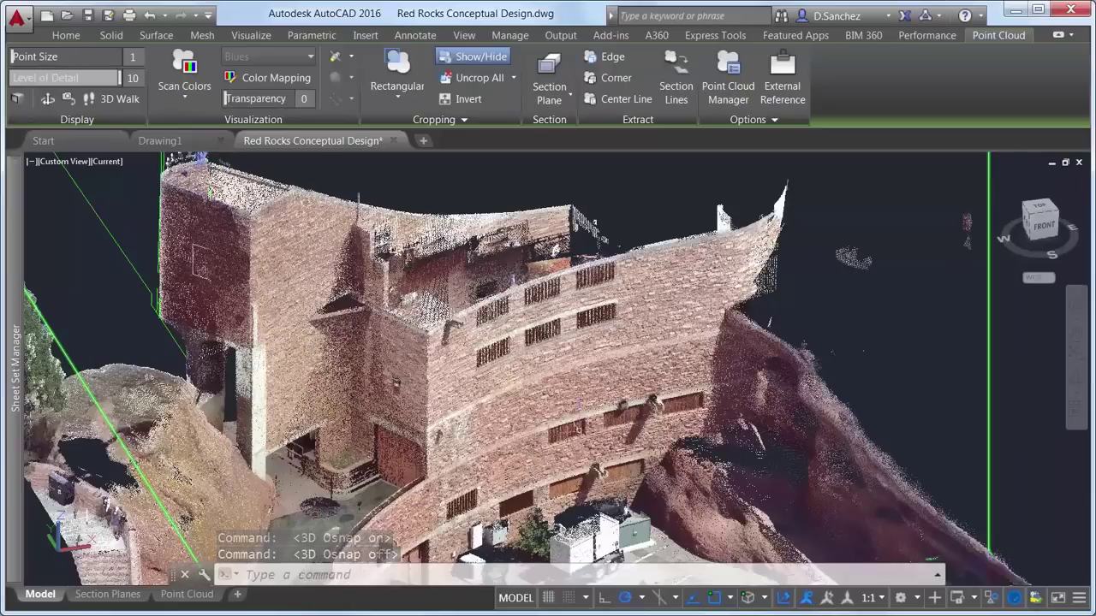
left_click(748, 597)
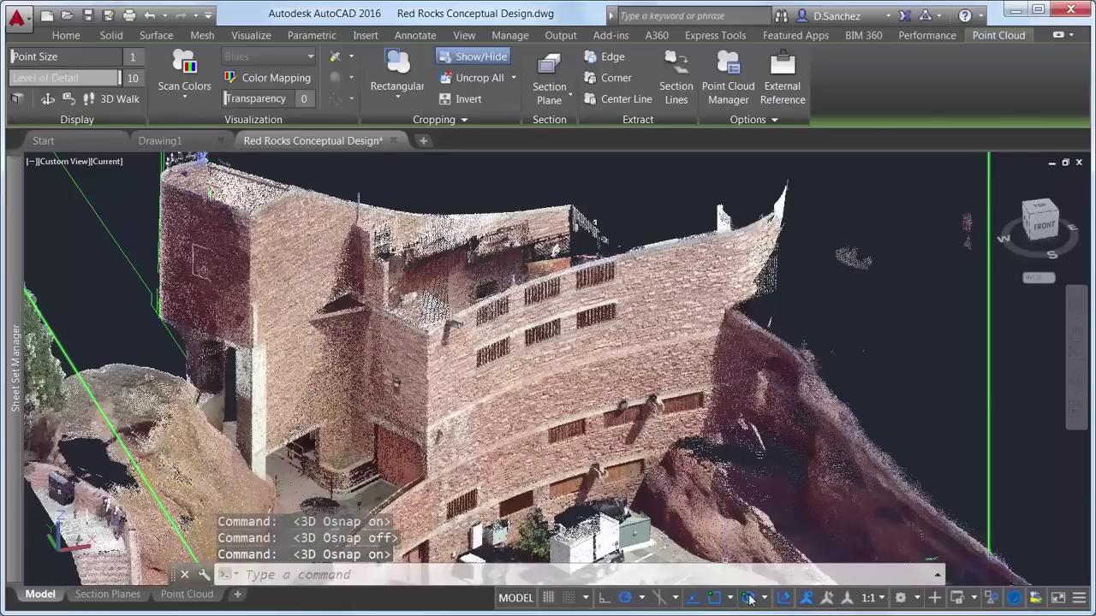
left_click(765, 599)
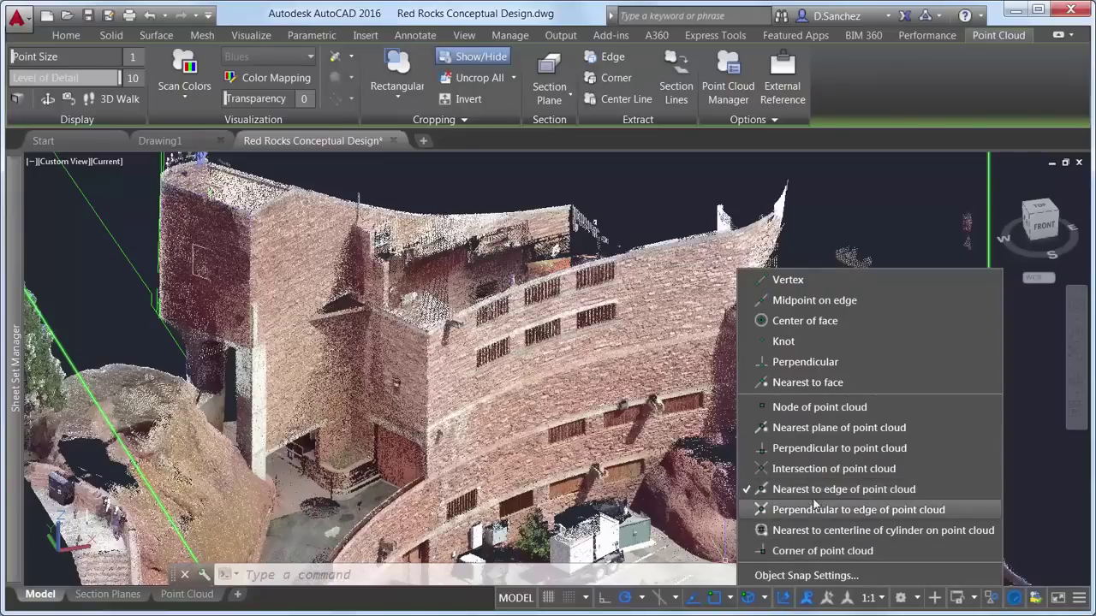
left_click(765, 601)
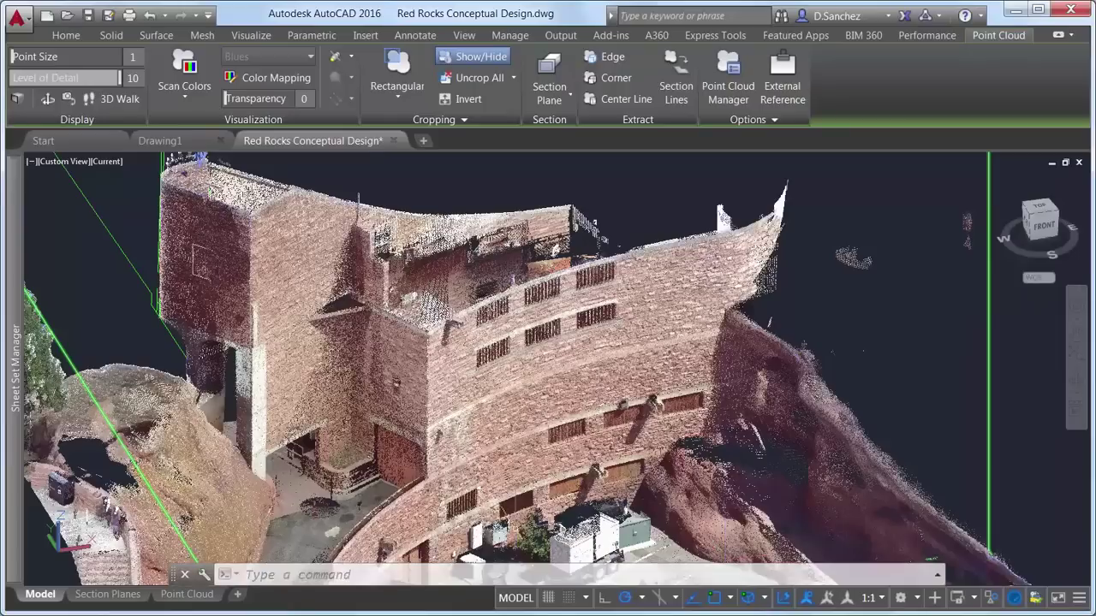
scroll(437, 526, "up", 2)
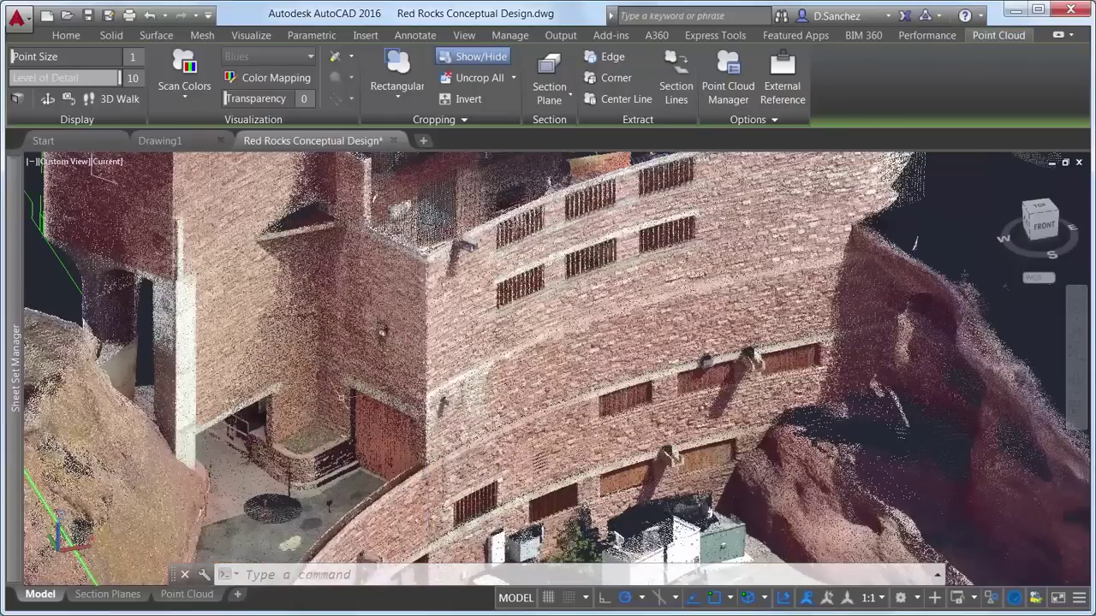
Step: Draw a line along the curved brick wall, snapped to the point cloud
left_click(66, 35)
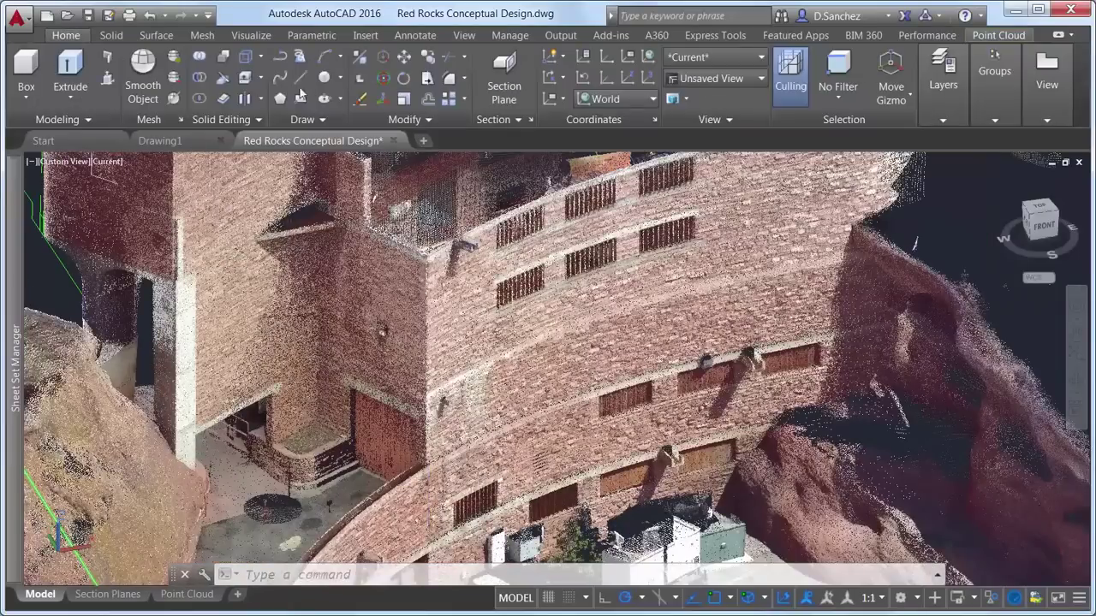
left_click(302, 77)
left_click(422, 368)
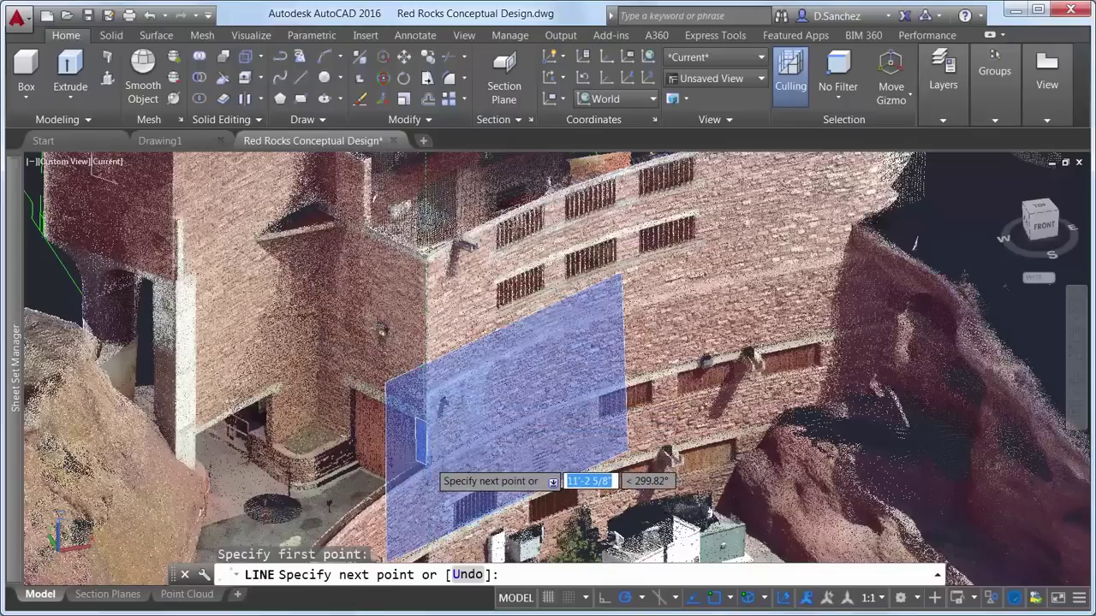
left_click(426, 466)
key("Return")
scroll(296, 451, "up", 3)
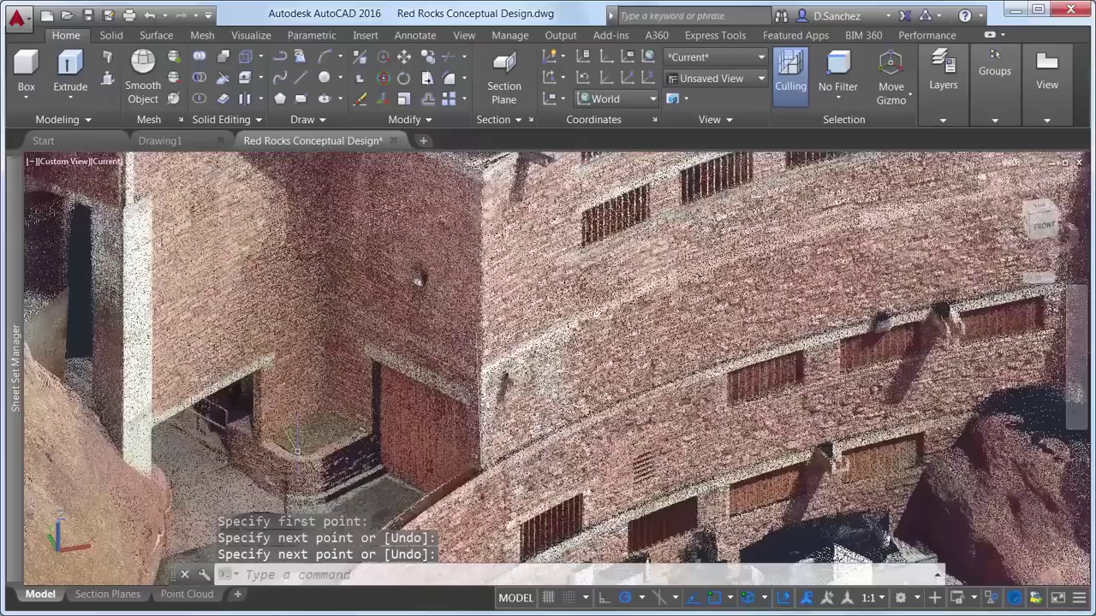
Step: Draw a line from near the doorway up to the door's top corner, then orbit out
left_click(764, 597)
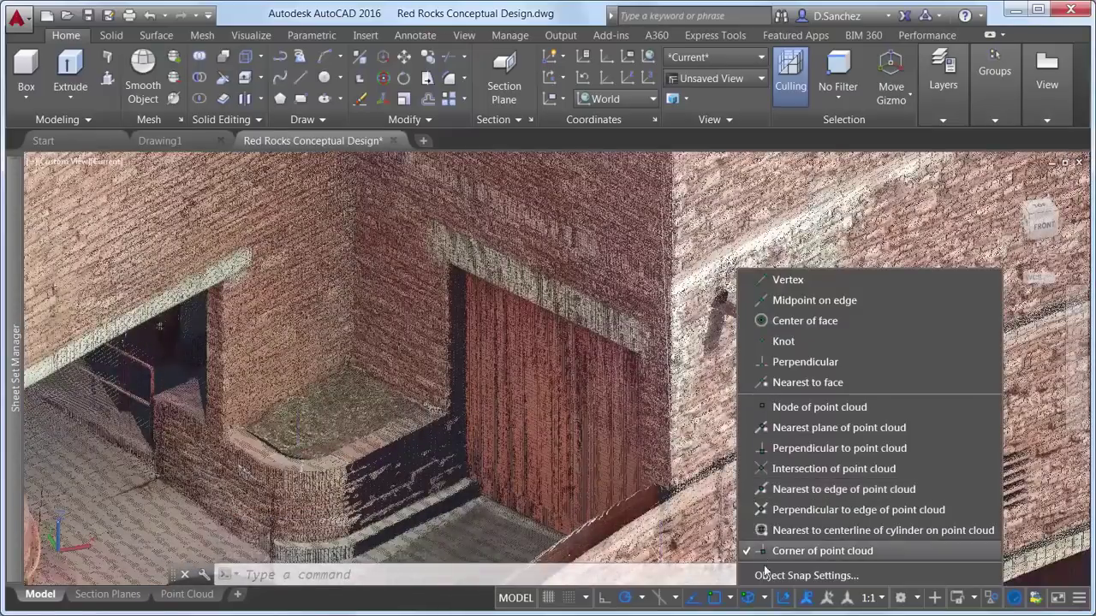
left_click(766, 602)
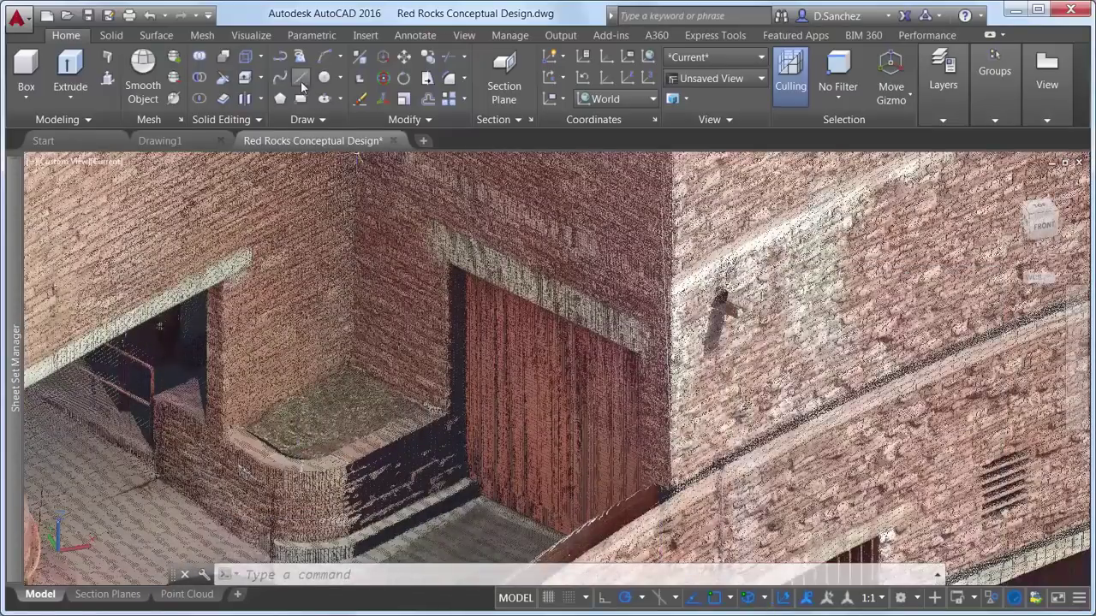
left_click(301, 82)
left_click(444, 417)
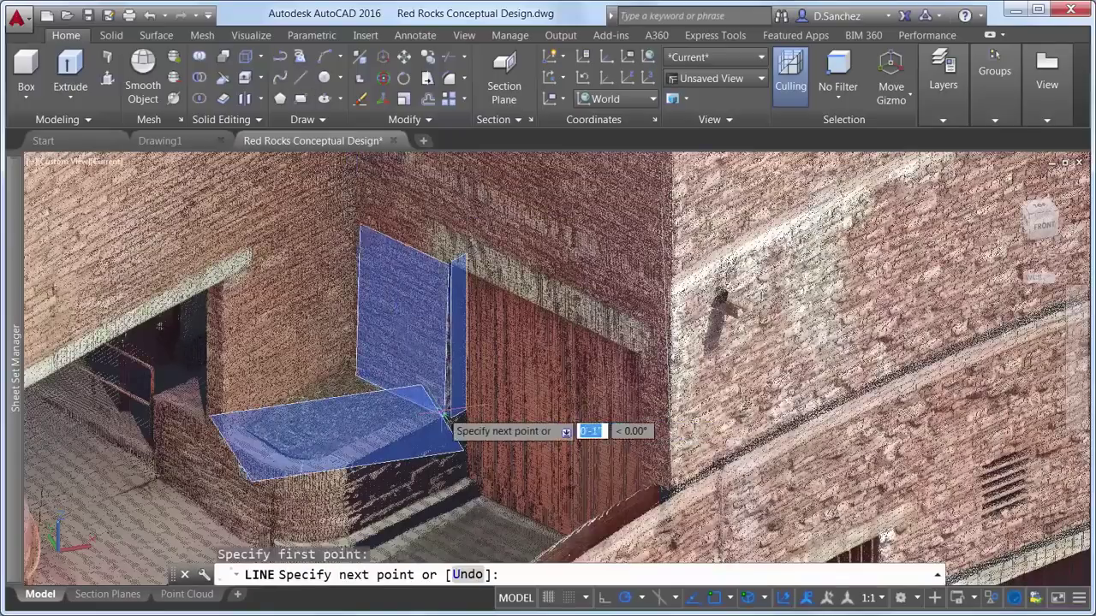
left_click(445, 264)
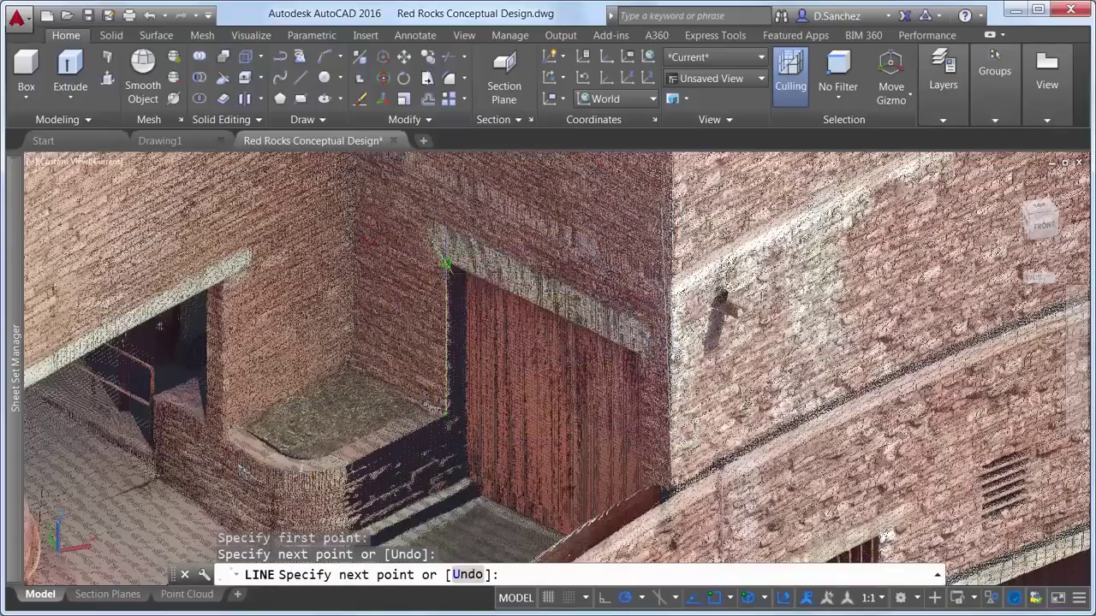
middle_click_drag(446, 264, 342, 191, "shift")
Step: Snap to cylinder centerlines and draw a short vertical axis line from the rock edge
key("Return")
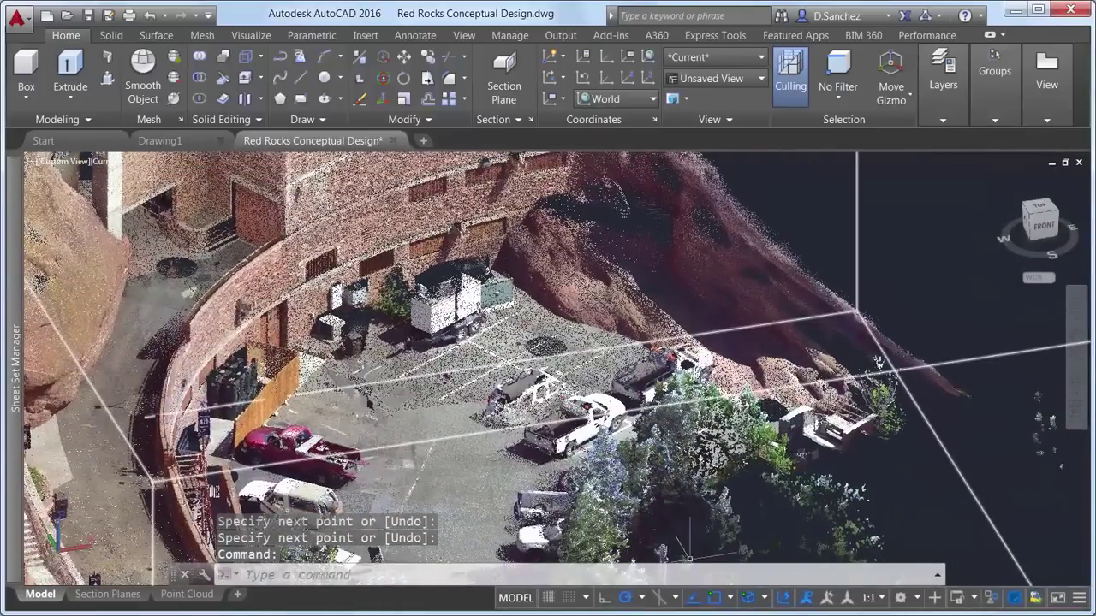
left_click(764, 597)
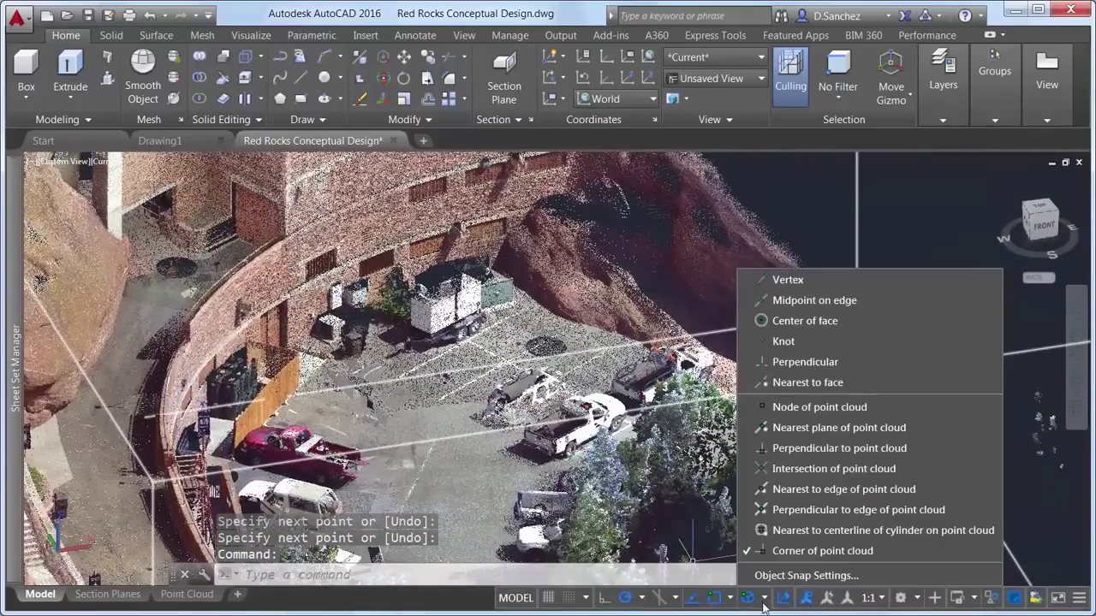
left_click(757, 530)
left_click(764, 599)
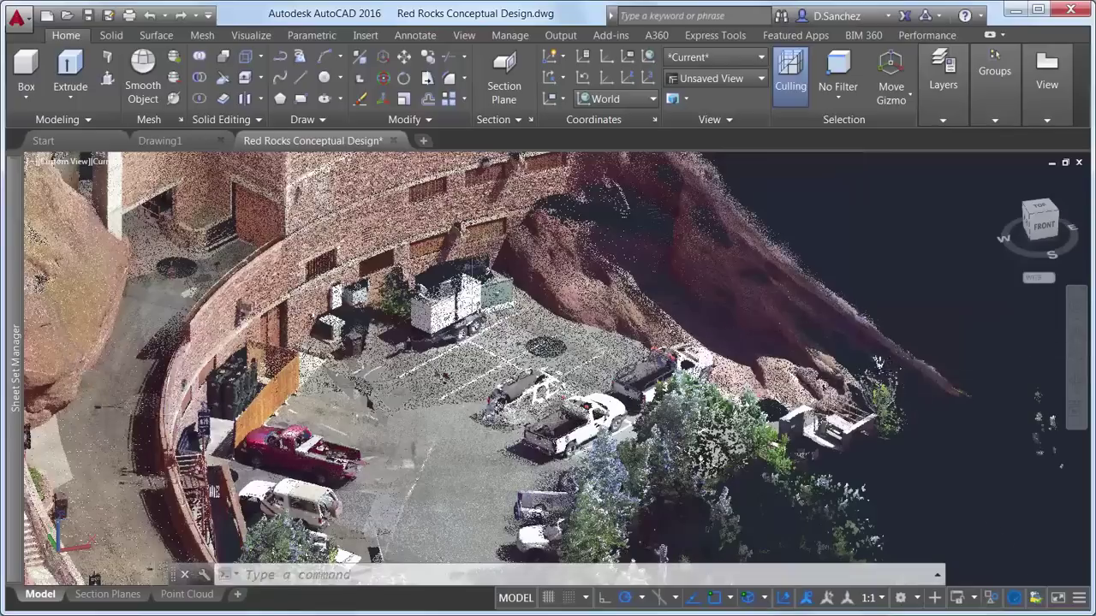
left_click(301, 77)
left_click(276, 274)
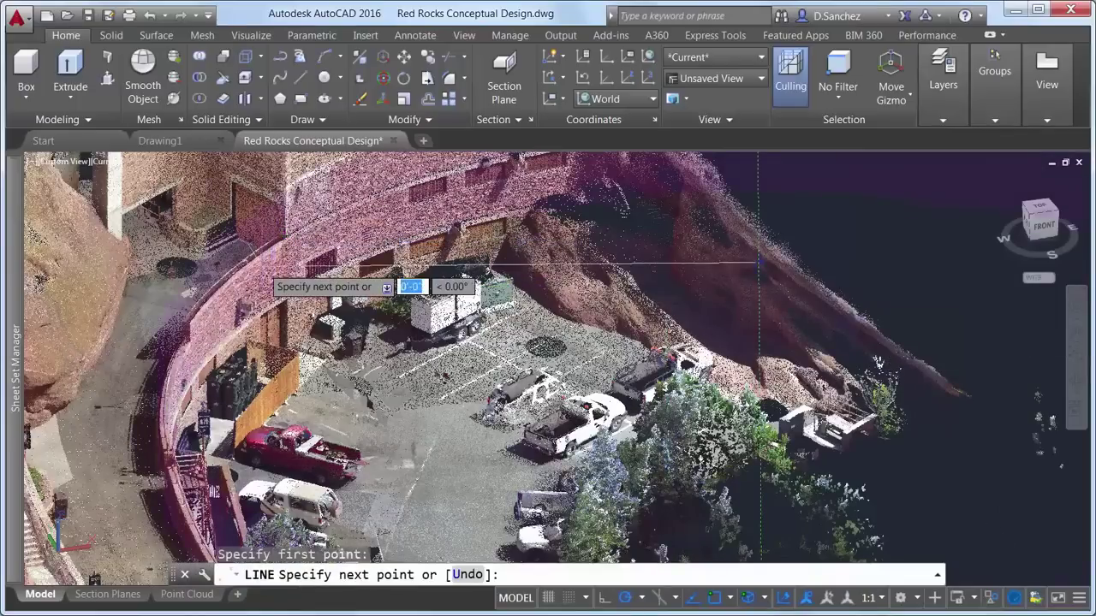
left_click(759, 169)
key("Return")
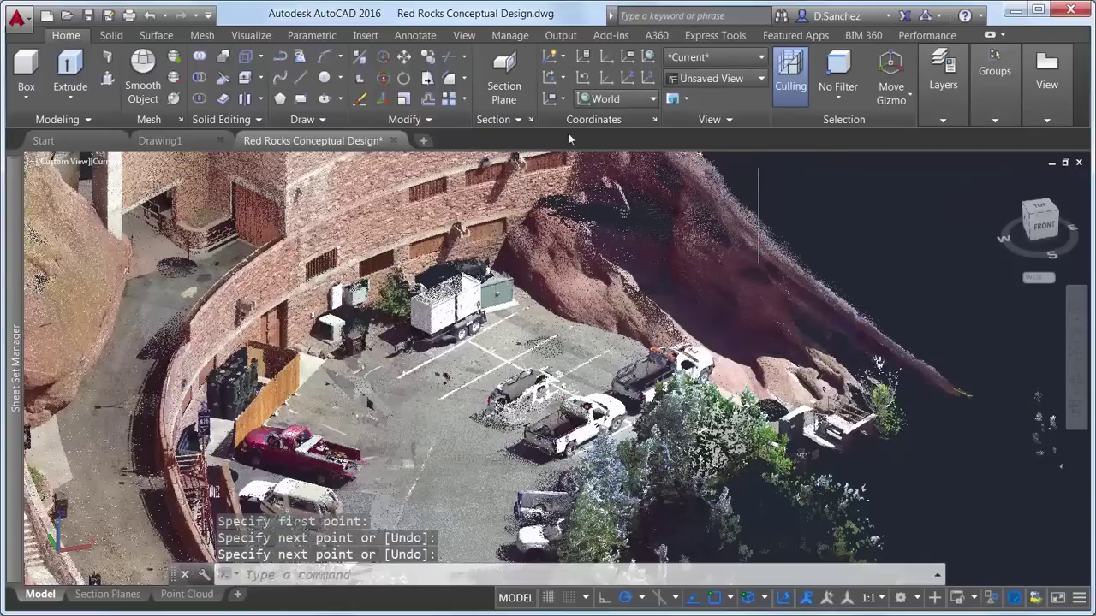
left_click(157, 35)
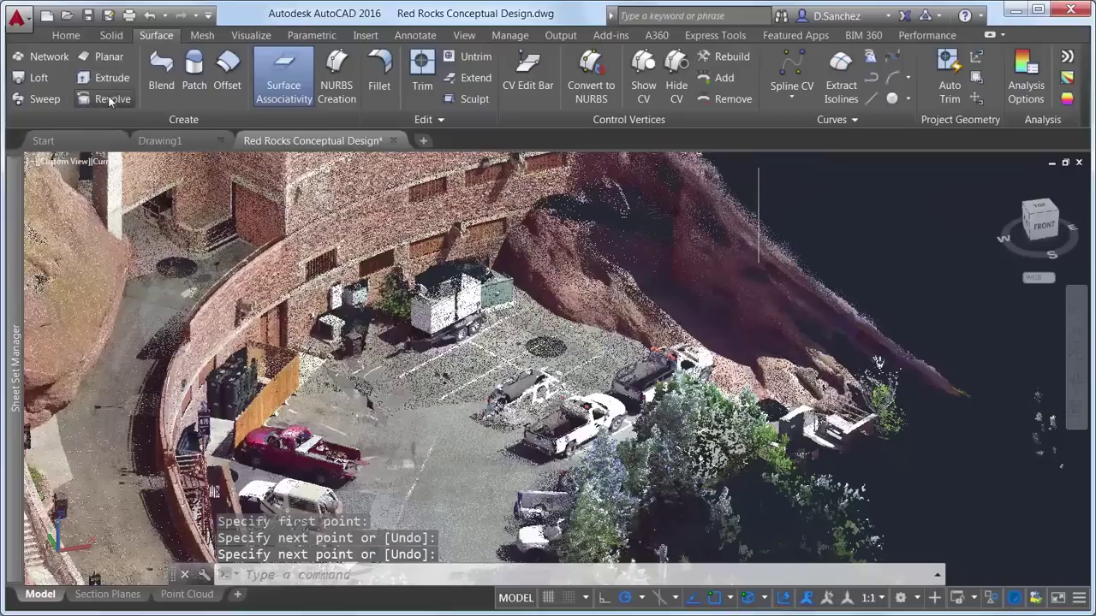
Step: Revolve the wall line in reverse around the vertical axis line into a curved surface
left_click(106, 99)
left_click(278, 210)
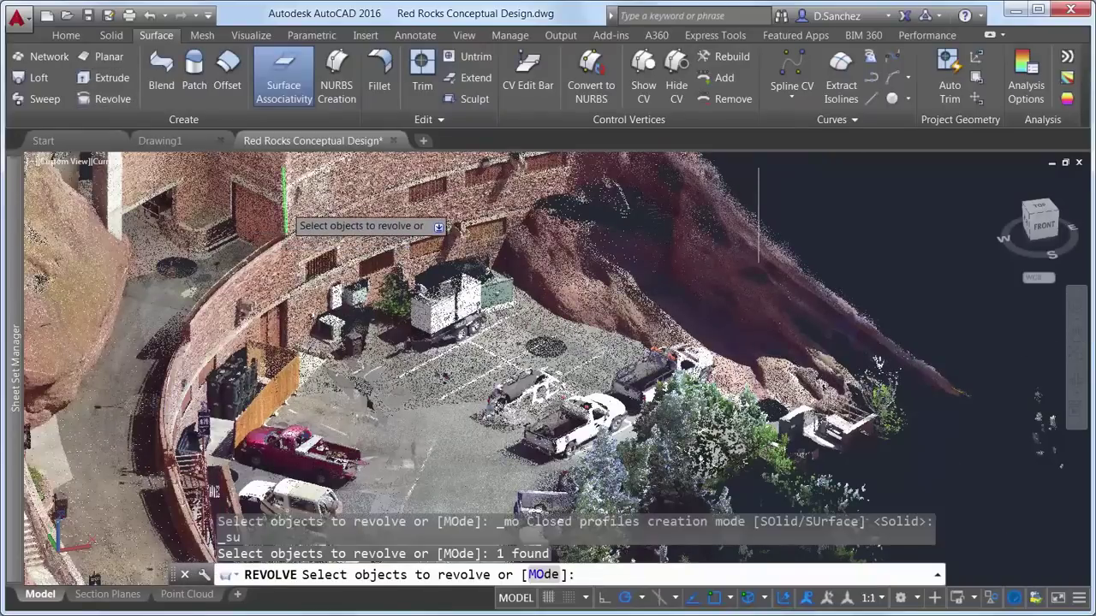
key("Return")
key("Return")
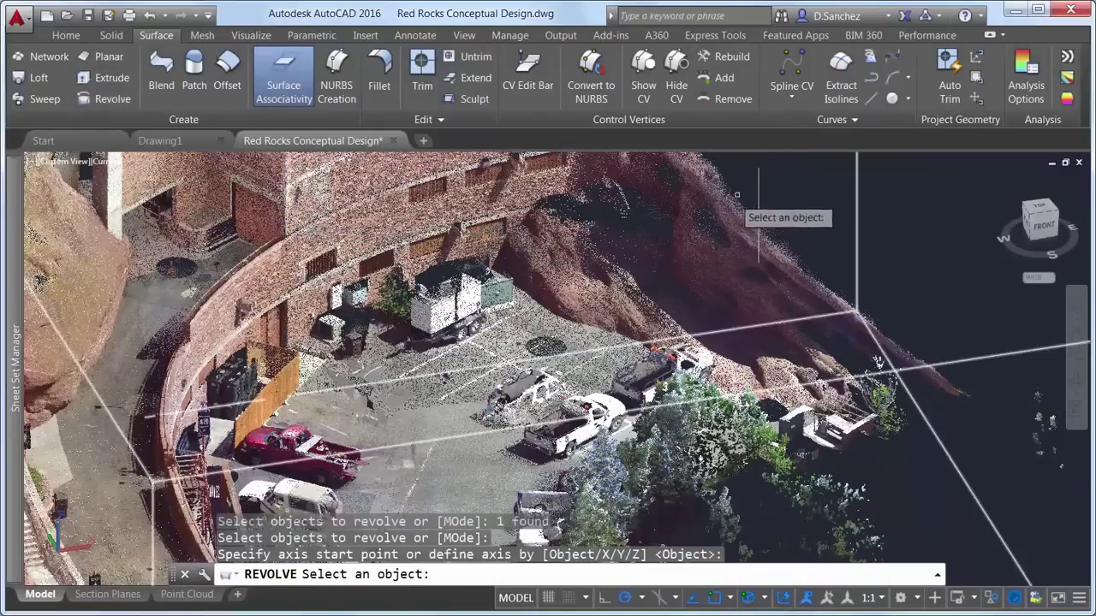
left_click(758, 203)
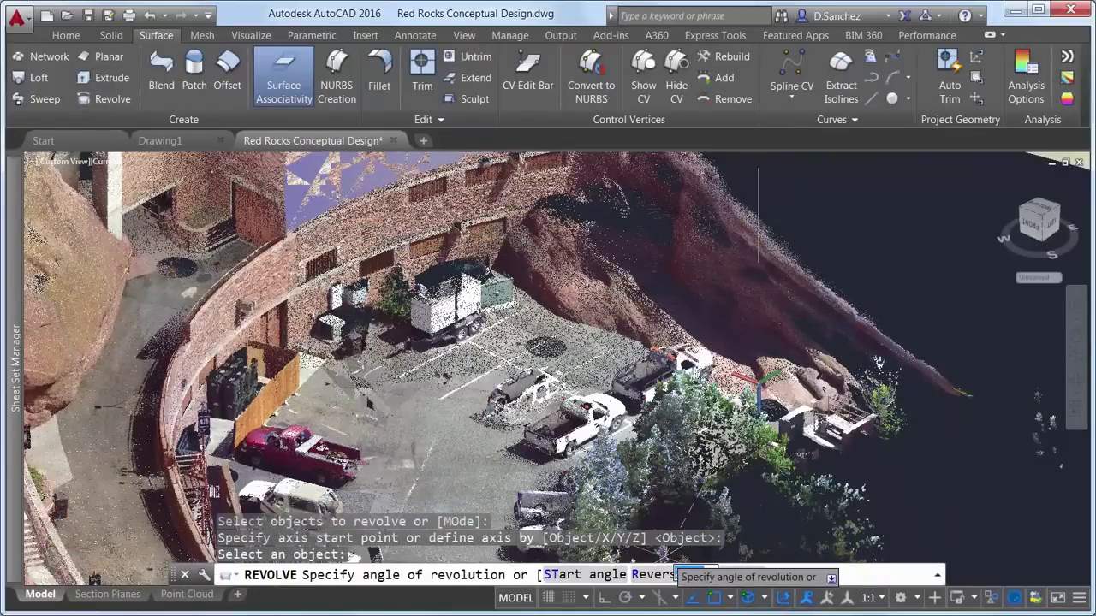
left_click(651, 574)
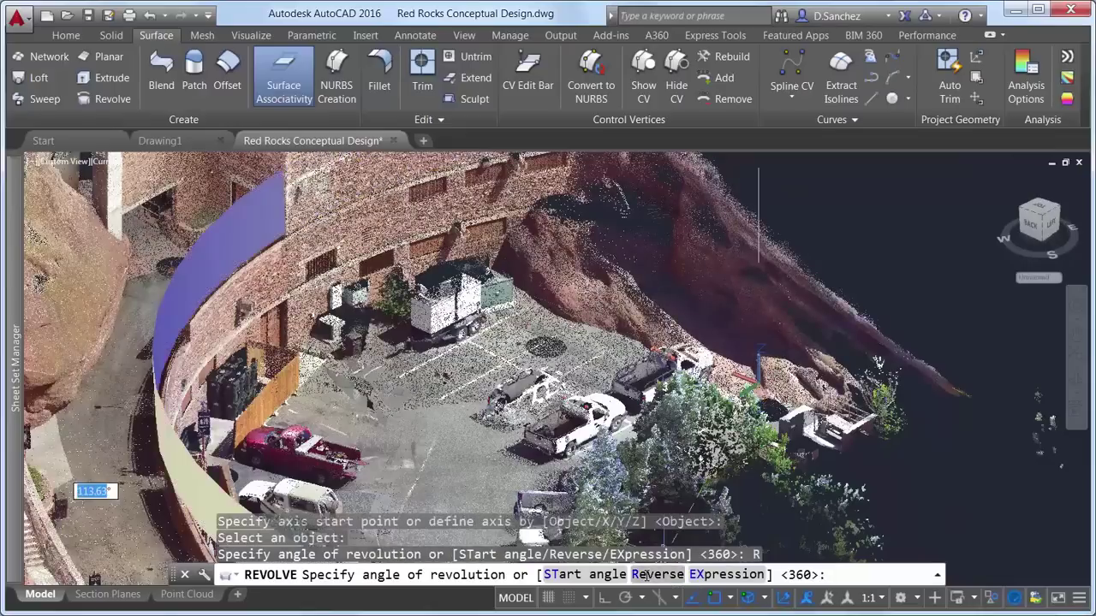
left_click(186, 292)
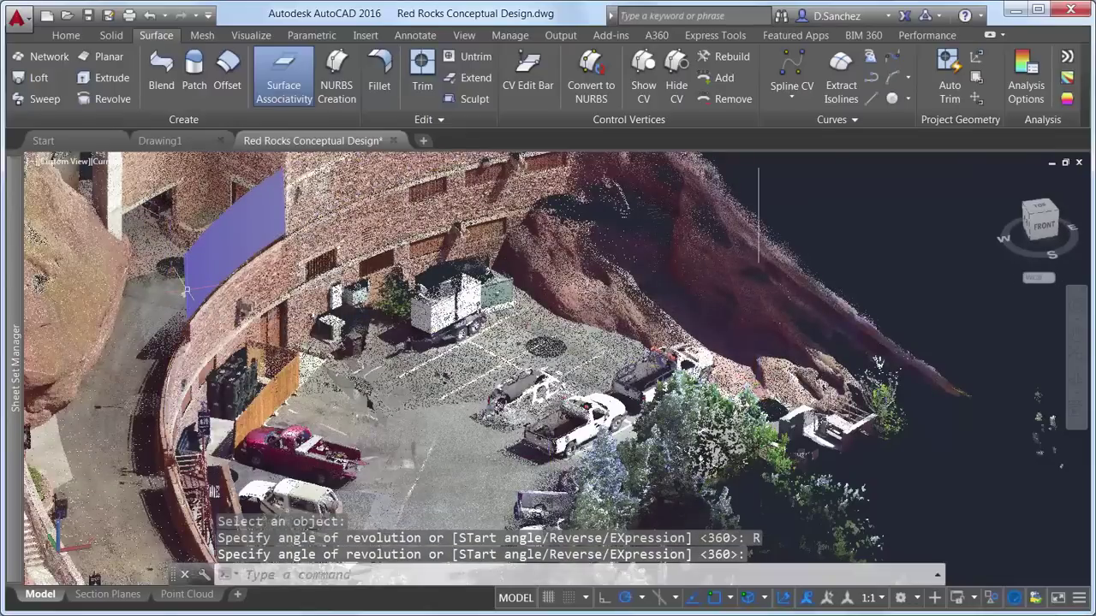
mouse_move(186, 291)
middle_mouse_down("shift")
mouse_move(249, 283)
mouse_move(171, 279)
middle_mouse_up("shift")
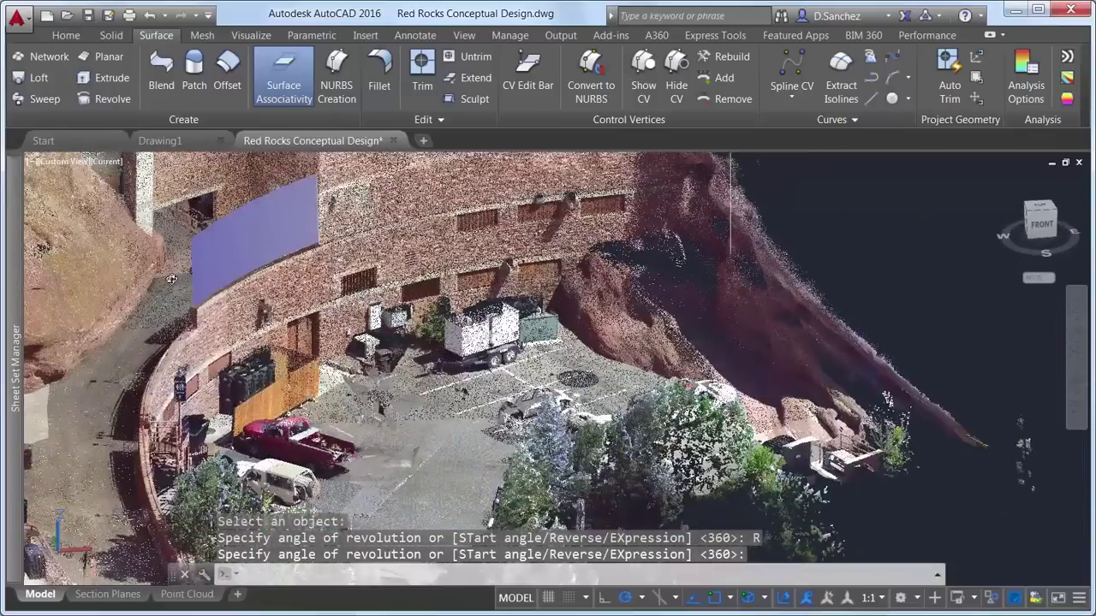
Step: End object isolation so the hidden surfaces reappear
right_click(382, 266)
mouse_move(412, 329)
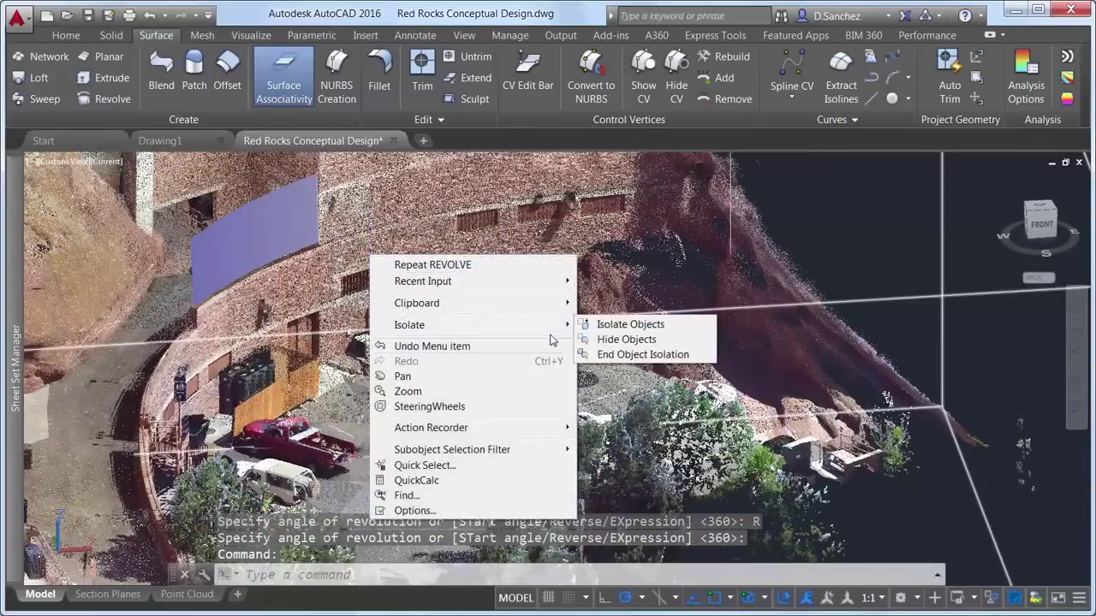
left_click(598, 354)
scroll(598, 354, "down", 3)
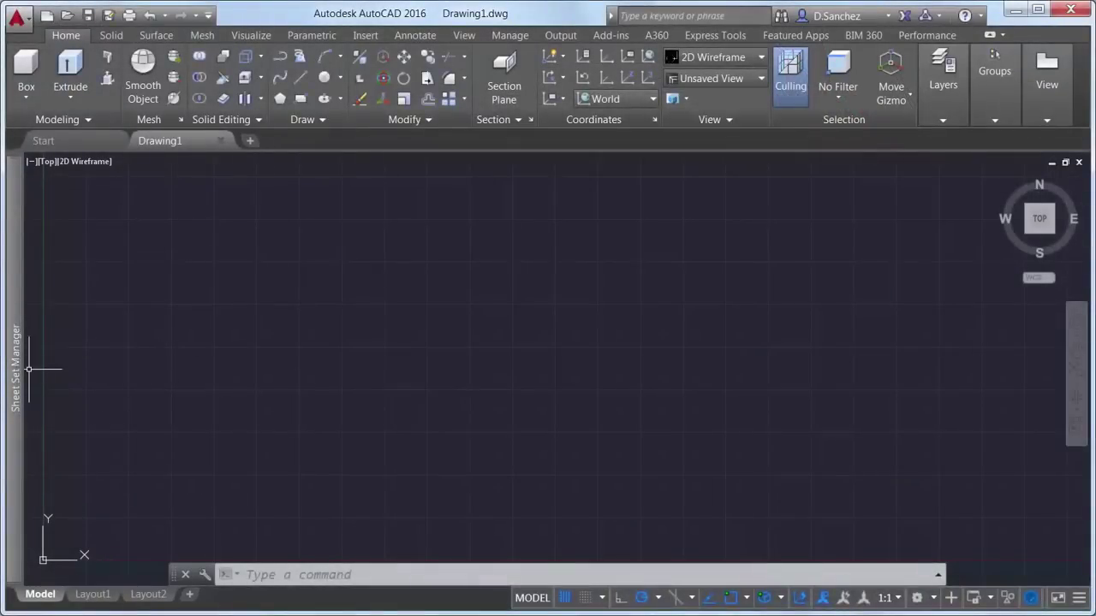
Step: Open the Render sheet's Render Chevy.dwg in model space with the 3D Modeling workspace
mouse_move(20, 372)
left_click(110, 296)
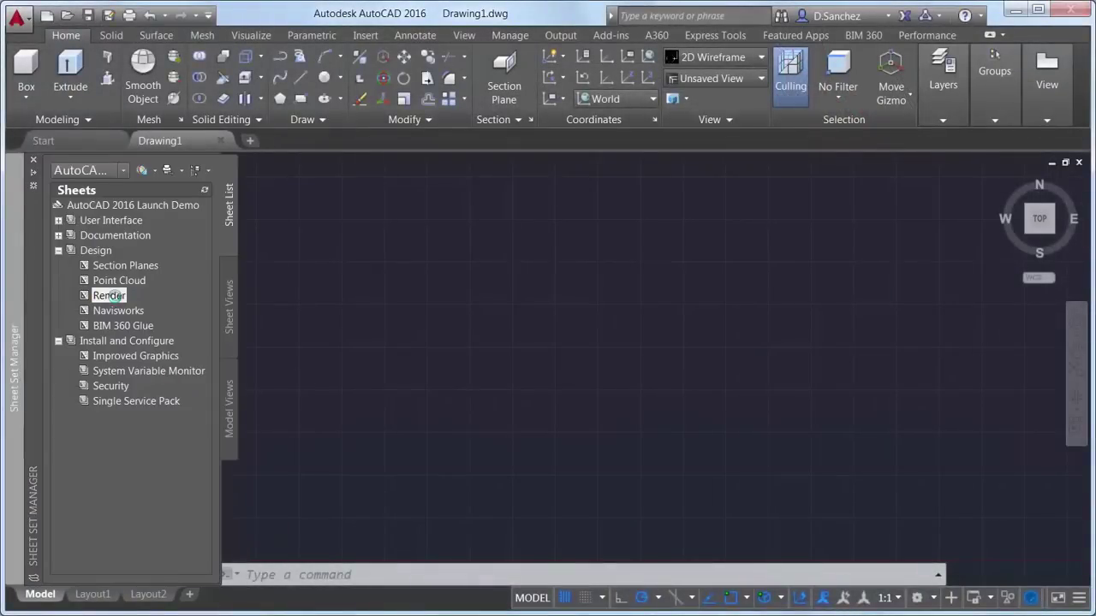
double_click(110, 295)
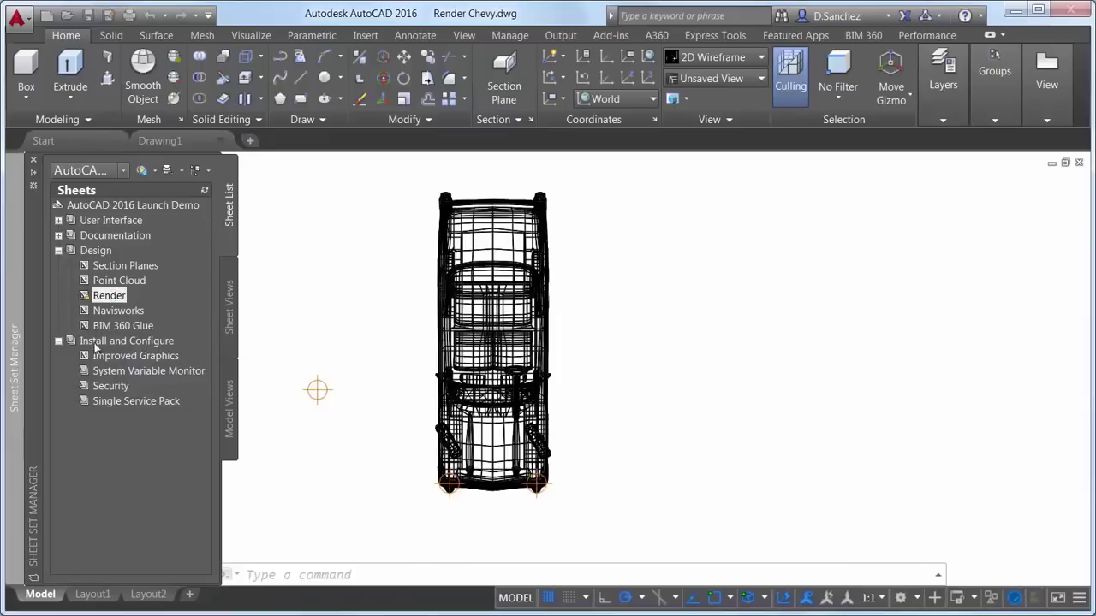
left_click(40, 594)
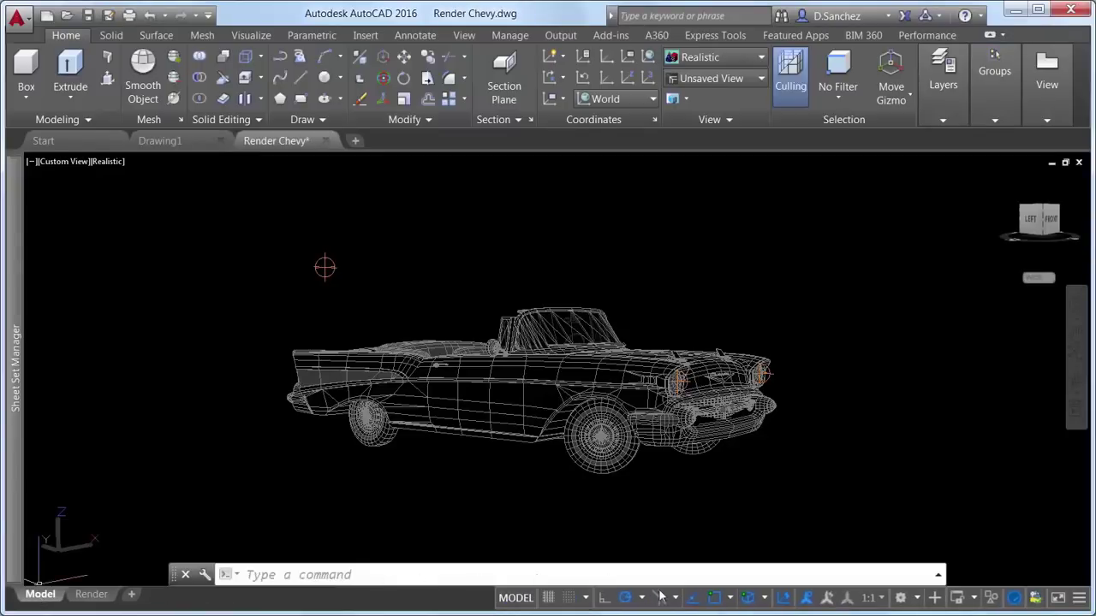
left_click(918, 597)
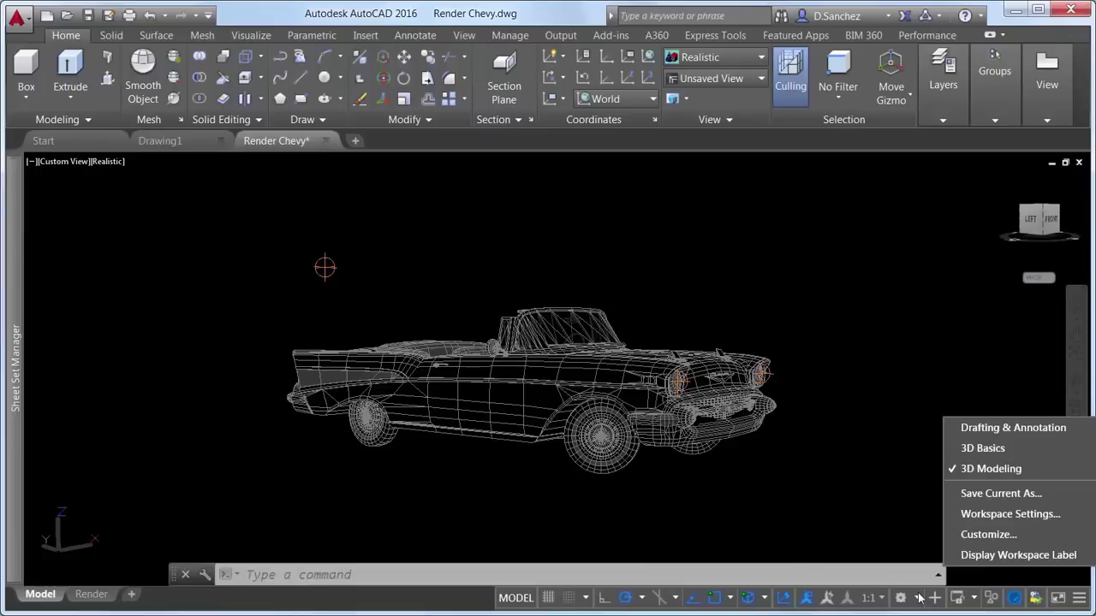
left_click(954, 470)
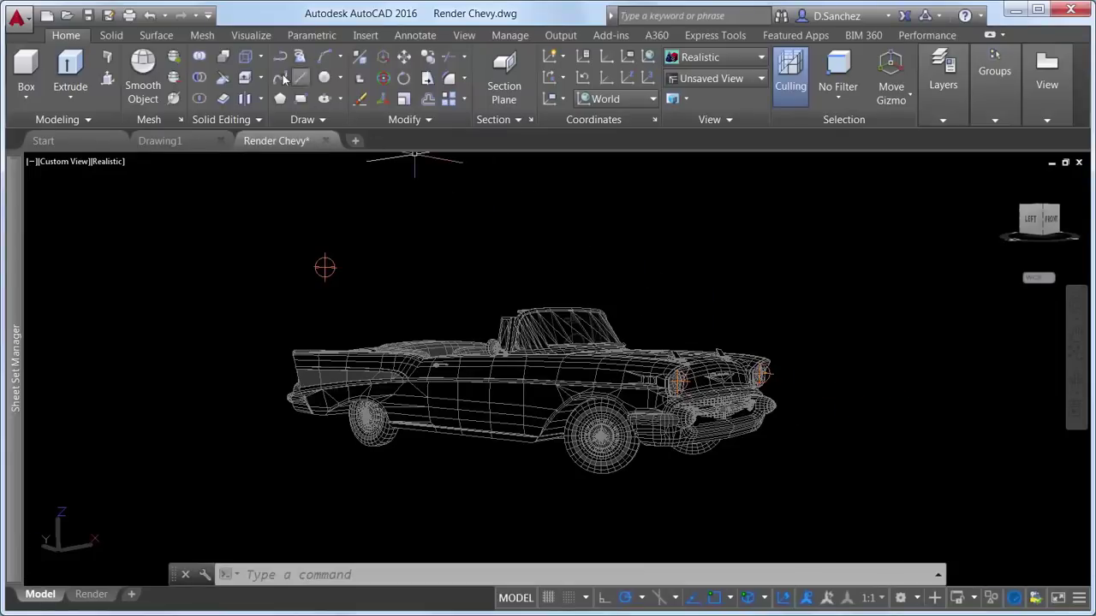
left_click(251, 35)
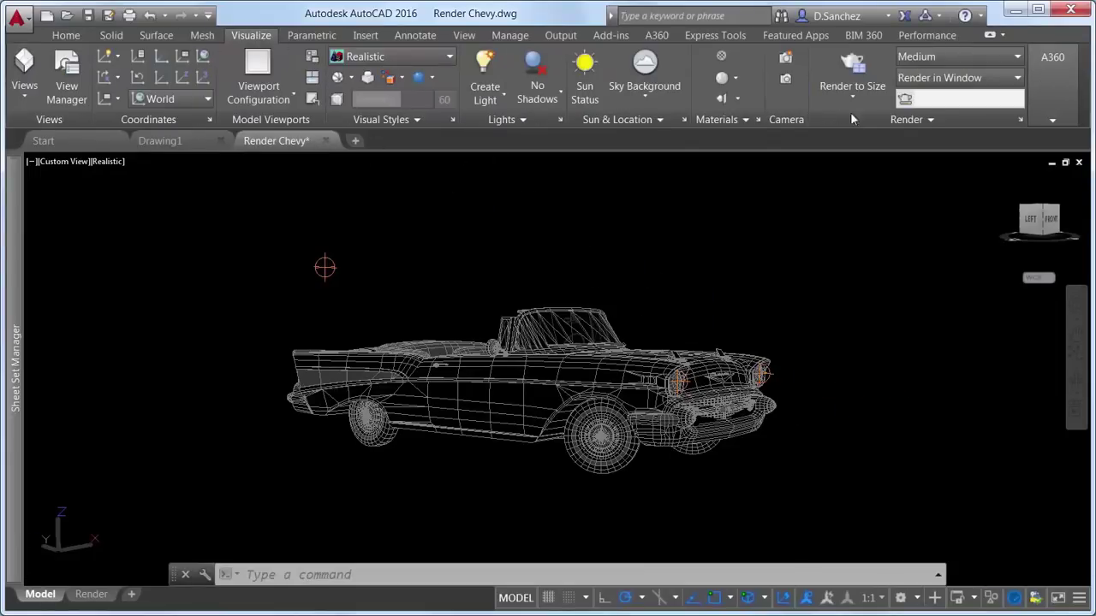
Step: Copy the Medium render preset and name the copy My Favorite
left_click(930, 57)
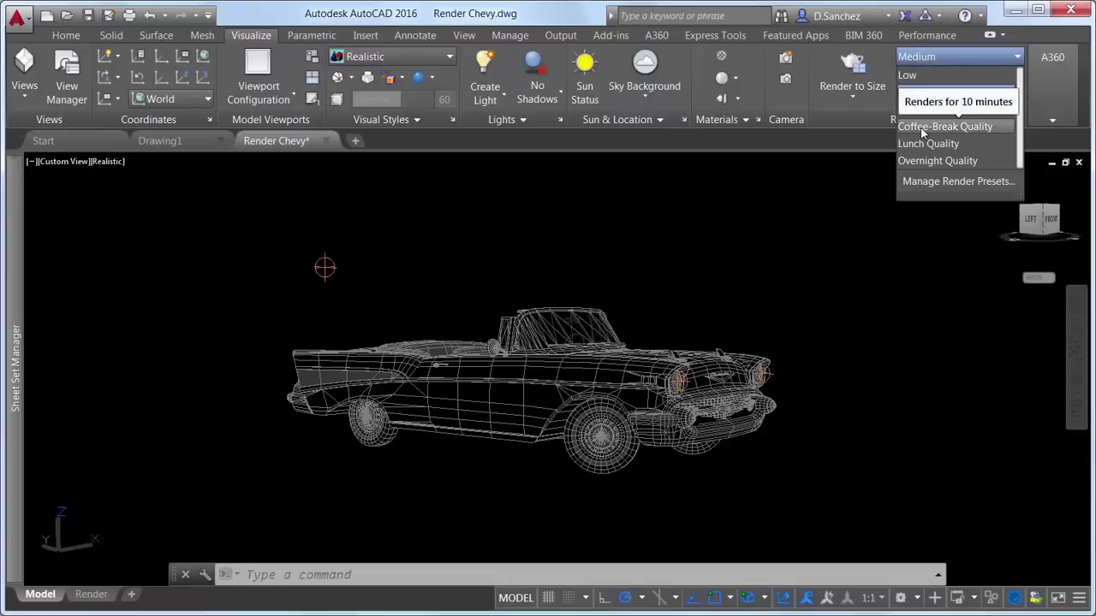
left_click(925, 181)
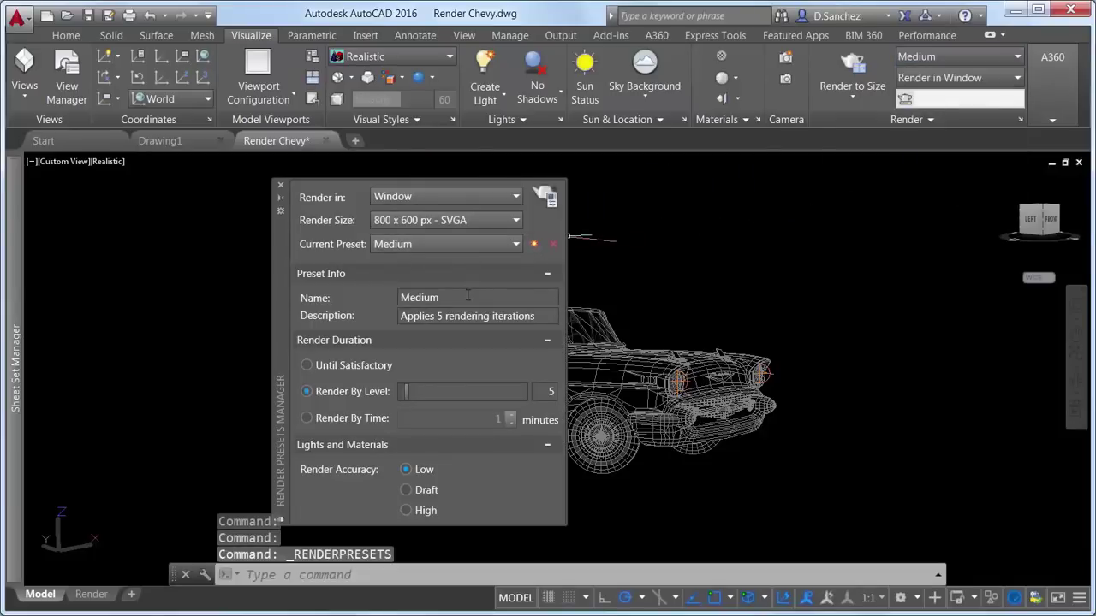
left_click(534, 244)
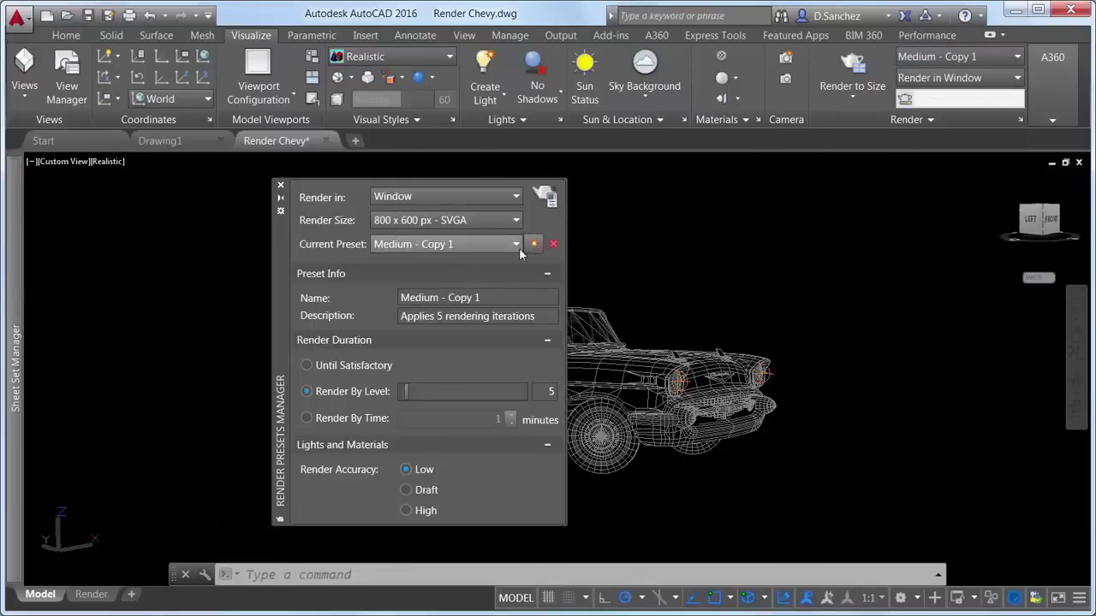
left_click(494, 297)
left_click_drag(494, 297, 416, 297)
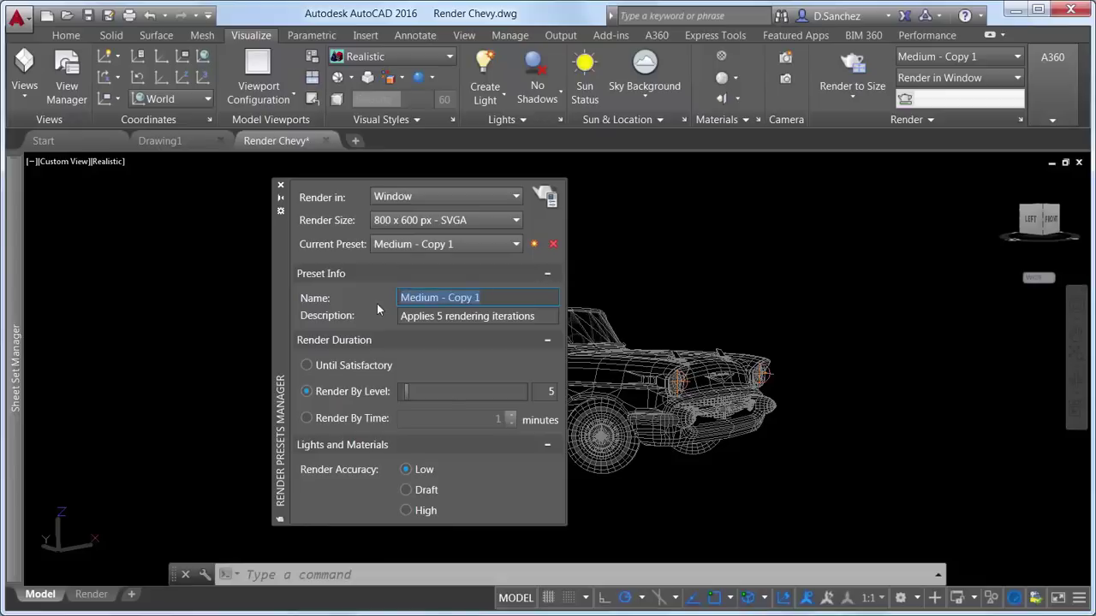
type("My Favorite")
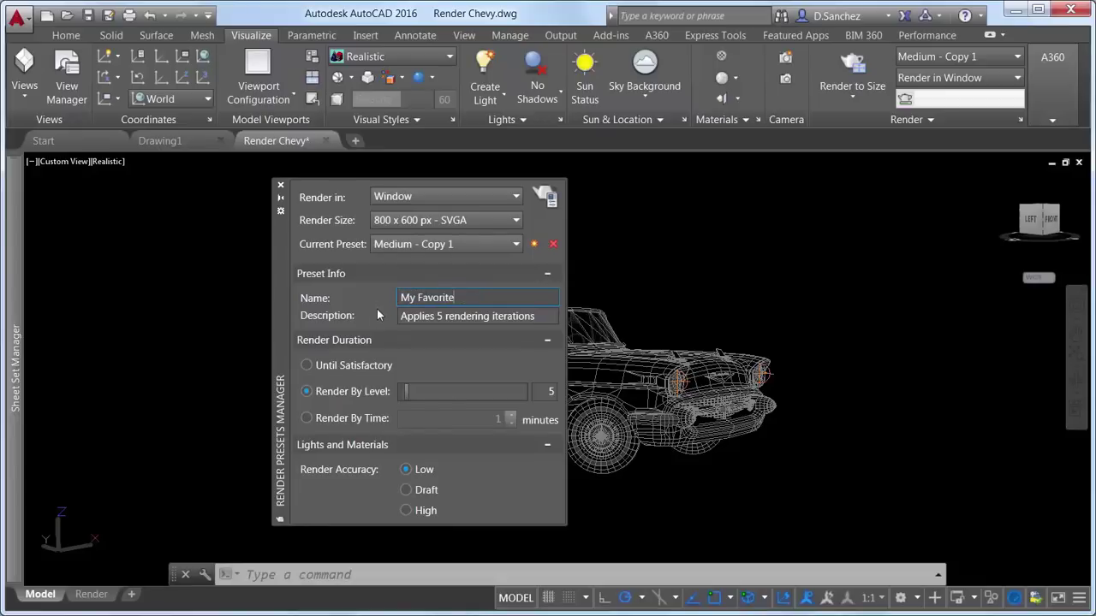
Step: Set My Favorite to Until Satisfactory with High accuracy, keeping 800 x 600 window output
left_click(307, 366)
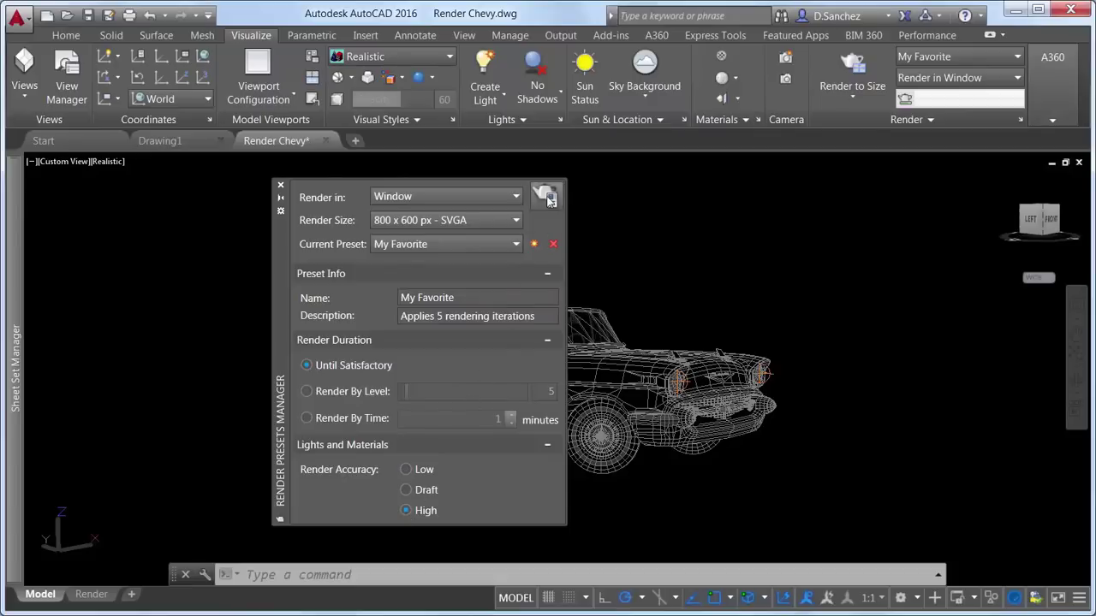
left_click(516, 196)
left_click(516, 196)
left_click(516, 223)
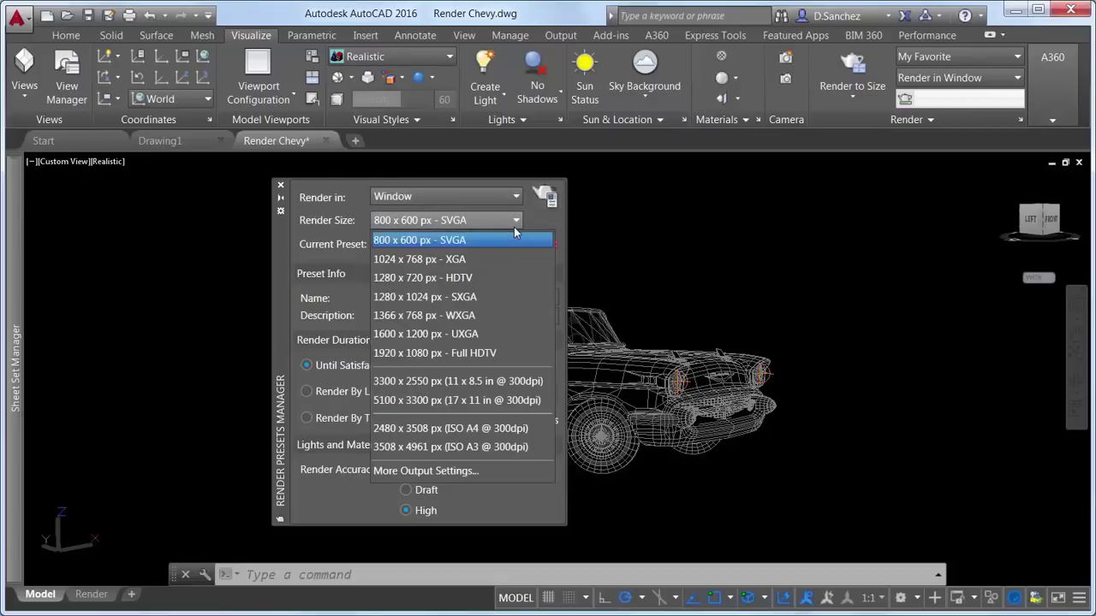
left_click(516, 229)
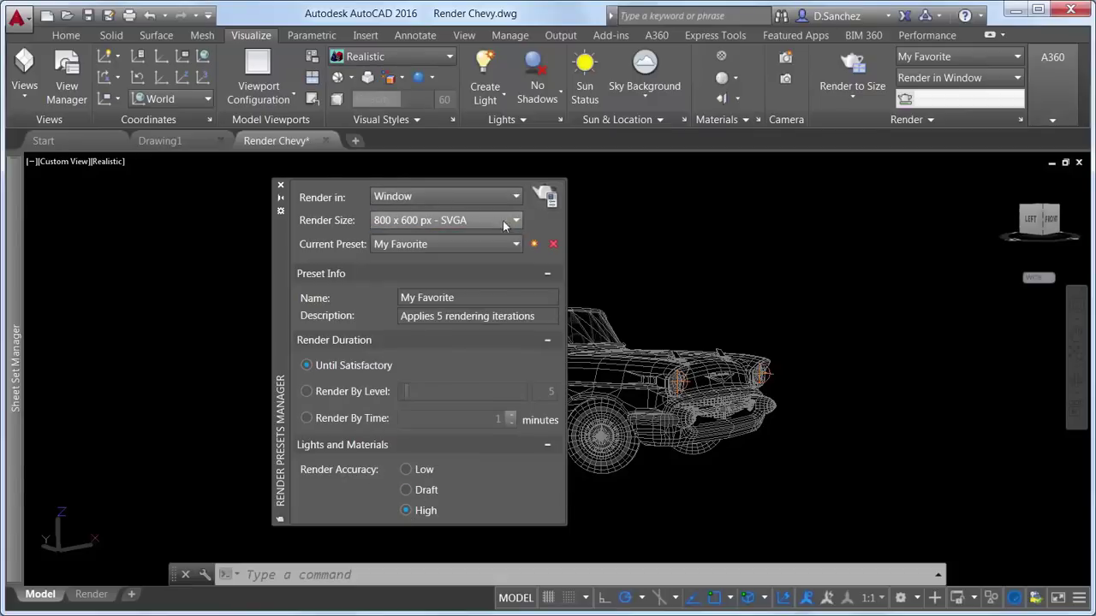
left_click(280, 186)
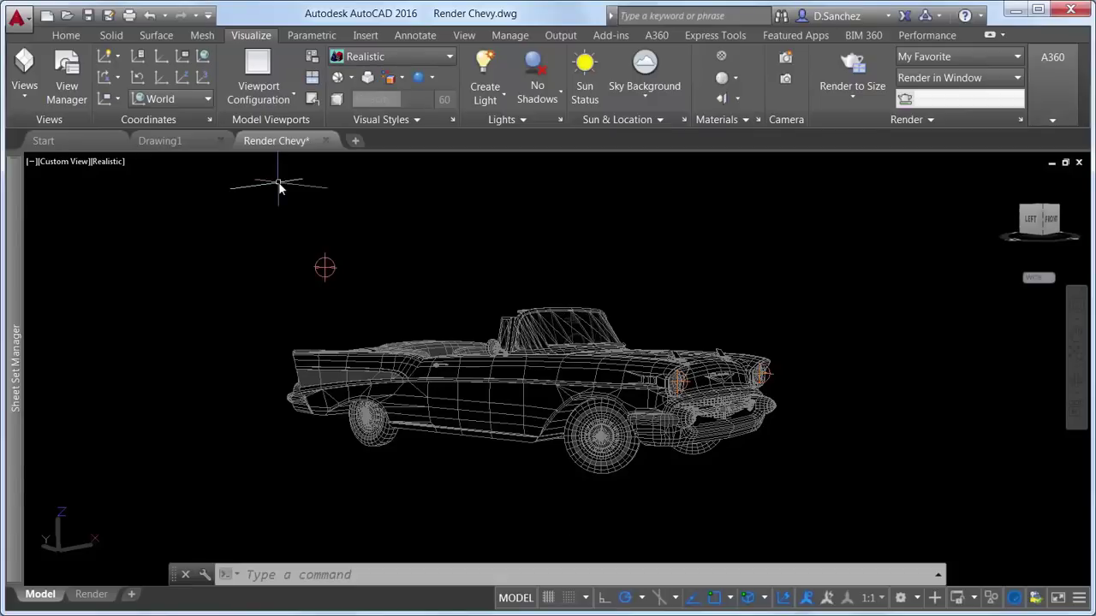
Step: Make High the current render preset
left_click(960, 58)
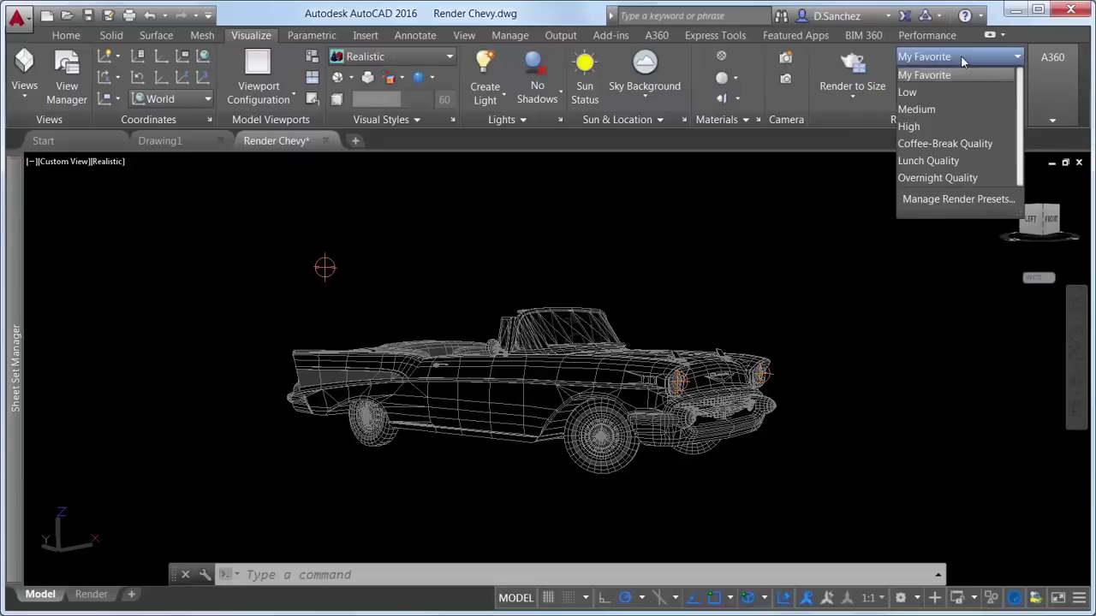
left_click(936, 125)
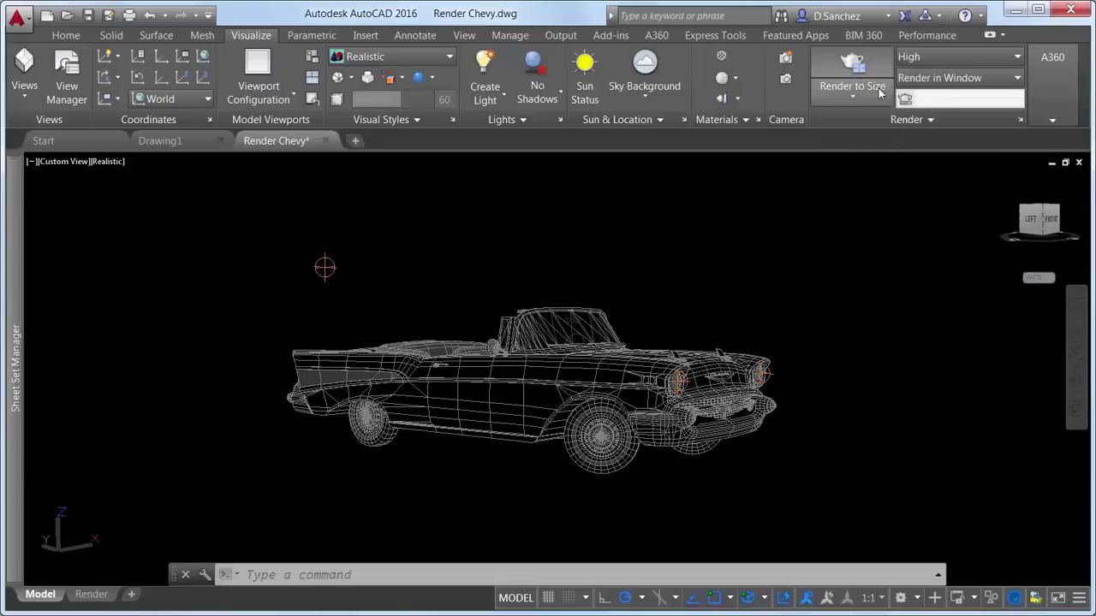
left_click(853, 98)
left_click(853, 101)
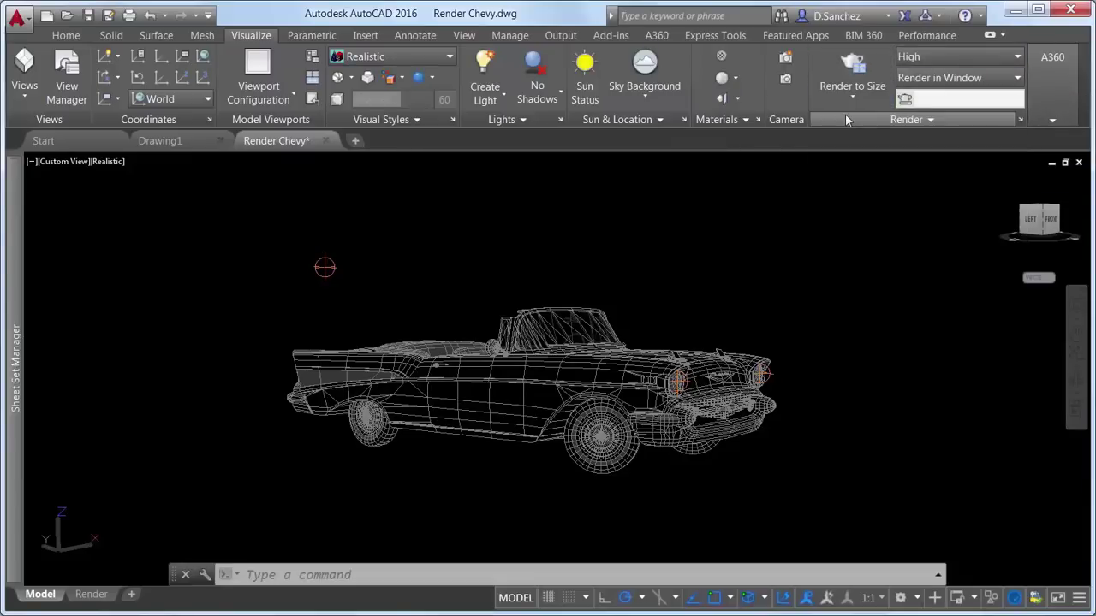
left_click(845, 114)
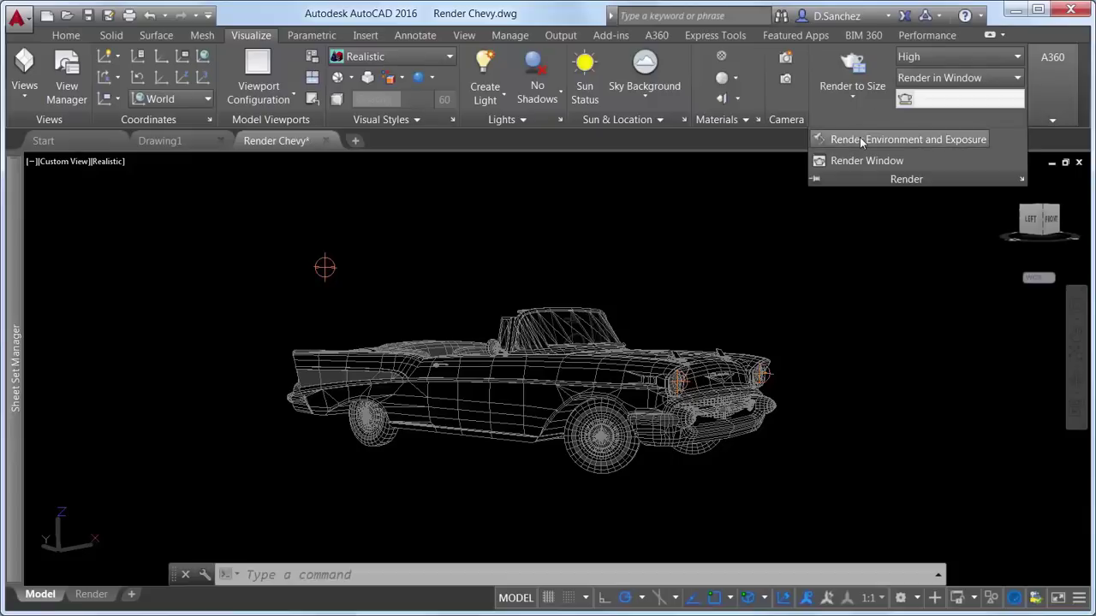
Step: In Render Environment & Exposure, set image-based lighting to Plaza
left_click(864, 140)
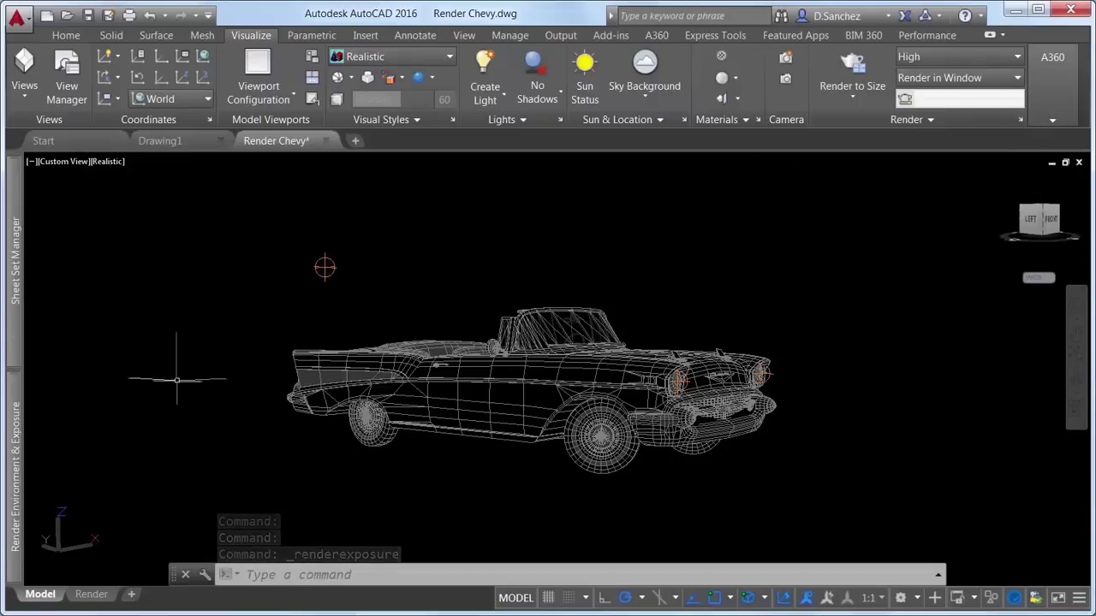
right_click(29, 420)
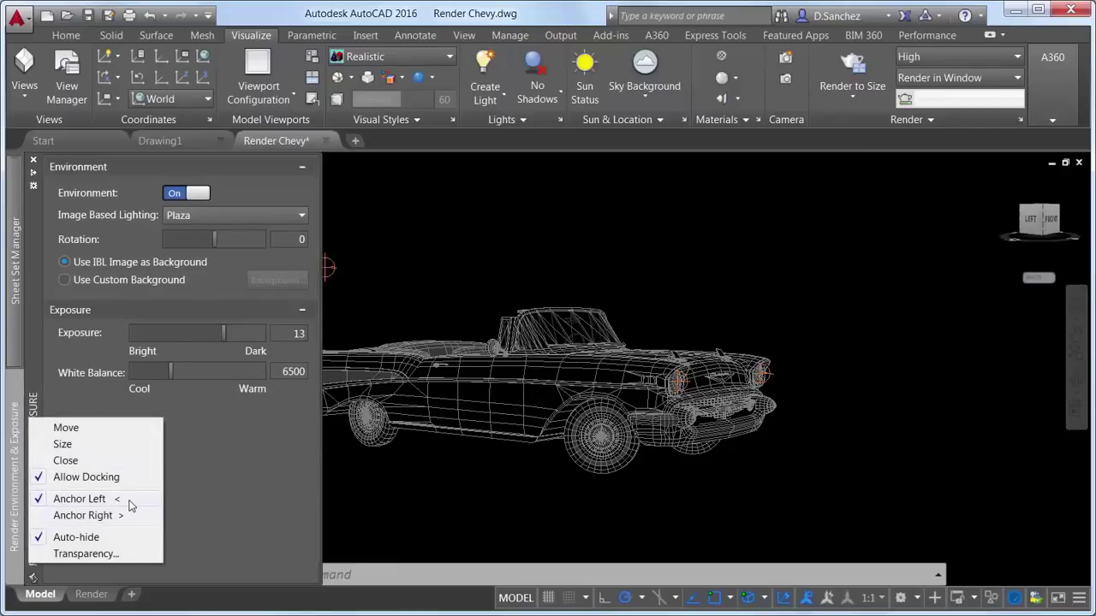
left_click(167, 502)
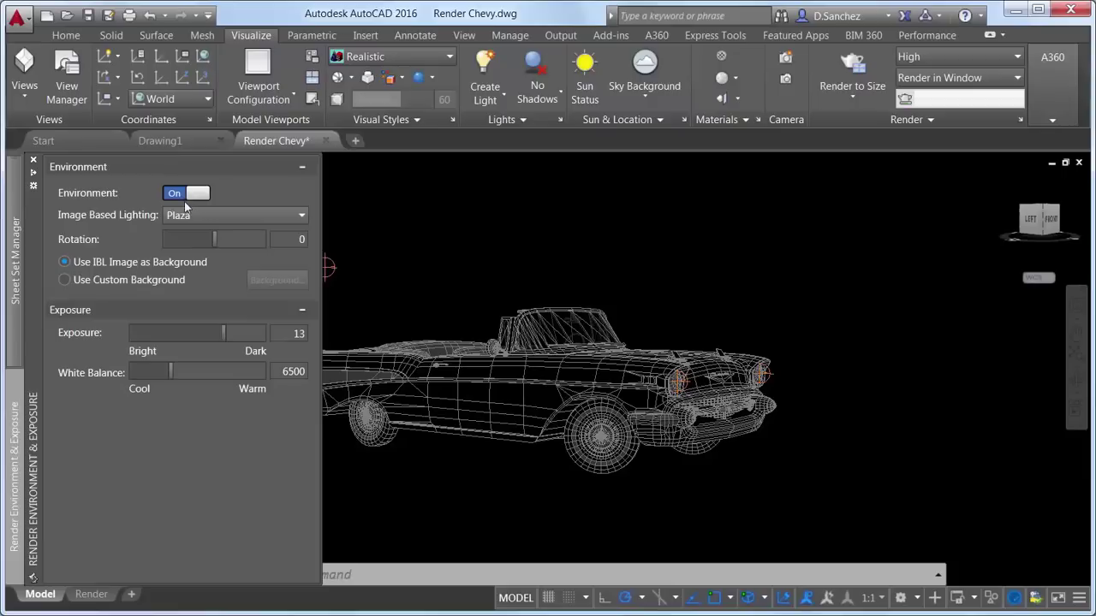
left_click(185, 215)
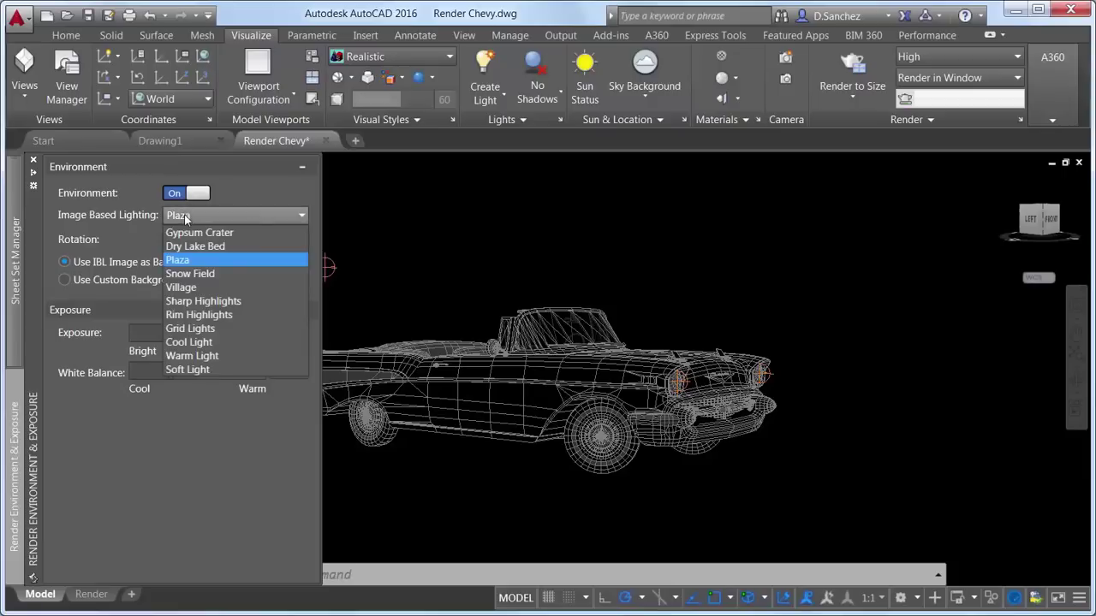
left_click(183, 262)
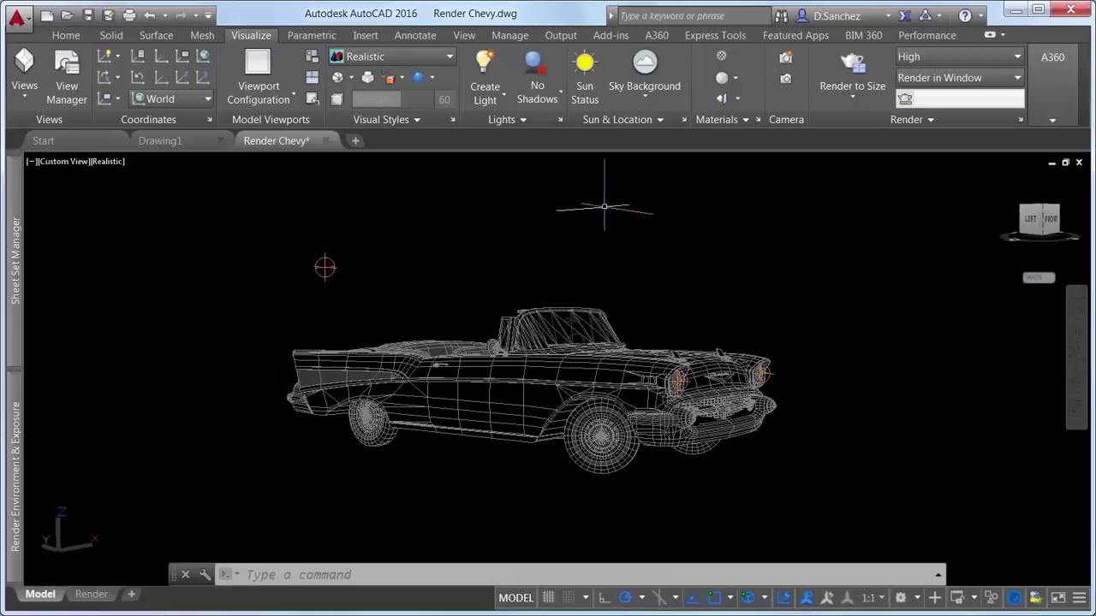
Step: Render the car at the chosen size, then orbit to a front three-quarter view
left_click(862, 70)
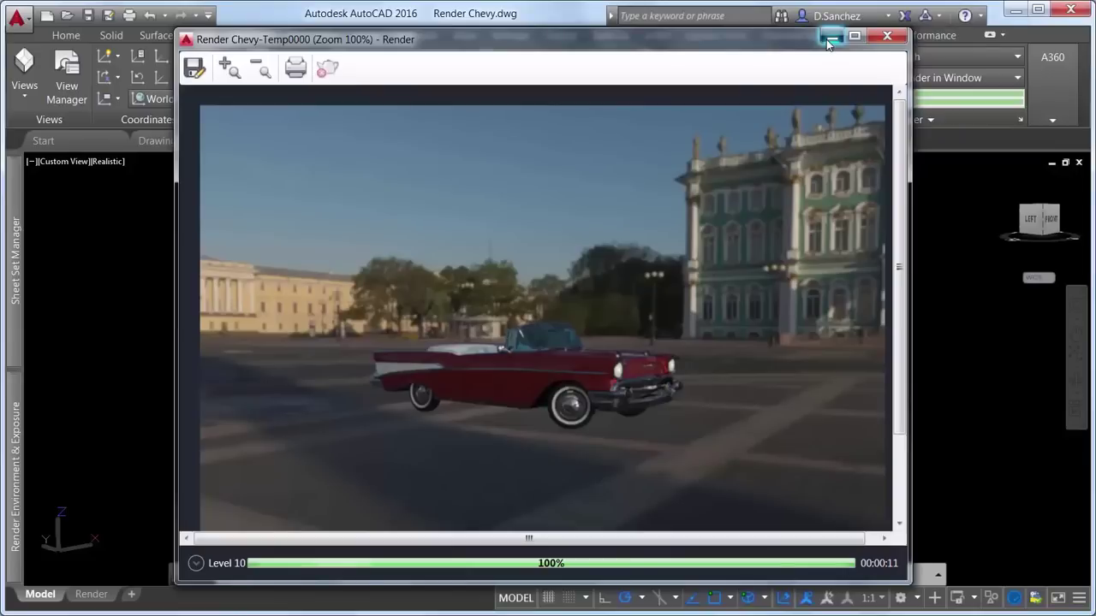
left_click(829, 37)
middle_click_drag(783, 166, 378, 248, "shift")
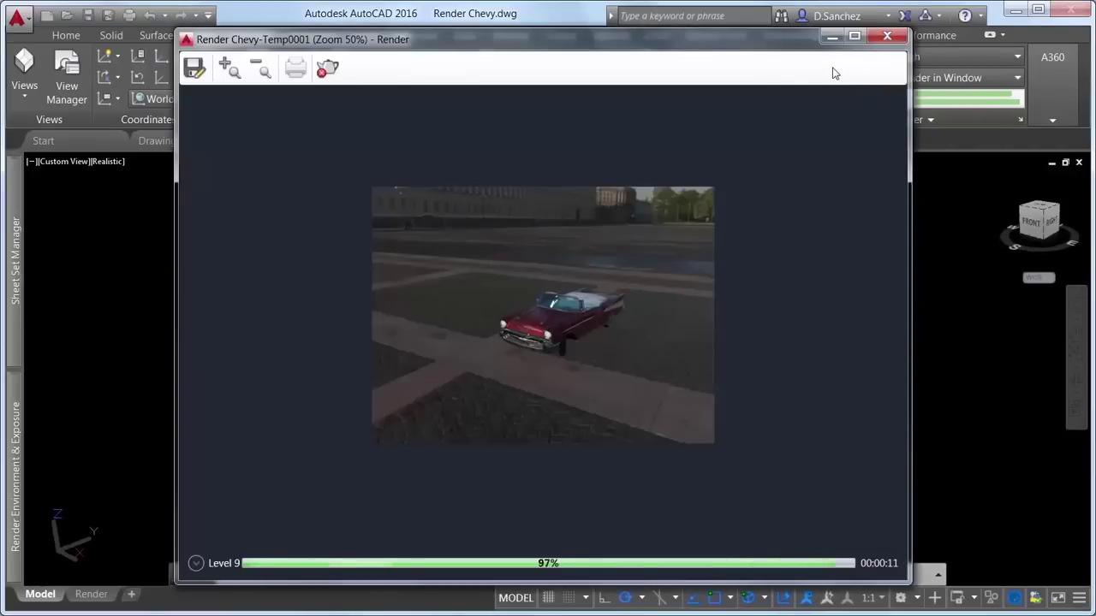
Step: Lower exposure to about 8 and white balance to about 5891, then re-render
left_click(21, 424)
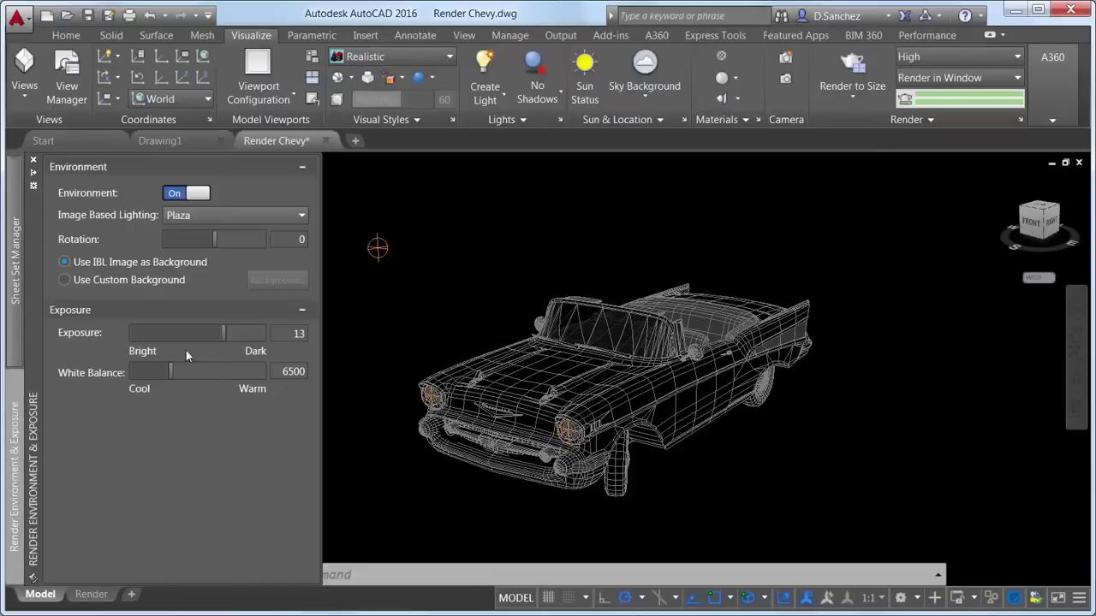
left_click_drag(223, 333, 202, 332)
left_click_drag(173, 372, 166, 373)
left_click(828, 77)
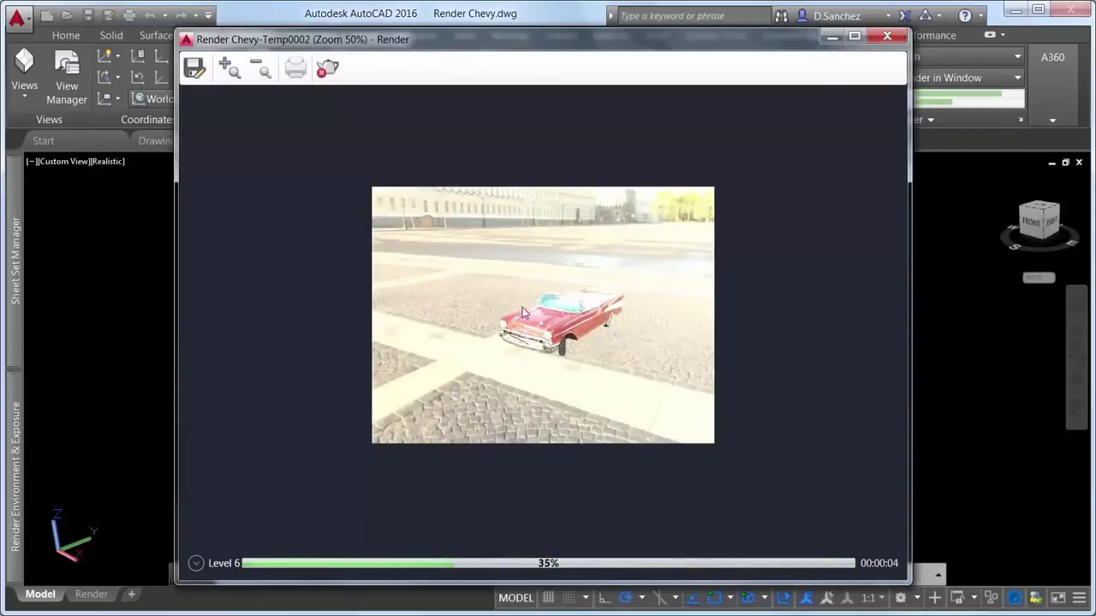
Step: Compare renders Chevy-Temp0001 and Chevy-Temp0000 in the history, then close the render window
scroll(525, 313, "up", 1)
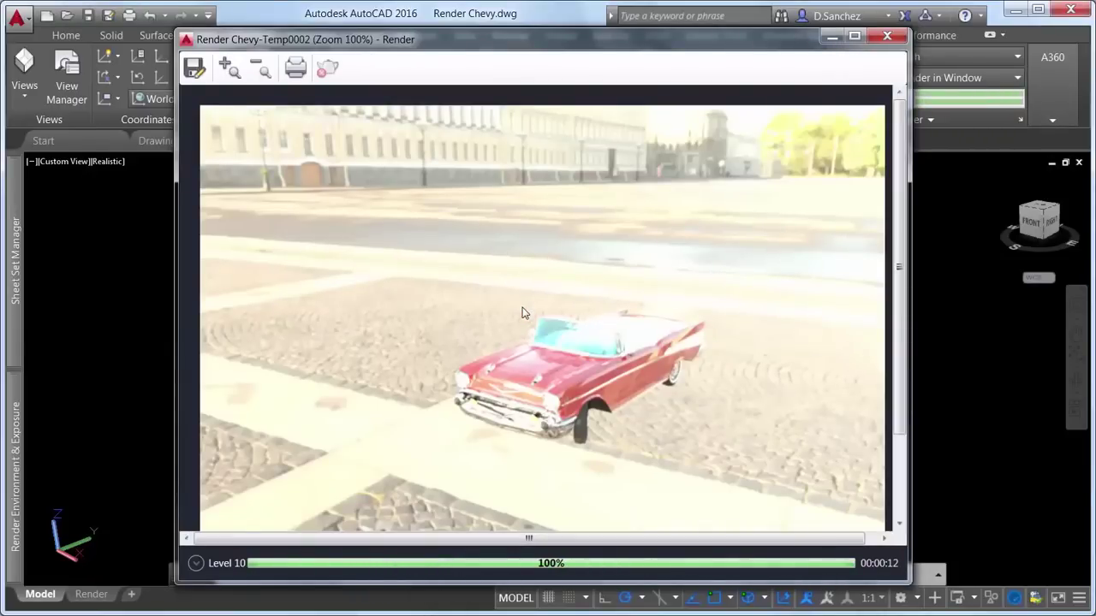
left_click_drag(411, 584, 411, 438)
left_click(196, 418)
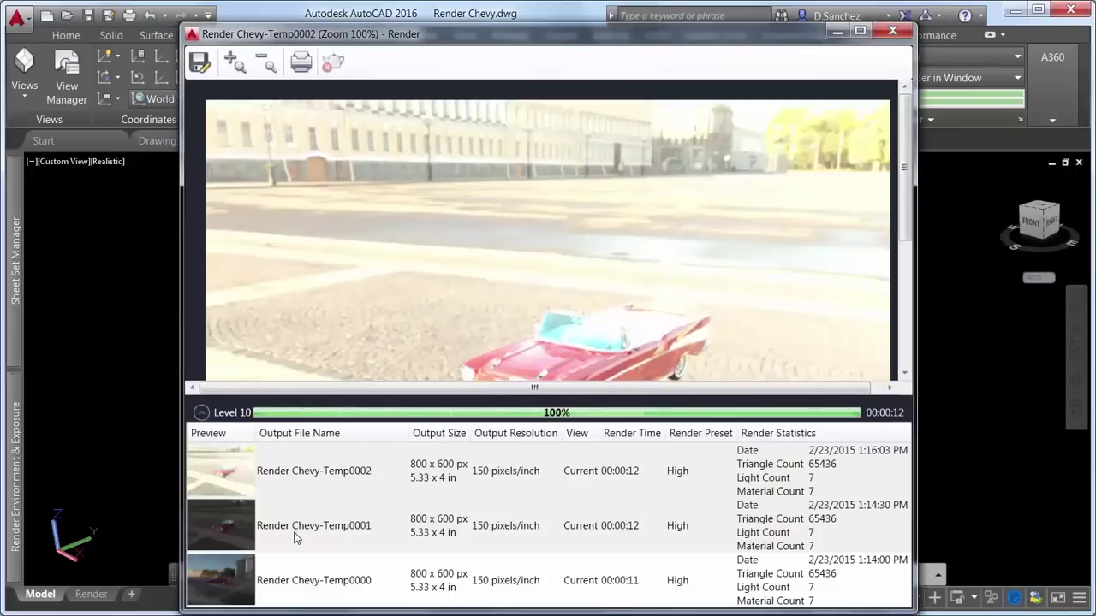
left_click(258, 535)
left_click(238, 579)
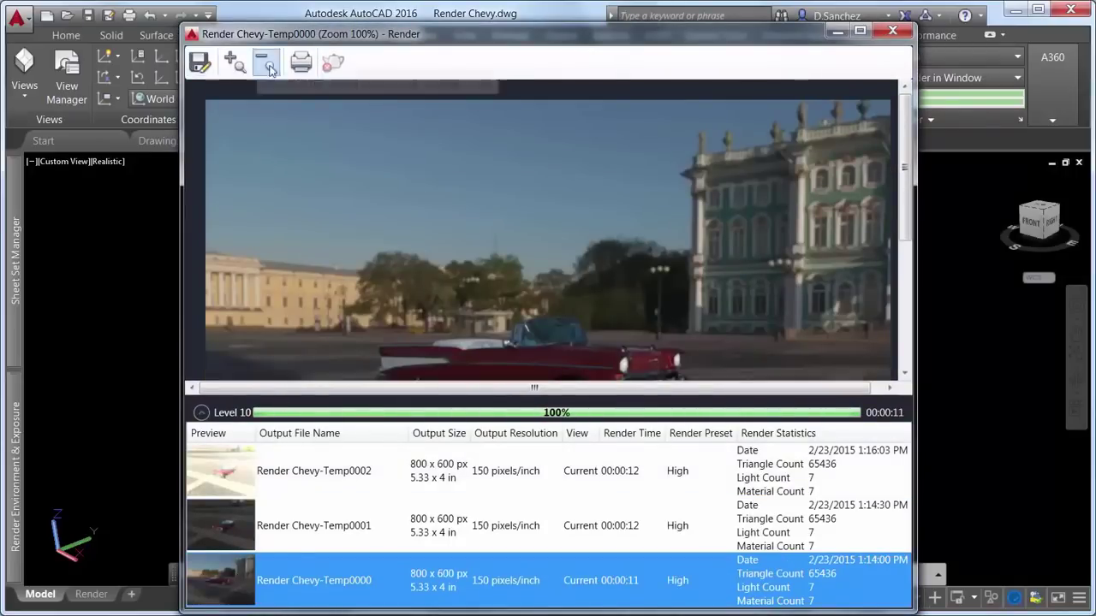
left_click(889, 32)
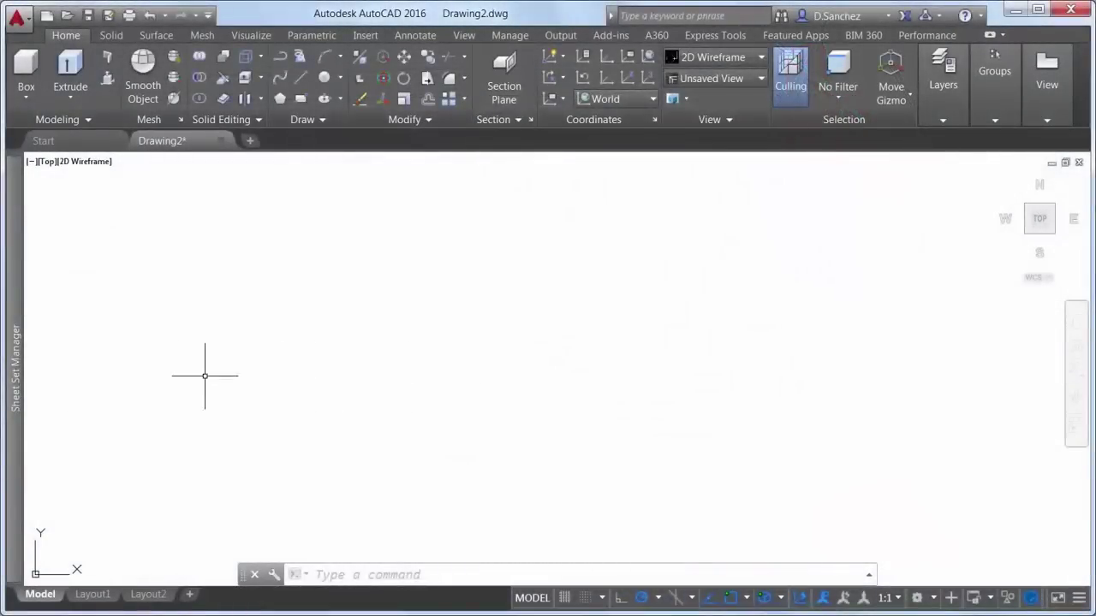
Step: Open Sheet Metal.dwg from the sheet set's Navisworks sheet and switch to model space
mouse_move(15, 361)
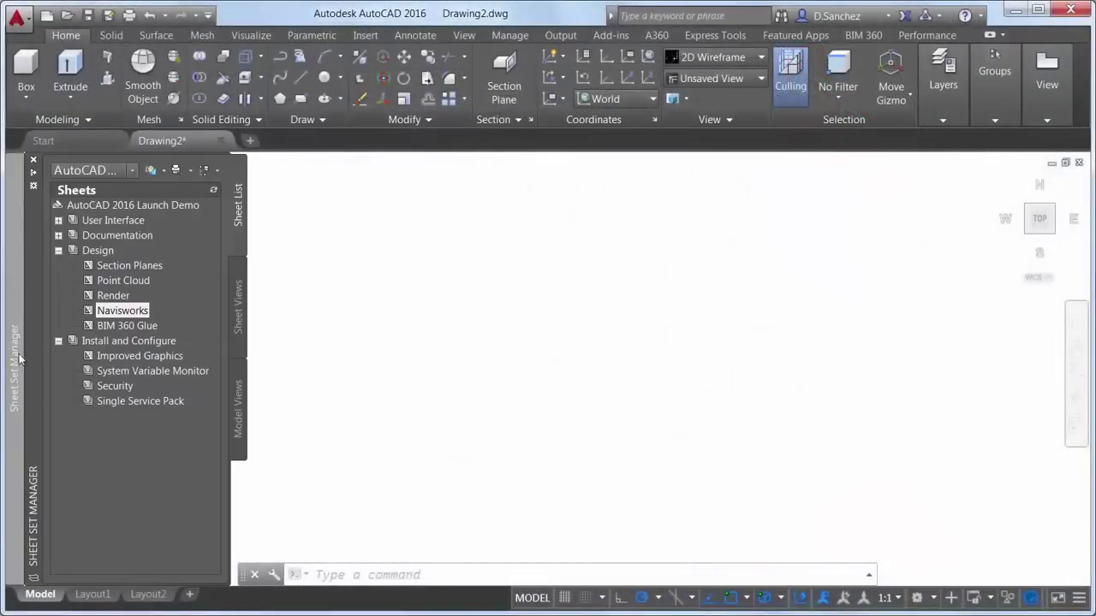
double_click(109, 314)
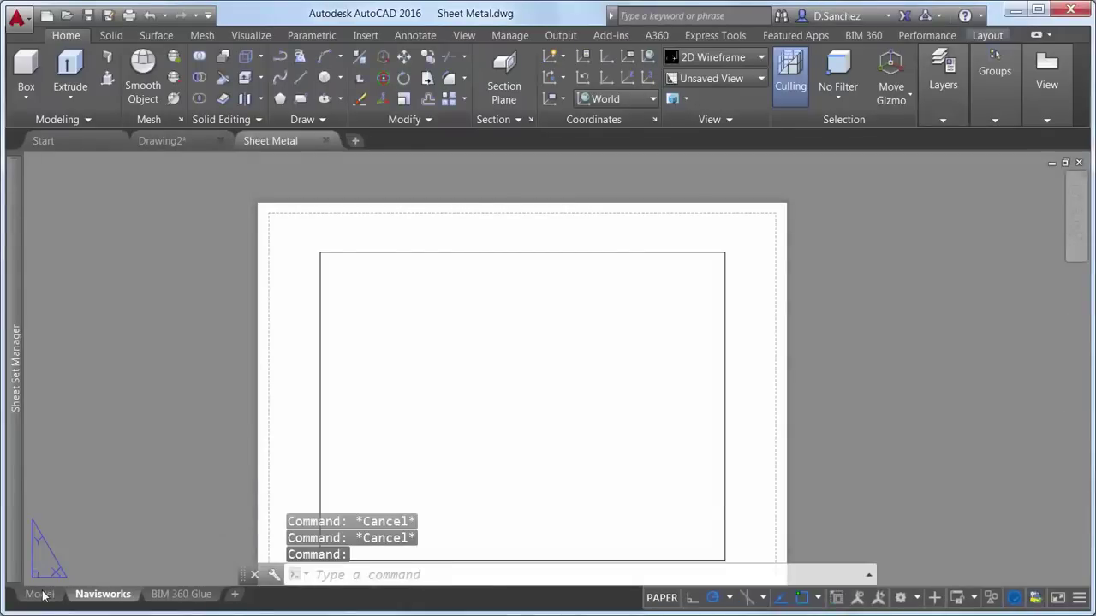
left_click(40, 594)
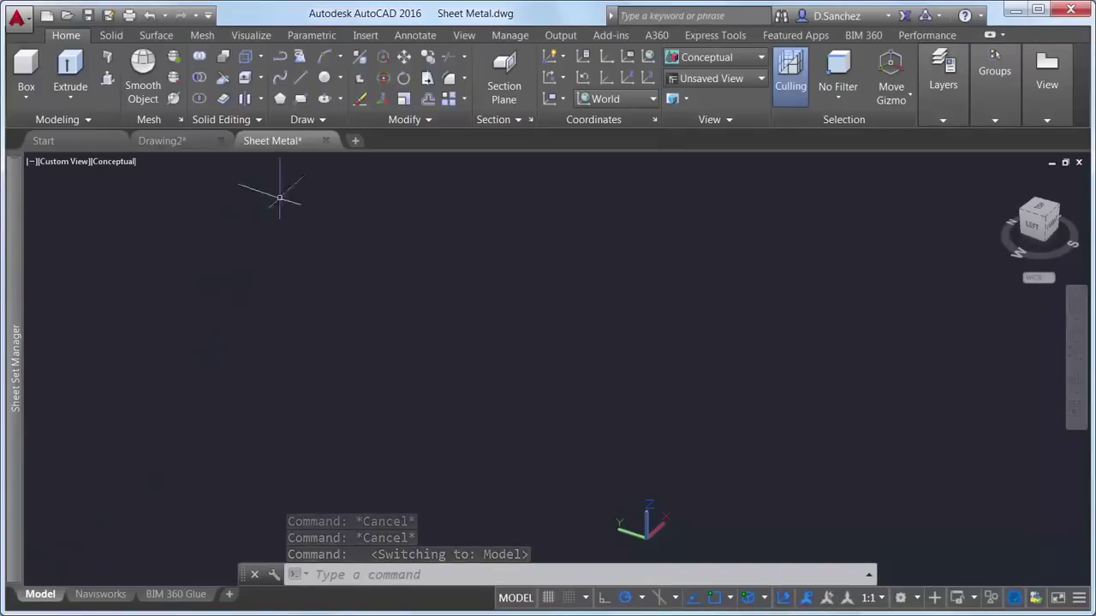
left_click(365, 35)
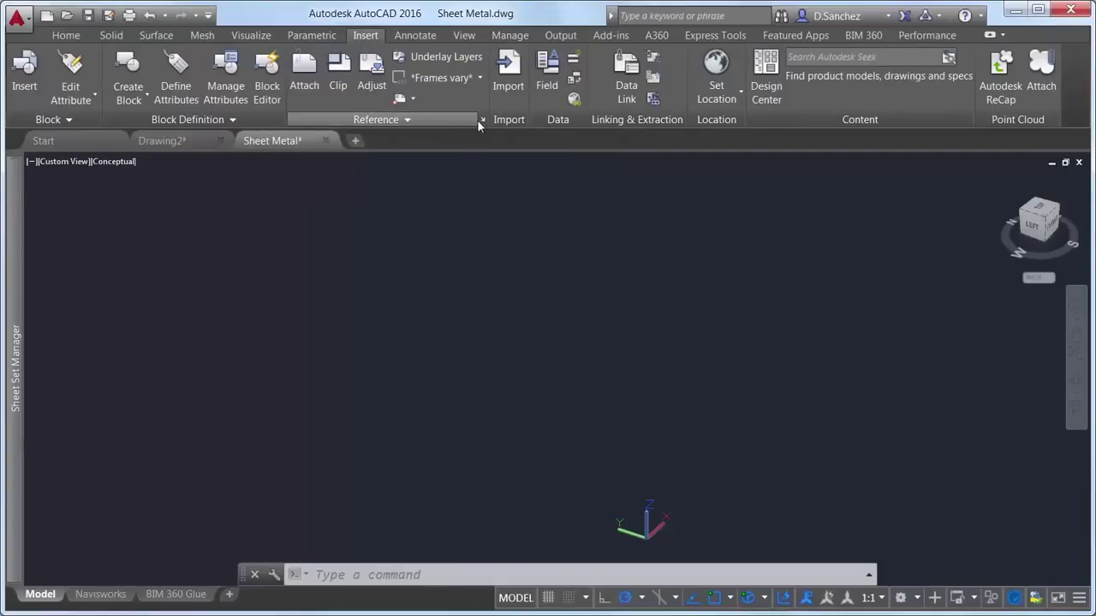
Step: Attach Steuart Tower Arch.nwd as a coordination model with default placement
left_click(482, 120)
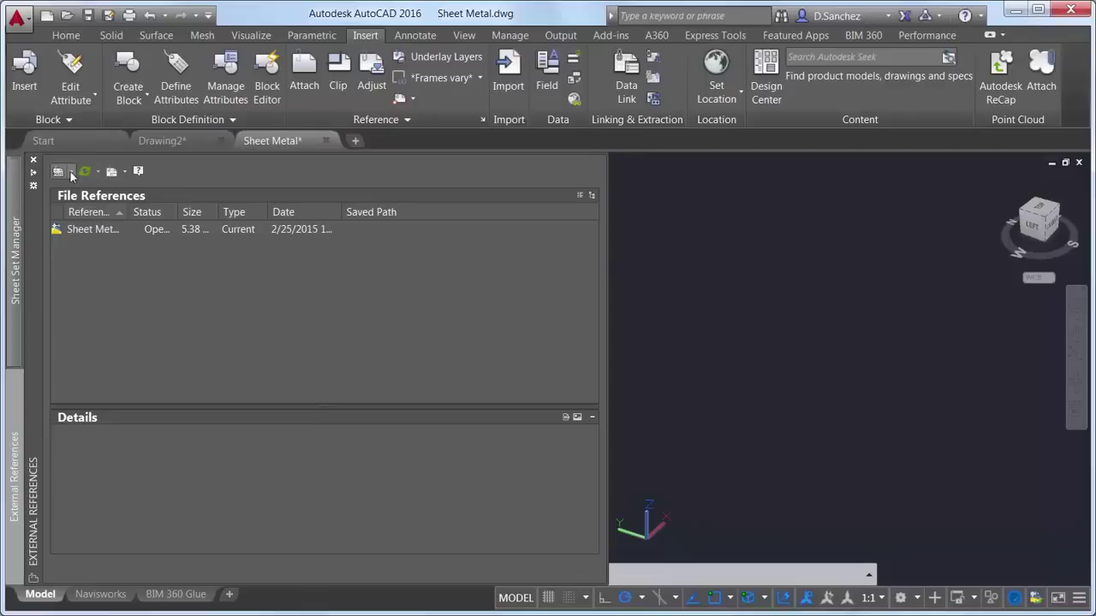
left_click(71, 173)
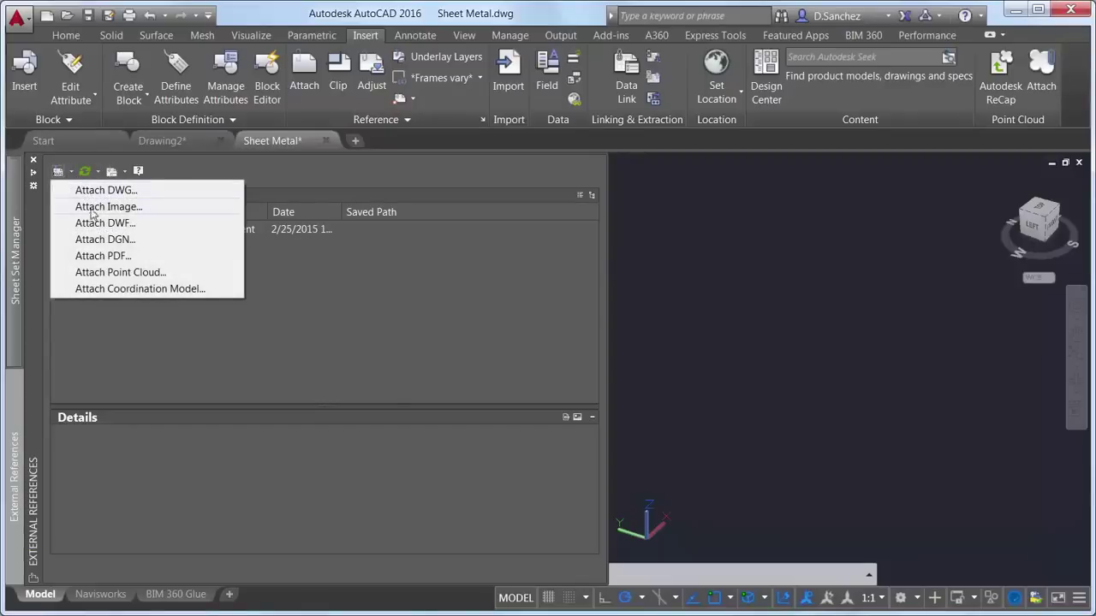
left_click(191, 293)
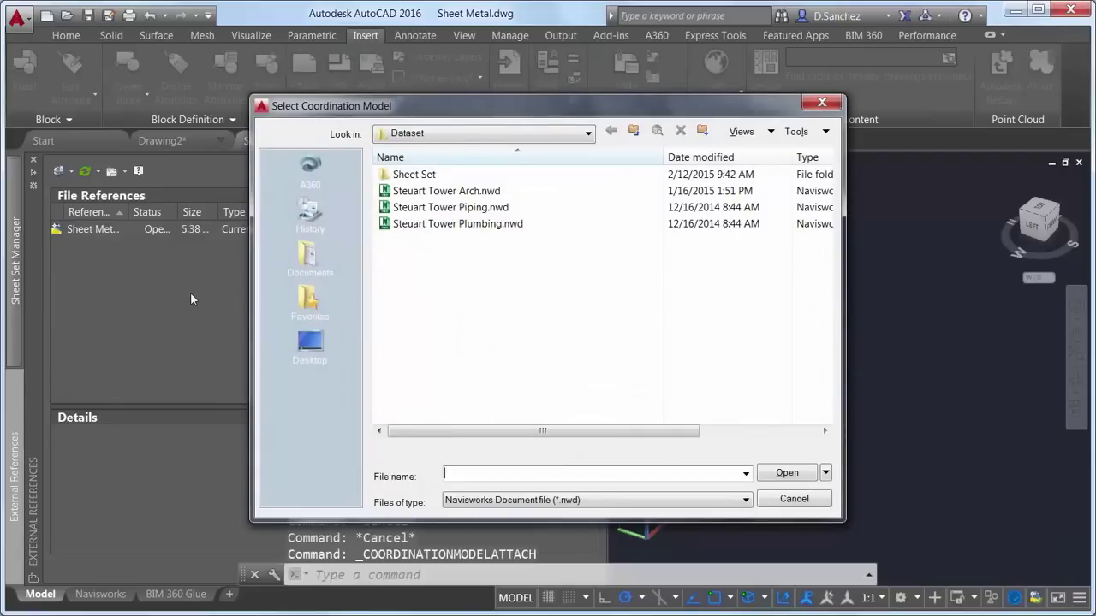
left_click(485, 500)
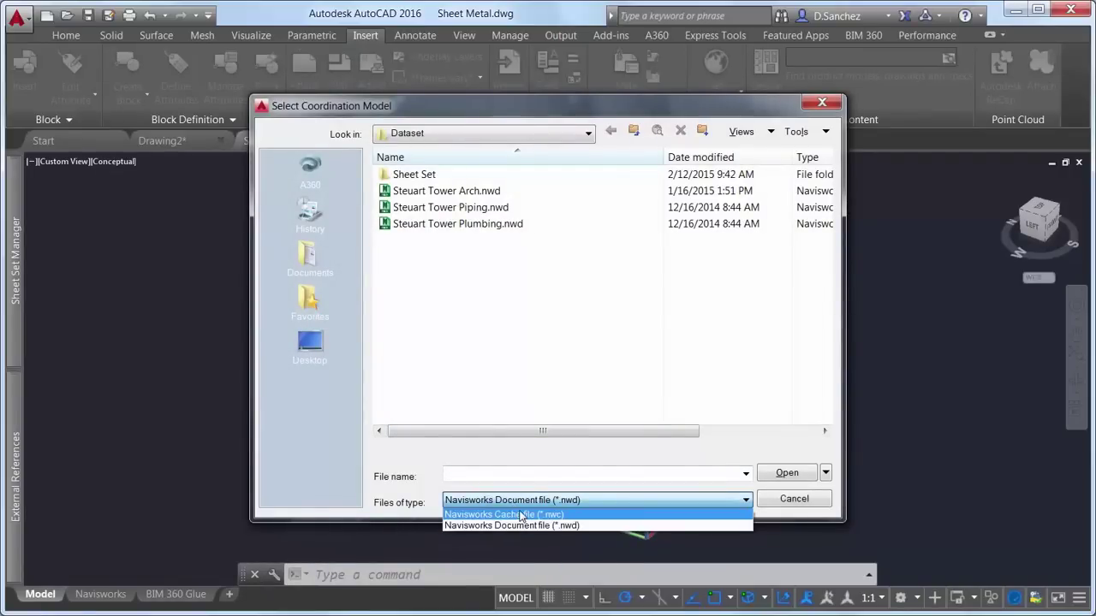
left_click(520, 525)
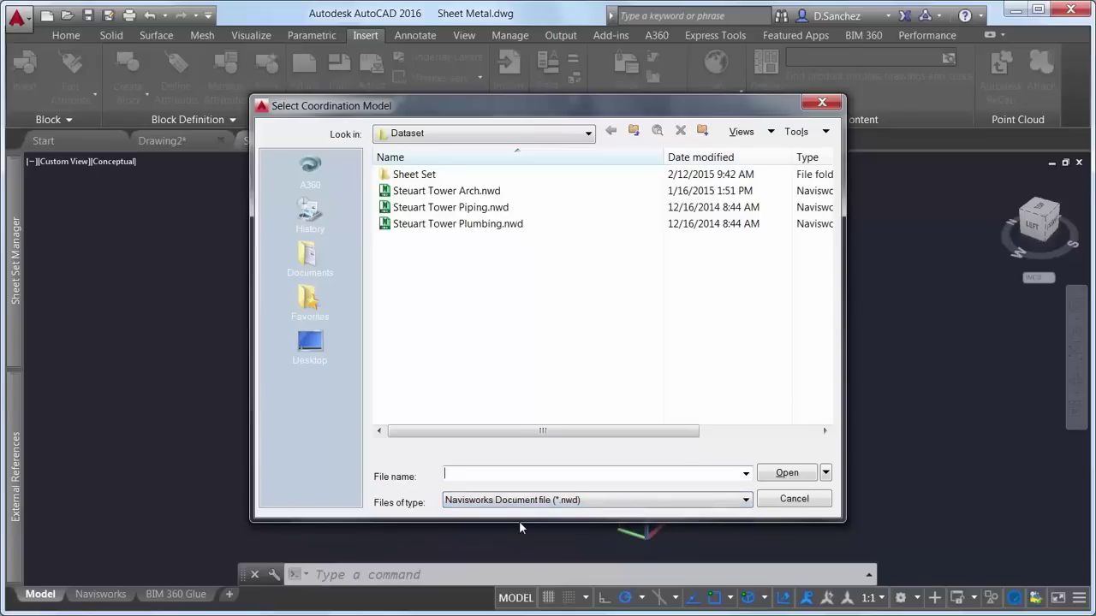
double_click(475, 191)
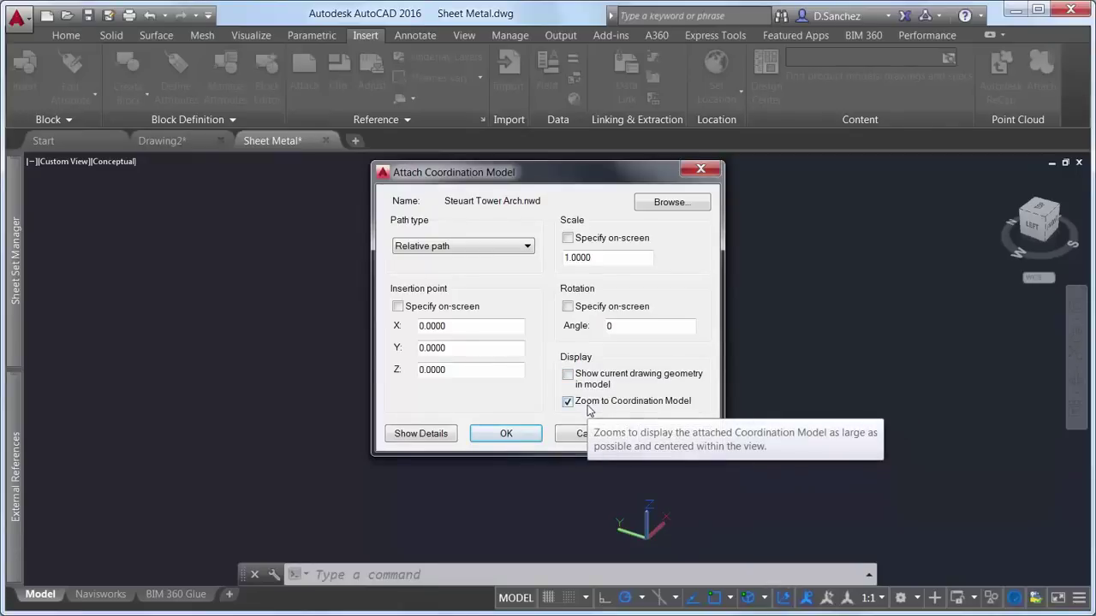
left_click(520, 434)
scroll(519, 427, "down", 5)
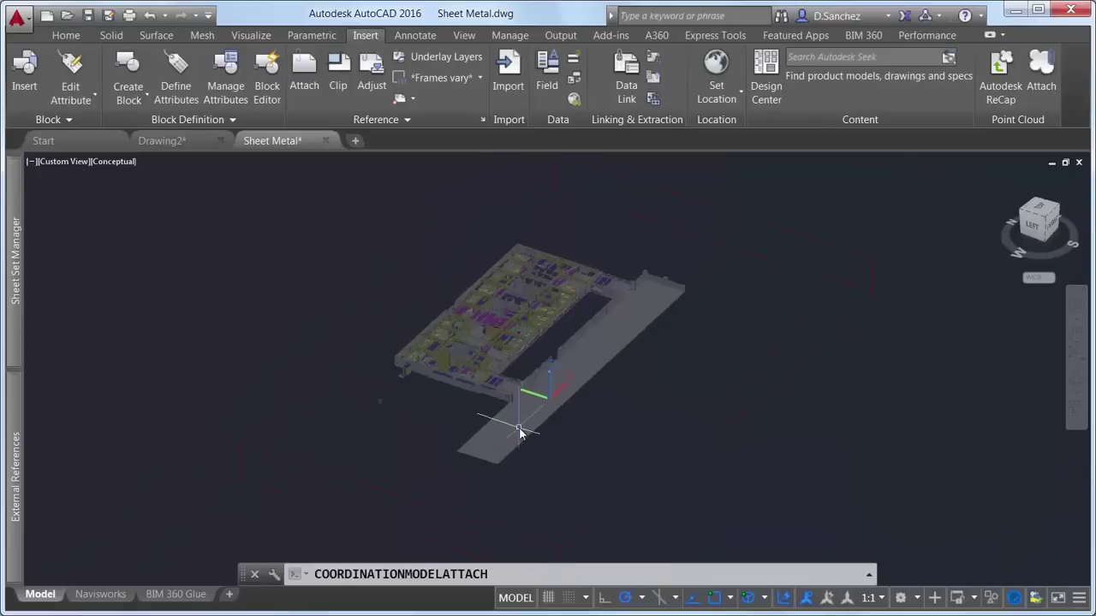
key("Return")
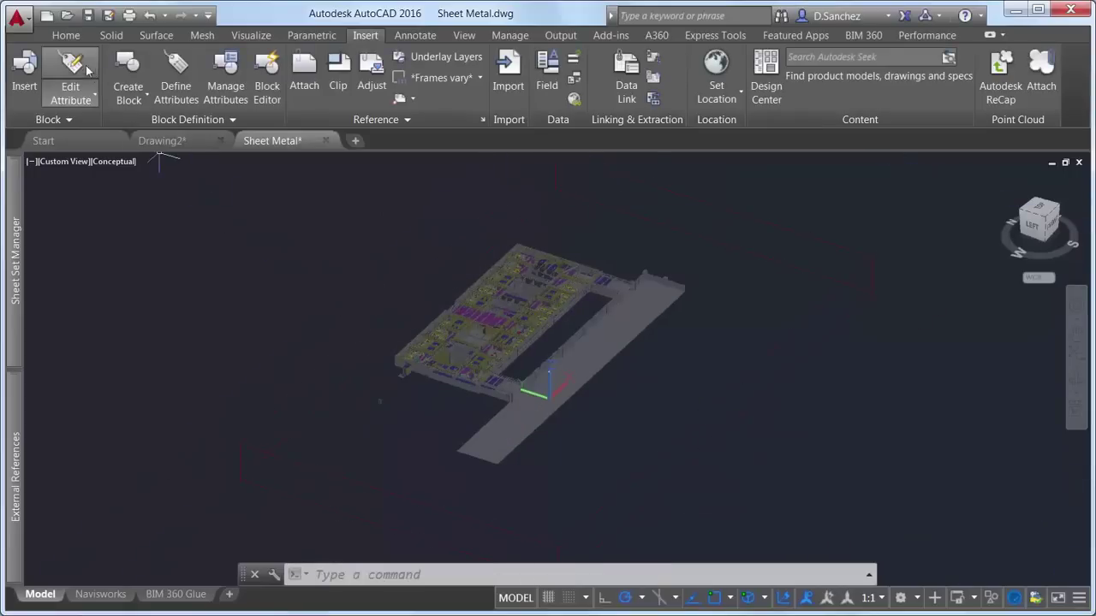
Step: Turn all layers on so the model's ductwork shows
left_click(74, 37)
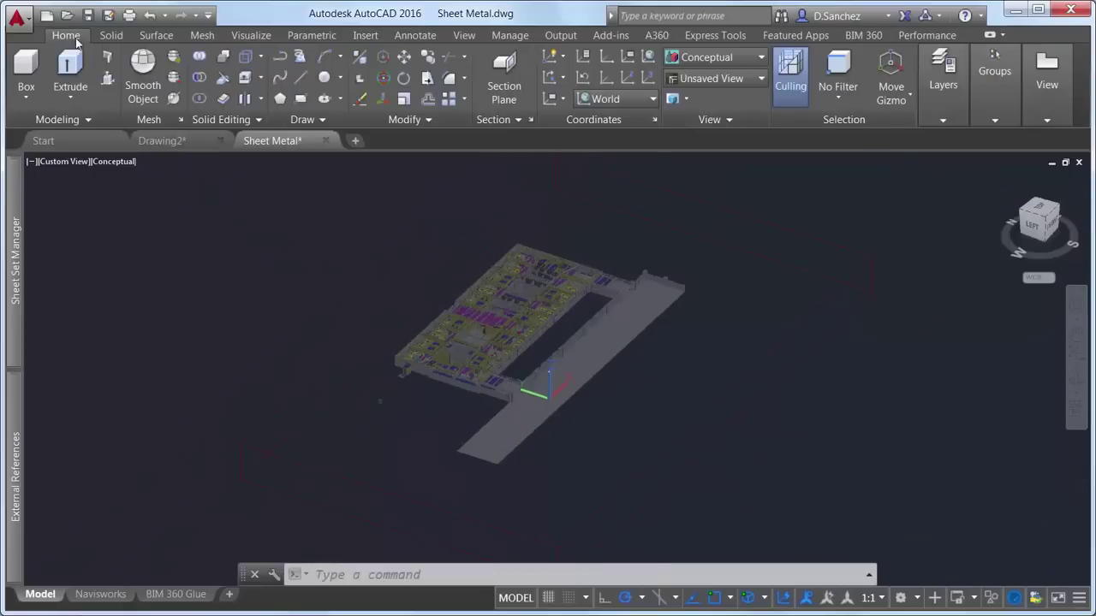
left_click(929, 120)
left_click(929, 181)
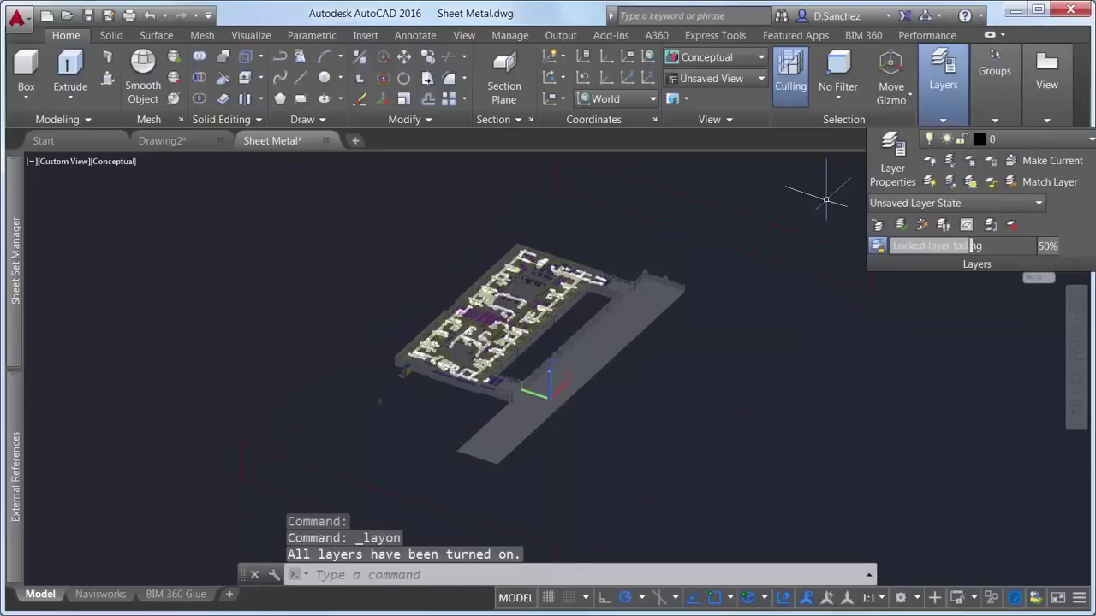
scroll(547, 283, "up", 5)
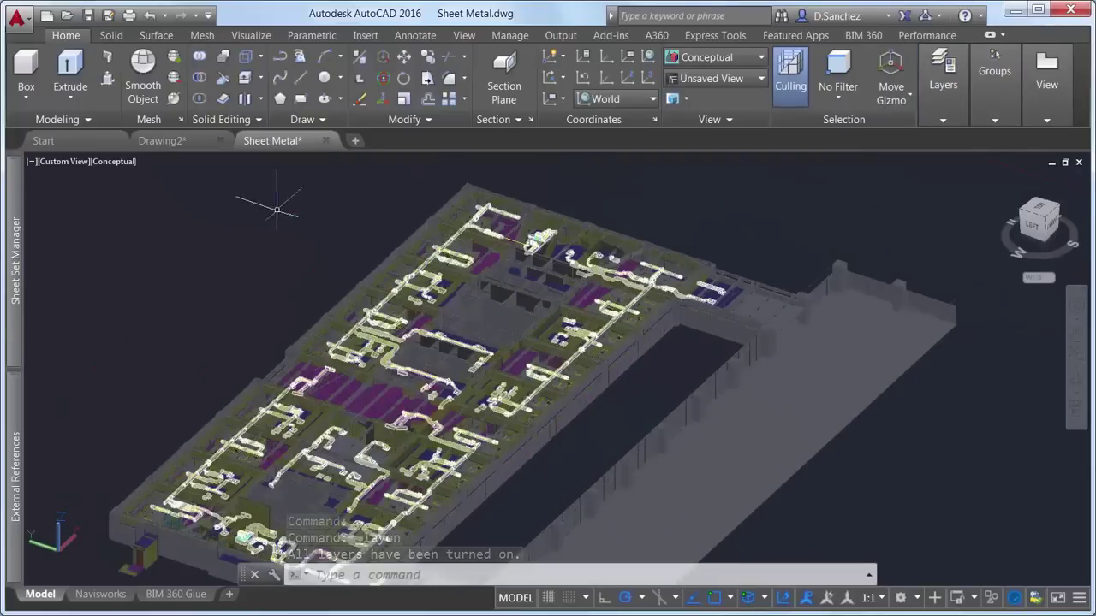
Step: Restore the Duct view and sweep the circle along the line into a surface
left_click(82, 162)
mouse_move(139, 181)
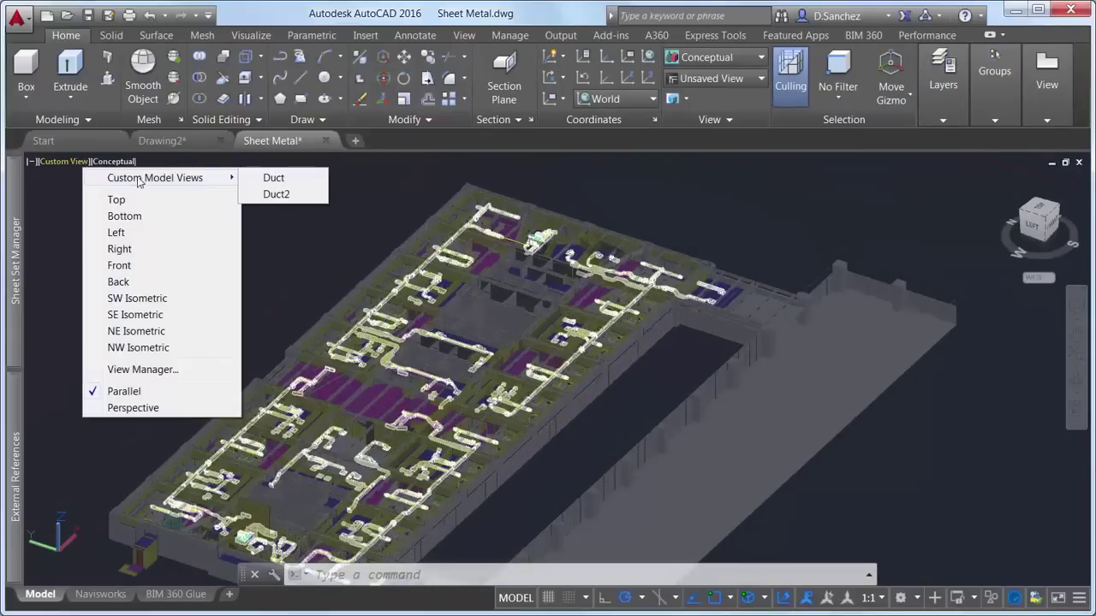
left_click(274, 178)
left_click(154, 35)
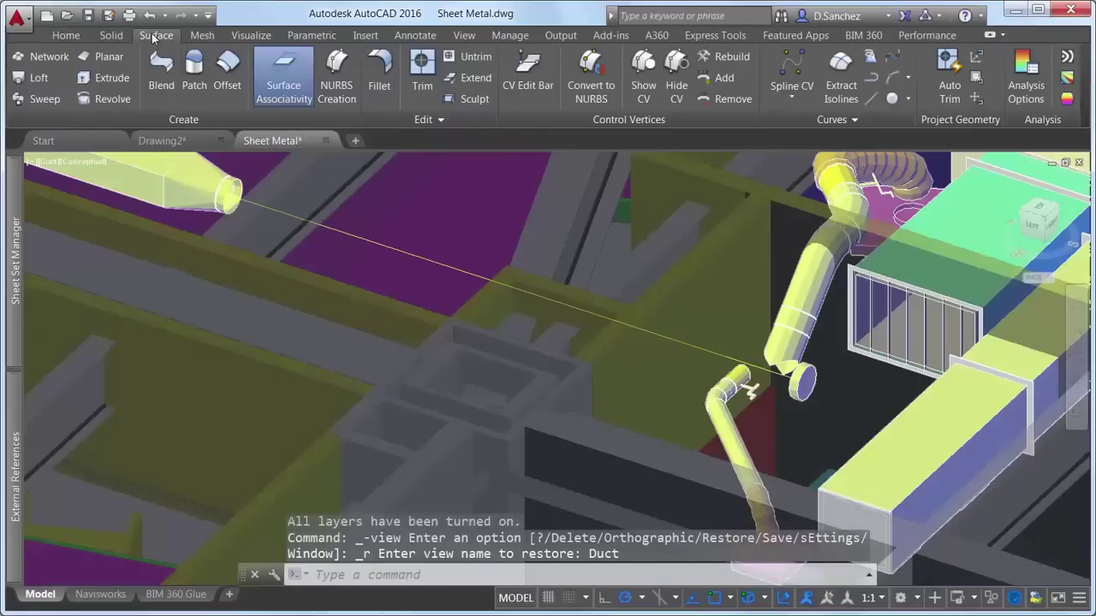
left_click(38, 99)
left_click(241, 185)
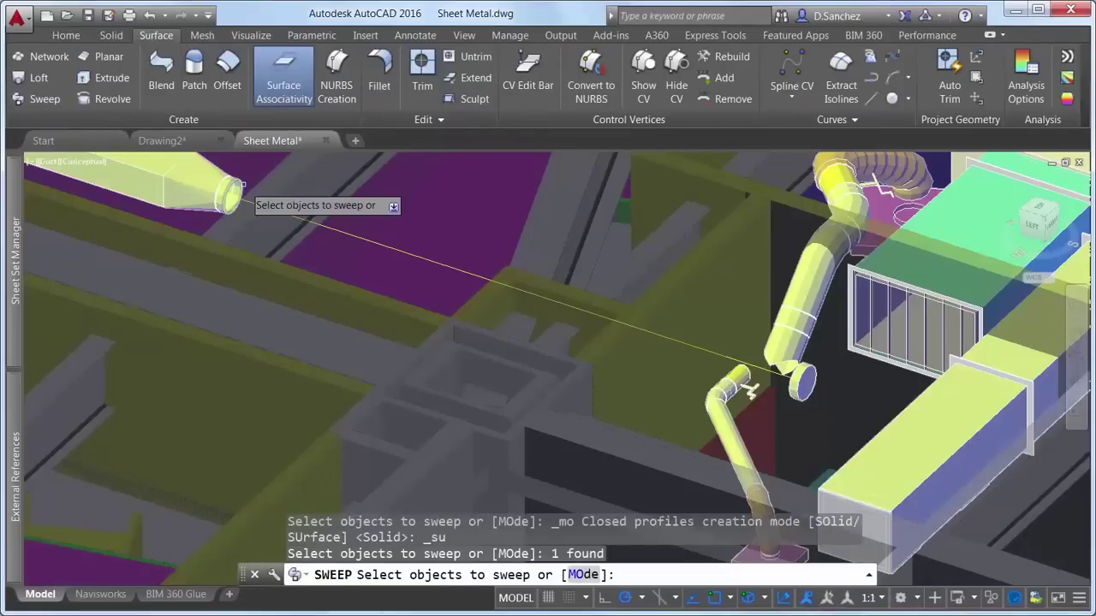
key("Return")
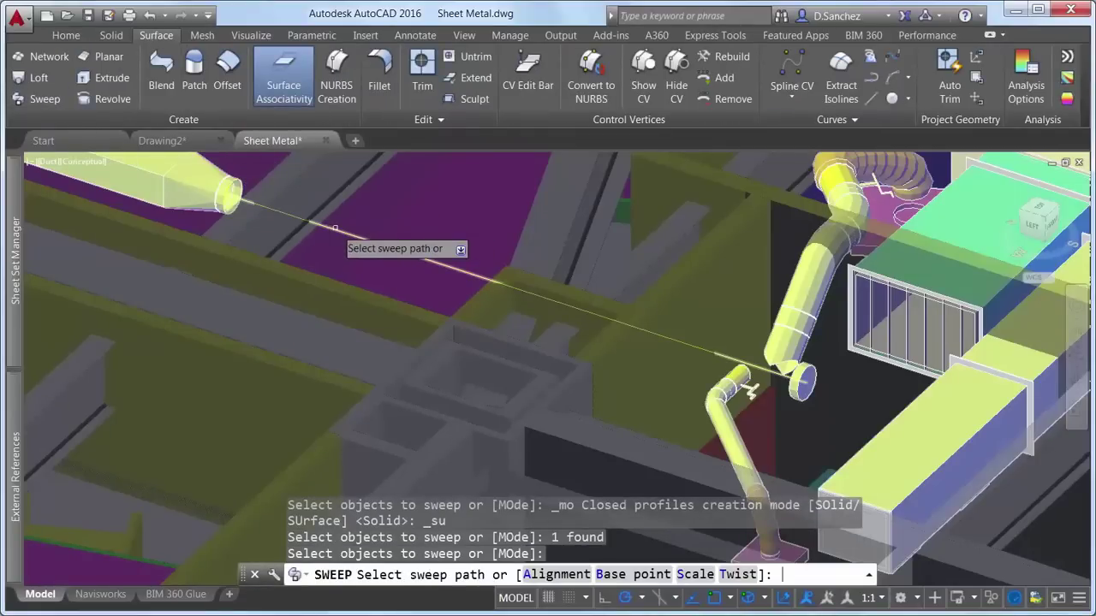
left_click(335, 228)
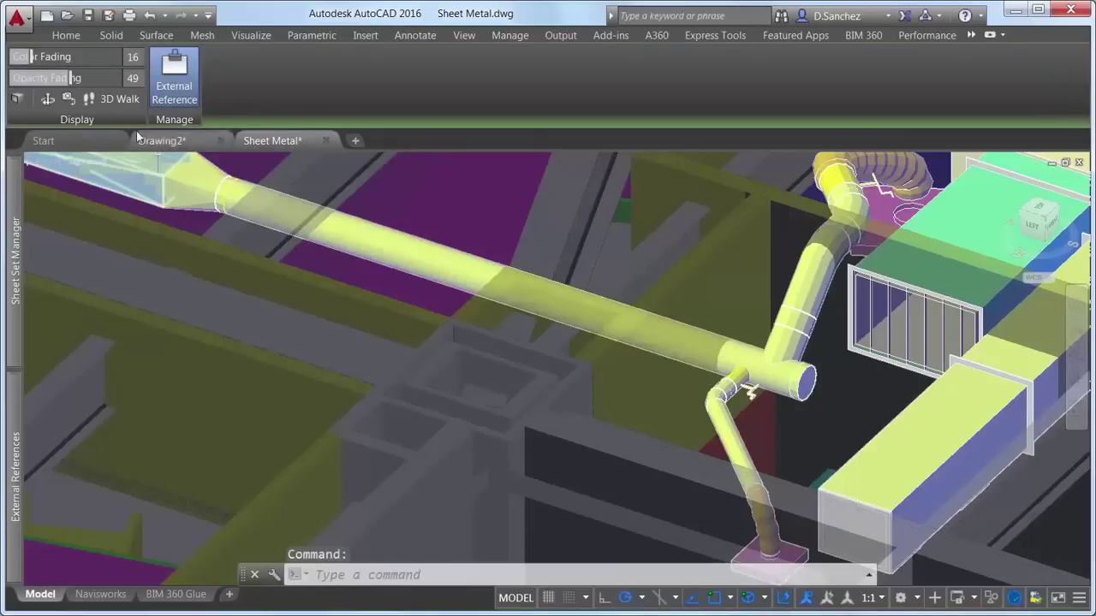
Step: Raise the colour fading to 38, then close the drawing without saving
left_click_drag(29, 56, 124, 85)
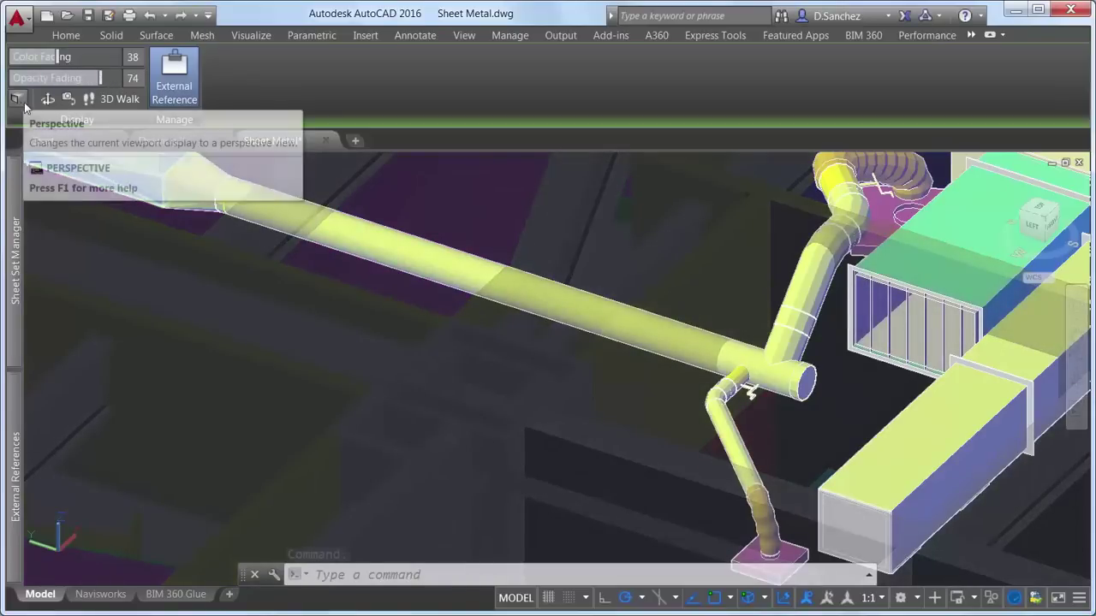
left_click(135, 106)
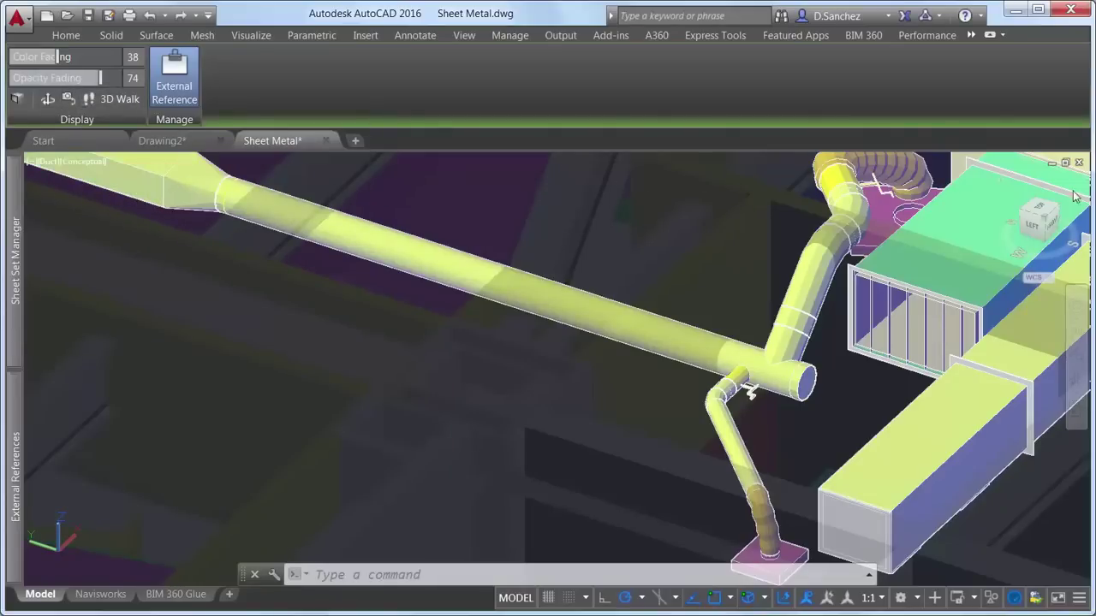
left_click(1079, 162)
left_click(615, 363)
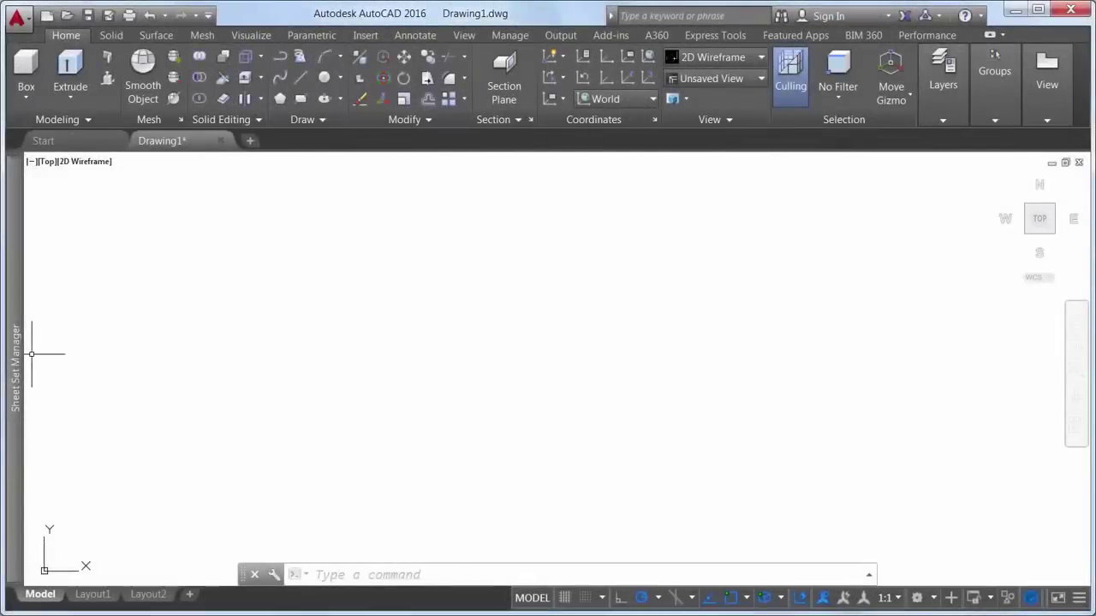
Step: Open Sheet Metal.dwg via the BIM 360 Glue sheet, in model space with BIM 360 tools shown
mouse_move(17, 360)
double_click(109, 327)
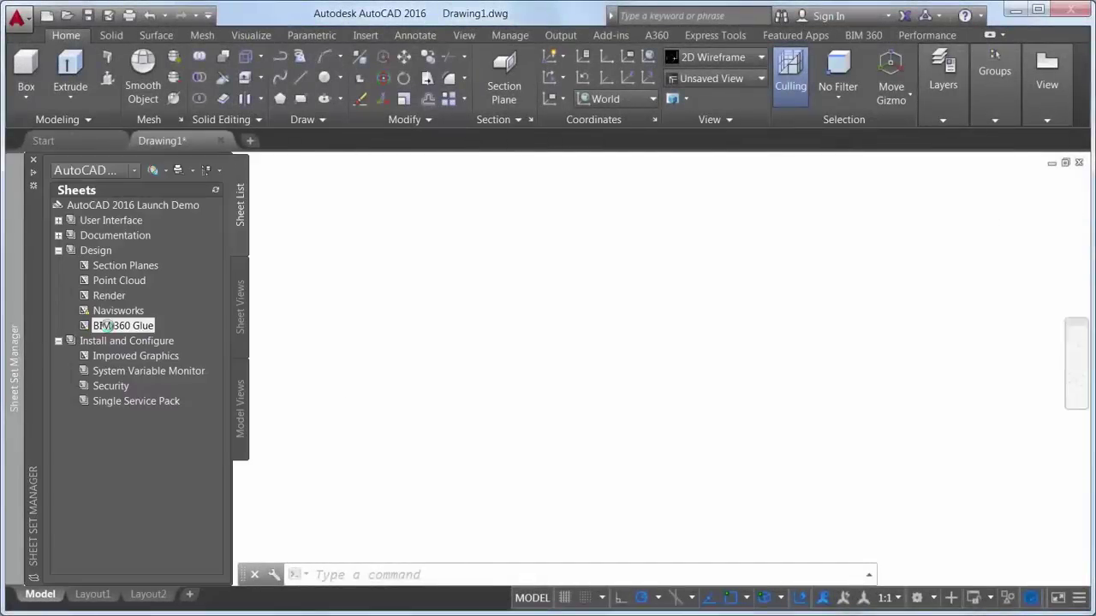
left_click(39, 594)
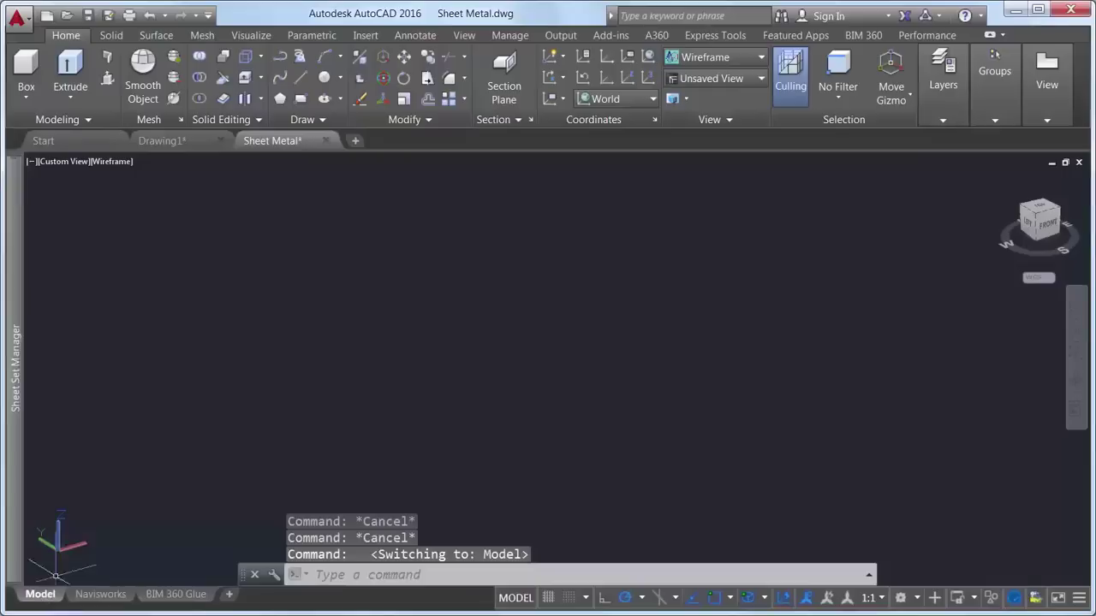
left_click(863, 35)
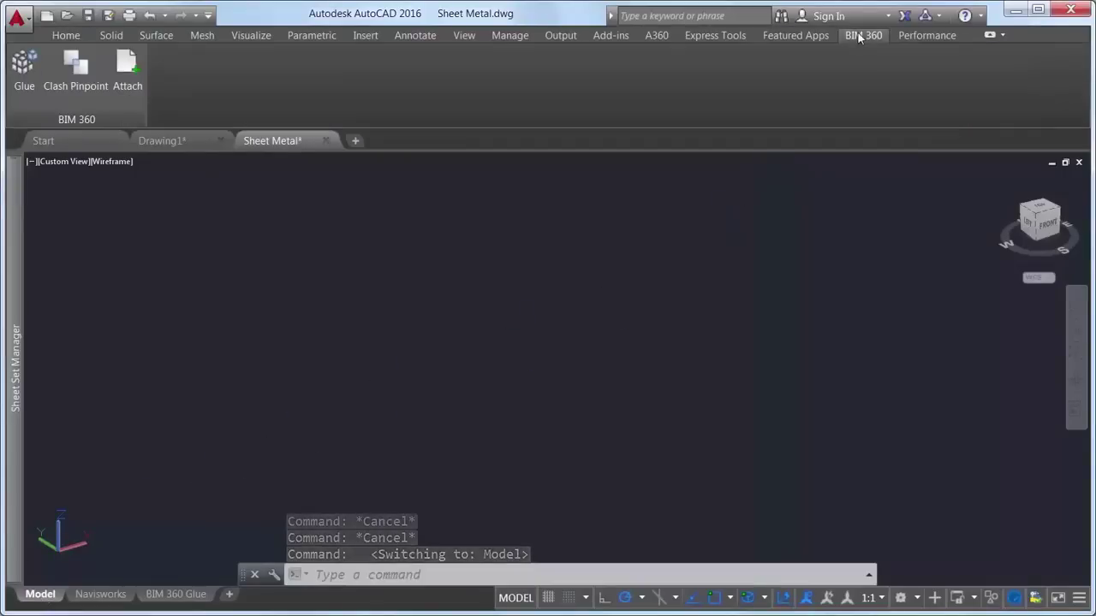
Step: Sign in to BIM 360 with the user's account and choose the Global host
left_click(129, 68)
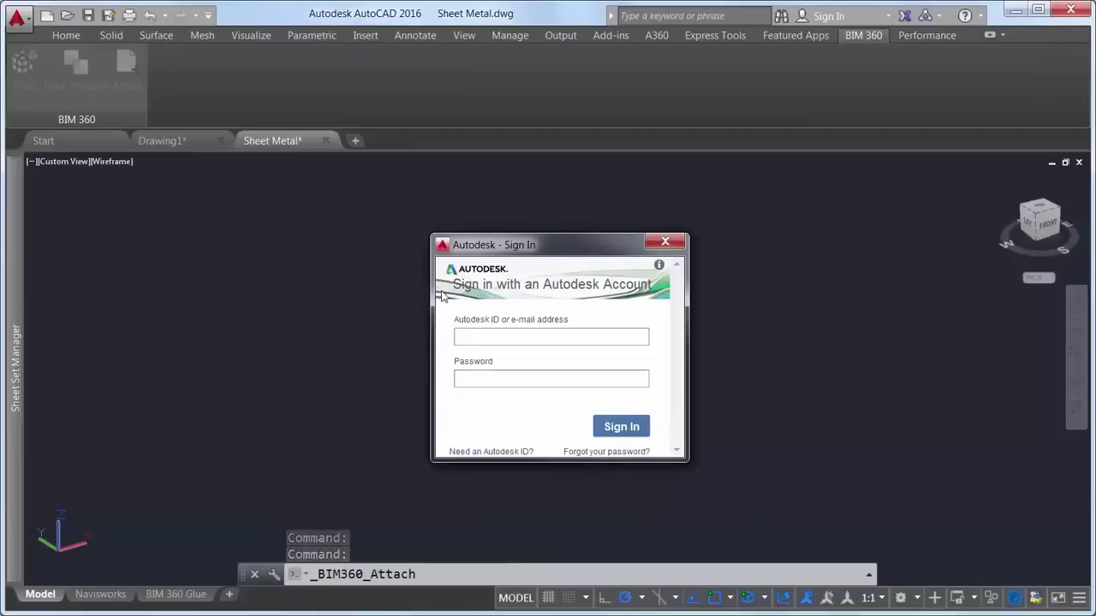
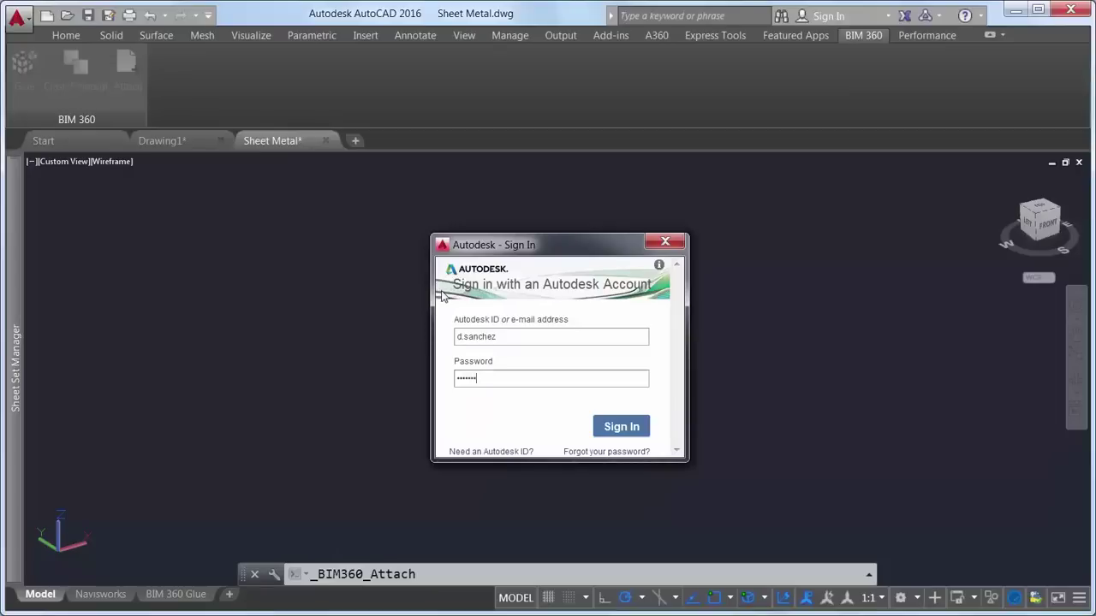
key("Return")
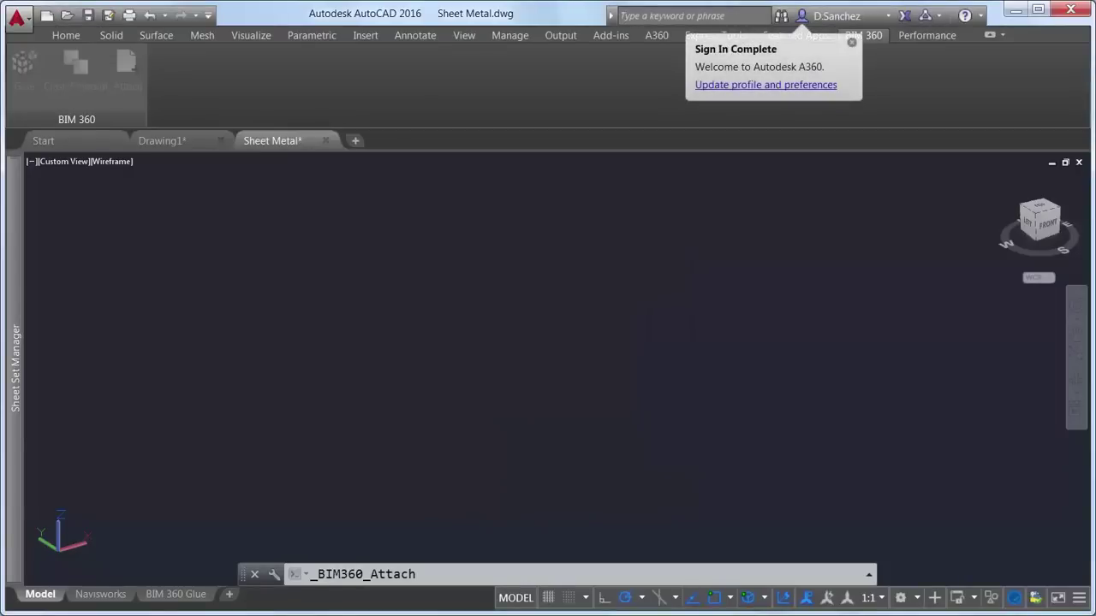
left_click(662, 343)
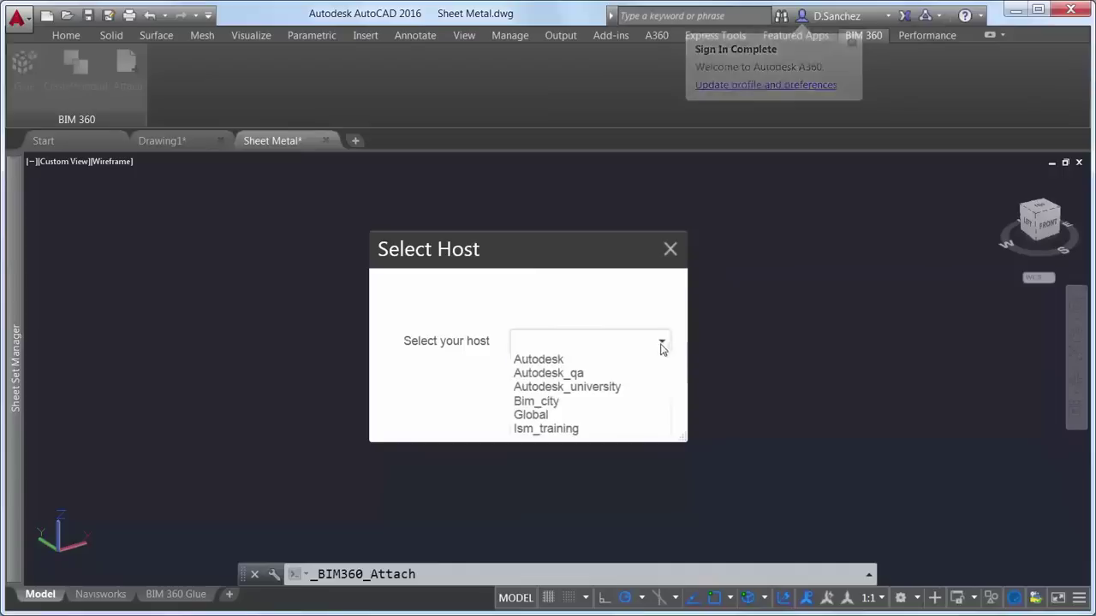
left_click(575, 417)
left_click(622, 421)
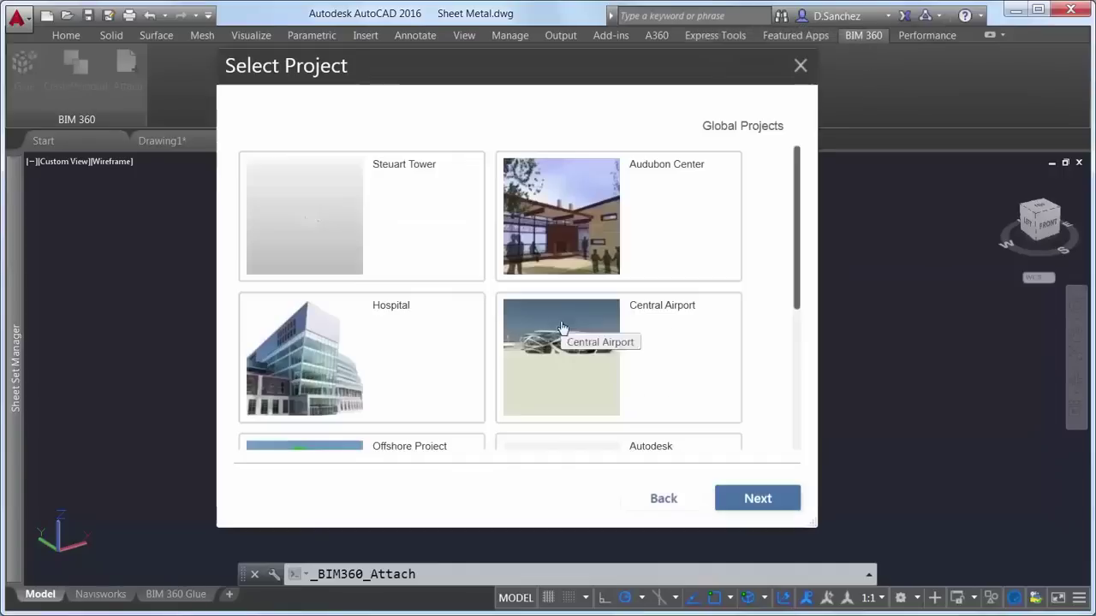
Step: Attach the Steuart Tower Merged Models model at the default insertion point, scale and rotation
left_click(321, 231)
left_click(775, 509)
left_click(501, 150)
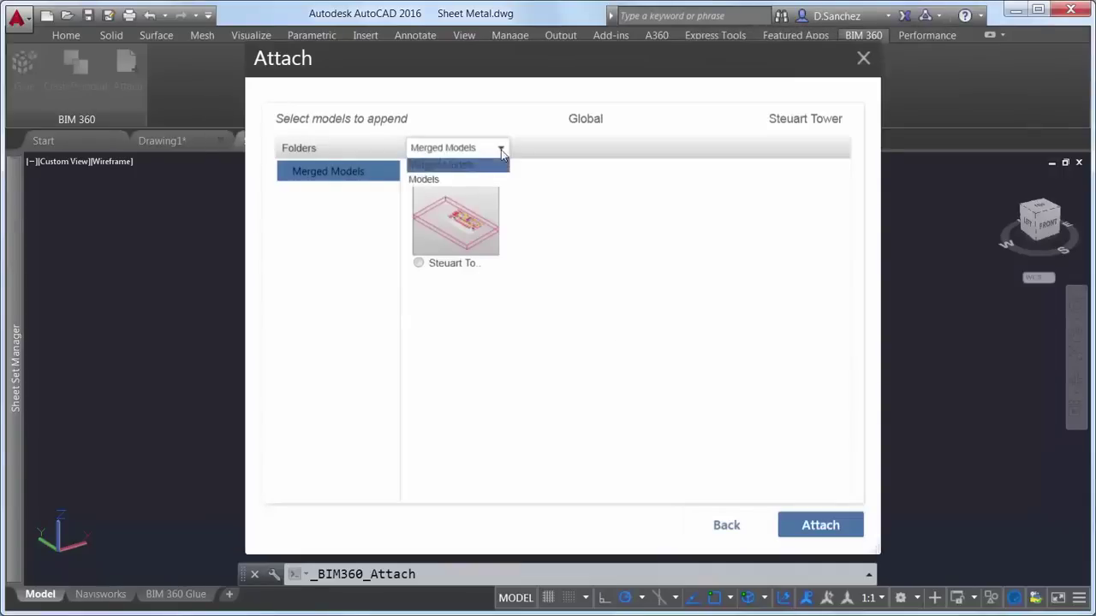
left_click(452, 180)
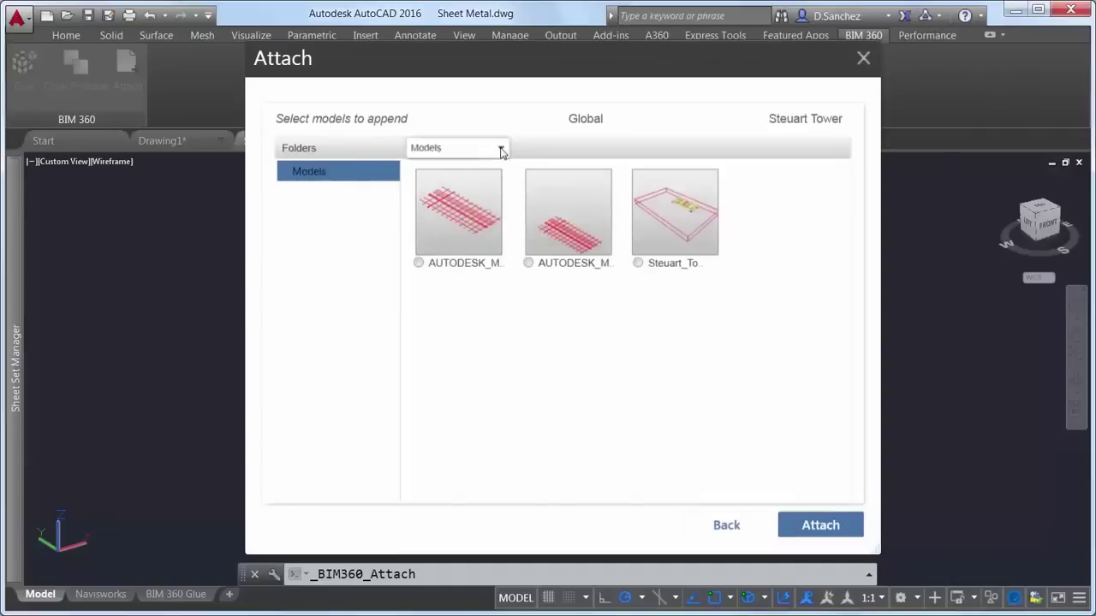
left_click(501, 150)
left_click(450, 163)
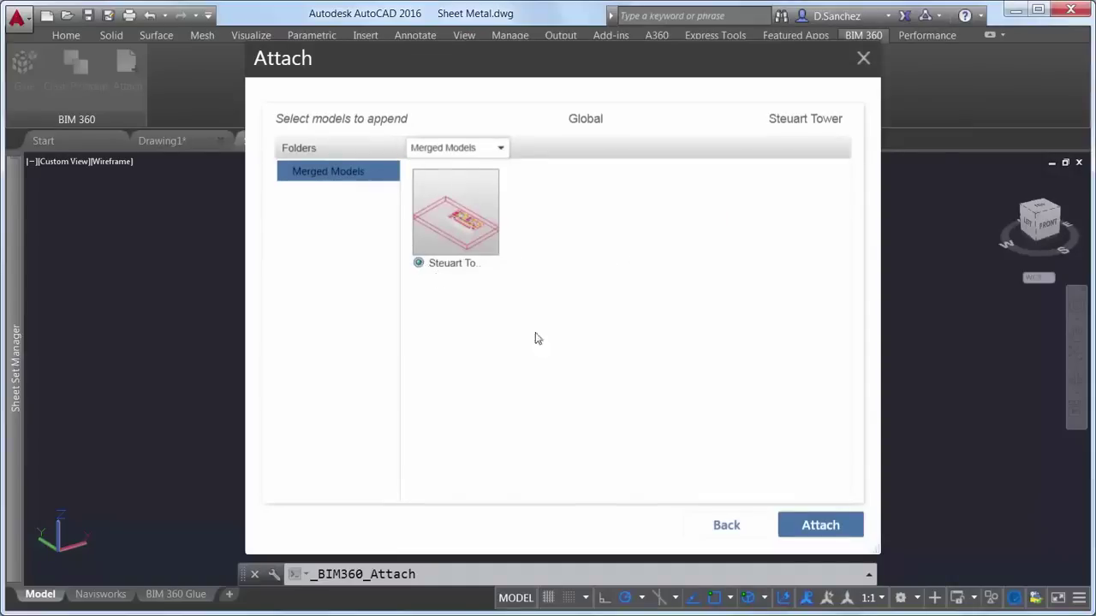
left_click(820, 526)
key("Return")
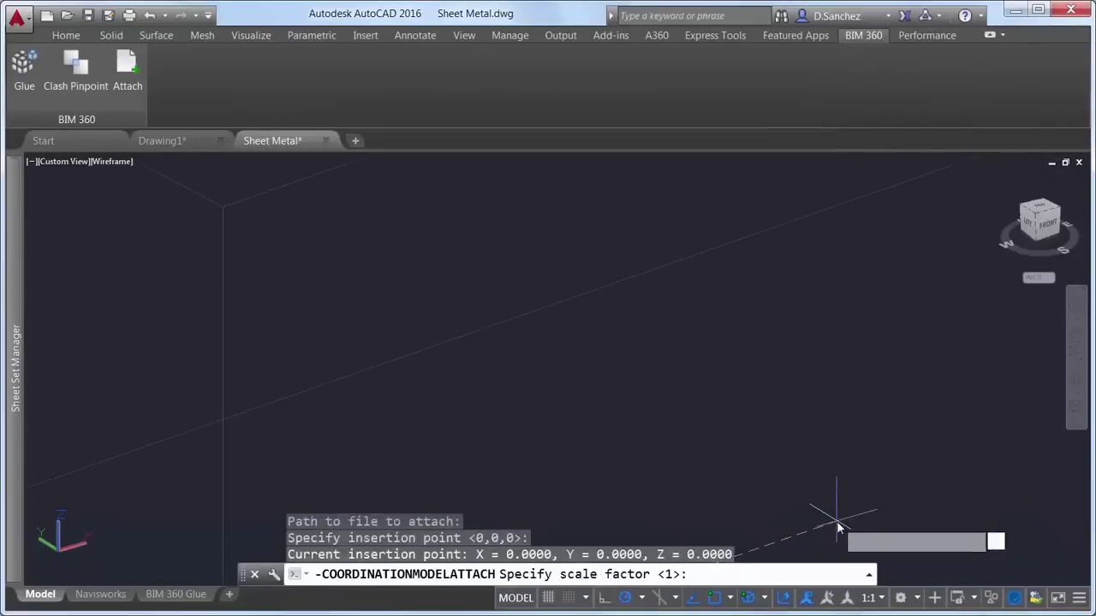
key("Return")
key("Return")
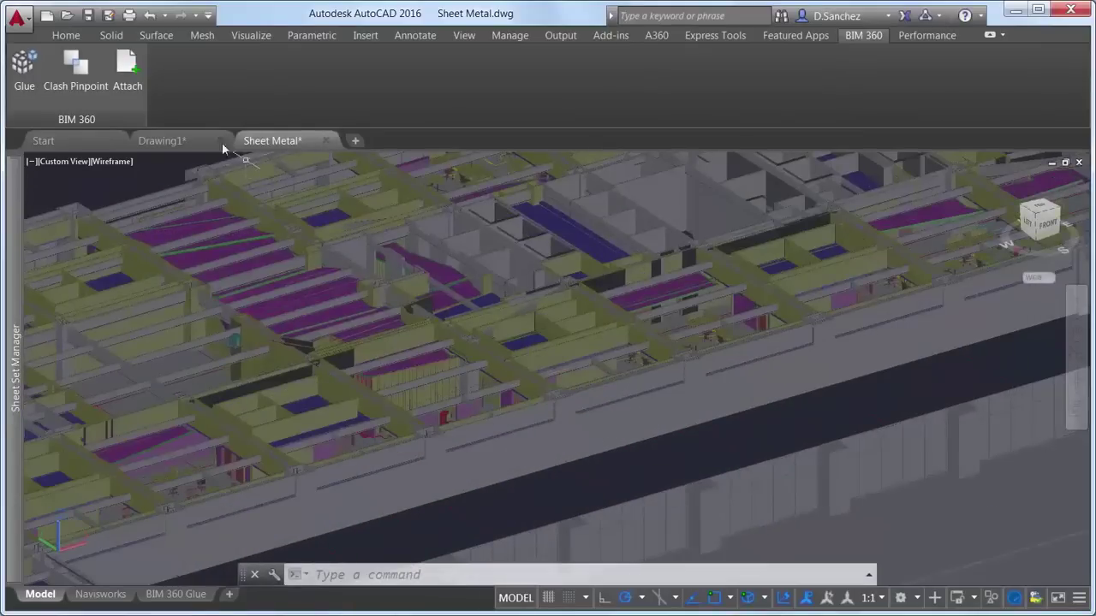
Step: Turn all layers on and raise the attached model's colour fading to 26
left_click(66, 35)
left_click(943, 72)
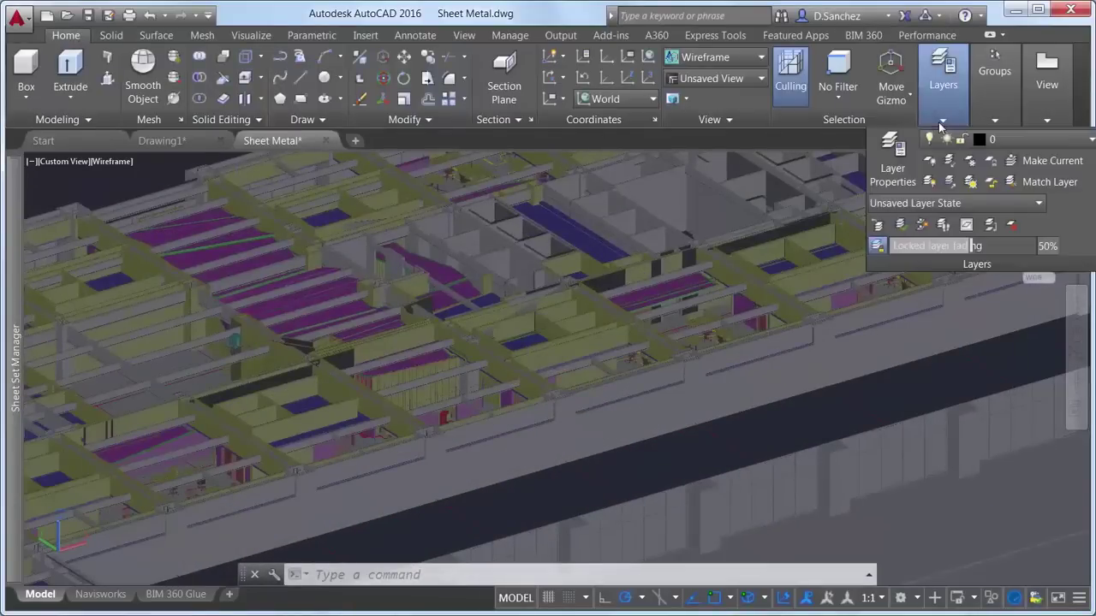
left_click(929, 183)
left_click(638, 211)
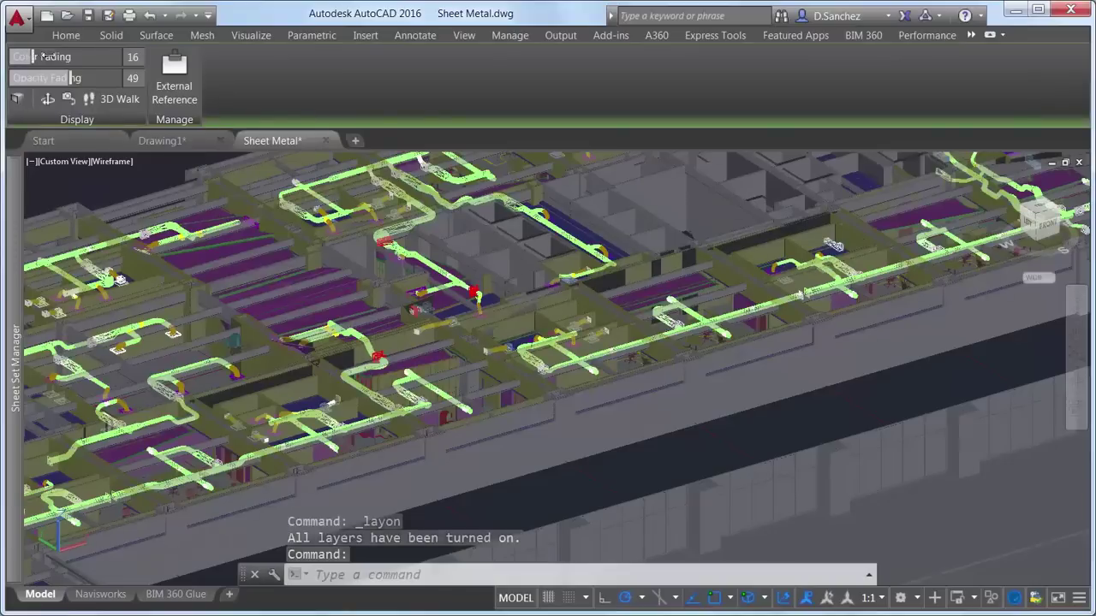
mouse_move(25, 57)
left_mouse_down()
mouse_move(66, 56)
mouse_move(119, 81)
mouse_move(103, 89)
left_mouse_up()
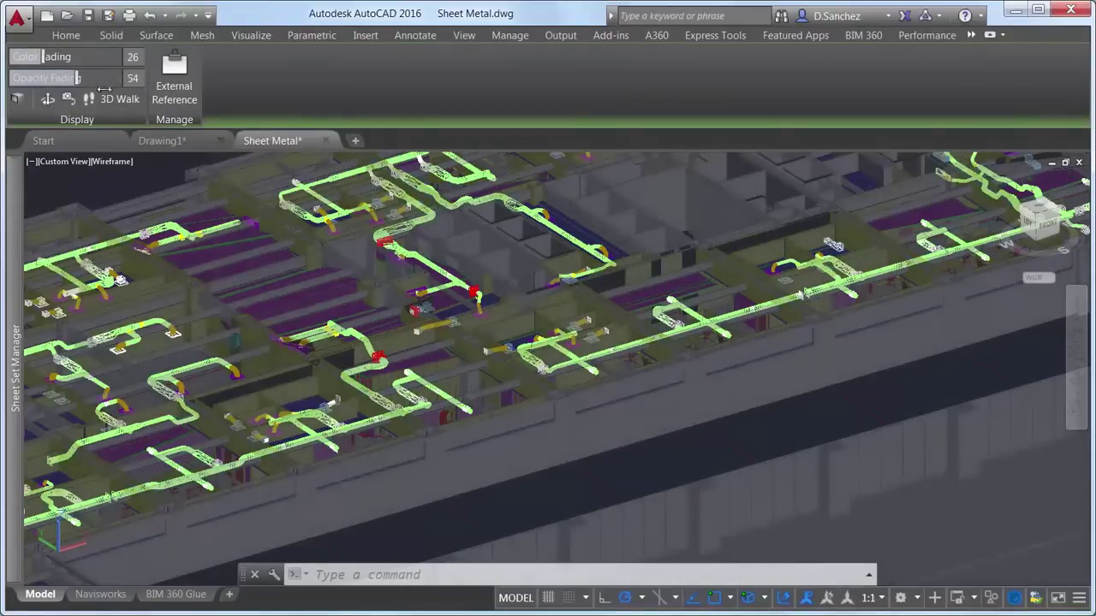
Step: Restore the Duct view and sweep the circular duct end along the red line
left_click(80, 161)
mouse_move(124, 179)
left_click(299, 179)
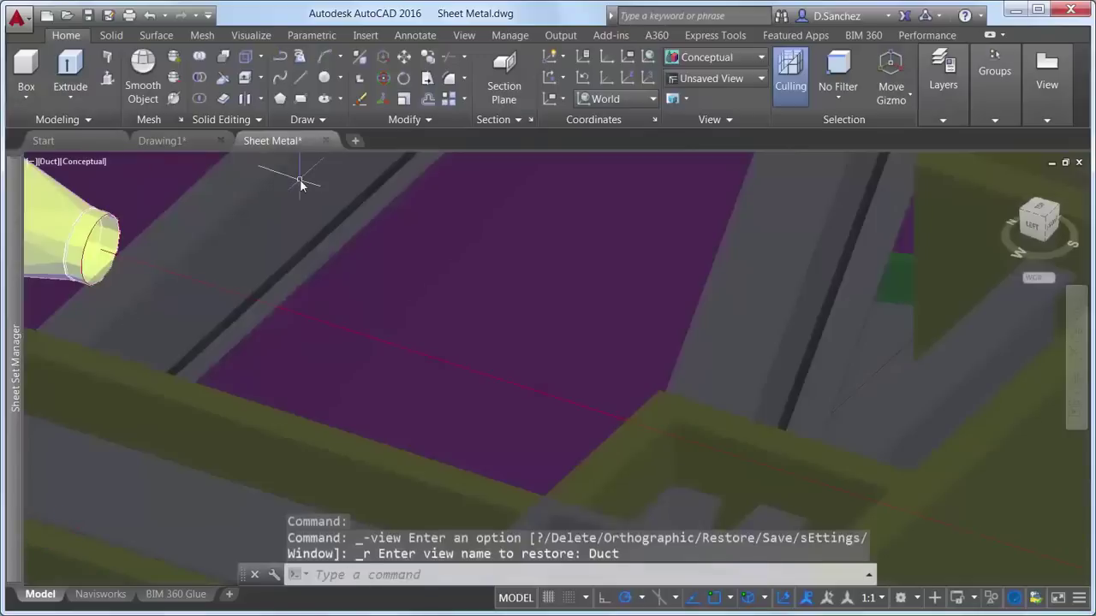
left_click(162, 38)
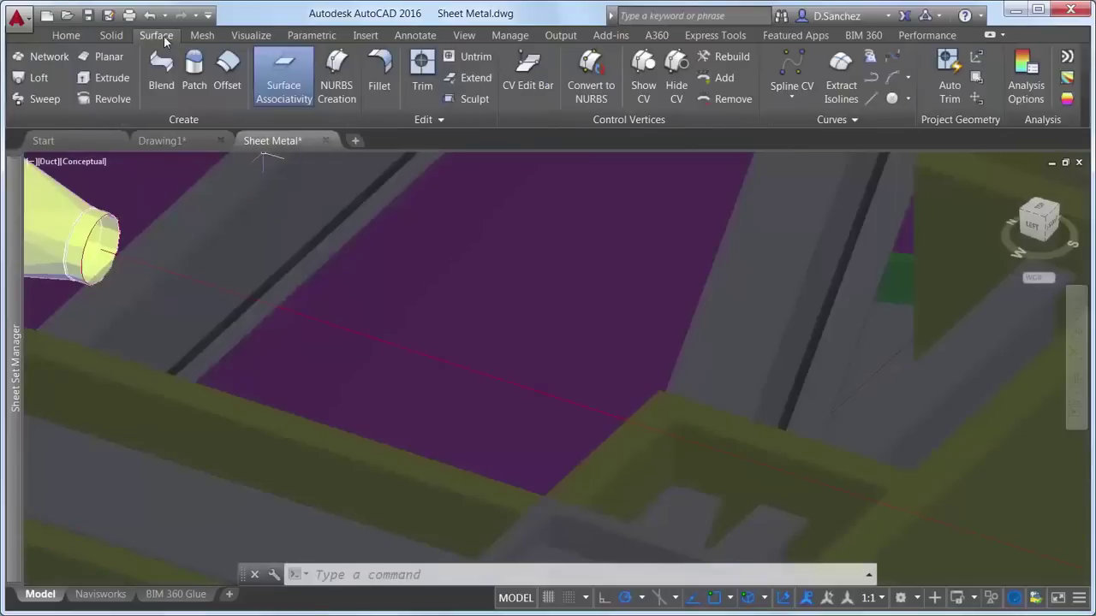
left_click(44, 100)
left_click(117, 218)
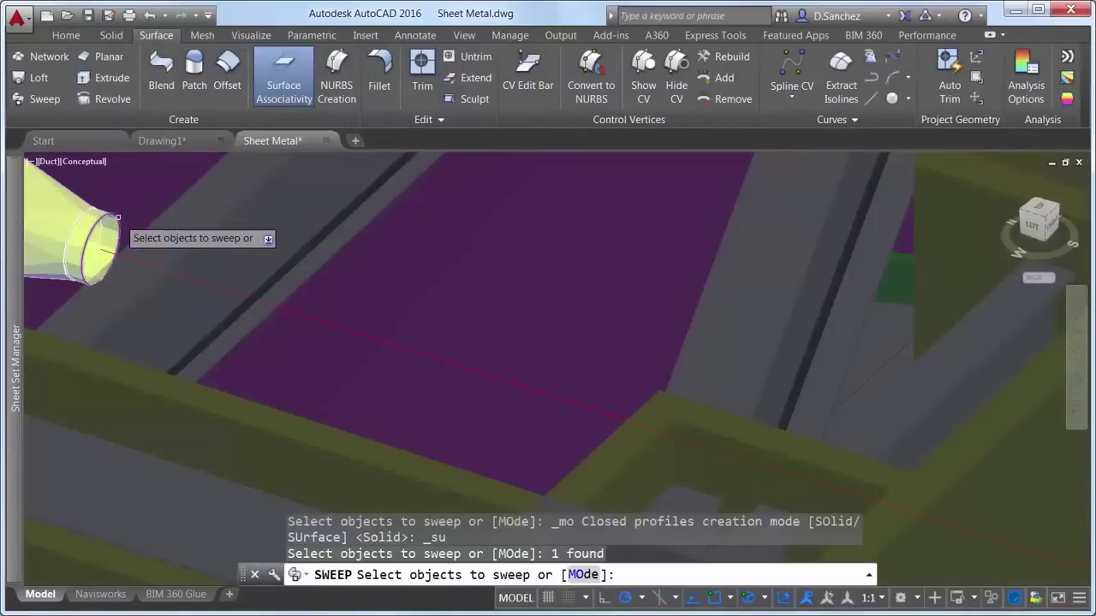
key("Return")
left_click(304, 308)
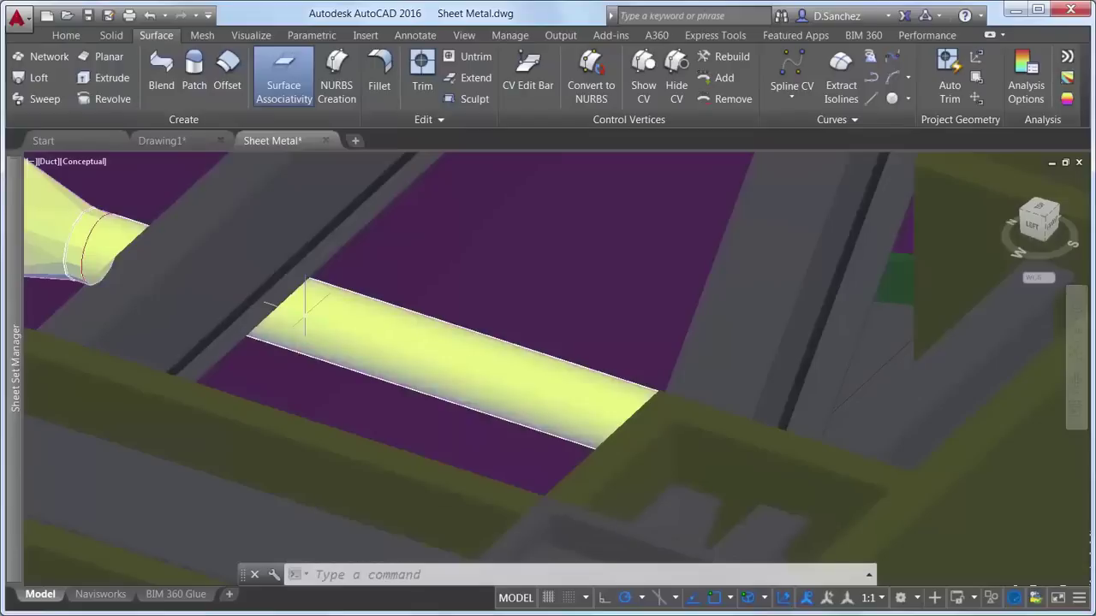
left_click(110, 16)
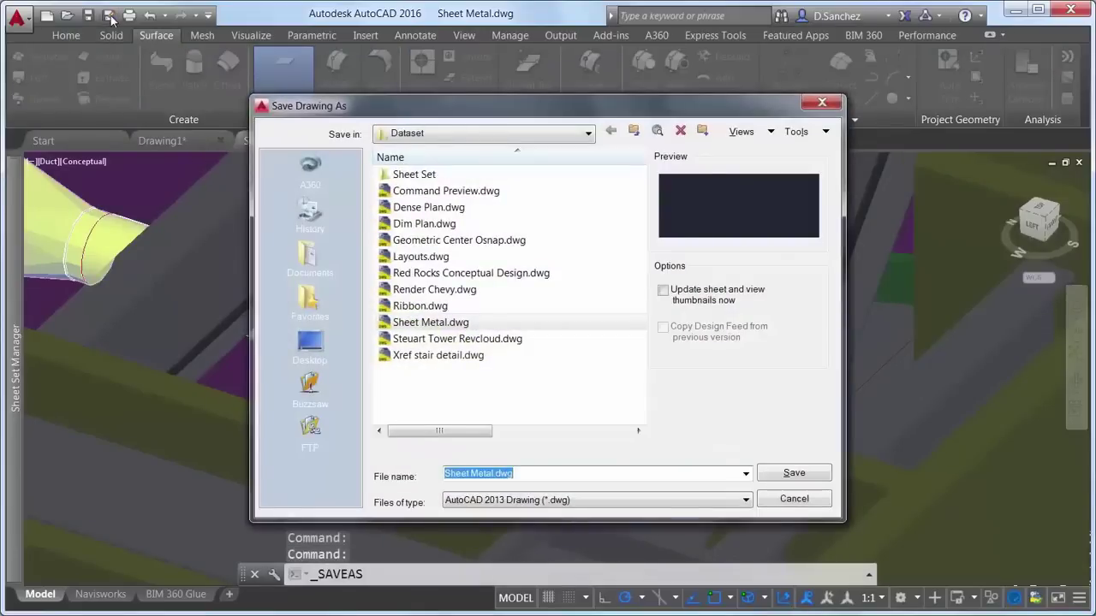
Step: Save the drawing as Sheet Metal2.dwg
left_click(493, 476)
type("2")
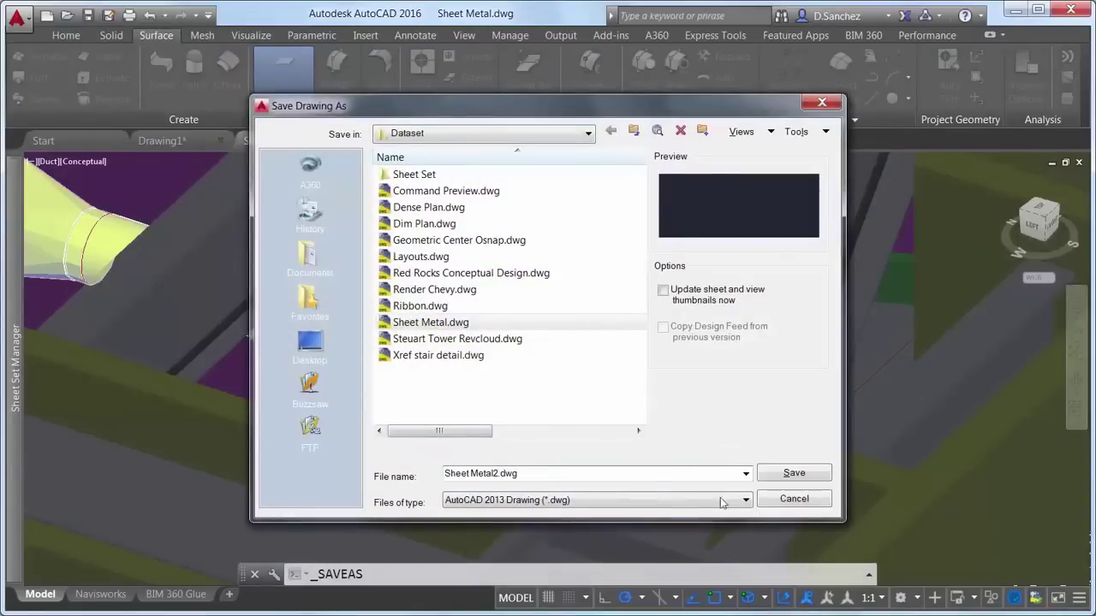
left_click(781, 474)
Step: Glue Sheet Metal2 to the Steuart Tower project in BIM 360 Glue
left_click(867, 38)
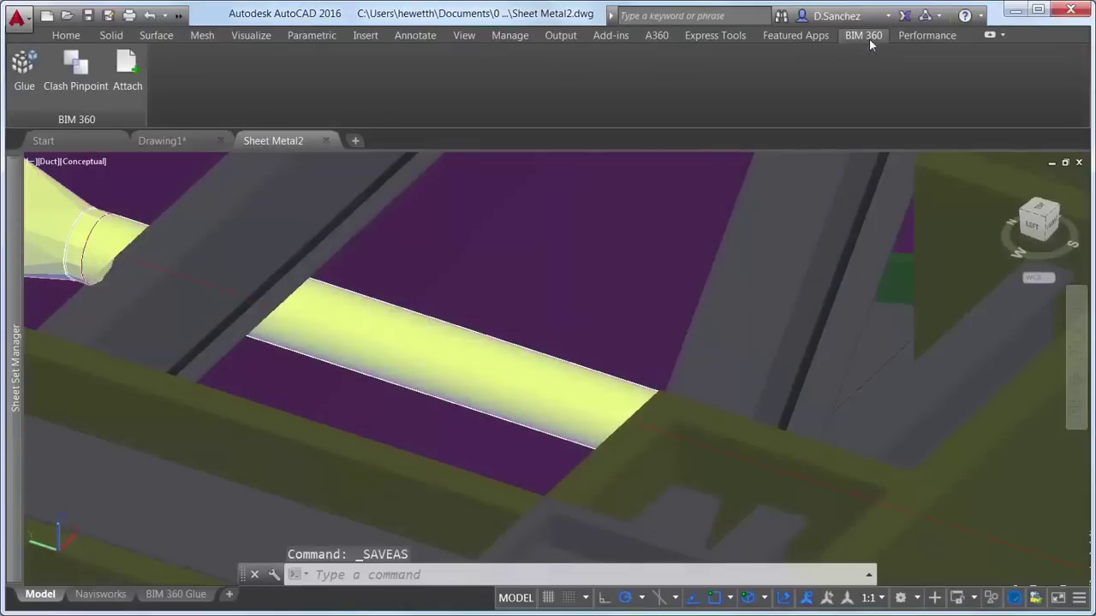
left_click(24, 68)
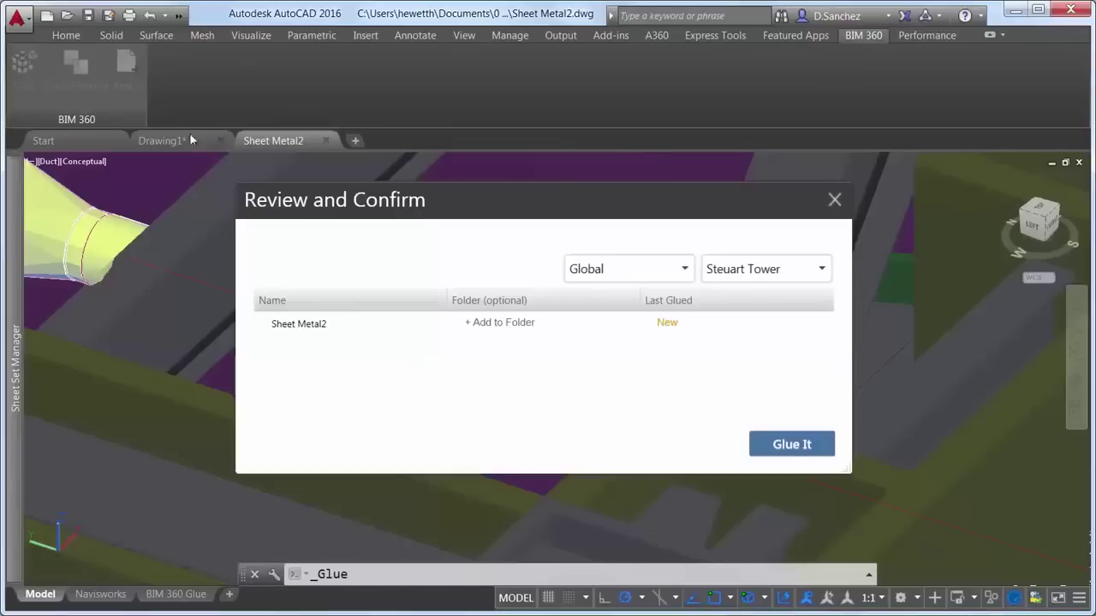
left_click(786, 446)
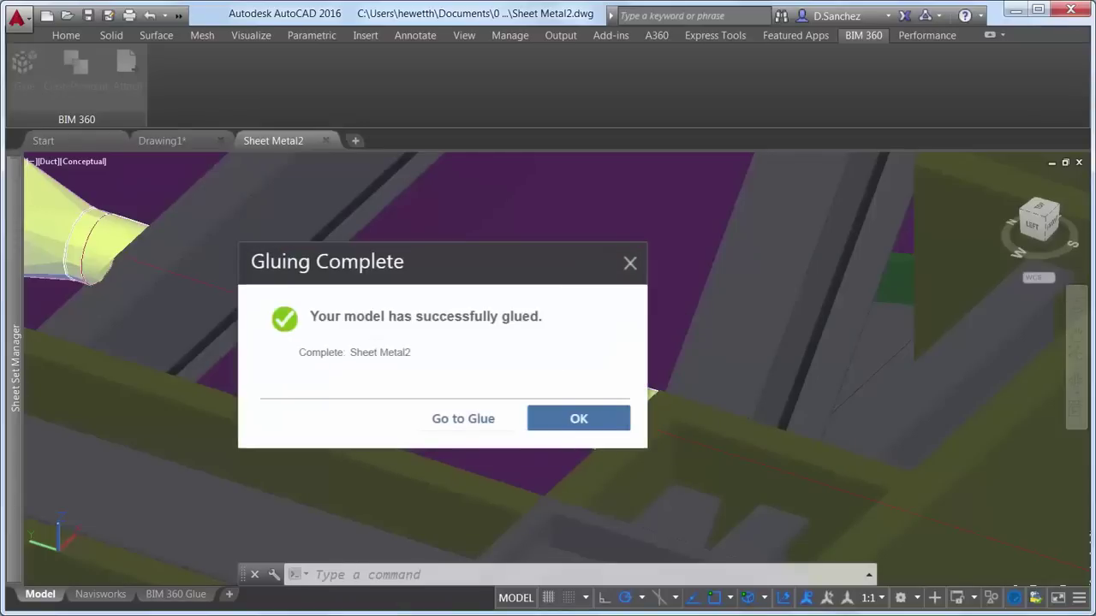
Step: Open the Steuart Tower Merged Model in the BIM 360 Glue viewer
left_click(468, 420)
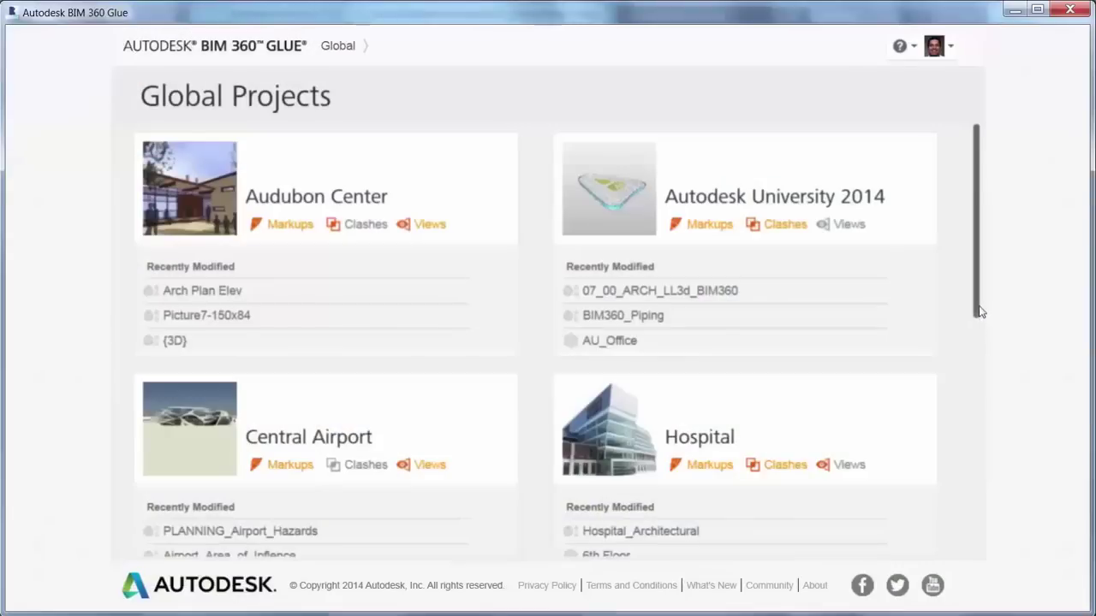
left_click_drag(981, 316, 979, 554)
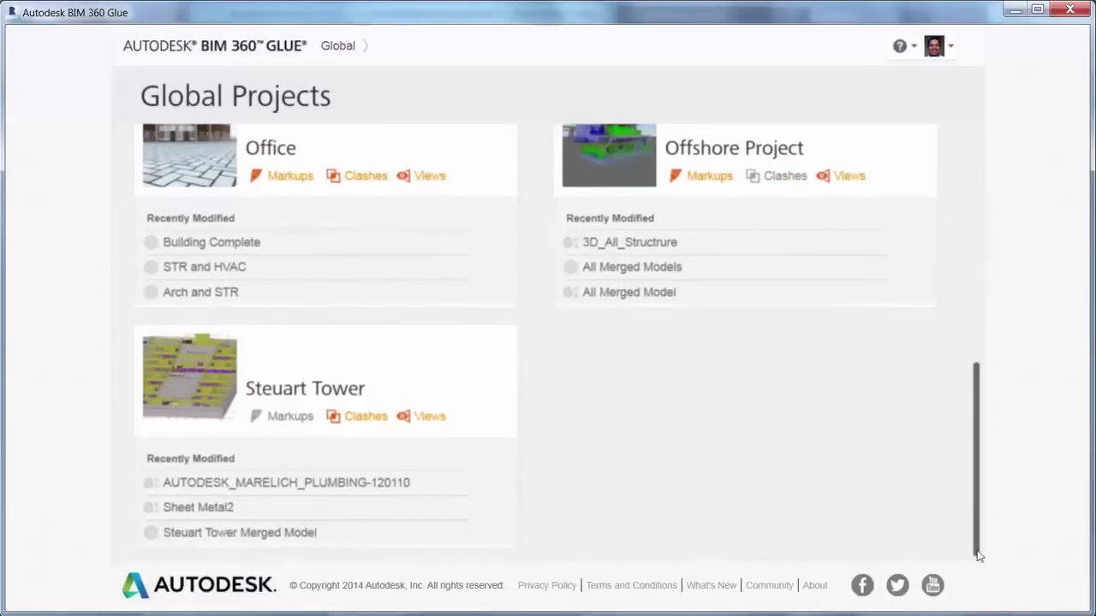
left_click(214, 365)
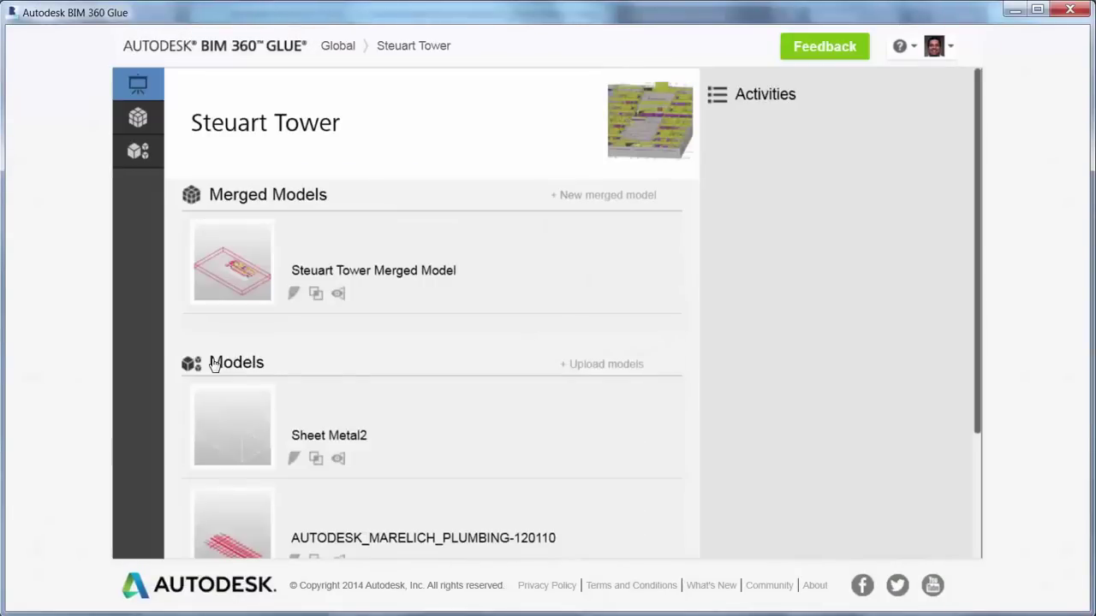
left_click(143, 119)
left_click(248, 276)
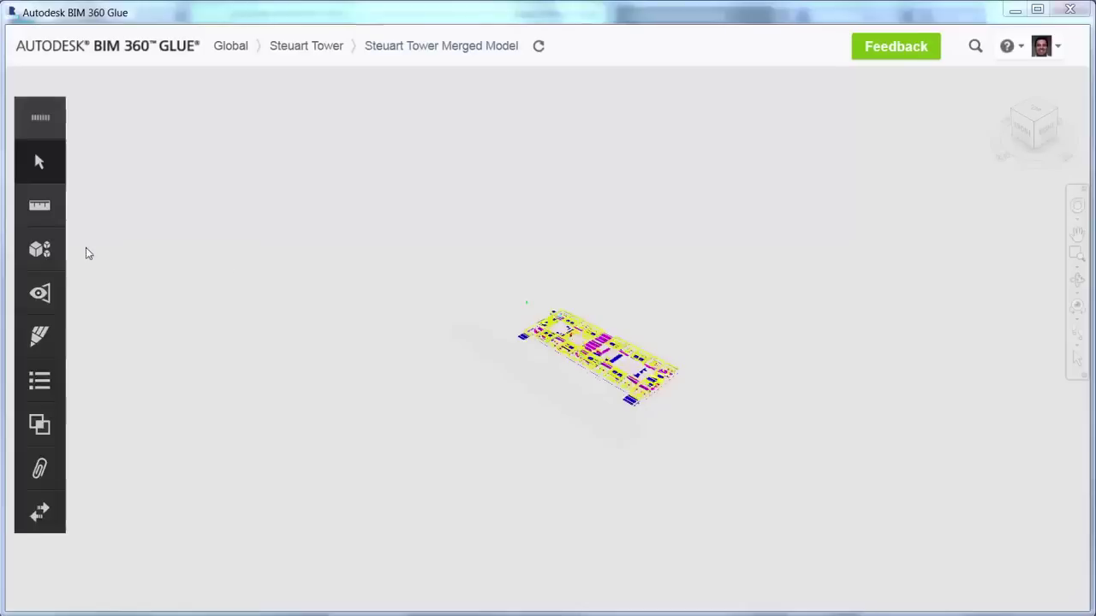
Step: Add Sheet Metal2 to the Steuart Tower Merged Model
left_click(49, 249)
left_click(93, 160)
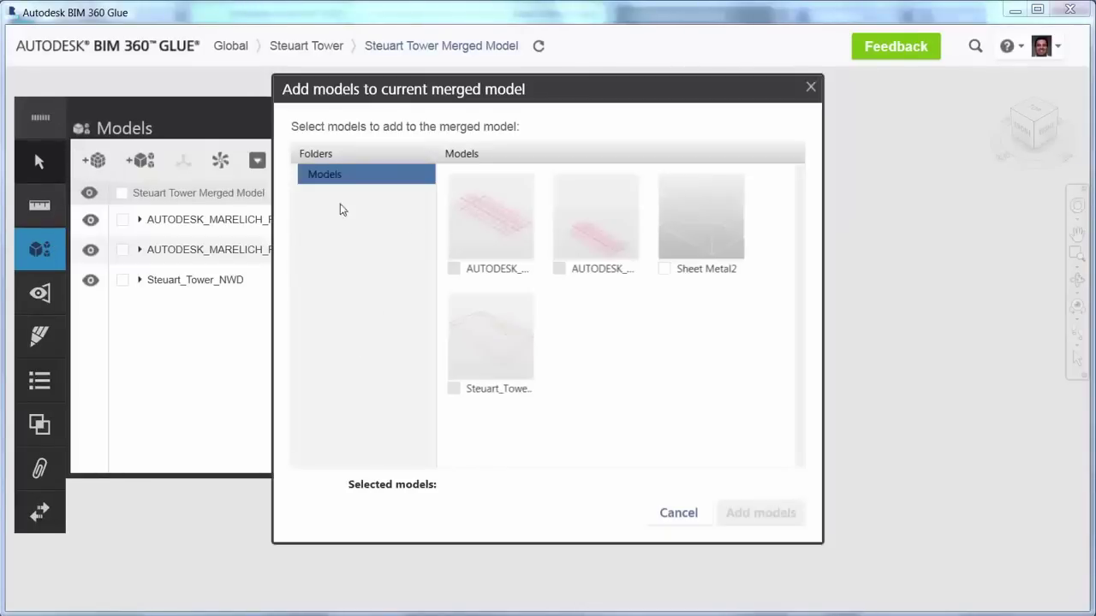
left_click(664, 269)
left_click(759, 513)
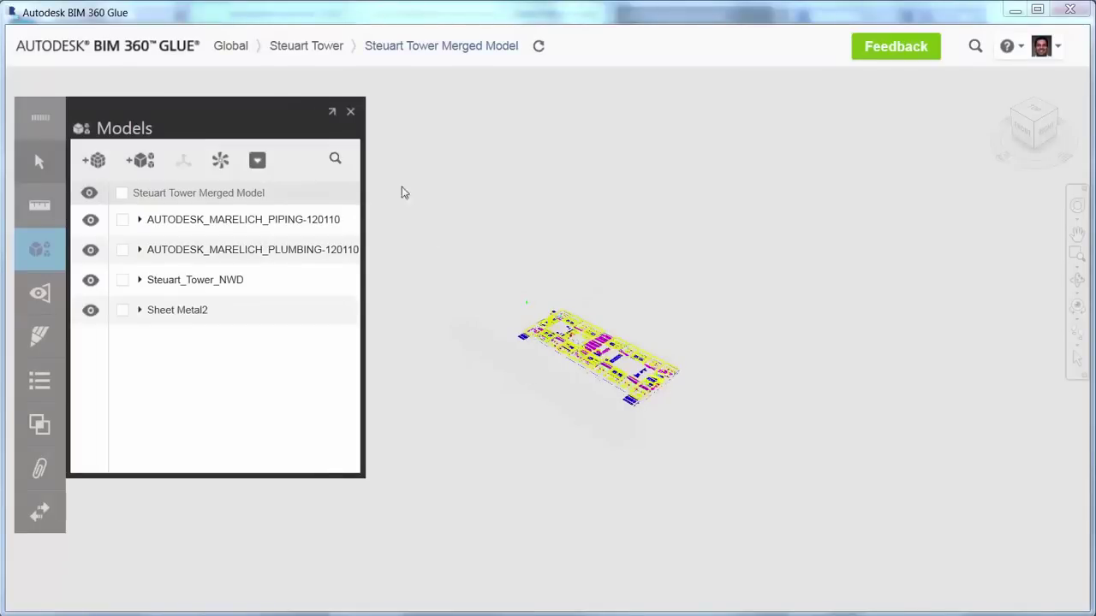
left_click(351, 112)
scroll(588, 349, "up", 5)
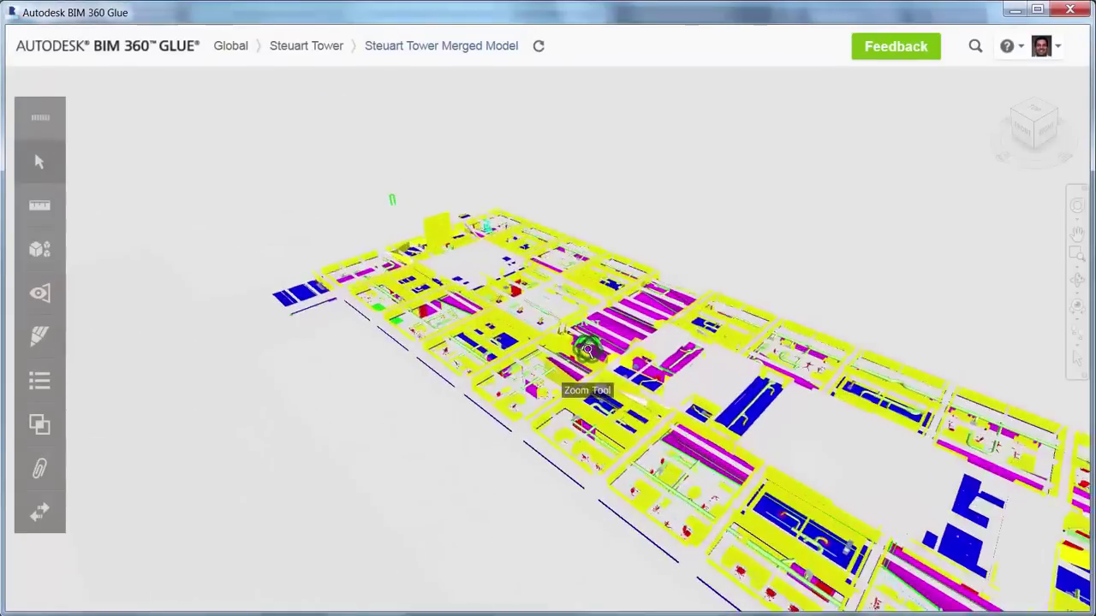
scroll(587, 350, "up", 5)
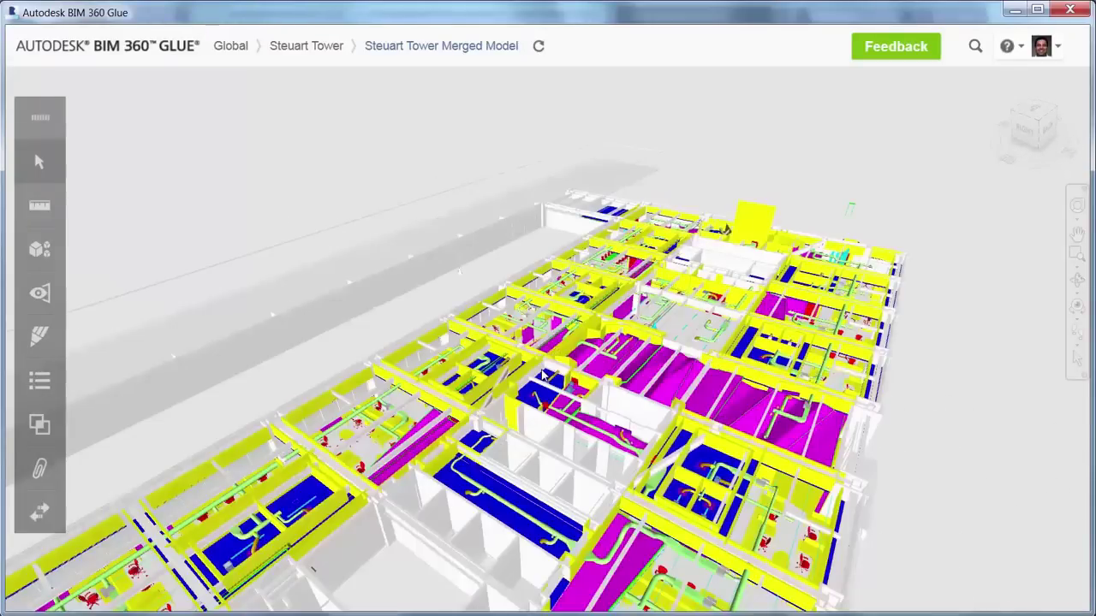
Step: Run a clash test named Ductwork: Steuart_Tower_NWD against Sheet Metal2
left_click(40, 425)
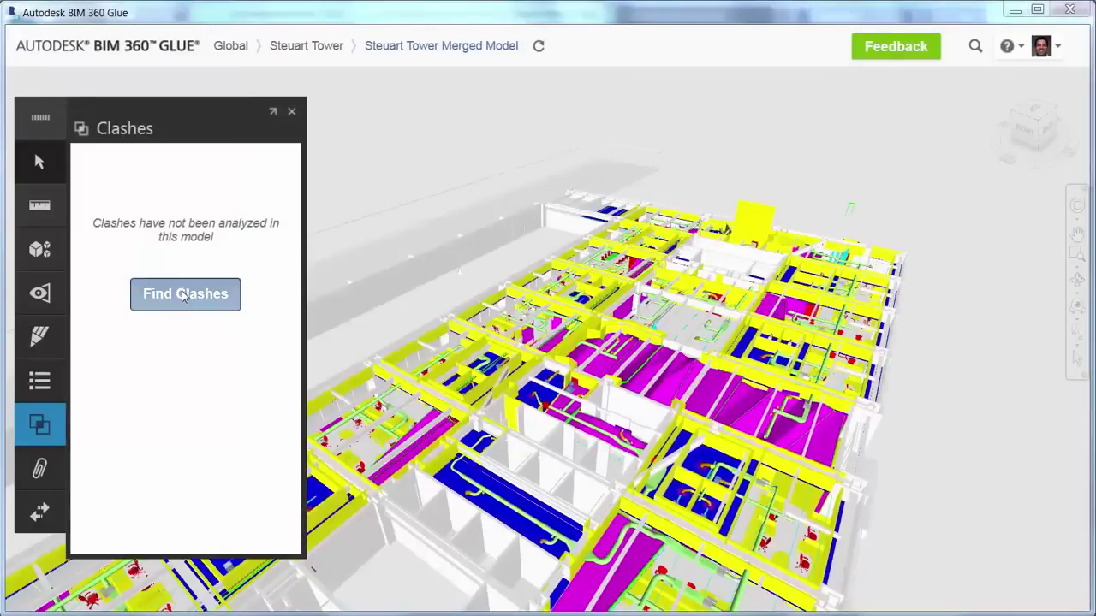
left_click(182, 294)
left_click(106, 222)
left_click(217, 243)
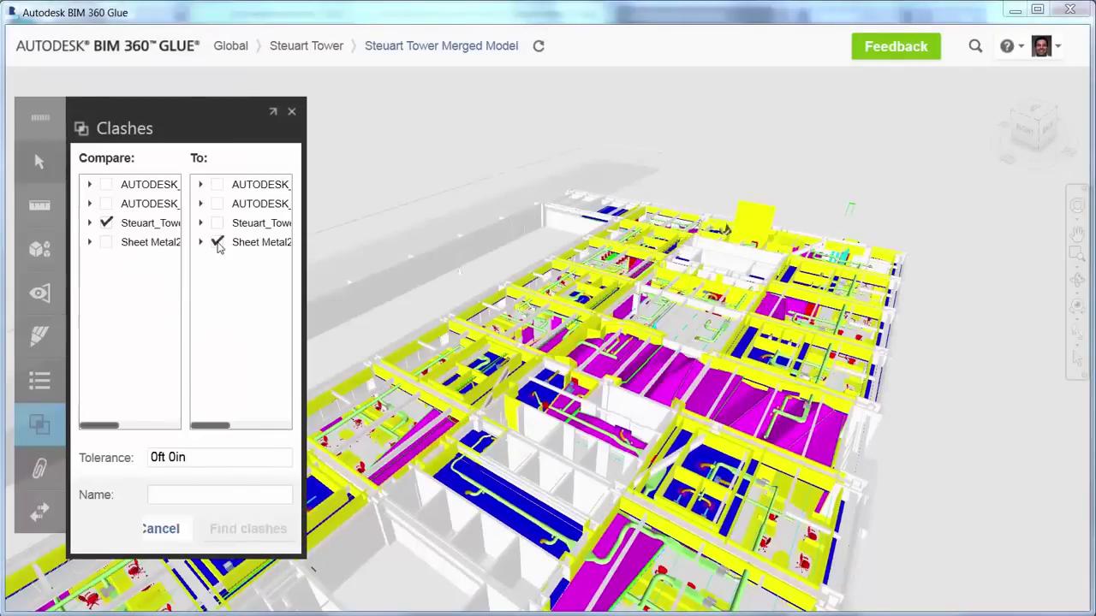
left_click(212, 494)
type("Ductwork")
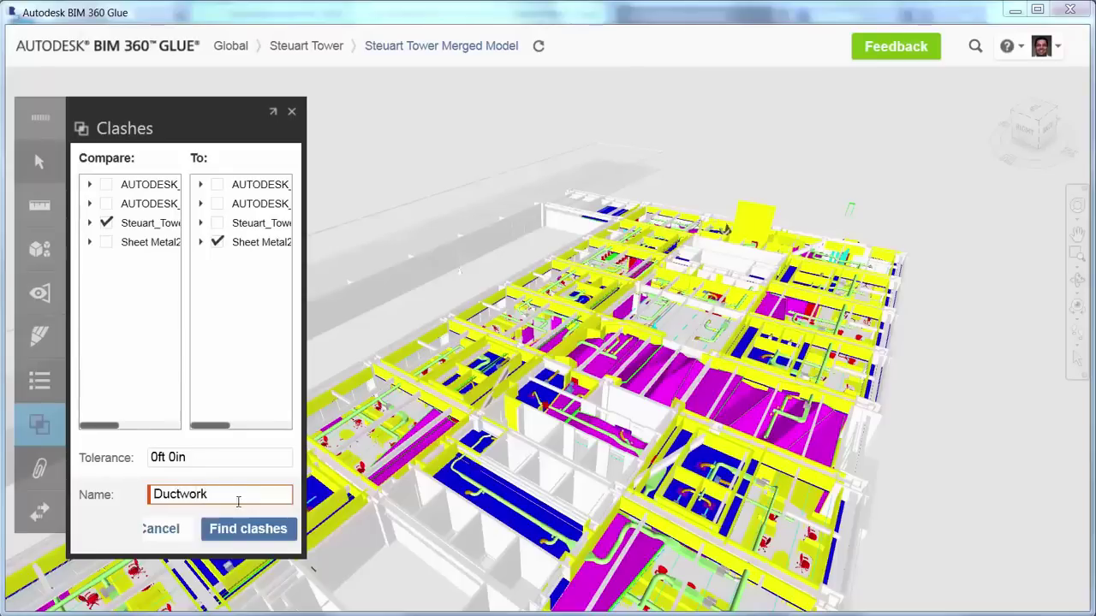
left_click(245, 529)
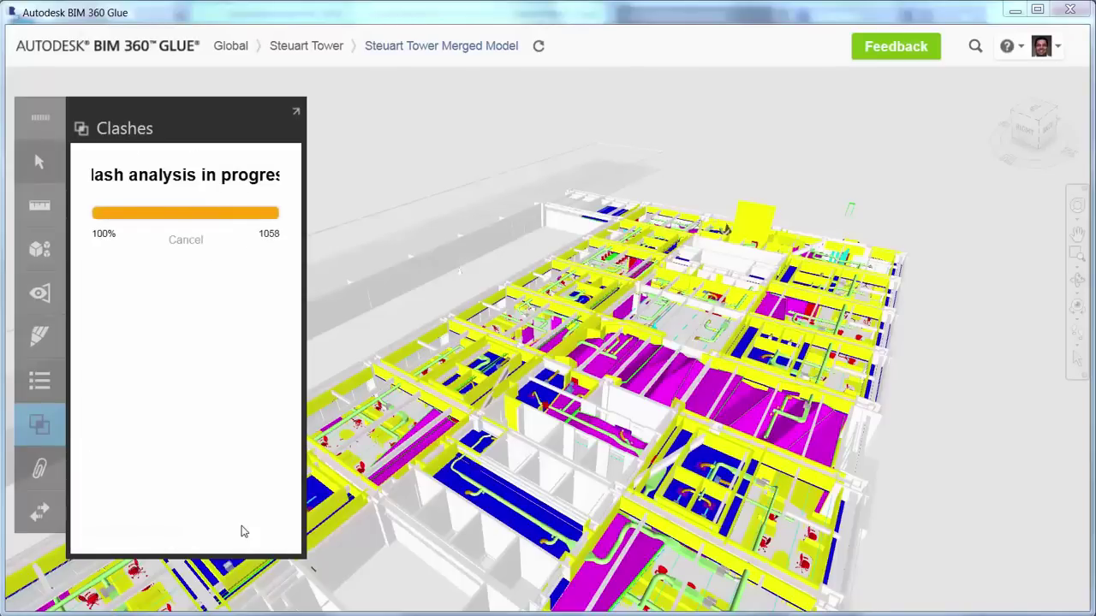
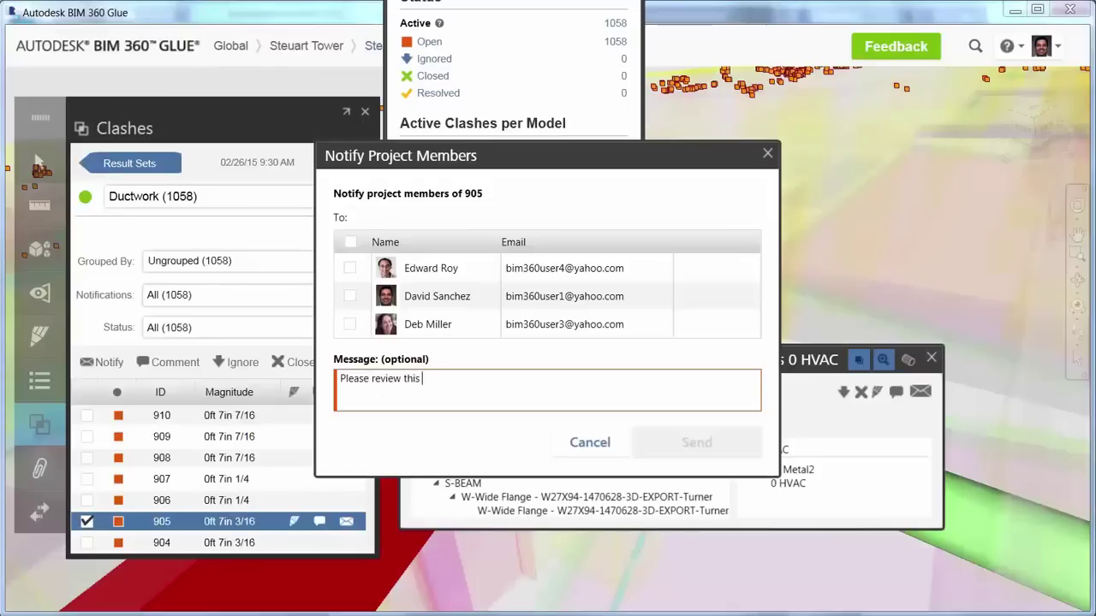
Step: Send the selected project member the clash 905 notification 'Please review this clash'
left_click(350, 296)
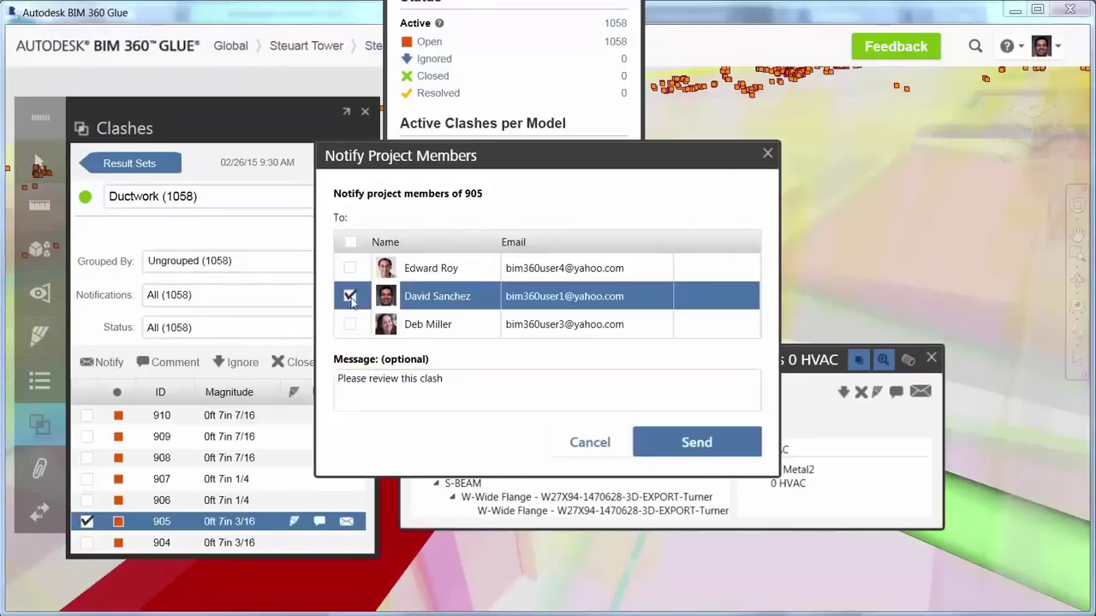
left_click(695, 443)
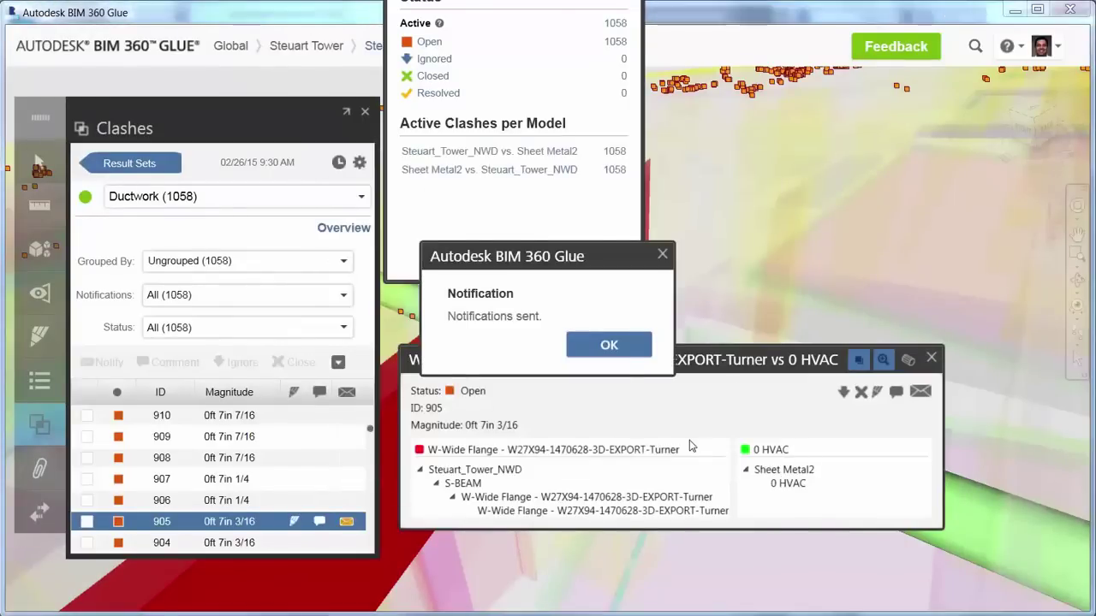
left_click(610, 345)
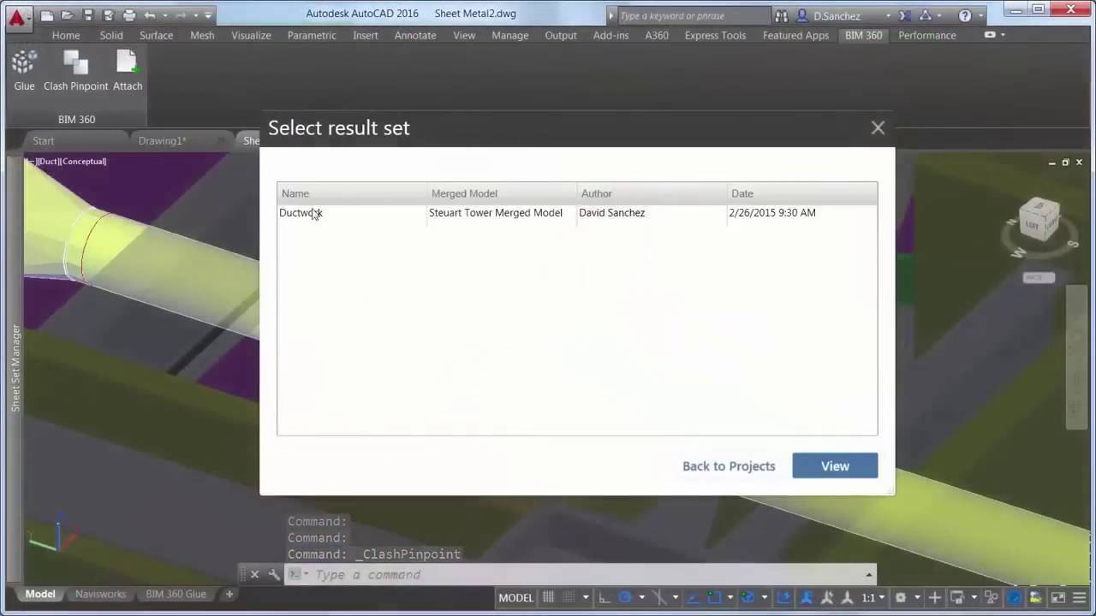
Step: Isolate clash 905 from the Ductwork result set and inspect it in the full model
left_click(314, 213)
left_click(835, 467)
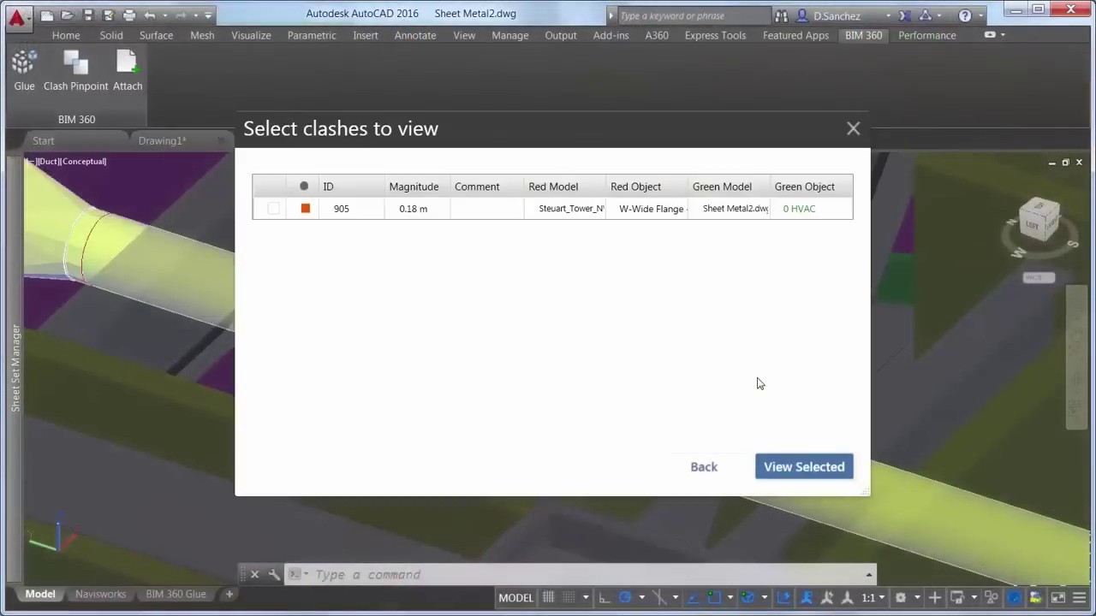
left_click(273, 209)
left_click(766, 463)
left_click_drag(450, 129, 539, 193)
left_click(406, 531)
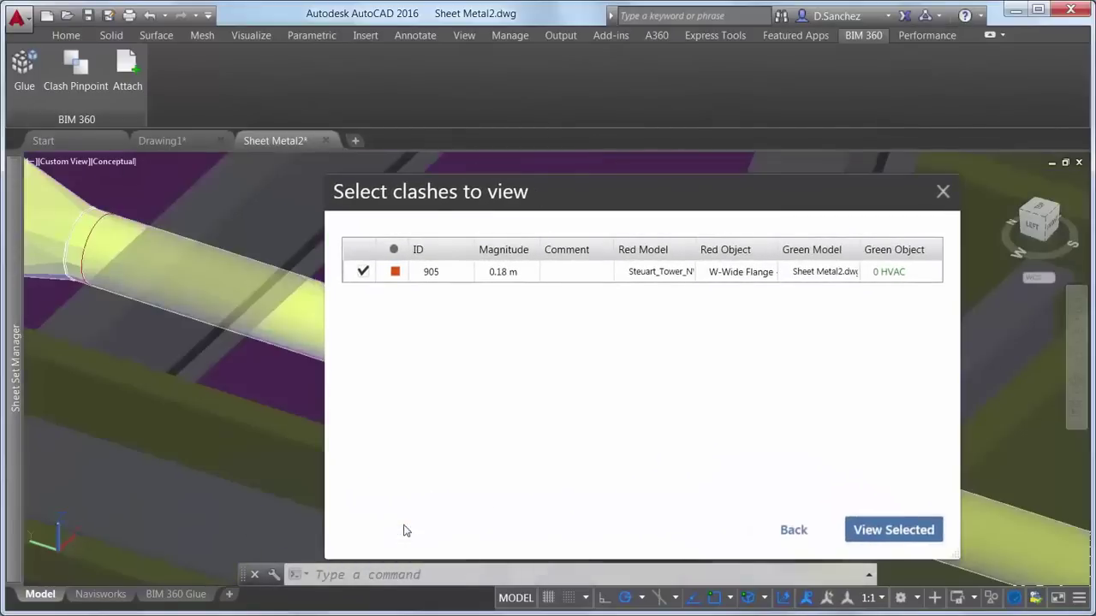
left_click(942, 194)
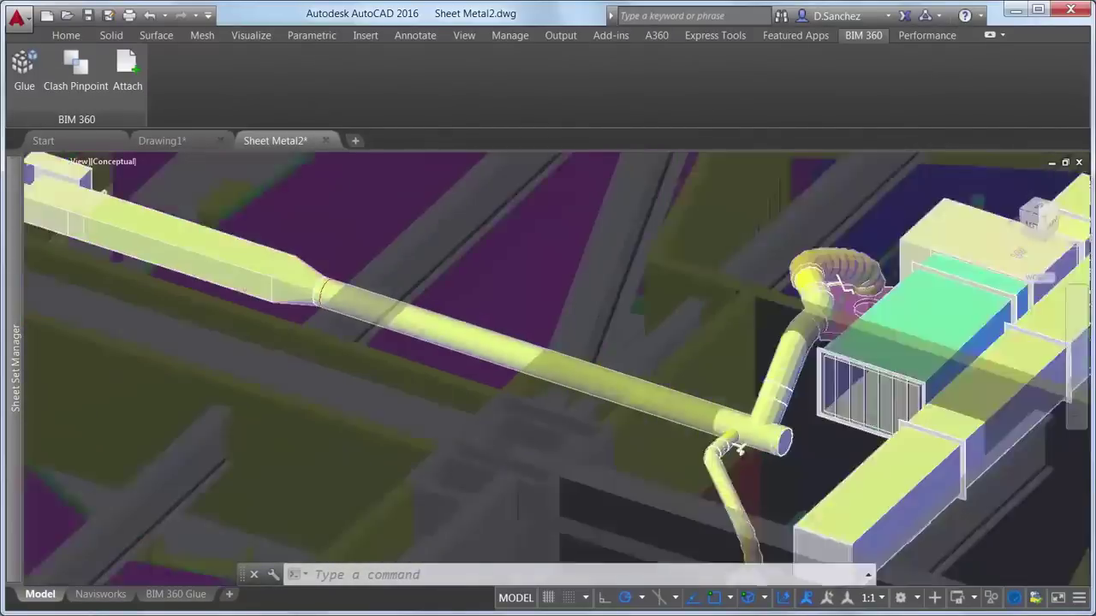
middle_click_drag(729, 448, 746, 325, "shift")
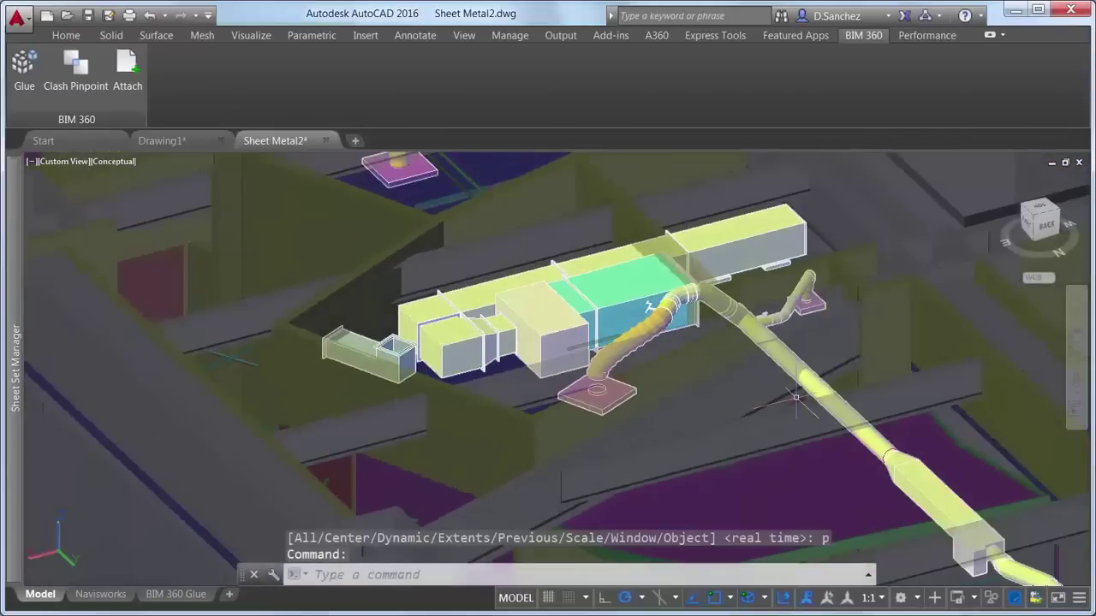
Step: Restore the Duct2 view and stretch the duct's midpoint grip to bend it clear of the beam
left_click(64, 161)
mouse_move(131, 178)
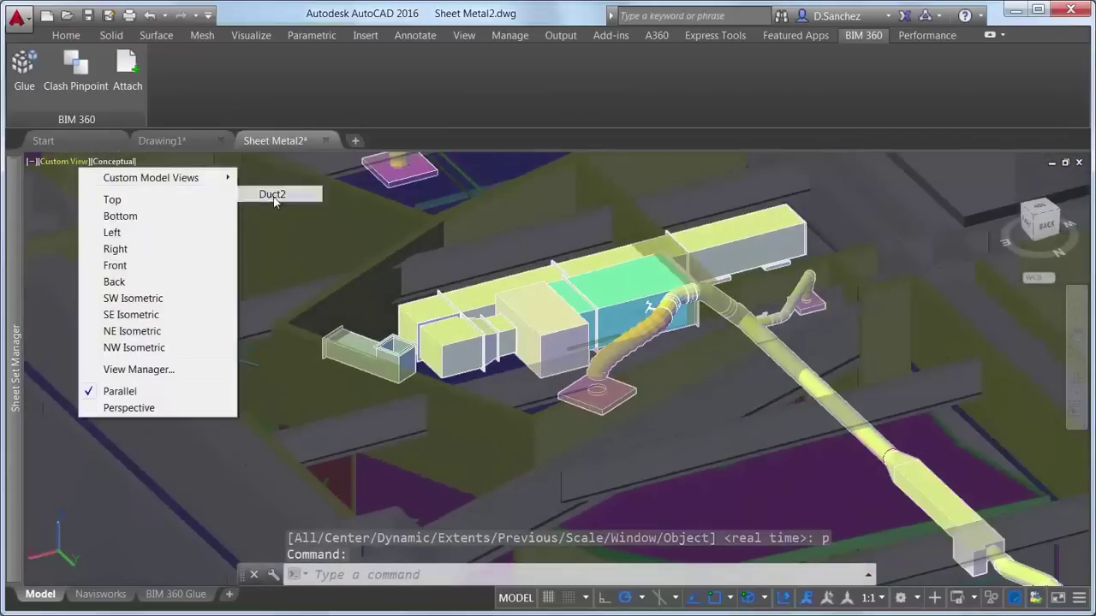
left_click(272, 193)
key("Escape")
left_click(548, 349)
left_click(566, 358)
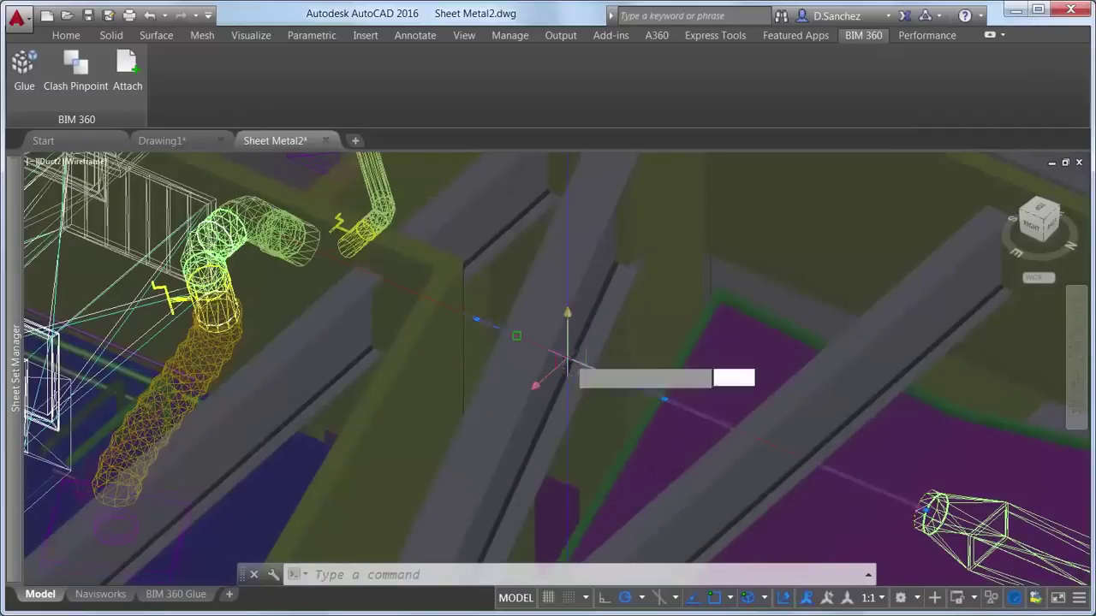
left_click(587, 400)
type("z")
key("Return")
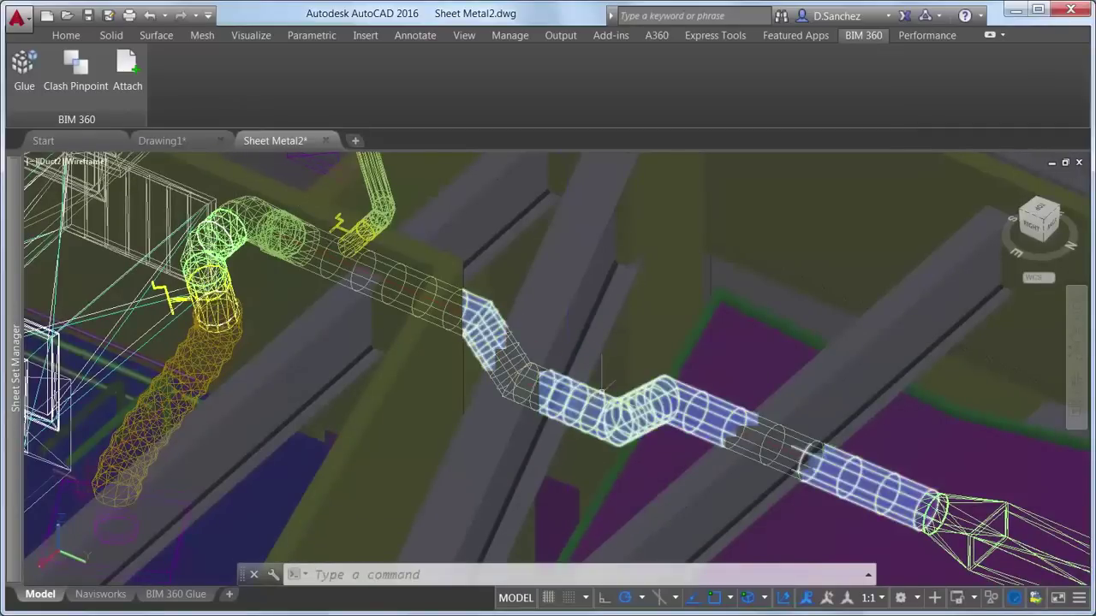
type("p")
key("Return")
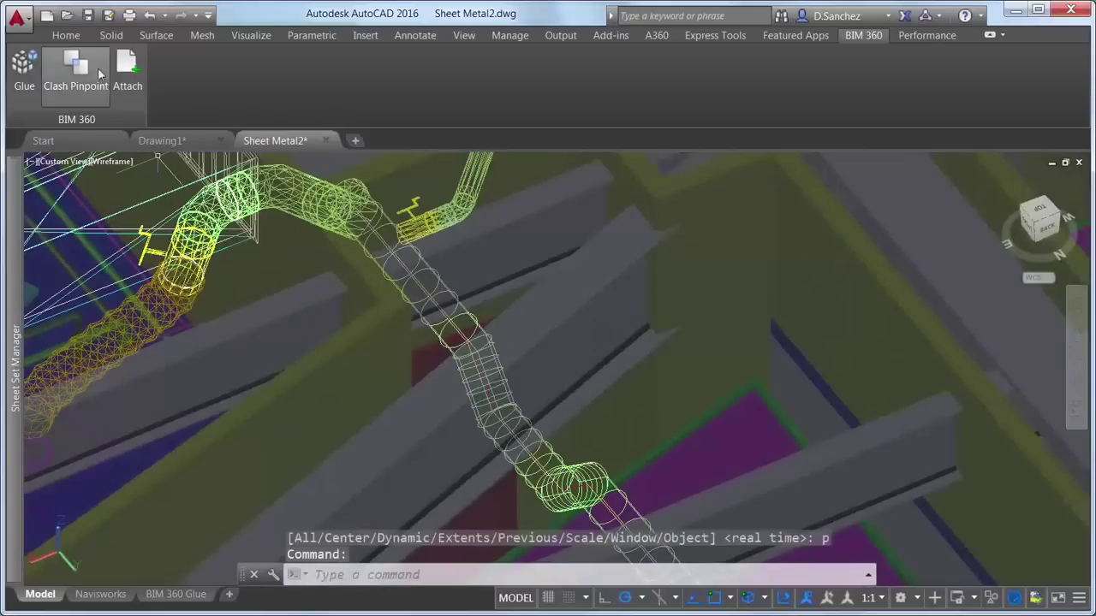
Step: Save the drawing and glue it as an update to the Sheet Metal2 model
left_click(87, 14)
left_click(24, 68)
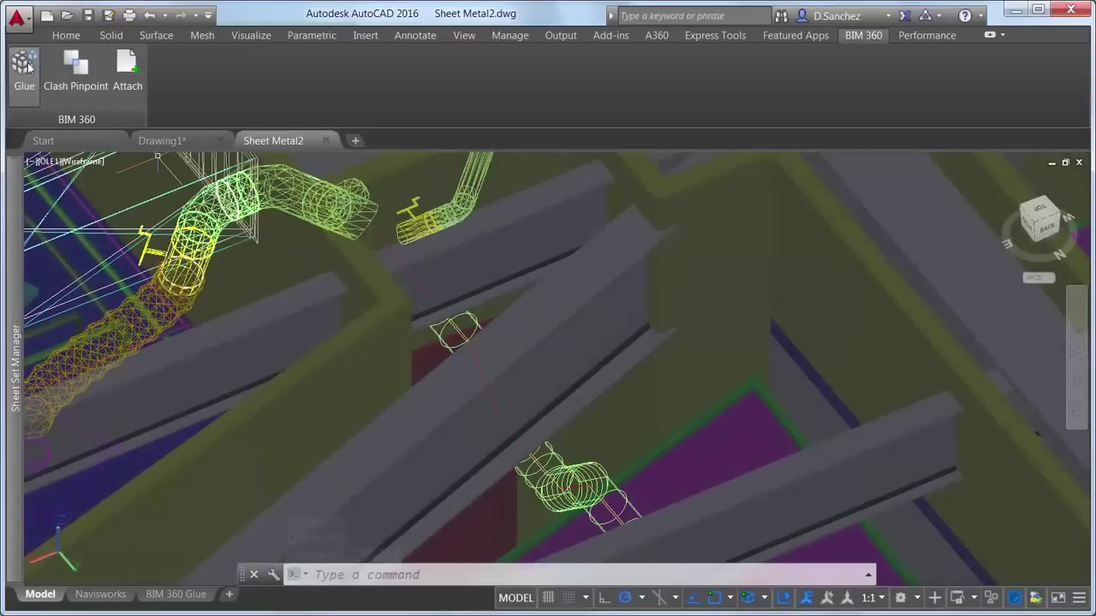
left_click(789, 432)
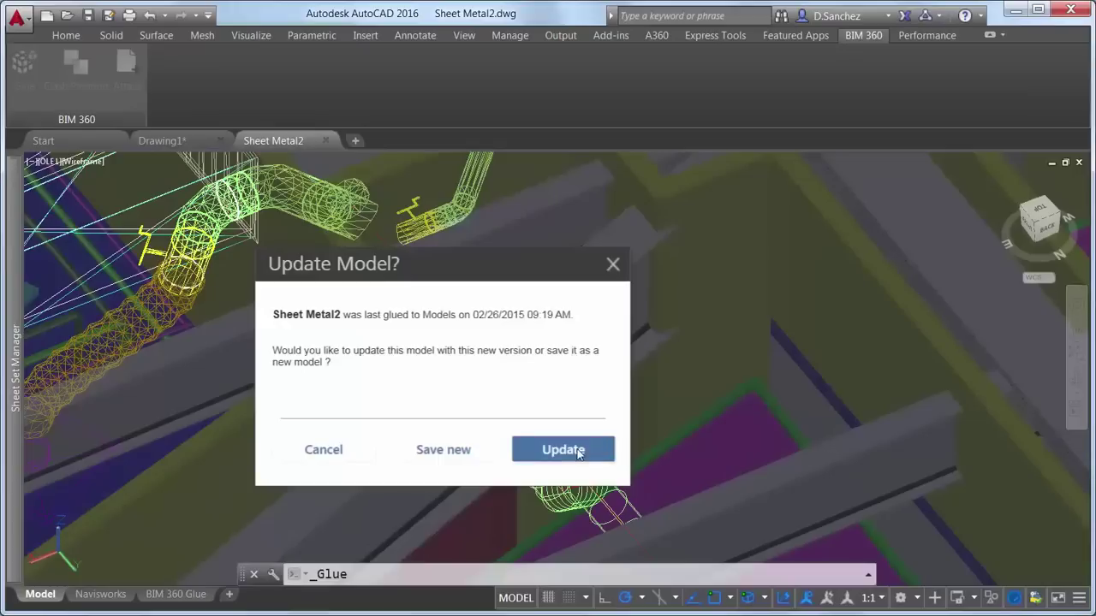
left_click(579, 451)
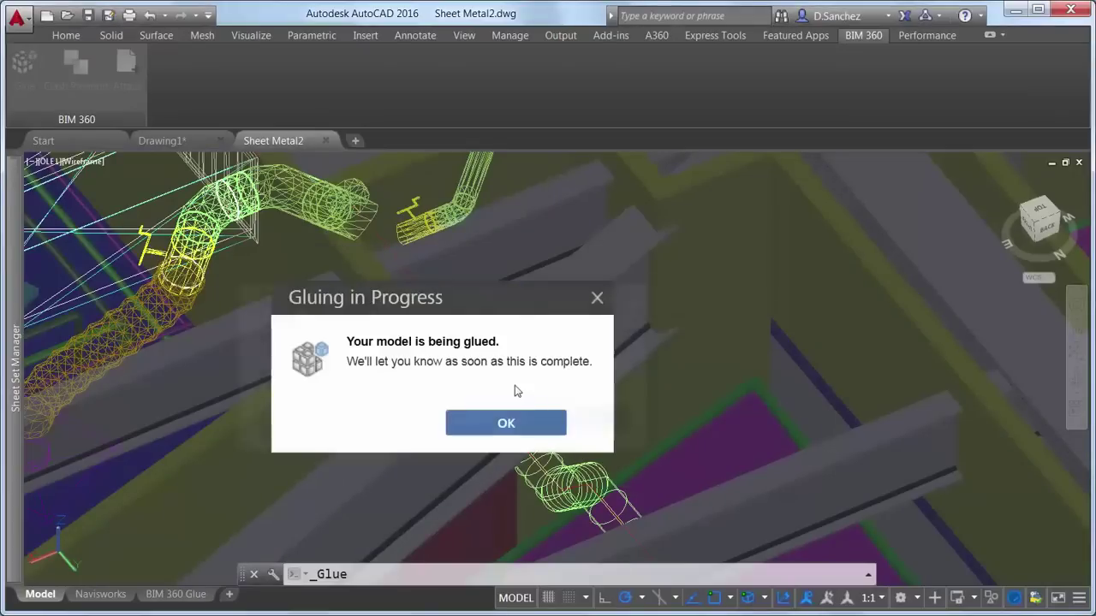
left_click(484, 420)
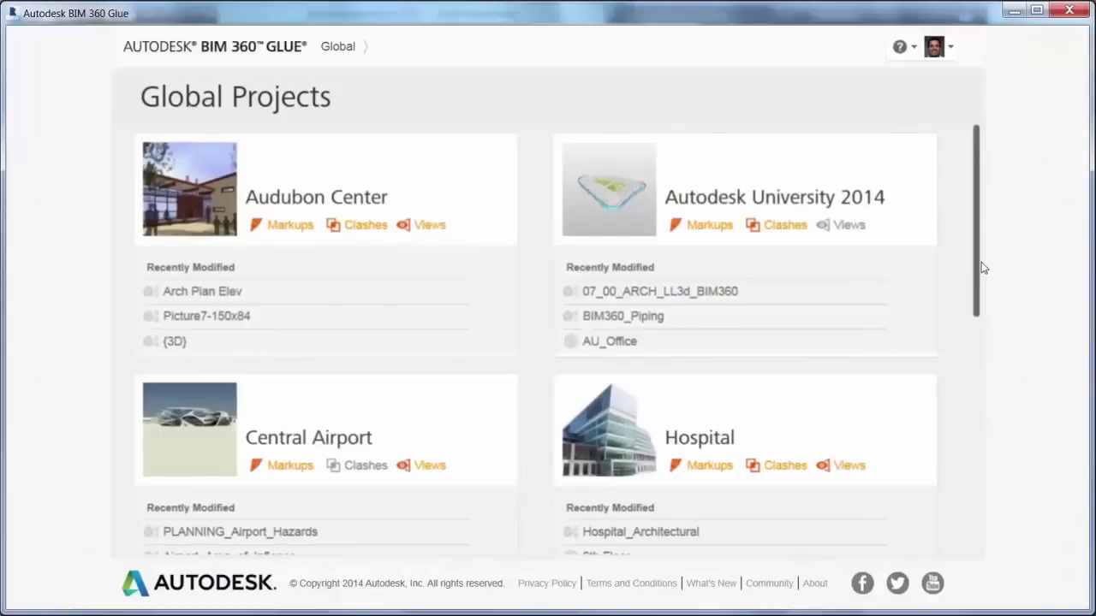
Step: Open the Steuart Tower Merged Model, rerun its clashes, and view clash 905 under Resolved
left_click_drag(983, 268, 984, 505)
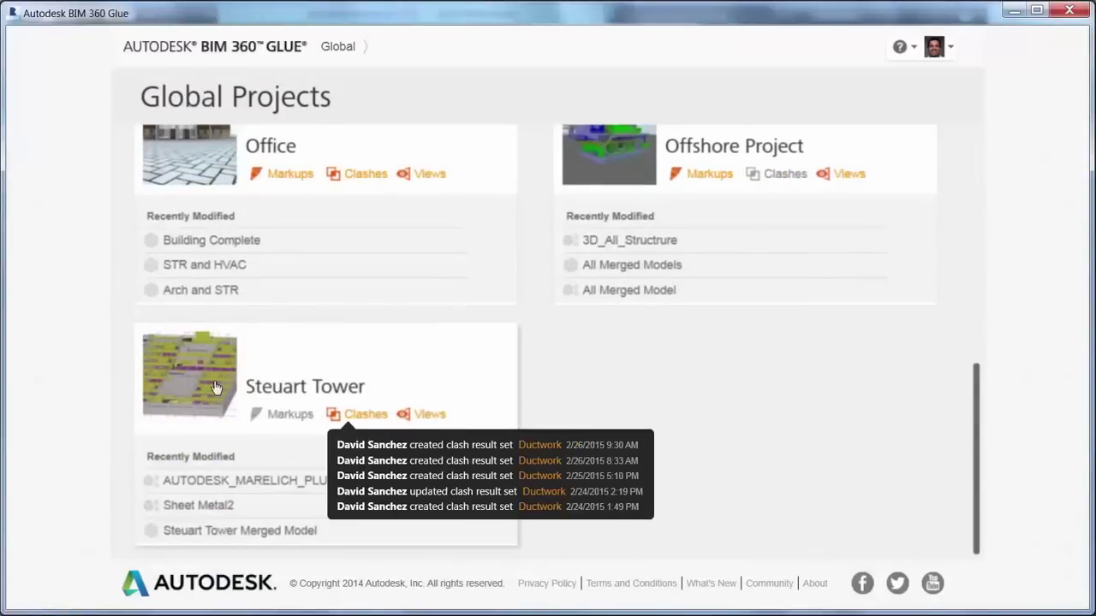
left_click(213, 381)
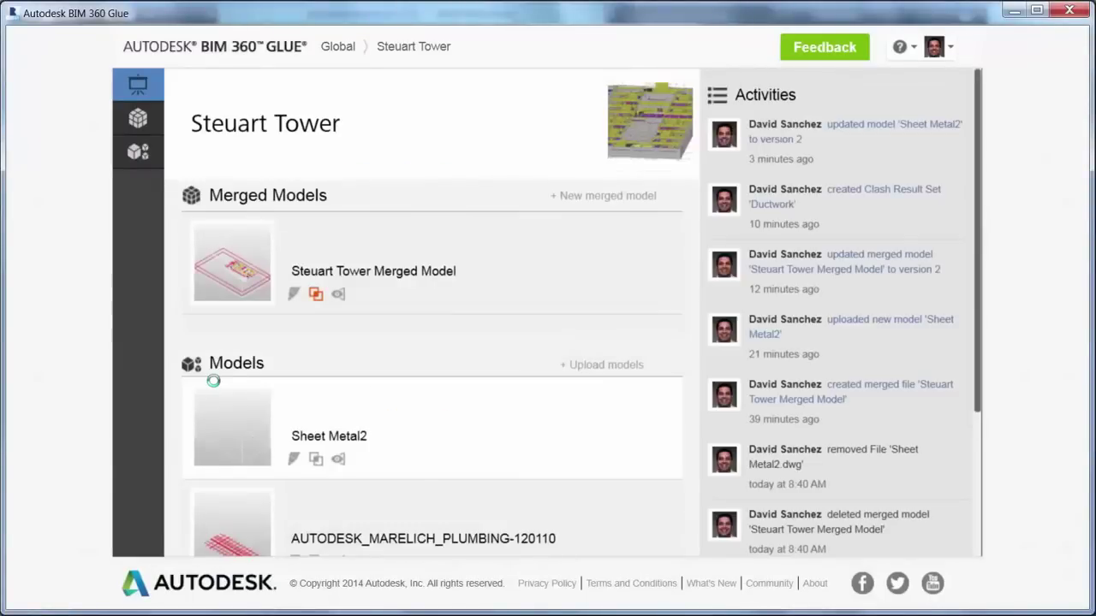
left_click(256, 246)
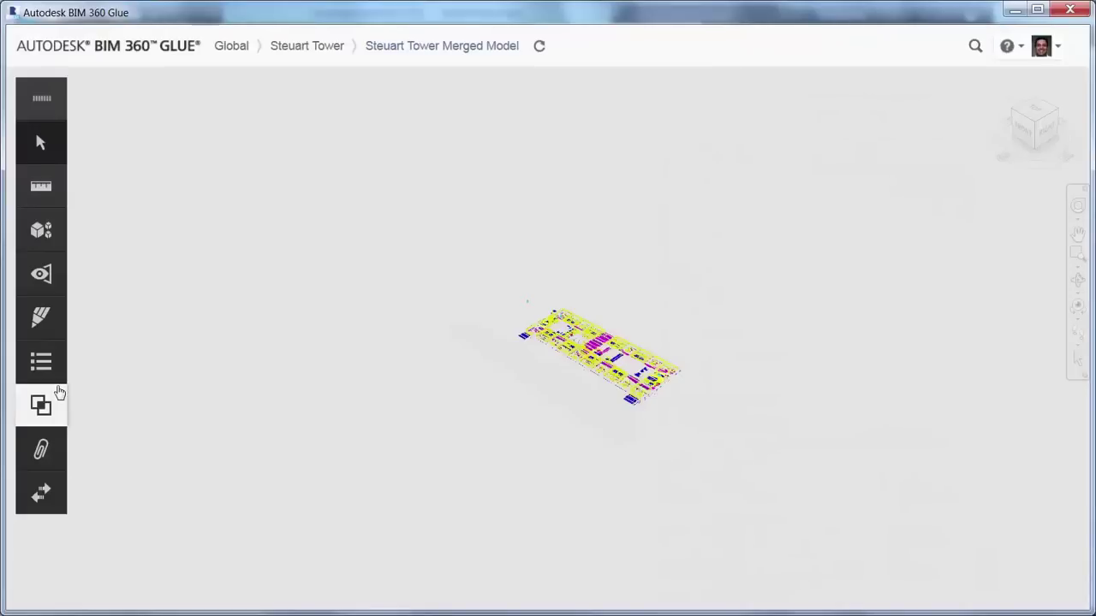
left_click(56, 393)
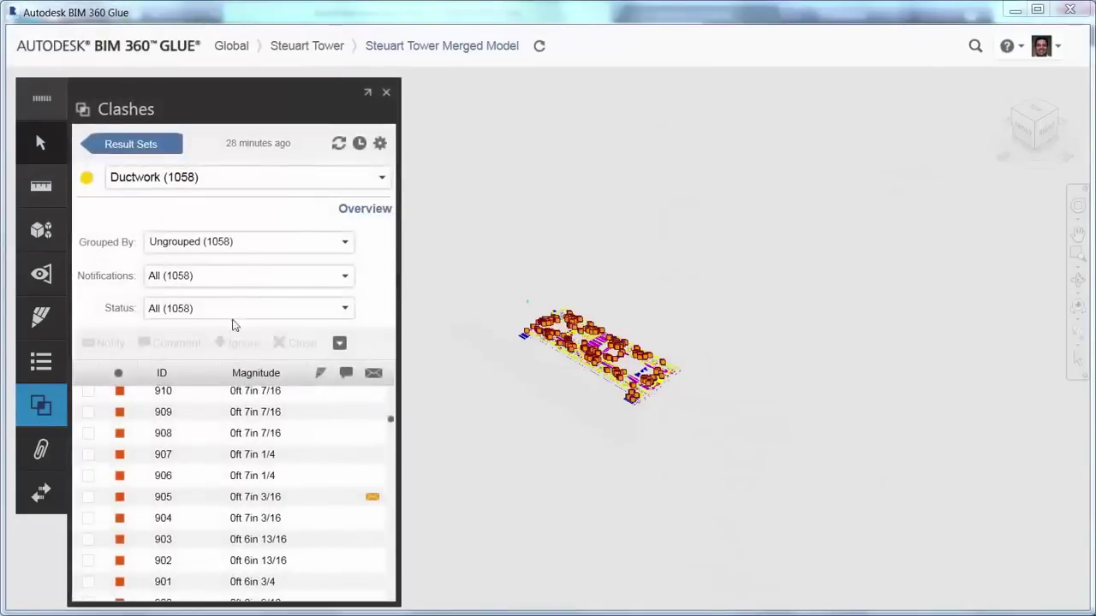
left_click(339, 143)
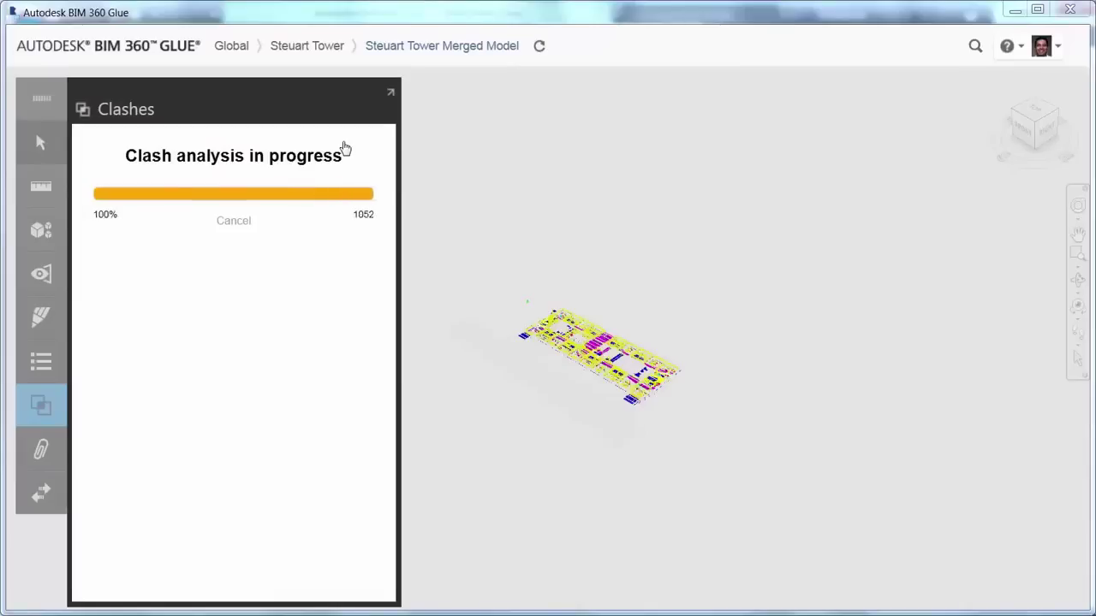
left_click(548, 70)
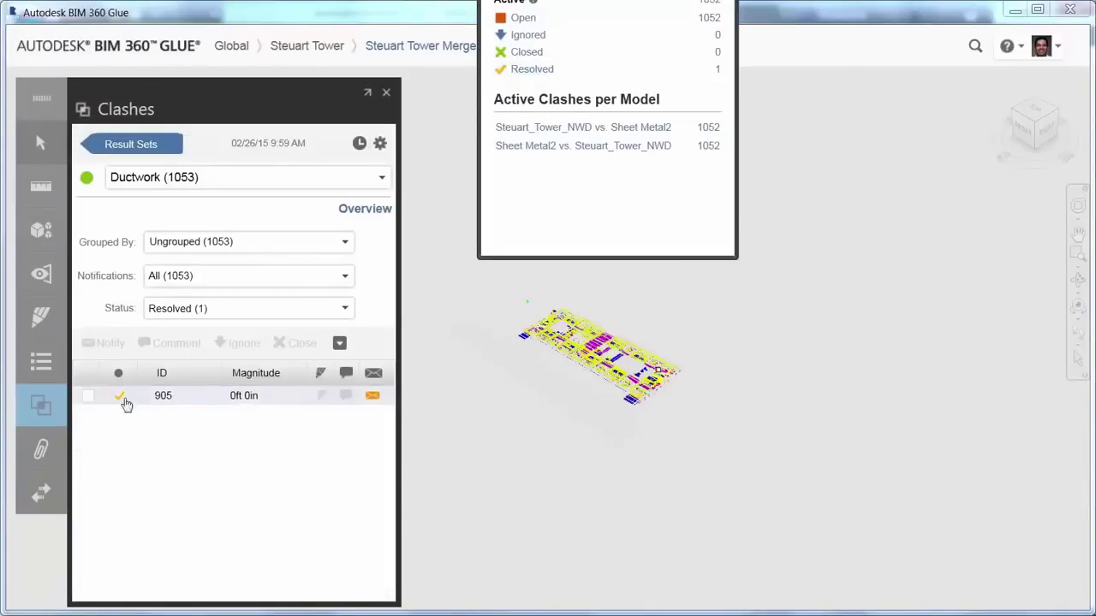
left_click(88, 398)
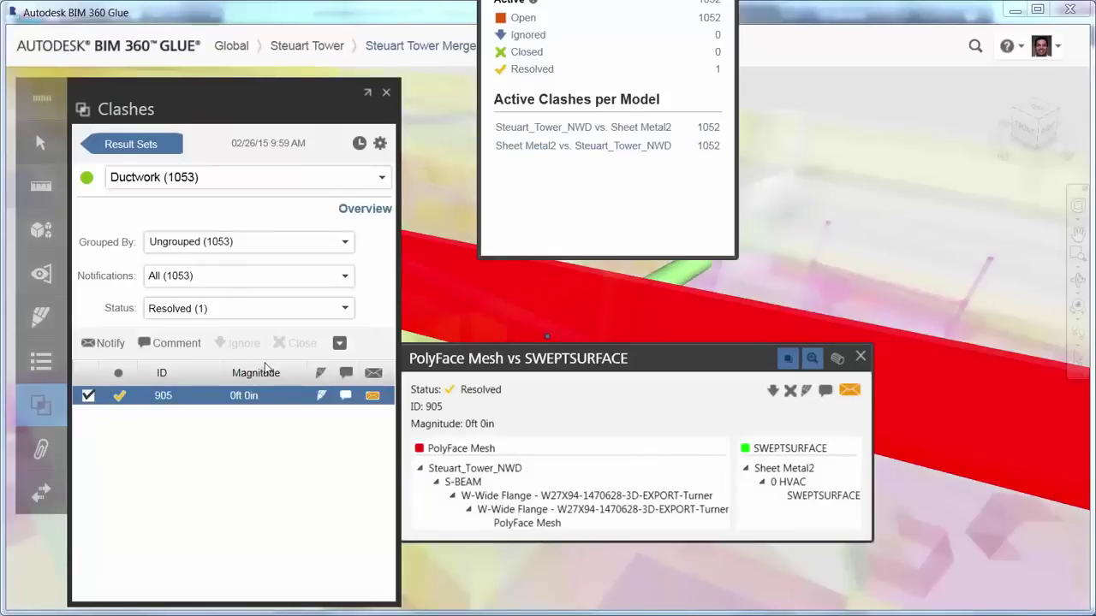
left_click(860, 359)
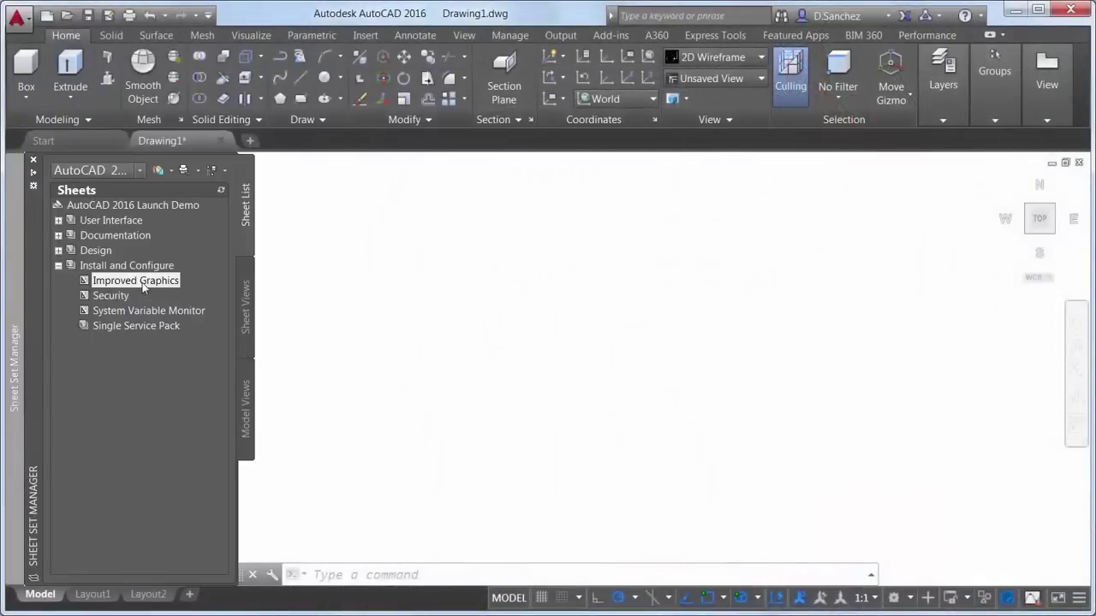
Step: Open the Improved Graphics layout, switch to Drafting & Annotation, and open Graphics Performance
double_click(137, 282)
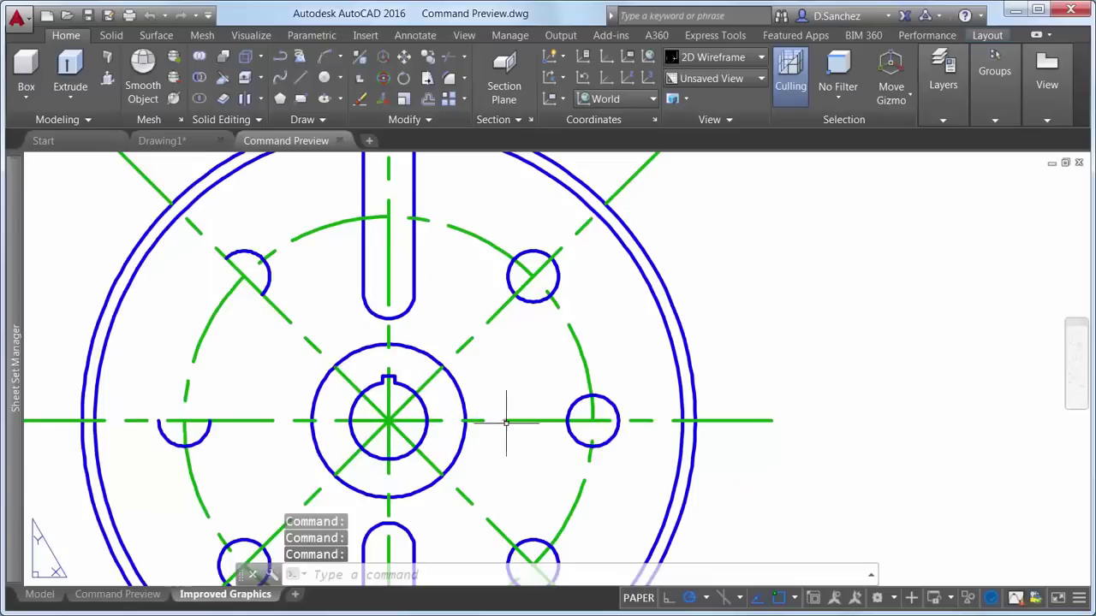
left_click(893, 599)
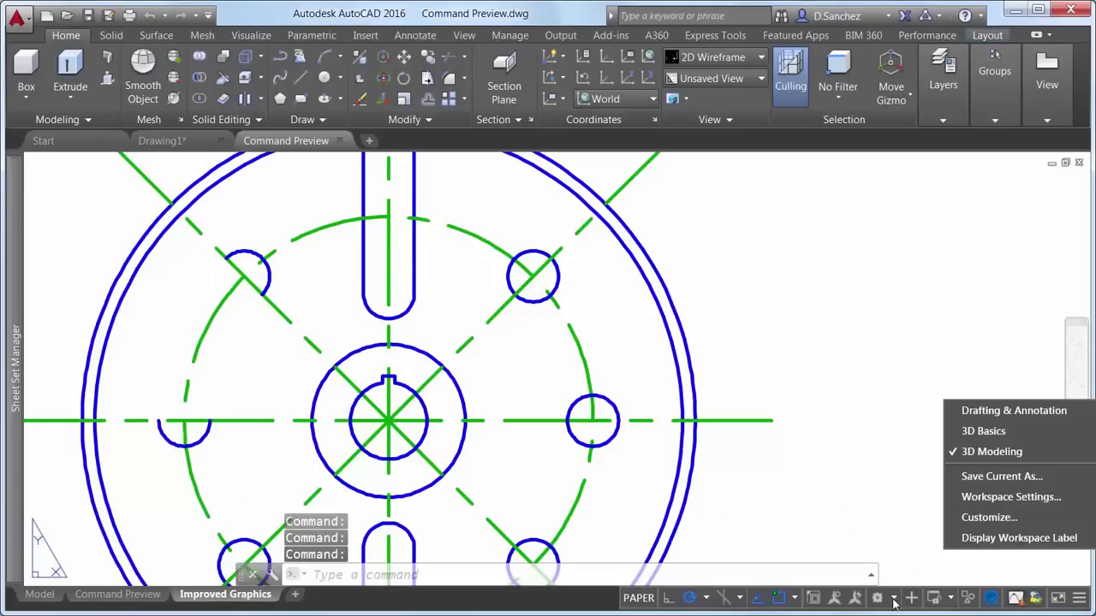
left_click(976, 411)
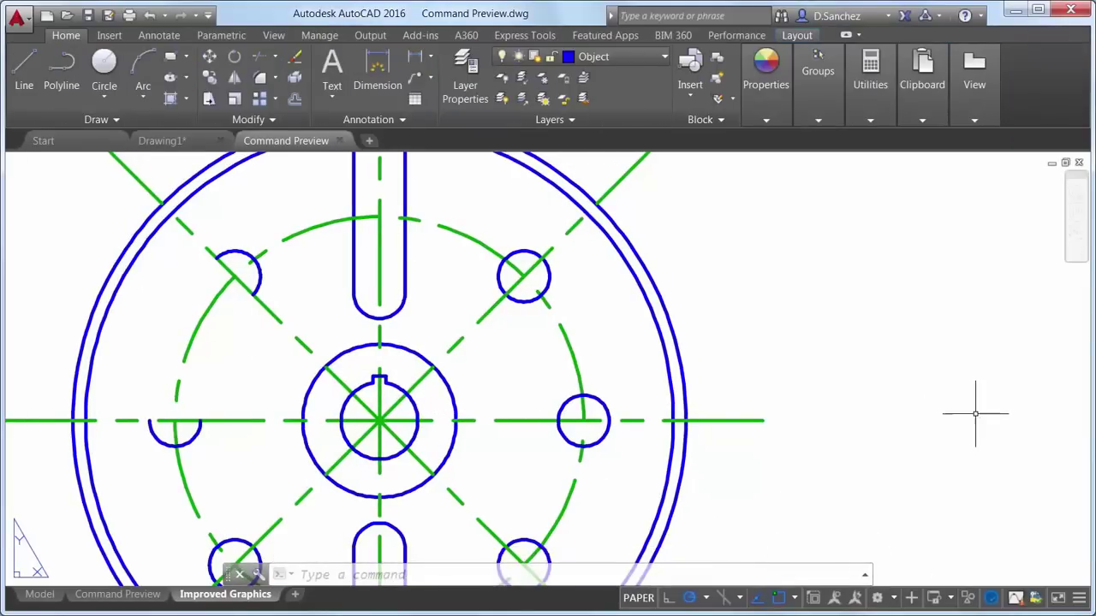
left_click(993, 597)
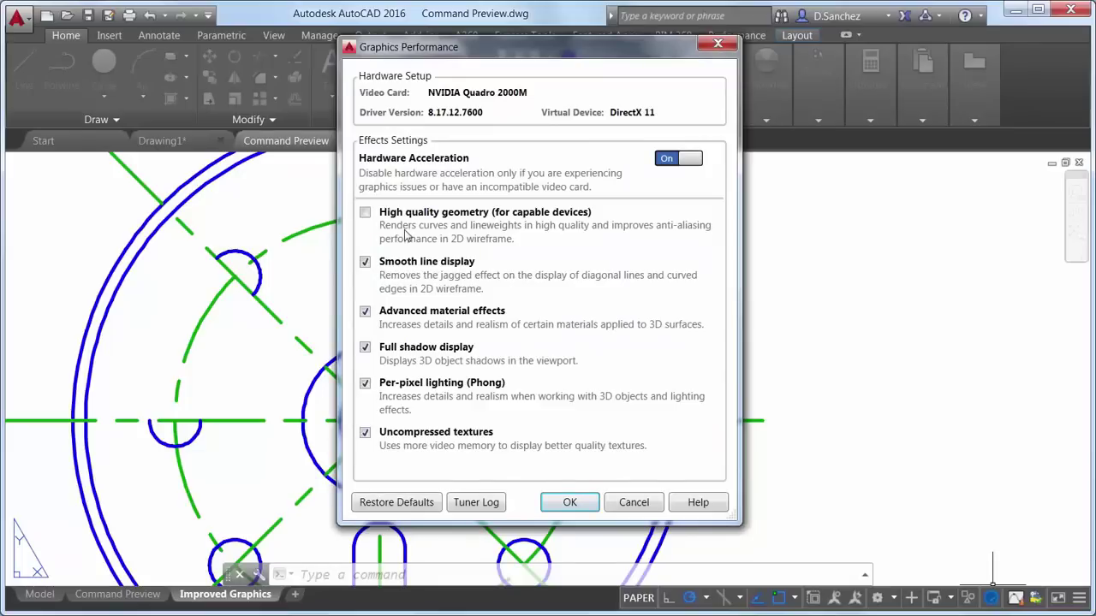
Step: Apply the Graphics Performance settings with high quality geometry enabled
left_click(567, 502)
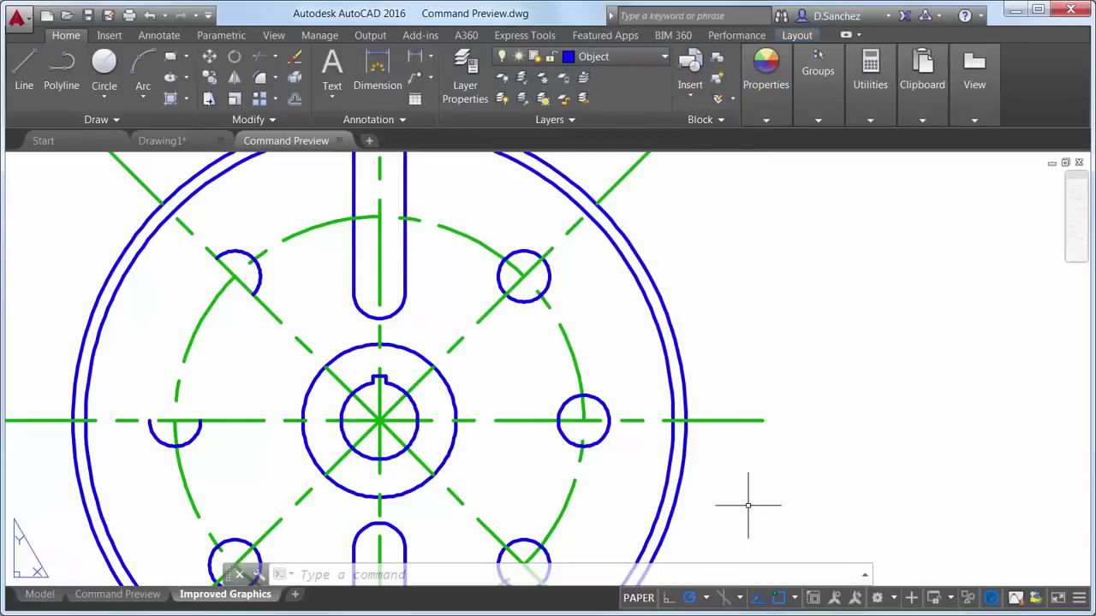
left_click(992, 598)
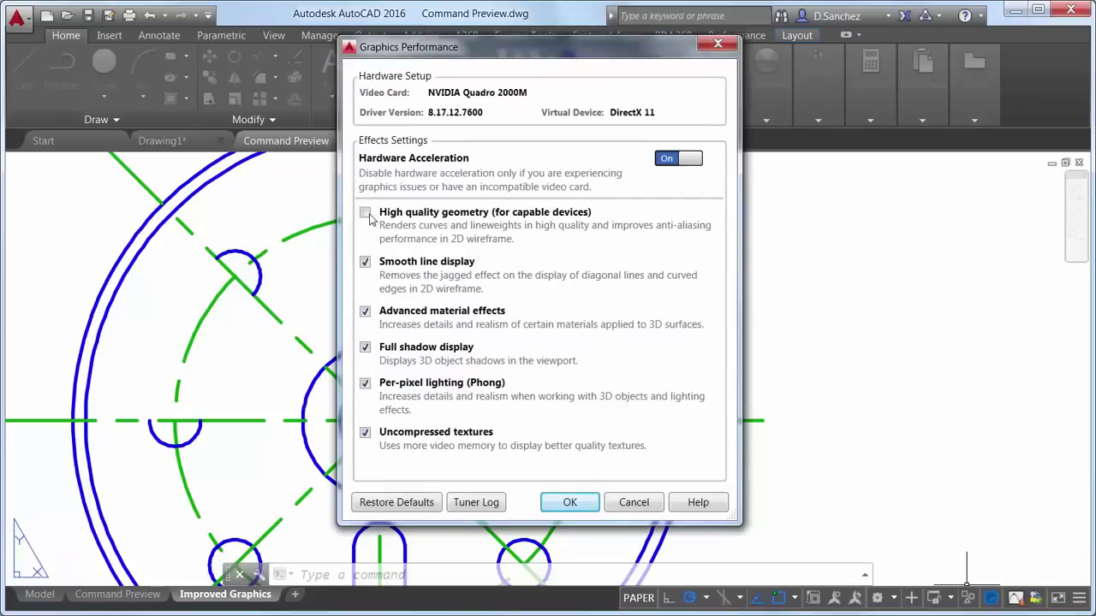
left_click(568, 503)
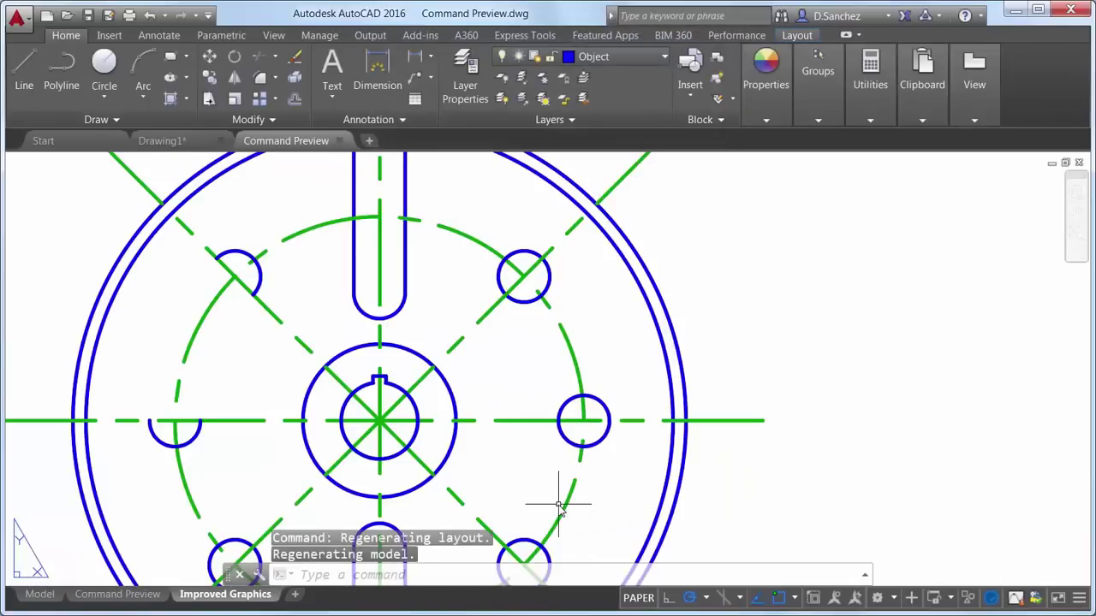
scroll(456, 436, "down", 5)
scroll(434, 428, "up", 10)
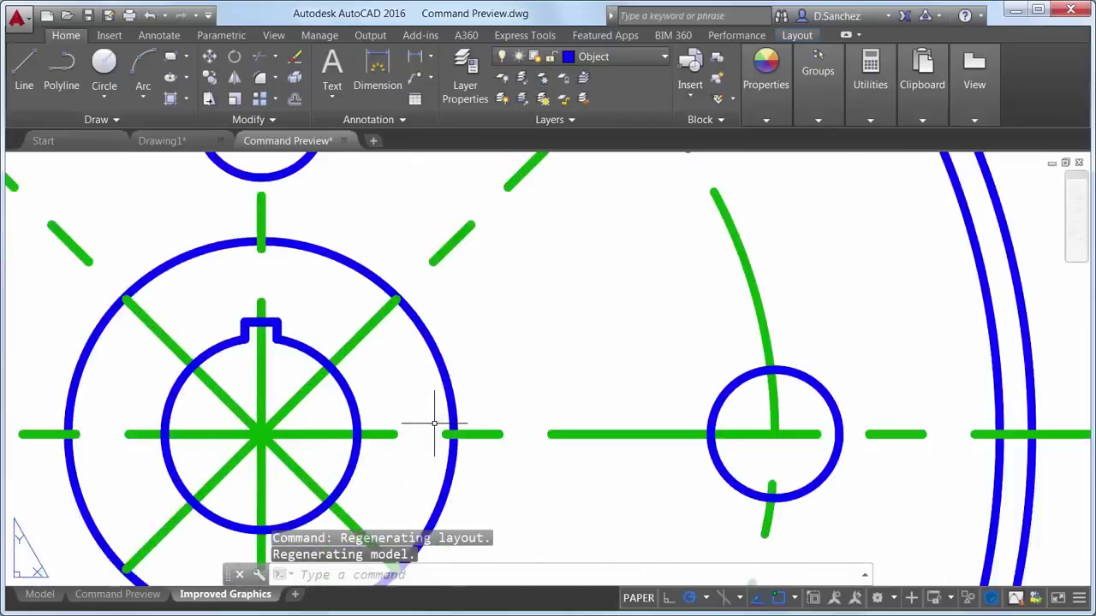
Step: Set REGENAUTO to OFF from the command line
left_click(433, 581)
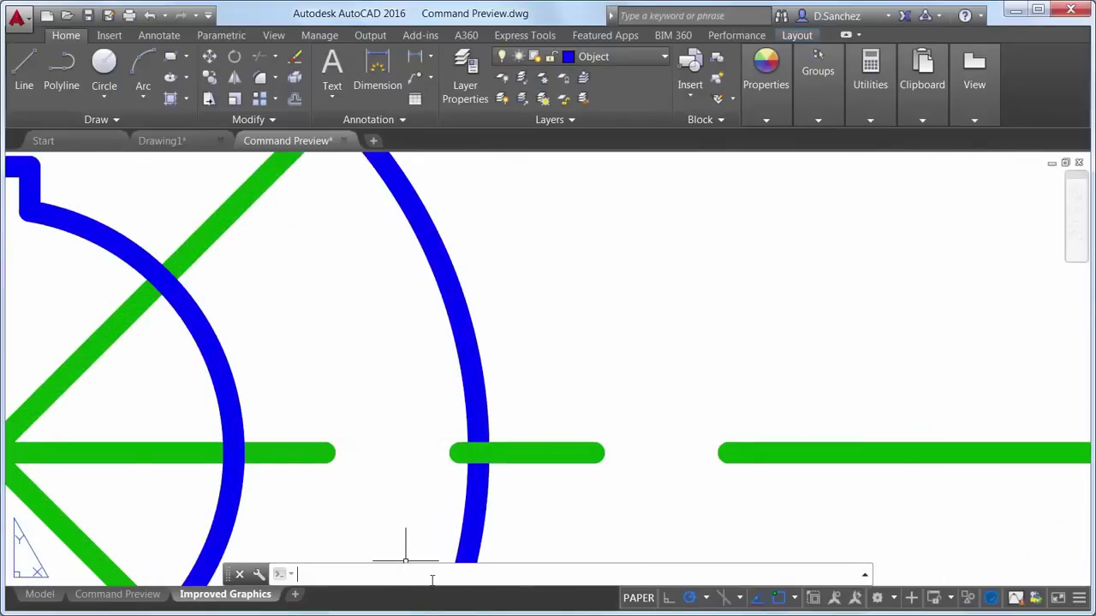
type("REGENAUTO")
key("Return")
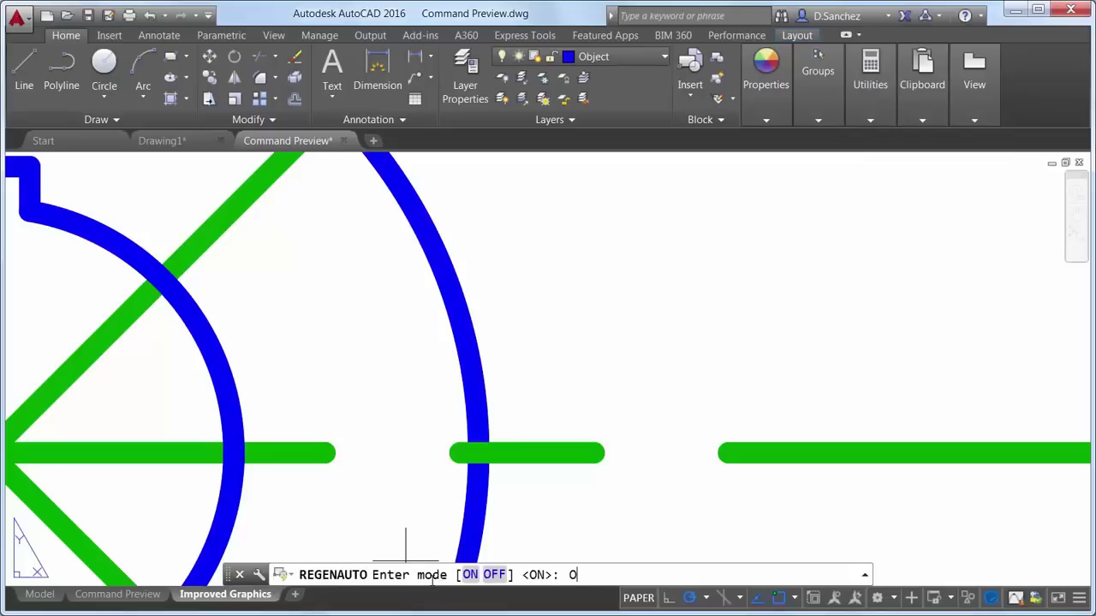
key("Return")
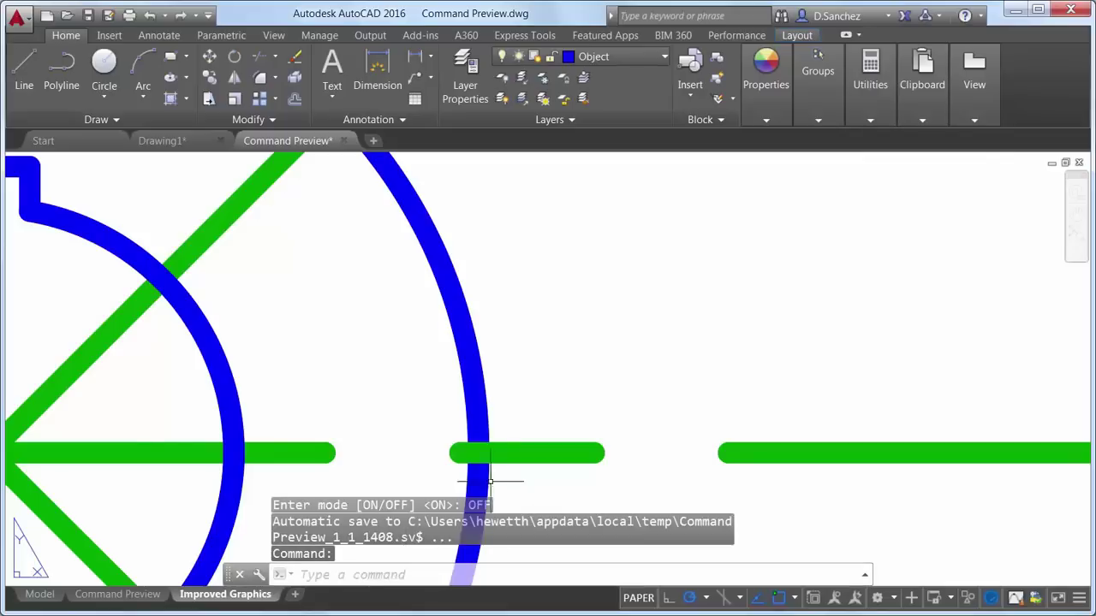
scroll(462, 471, "down", 10)
Step: Turn REGENAUTO back ON and zoom to show the whole layout sheet
type("REGE")
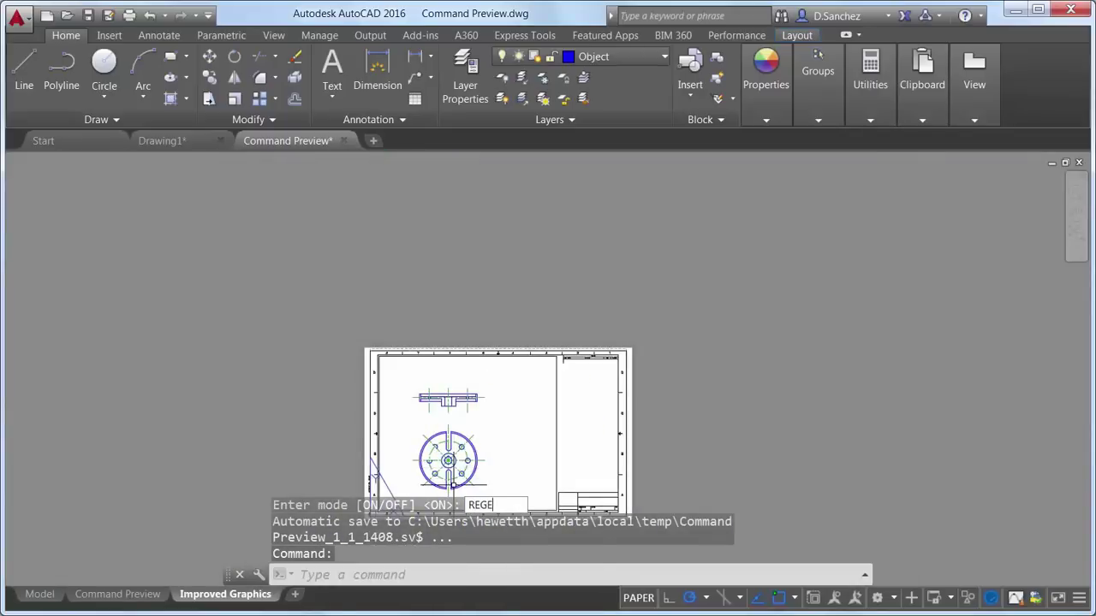
type("NA")
key("Return")
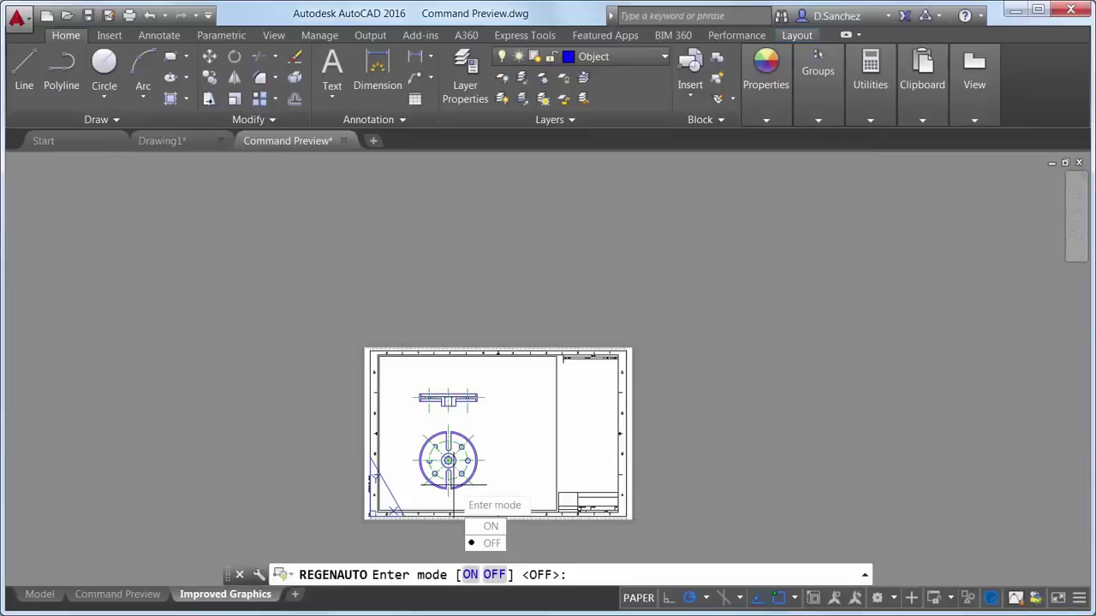
type("ON")
key("Return")
middle_click(453, 484)
middle_click(453, 484)
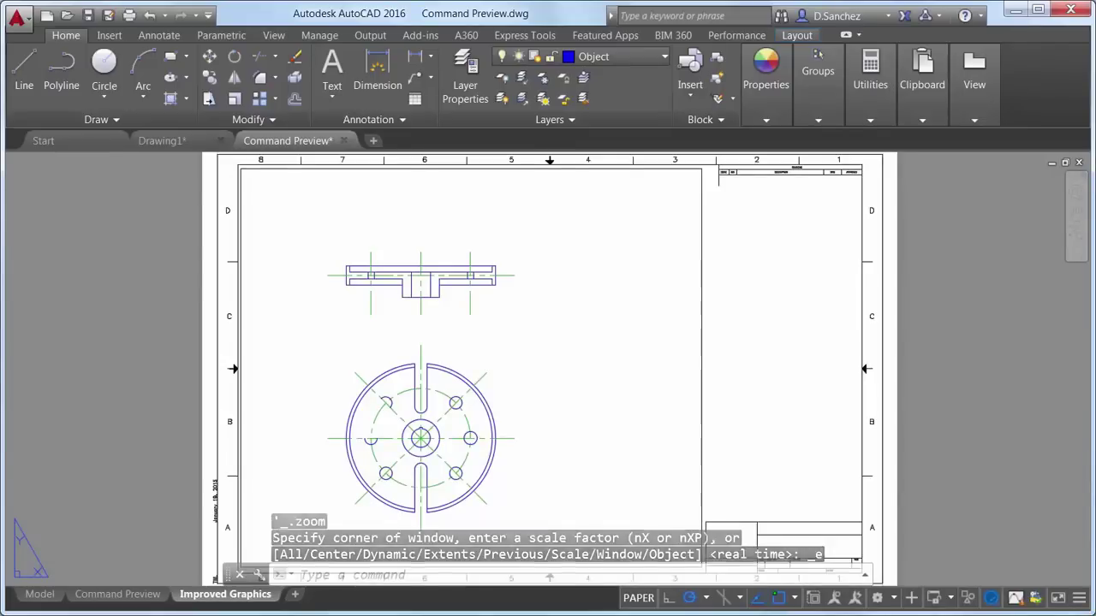
left_click(262, 318)
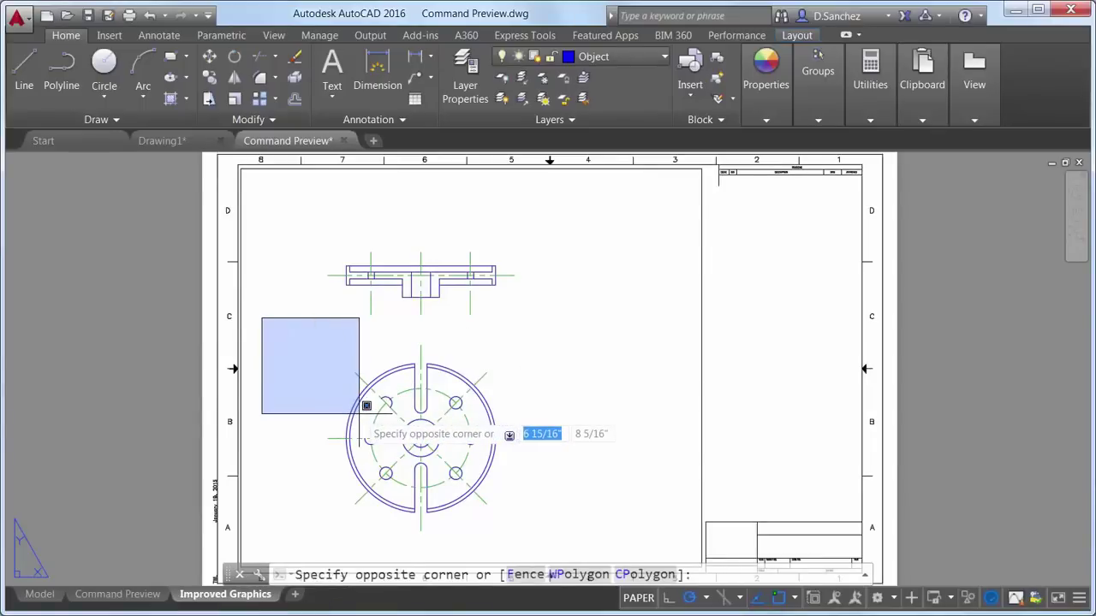
key("Escape")
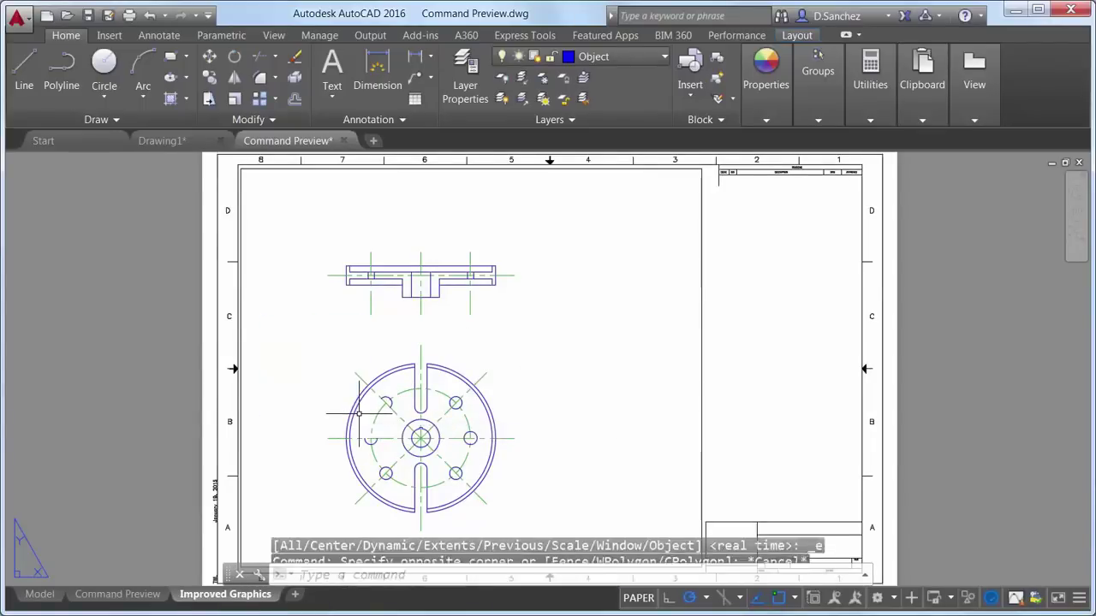
Step: Set CURSORBADGE to 1, test it with a window selection, then set it back to 2
type("CURSORBADGE")
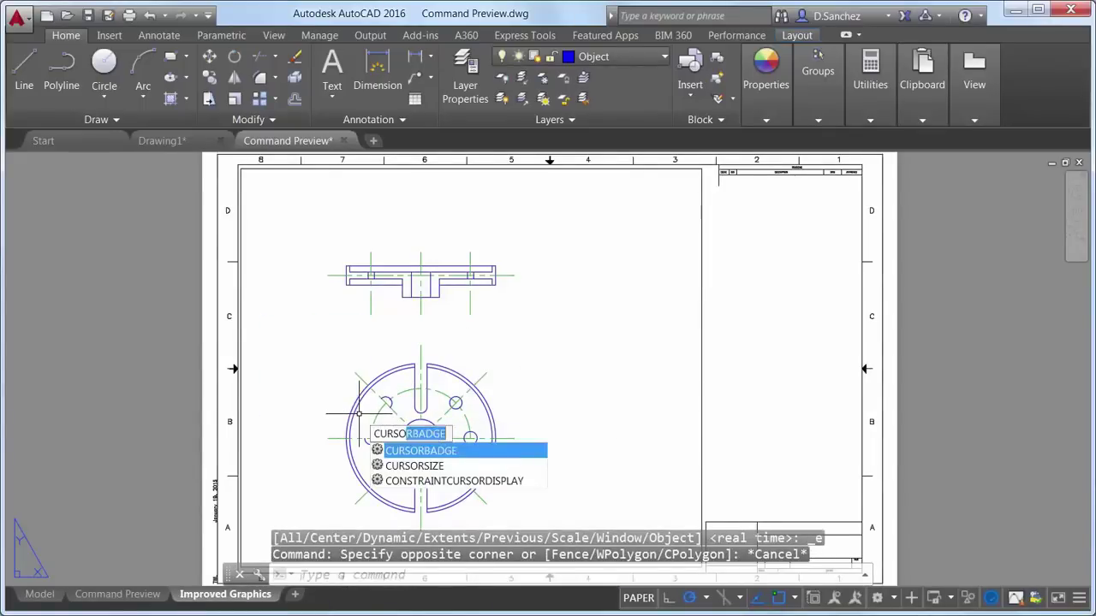
key("Return")
key("Return")
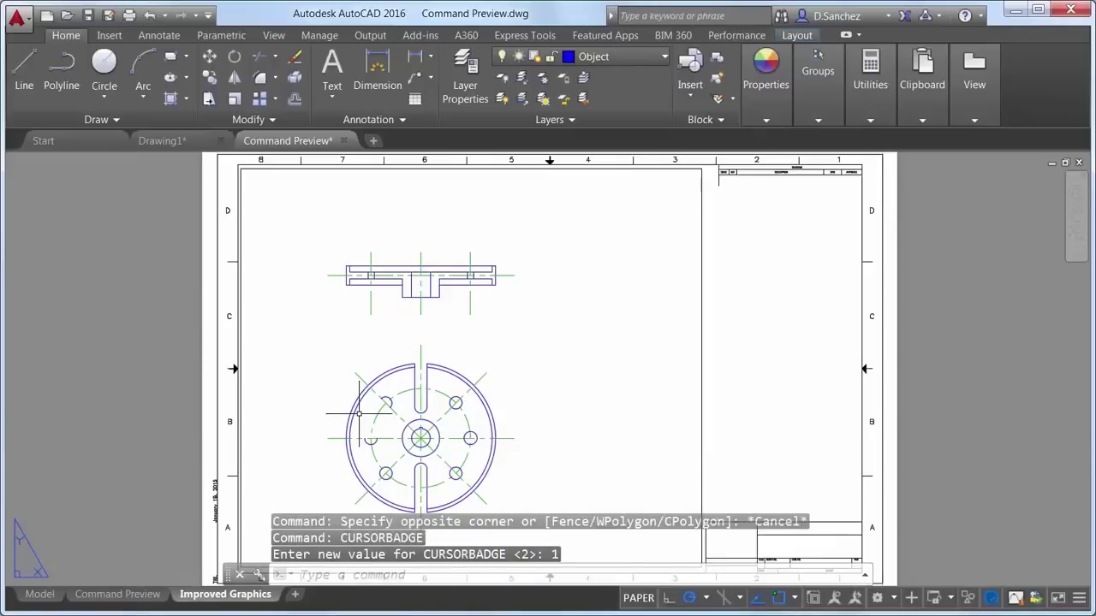
left_click(310, 331)
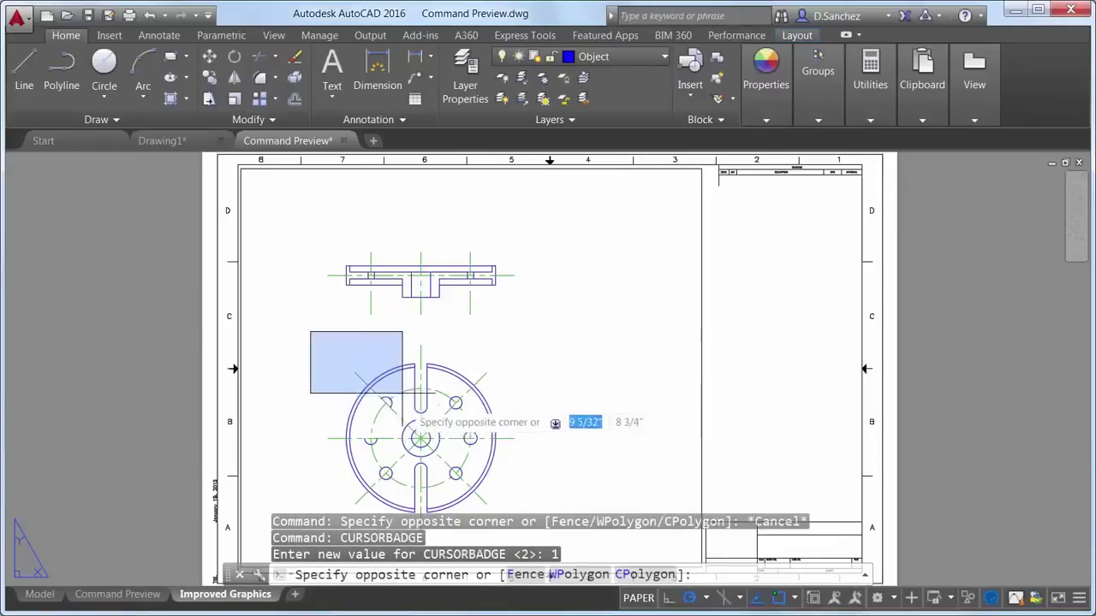
key("Escape")
type("c")
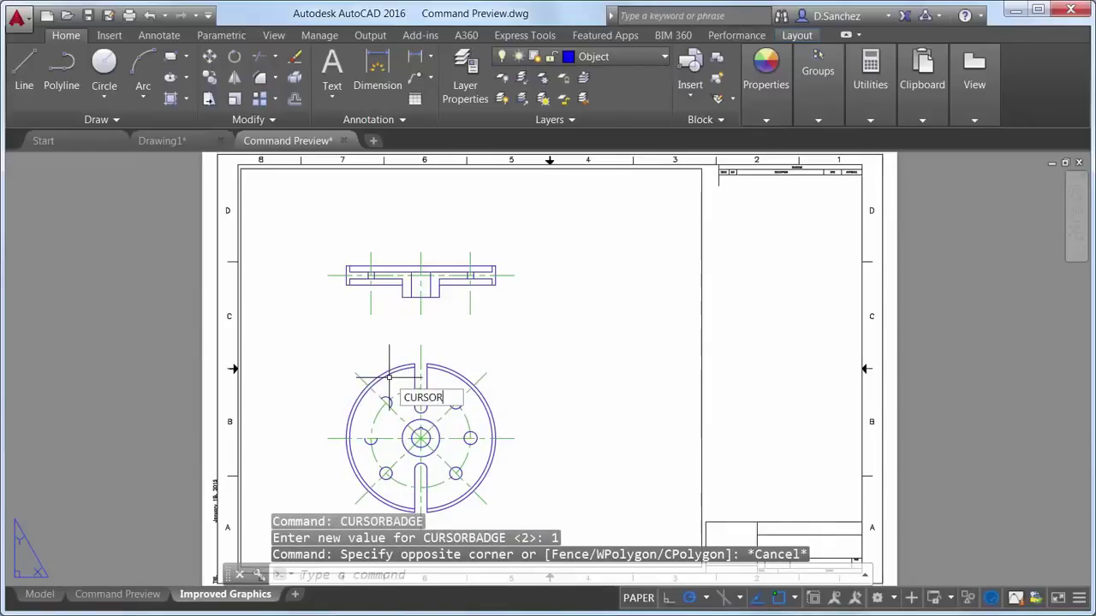
type("URSOR")
key("Return")
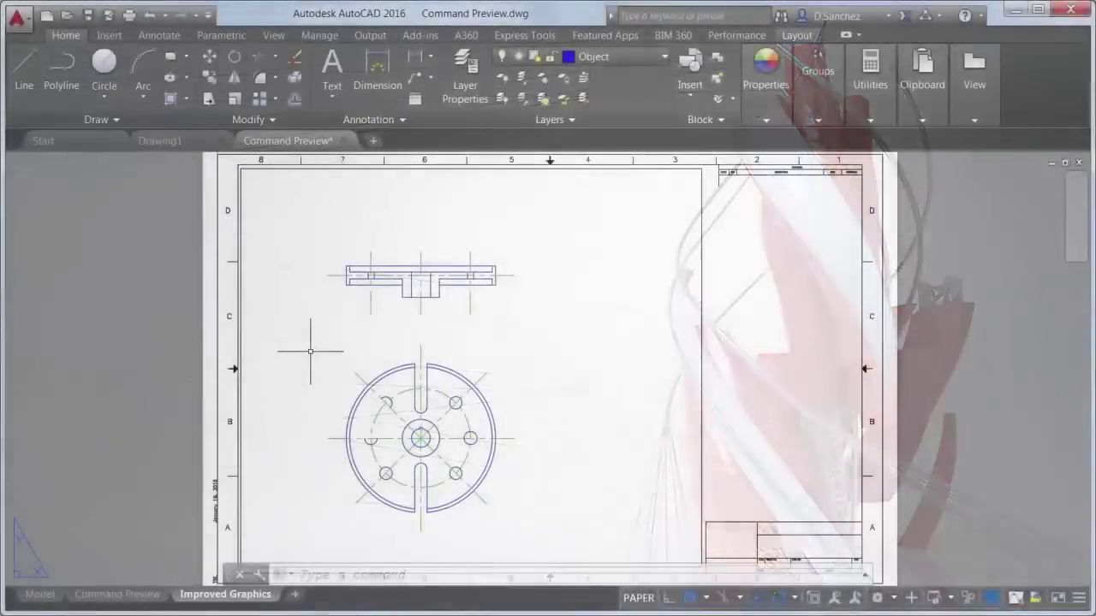
Step: Open the Security sheet's drawing from the Sheet Set Manager
type("s")
key("Return")
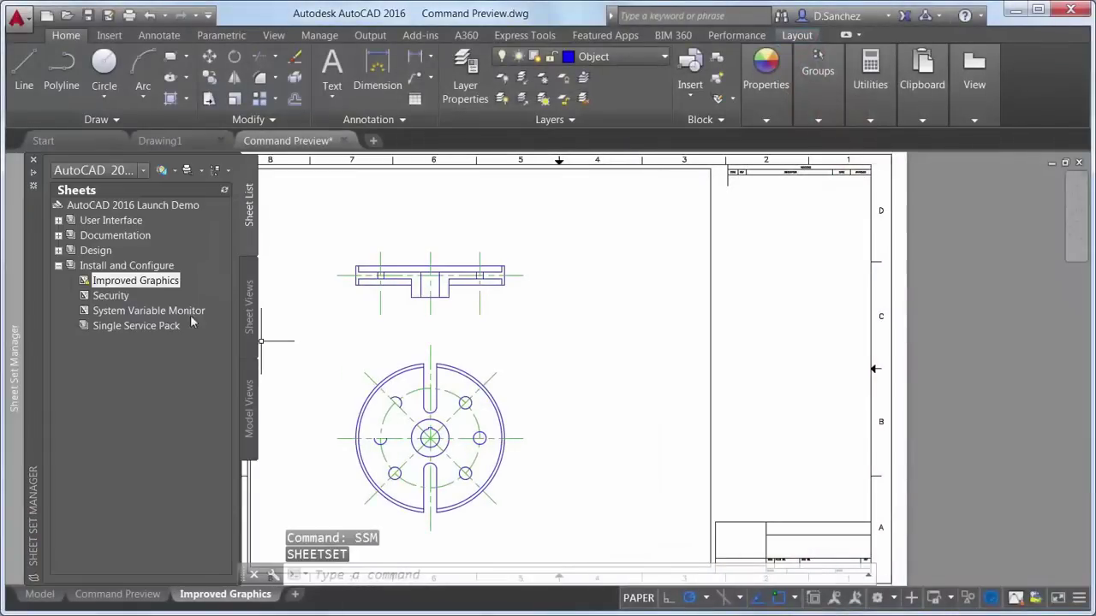
double_click(110, 296)
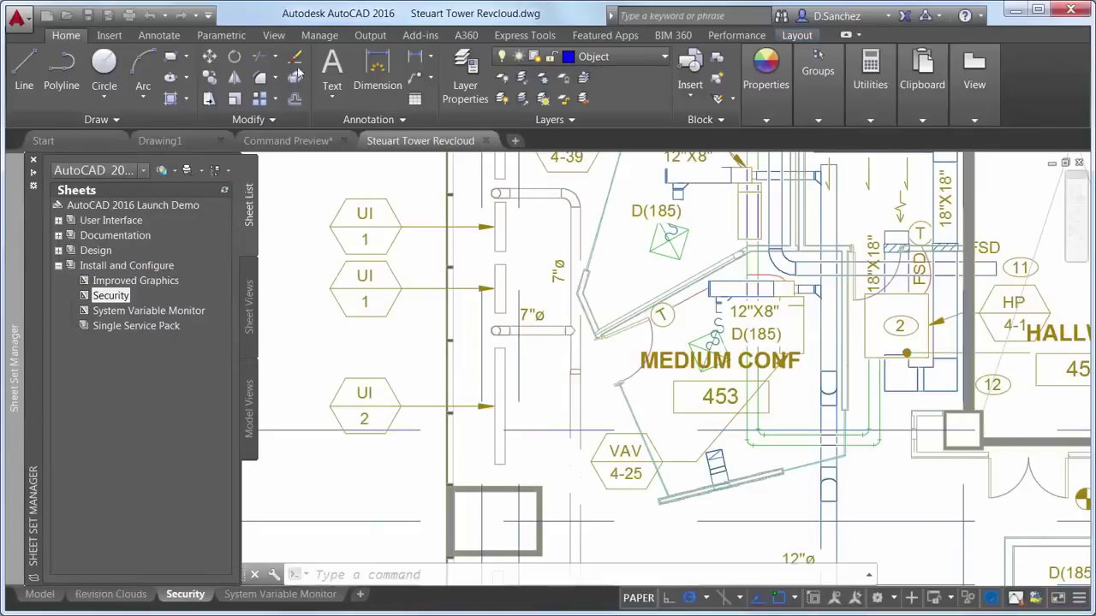
Step: Load burstit.lsp past the unsigned-file security warning, then open Options
left_click(318, 37)
left_click(388, 77)
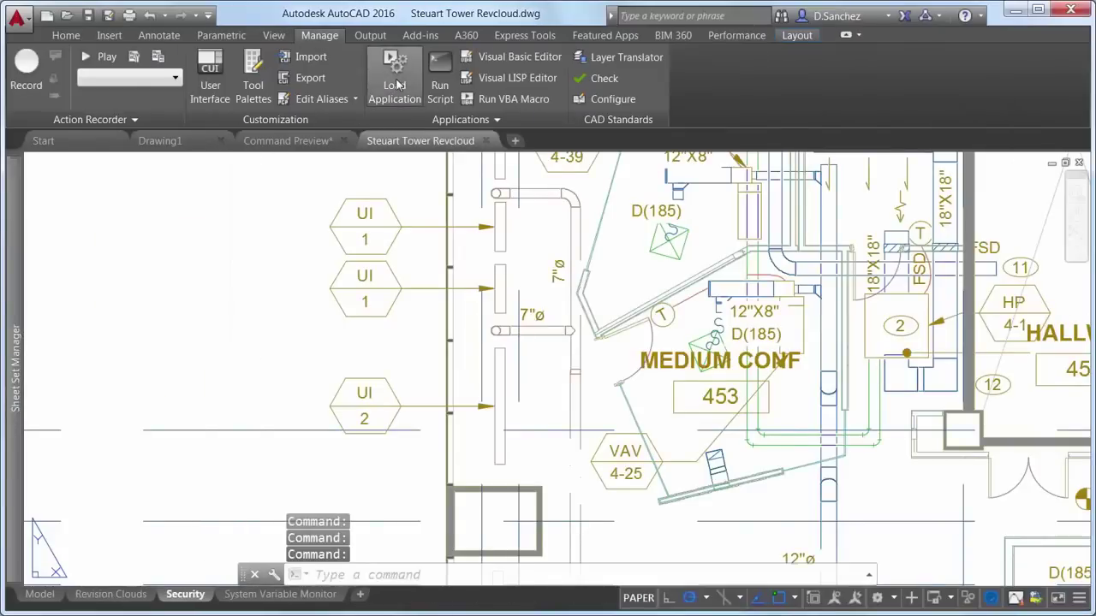
left_click(370, 187)
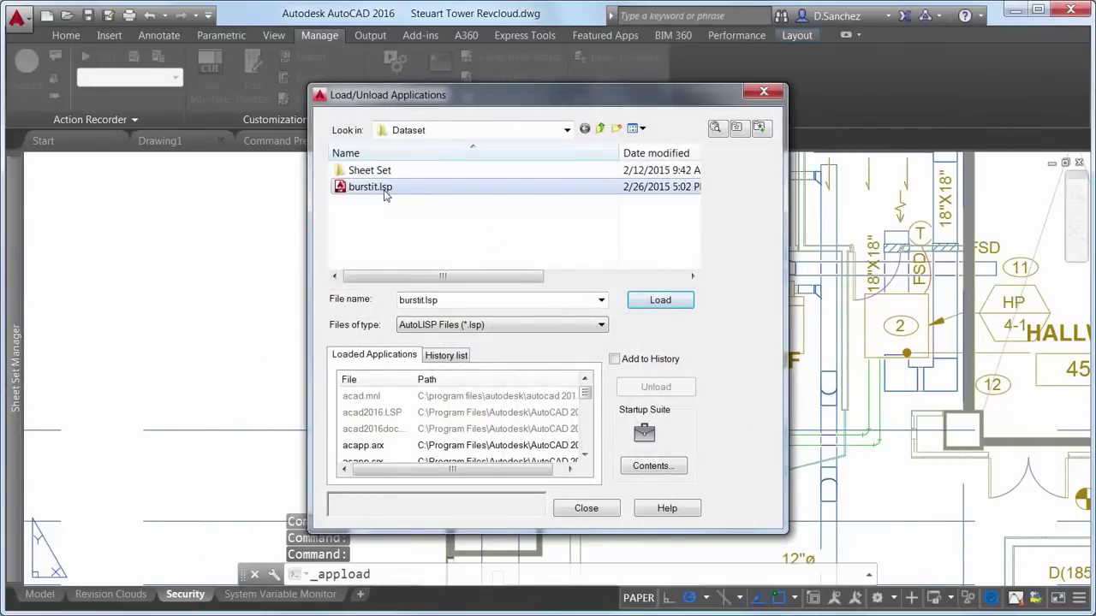
left_click(660, 299)
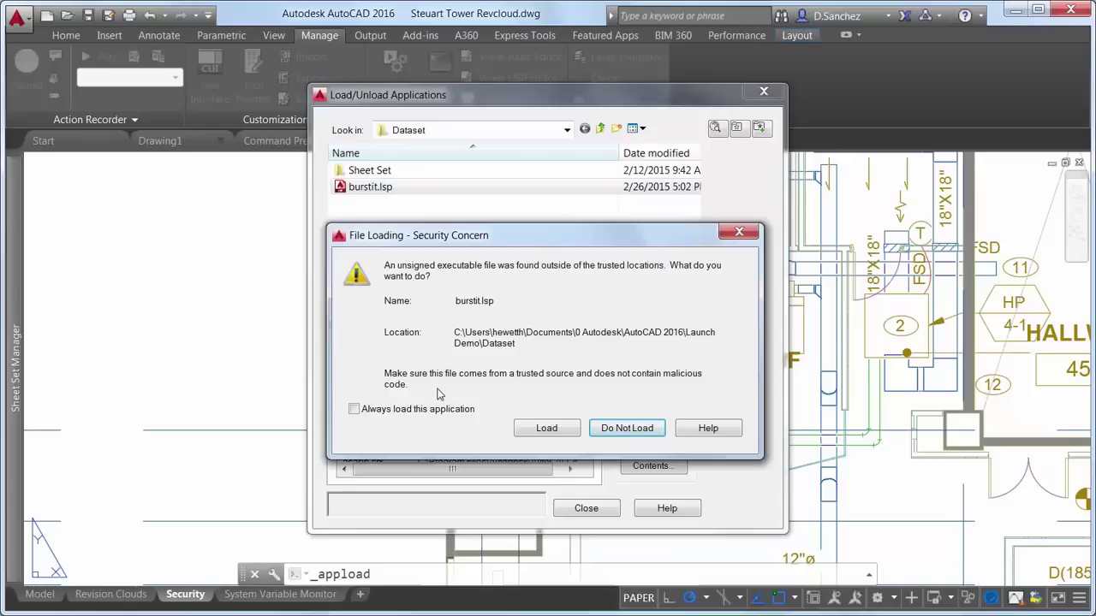
left_click(547, 428)
left_click(586, 509)
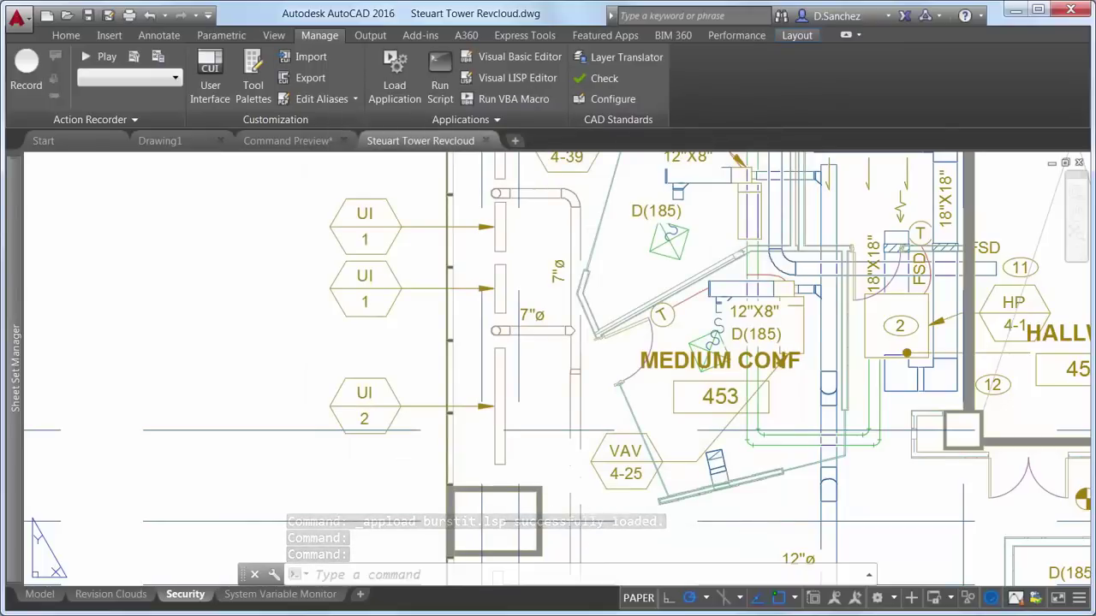
right_click(587, 511)
left_click(623, 500)
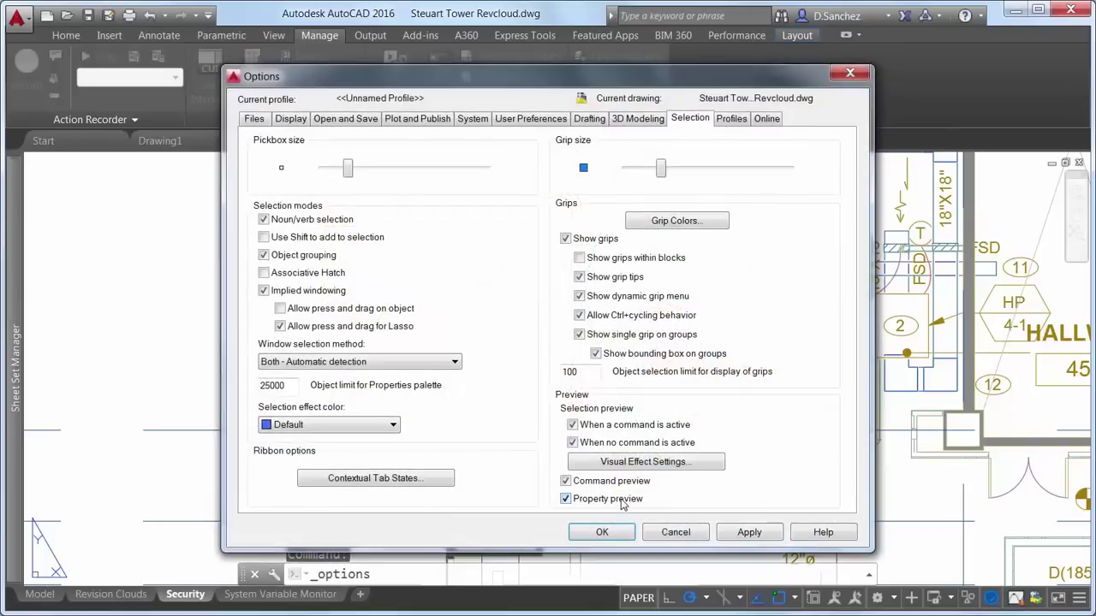
Step: Review the System tab's executable-file Security Options, leaving the level at Medium, and close Options
left_click(473, 120)
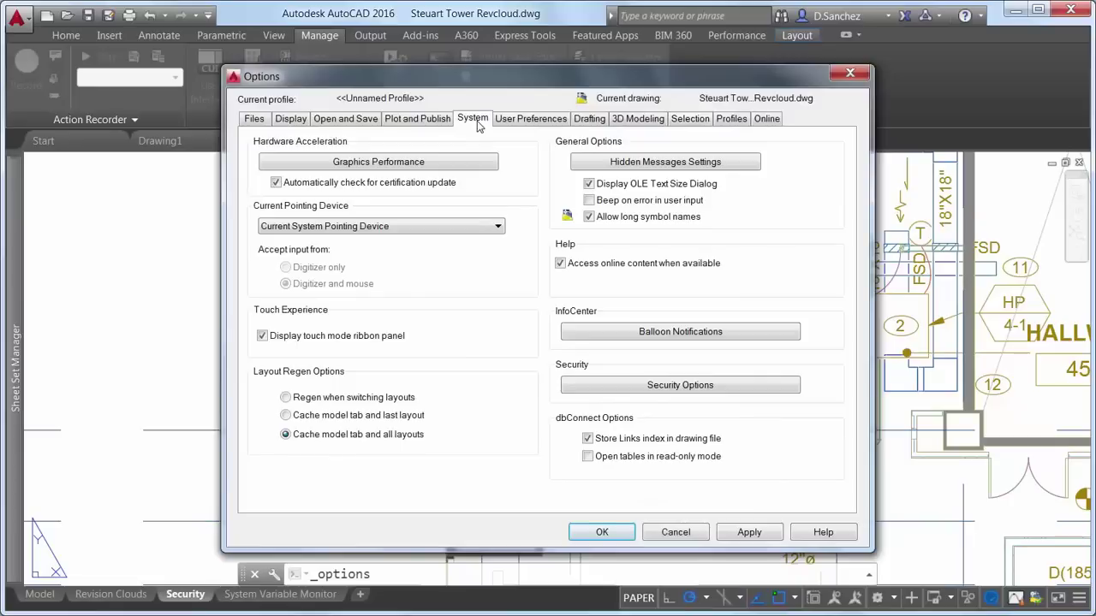
left_click(611, 387)
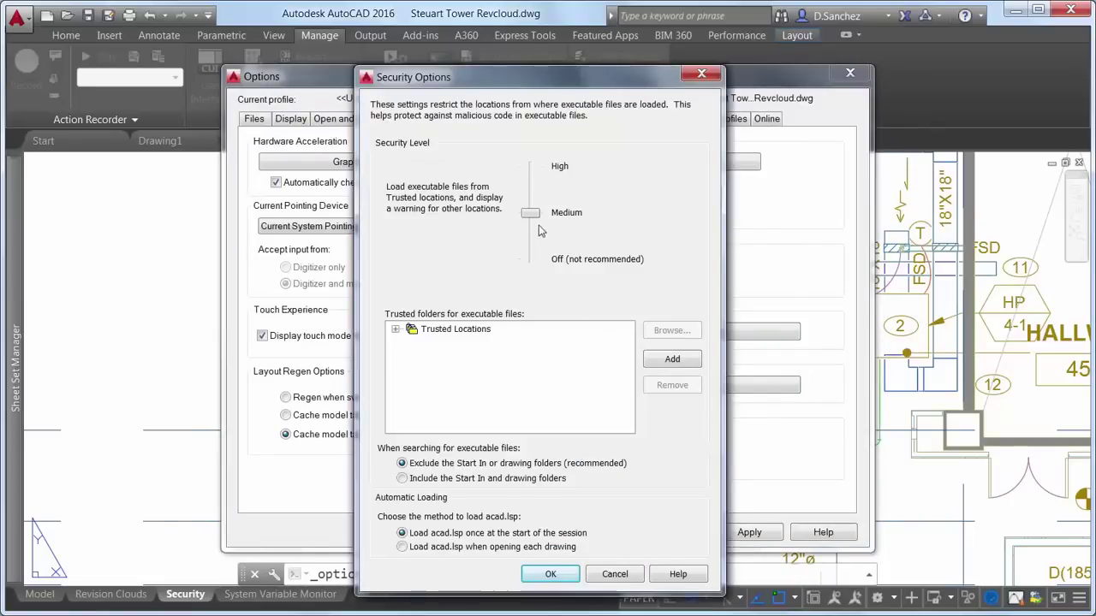
mouse_move(534, 226)
left_mouse_down()
mouse_move(539, 259)
mouse_move(533, 233)
left_mouse_up()
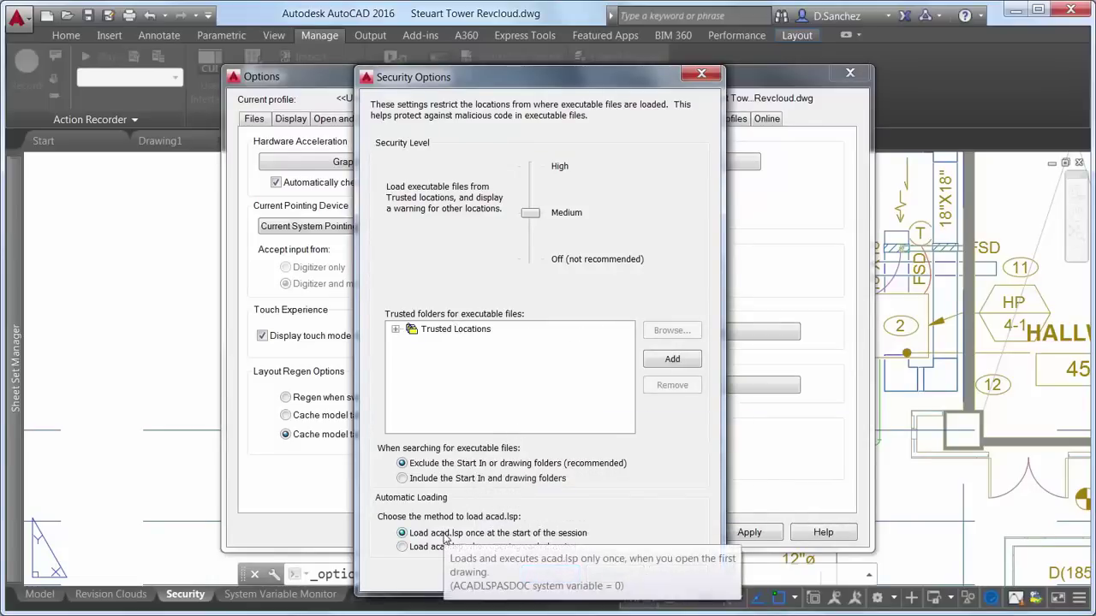
left_click(594, 578)
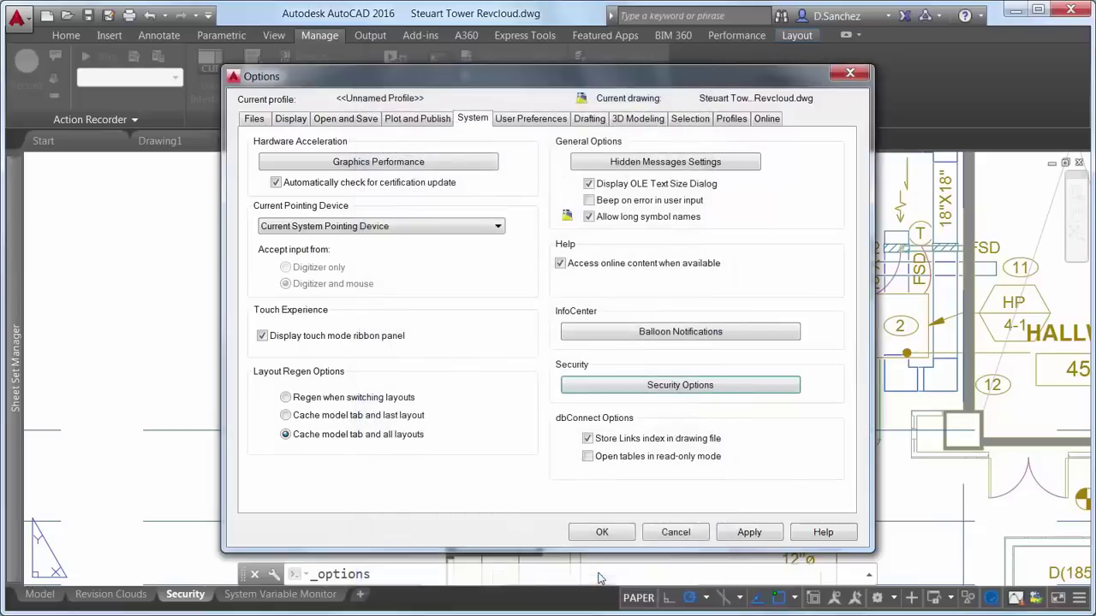
left_click(602, 532)
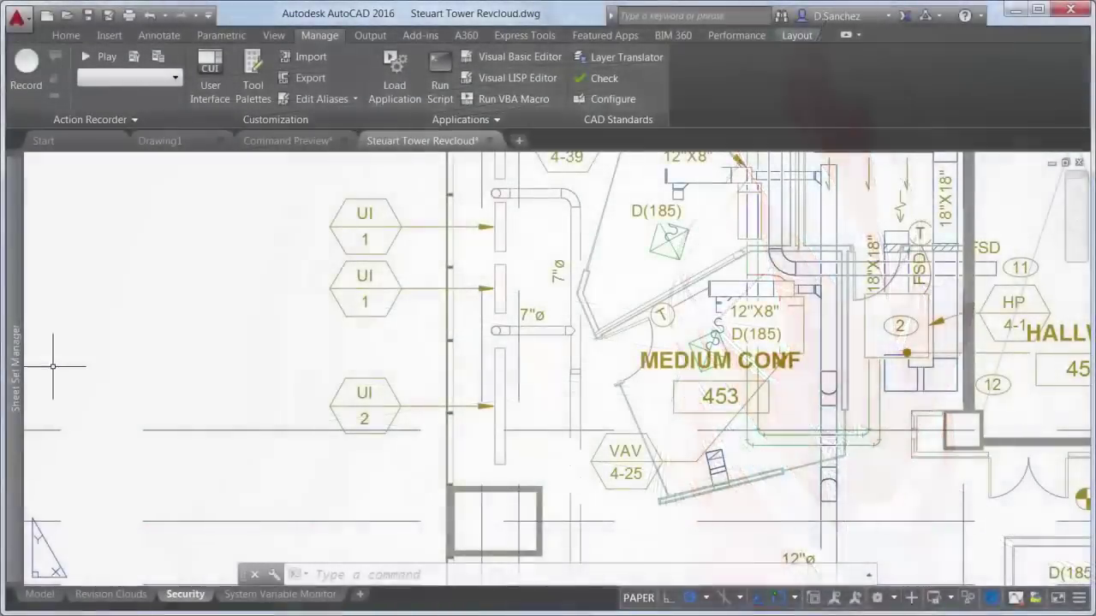
mouse_move(37, 354)
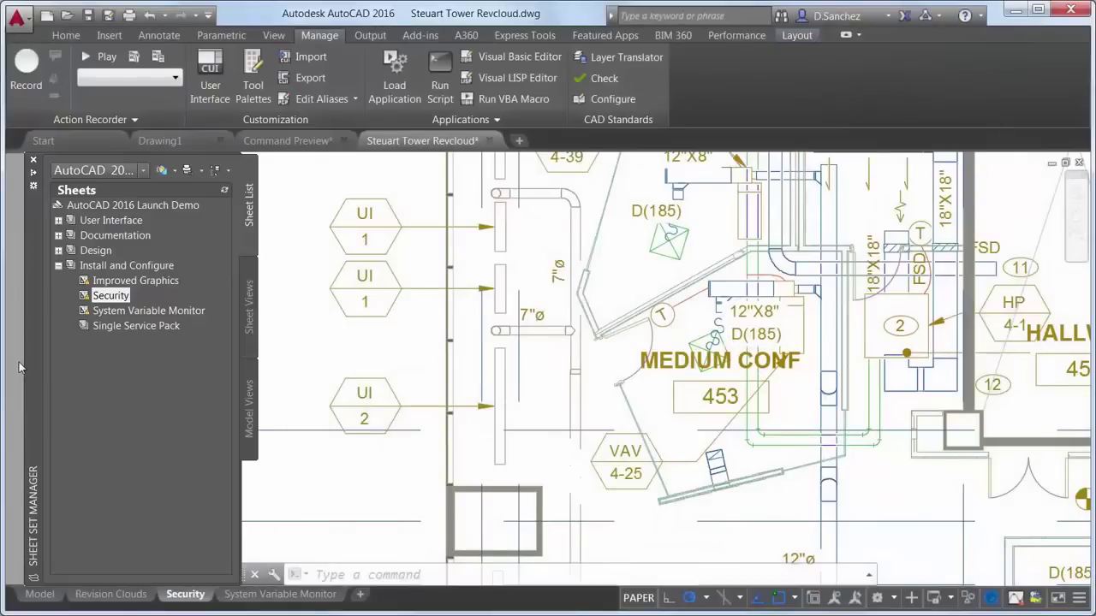
double_click(137, 310)
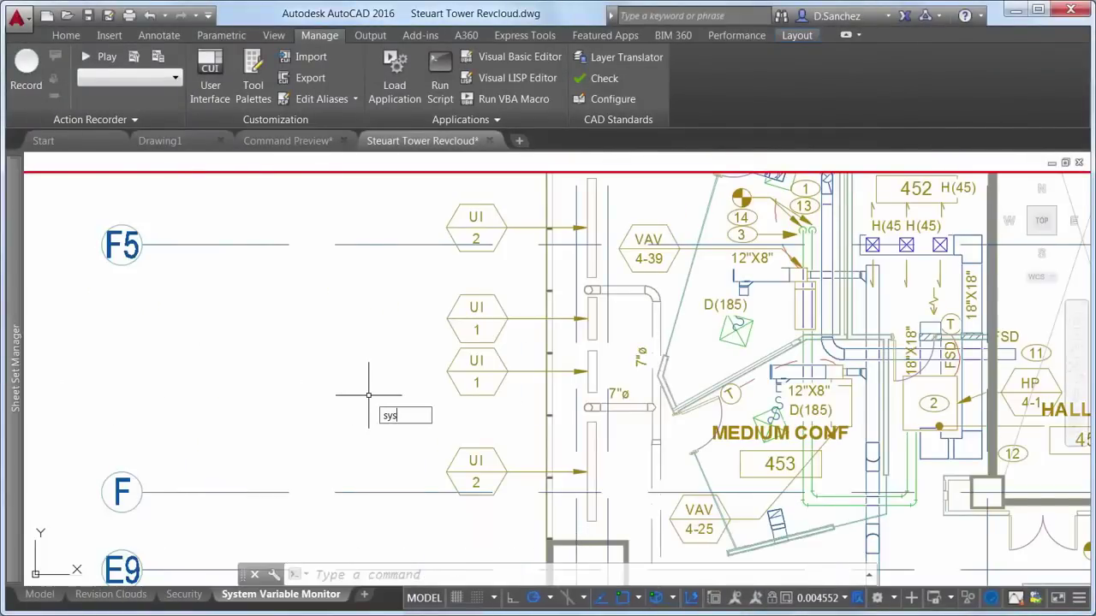
key("Return")
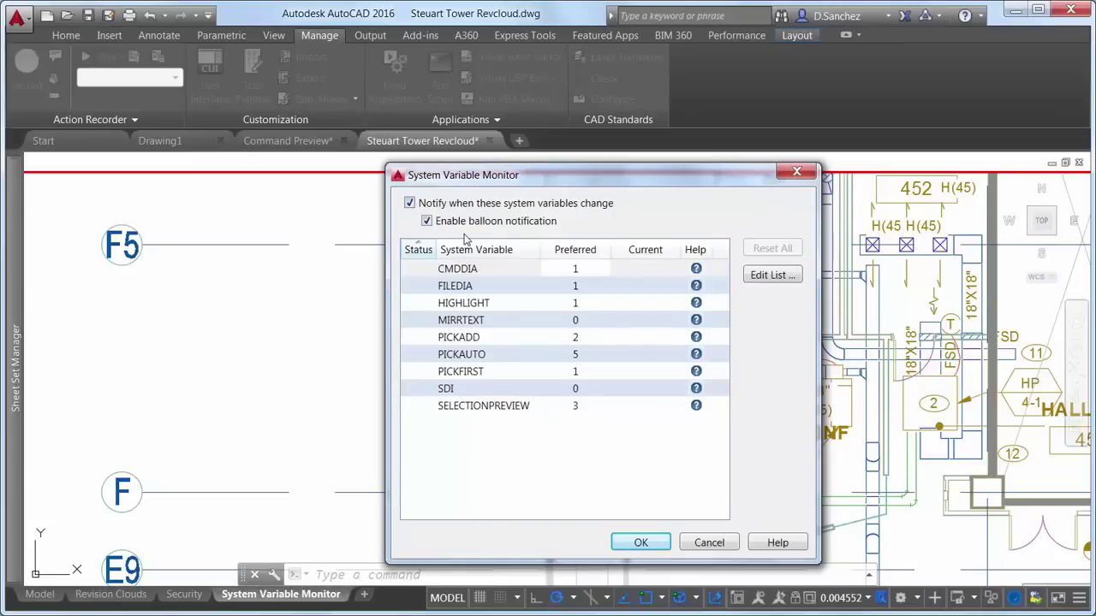
left_click(638, 543)
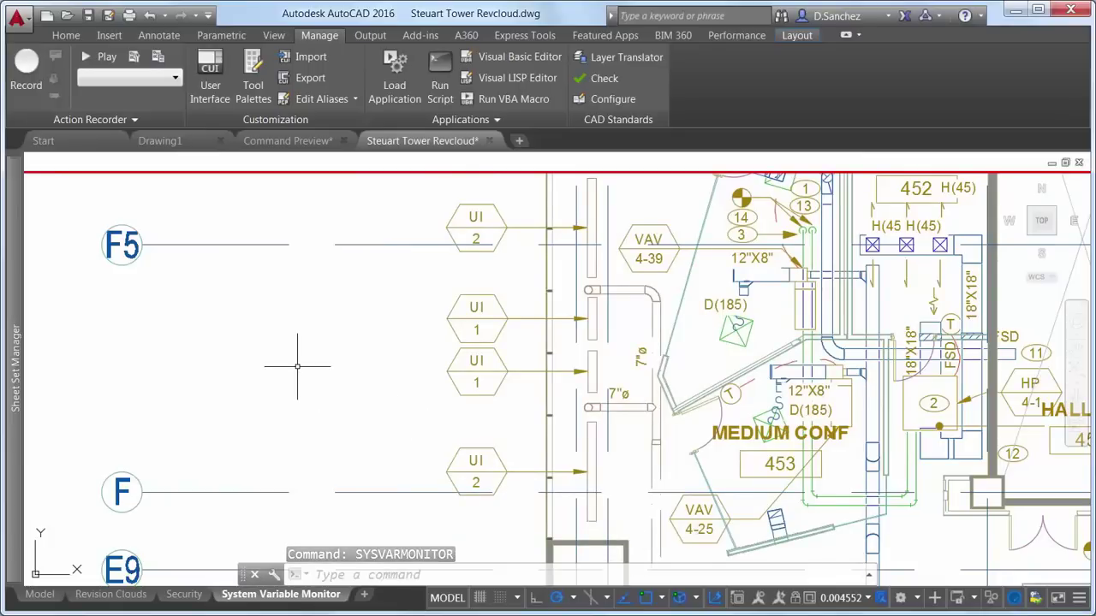
type("BURSTIT")
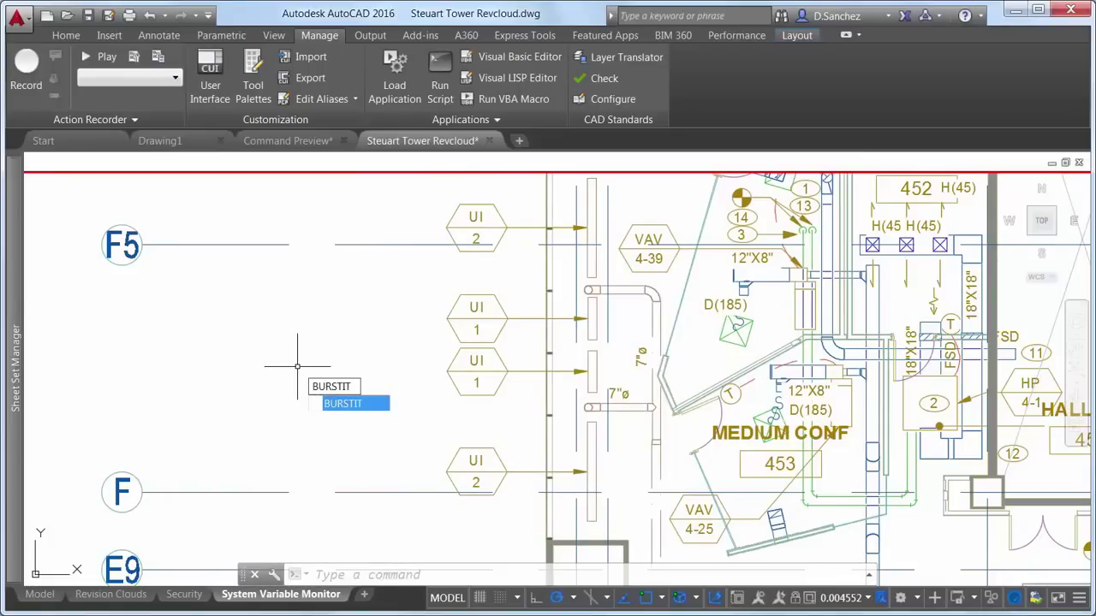
Step: Burst the upper UI 1 tag into separate objects with BURSTIT
key("Return")
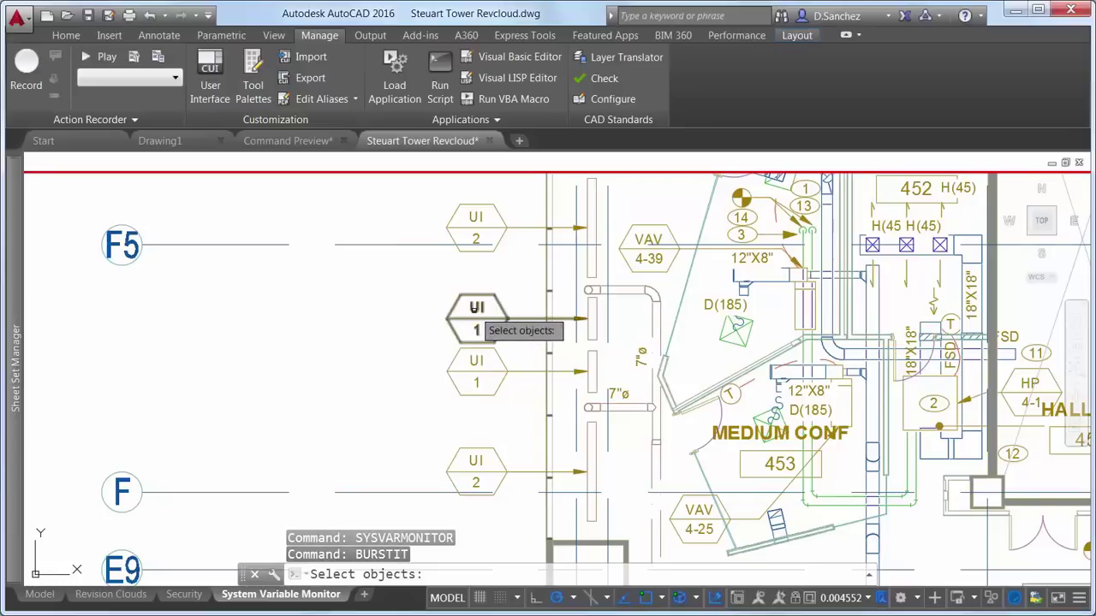
left_click(473, 309)
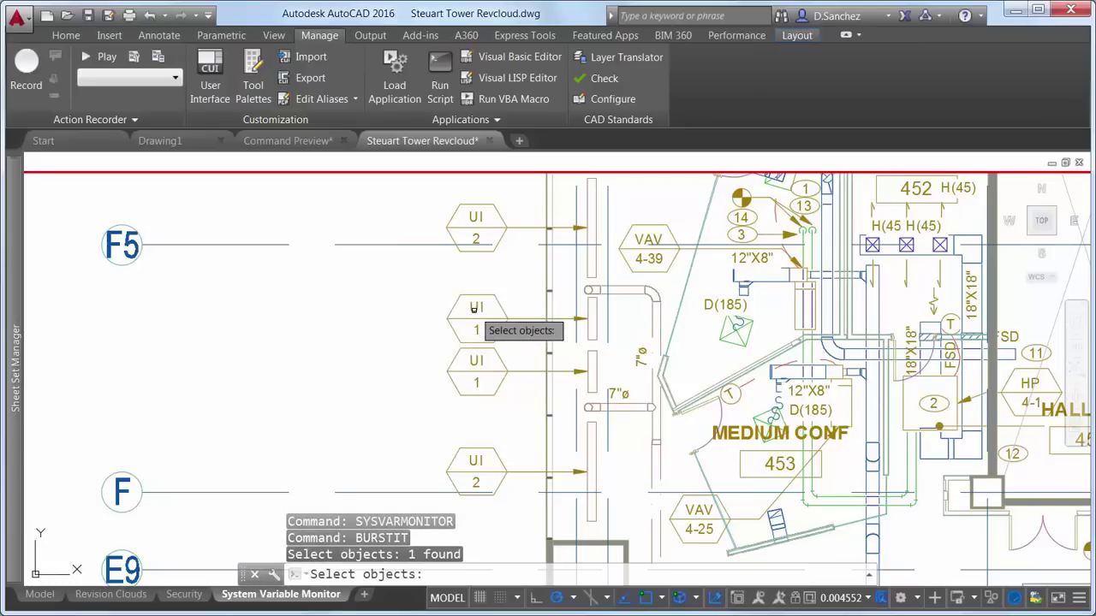
key("Return")
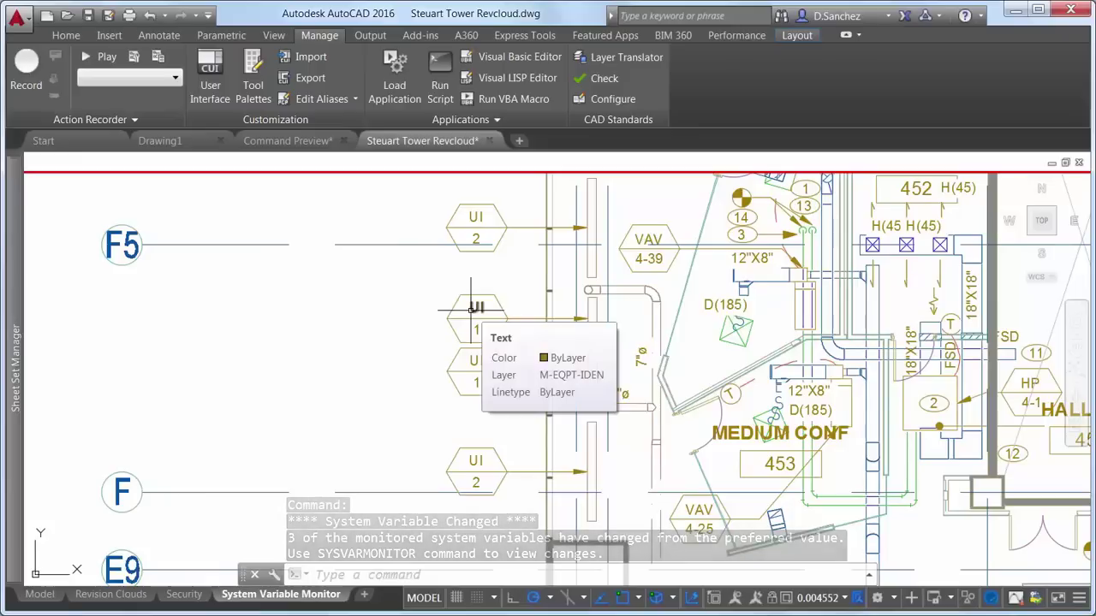
left_click(470, 307)
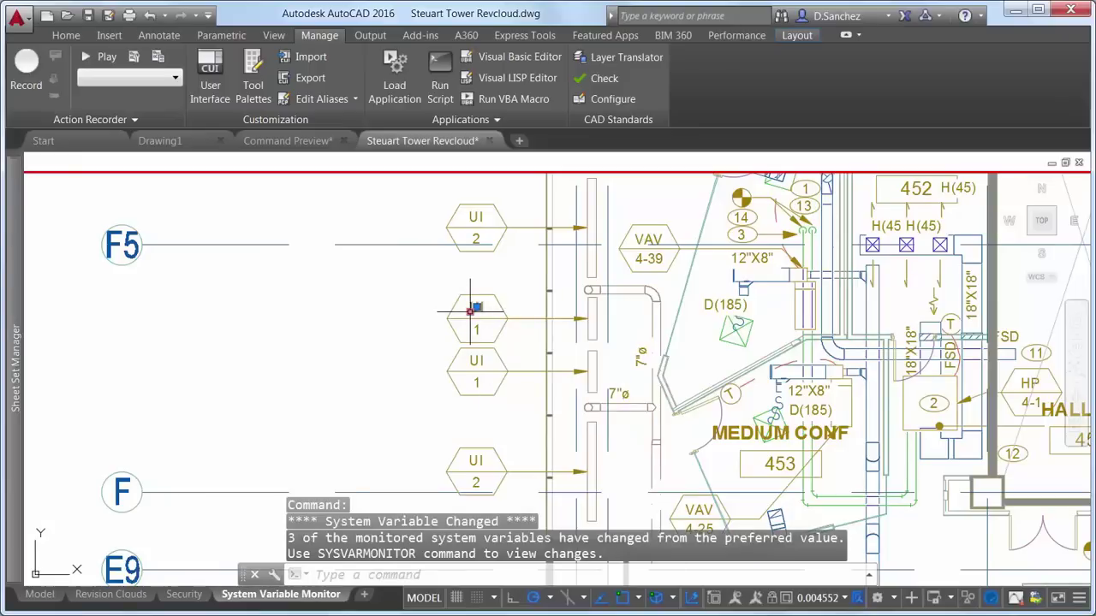
key("Escape")
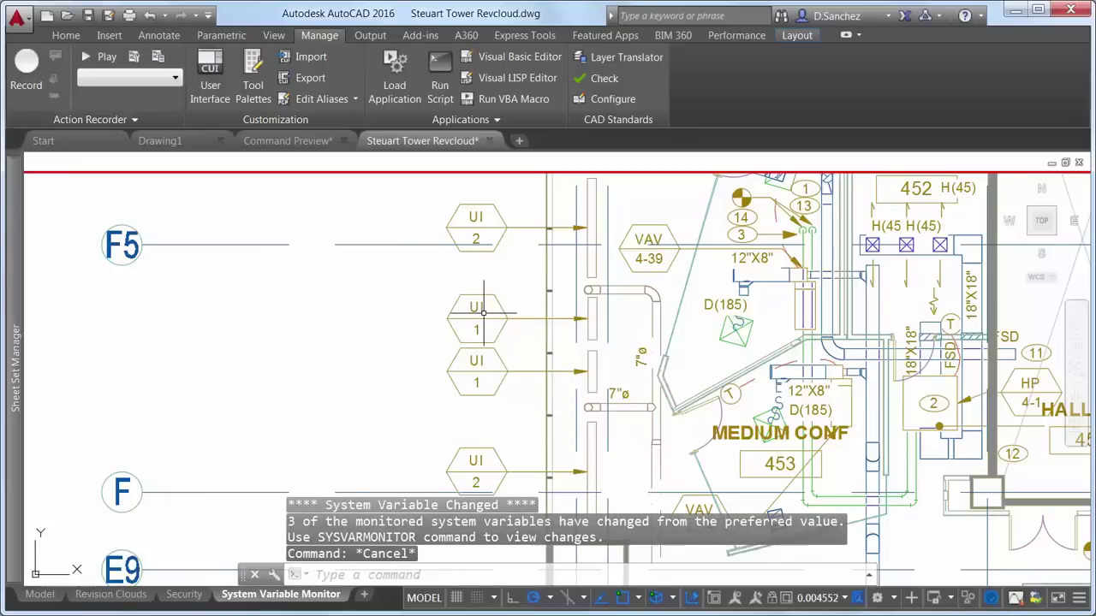
Step: Select the UI tag and duct line, then start Erase and Save As, cancelling each
left_click(523, 296)
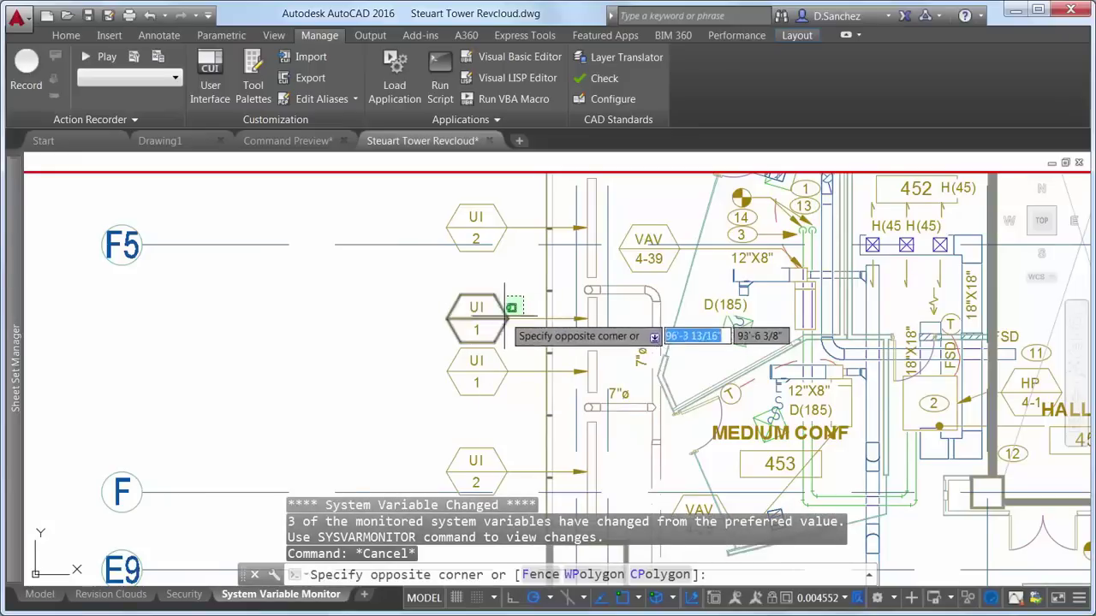
left_click(438, 331)
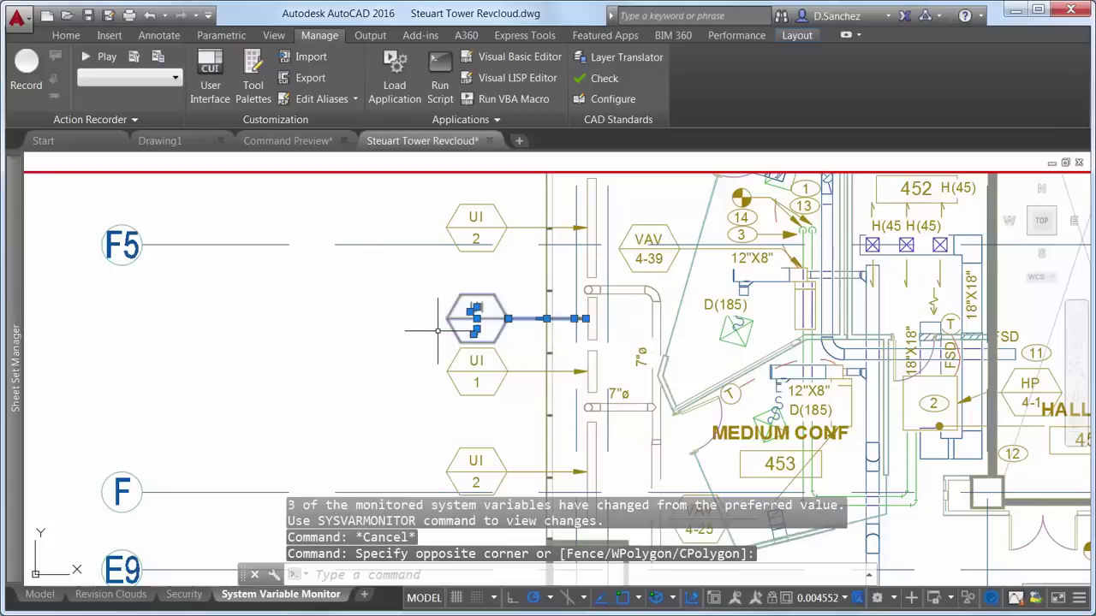
left_click(66, 36)
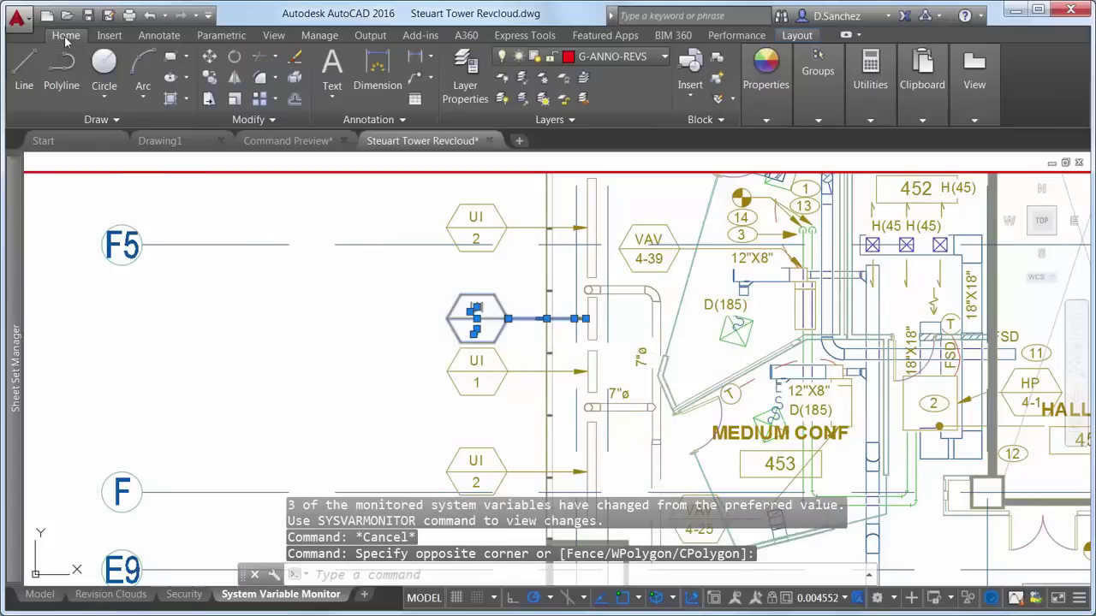
left_click(294, 63)
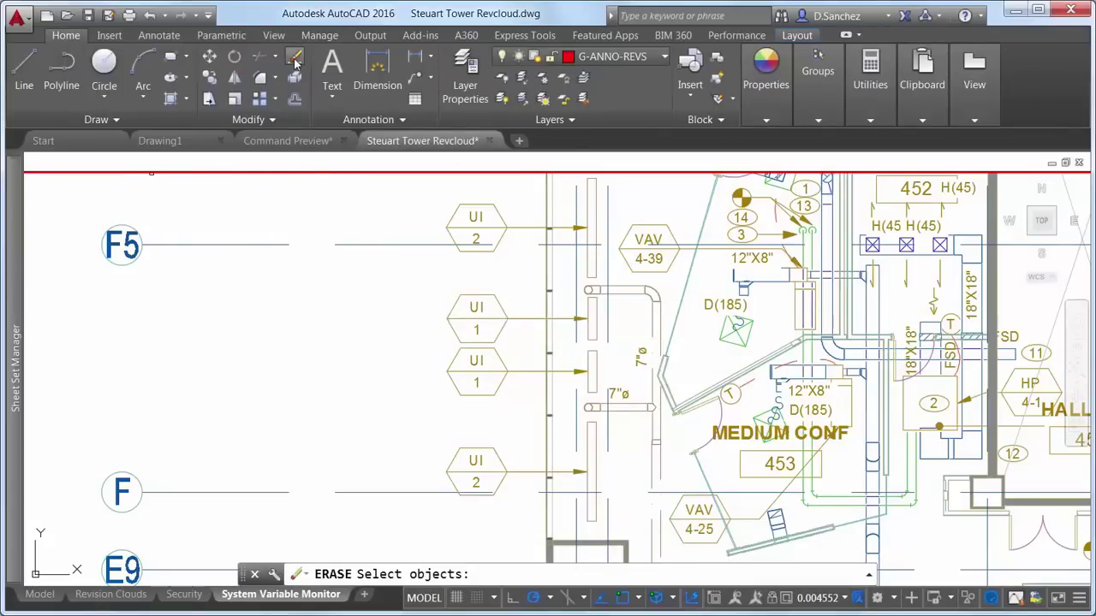
key("Escape")
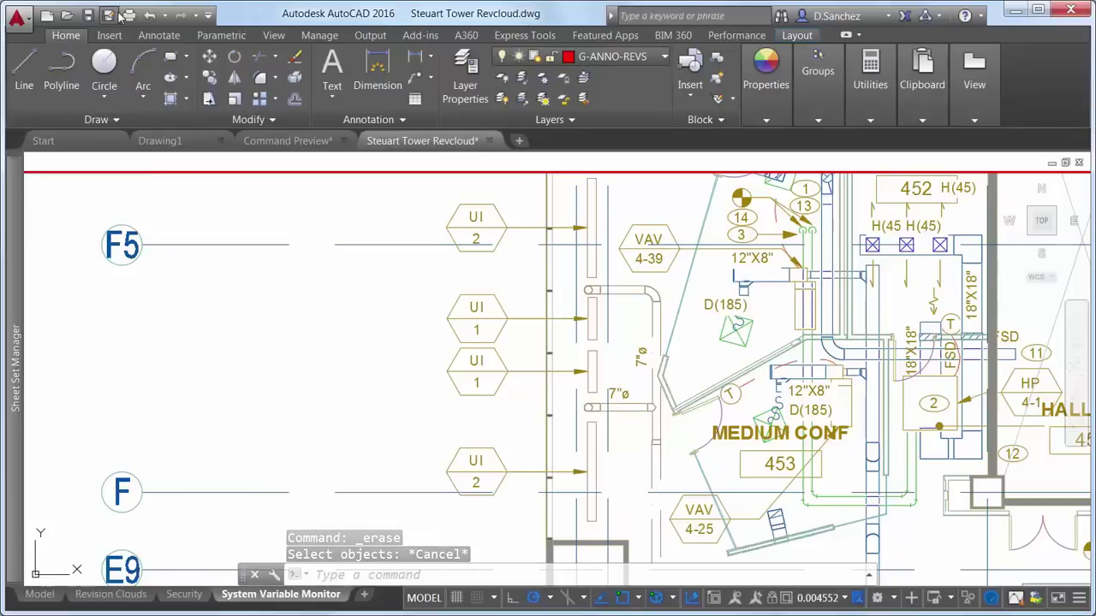
left_click(111, 16)
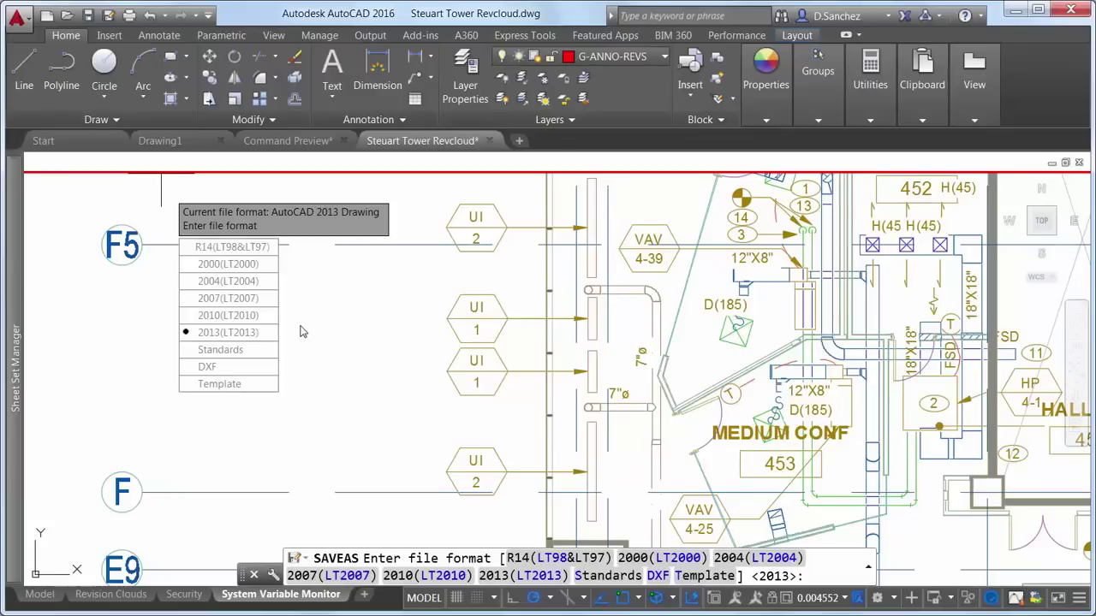
key("Escape")
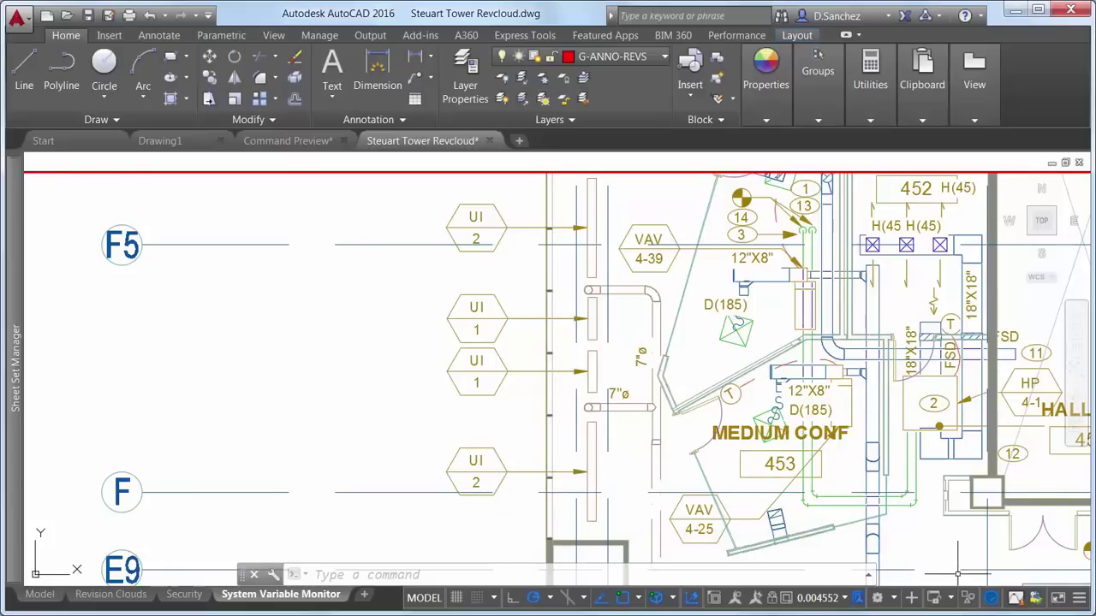
Step: Reset all changed variables in the System Variable Monitor and add PDMODE to the monitored list
left_click(1014, 598)
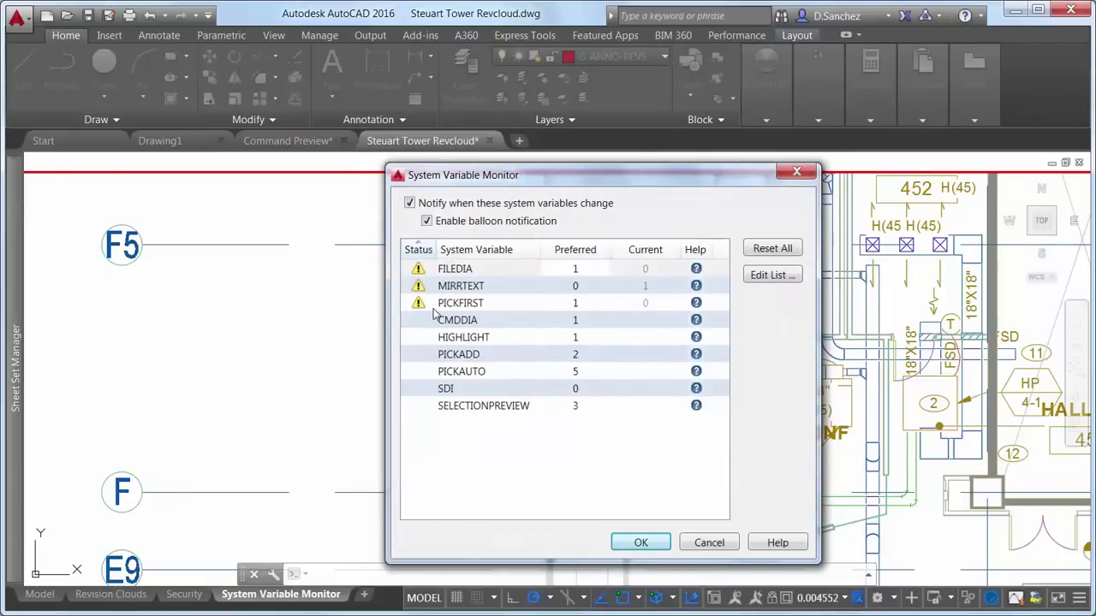
left_click(768, 249)
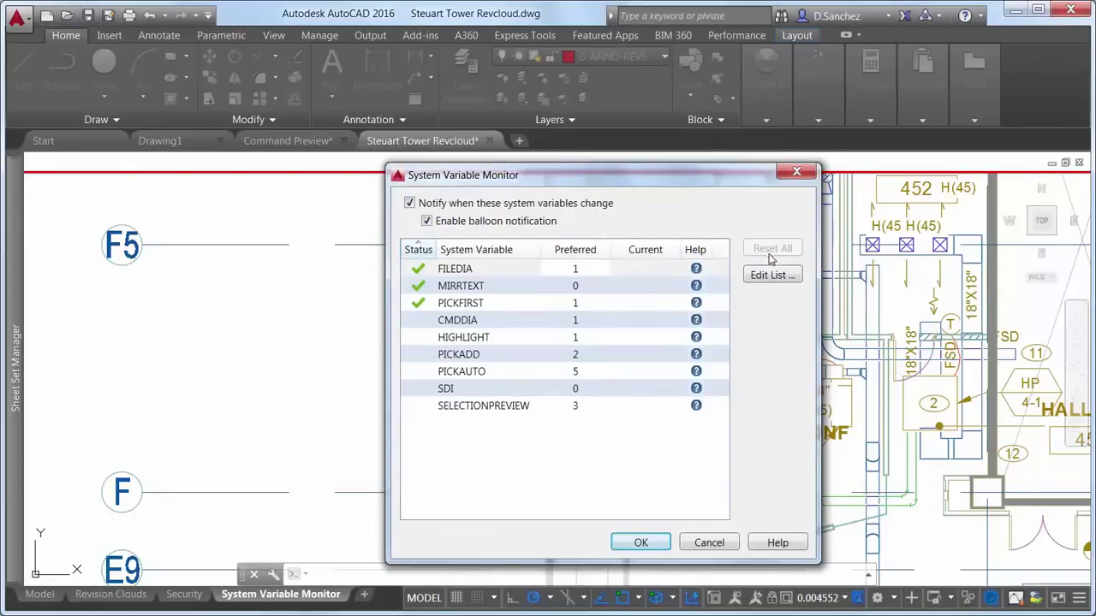
left_click(771, 275)
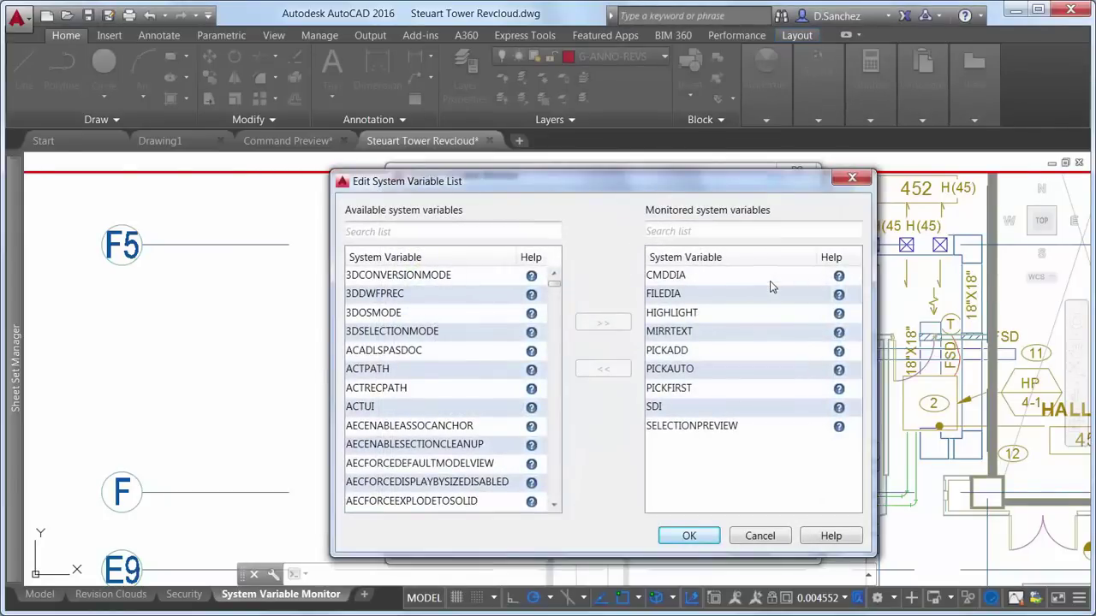
left_click(515, 232)
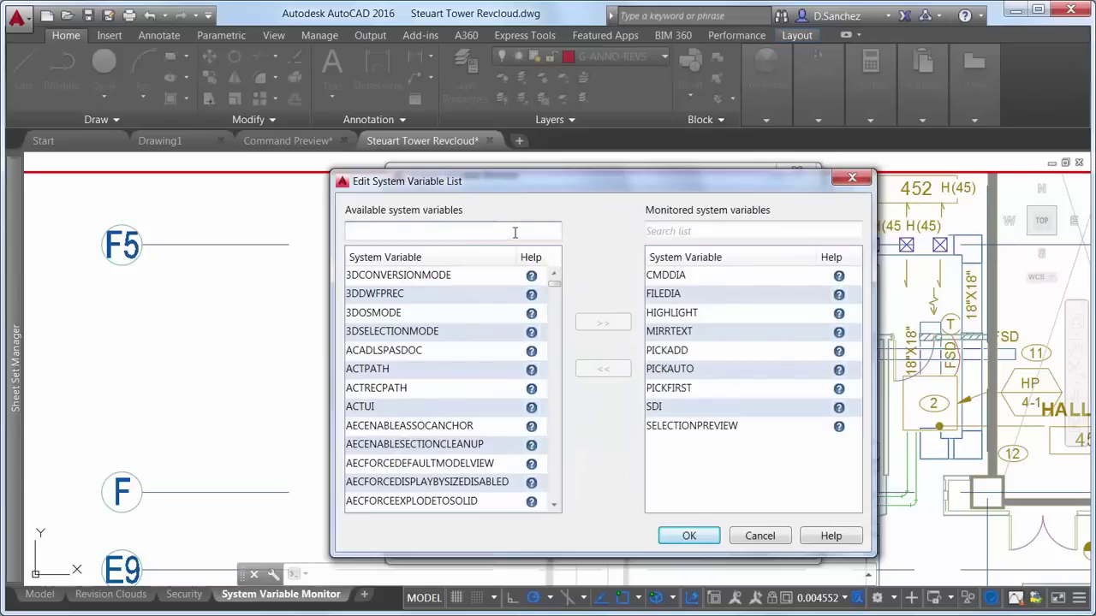
type("PD")
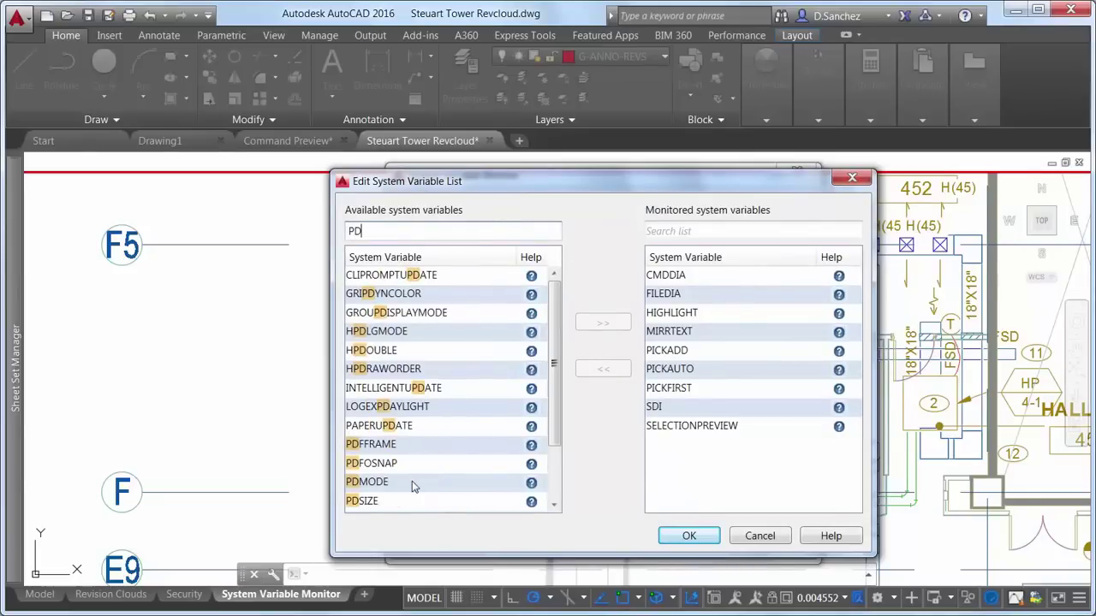
double_click(377, 482)
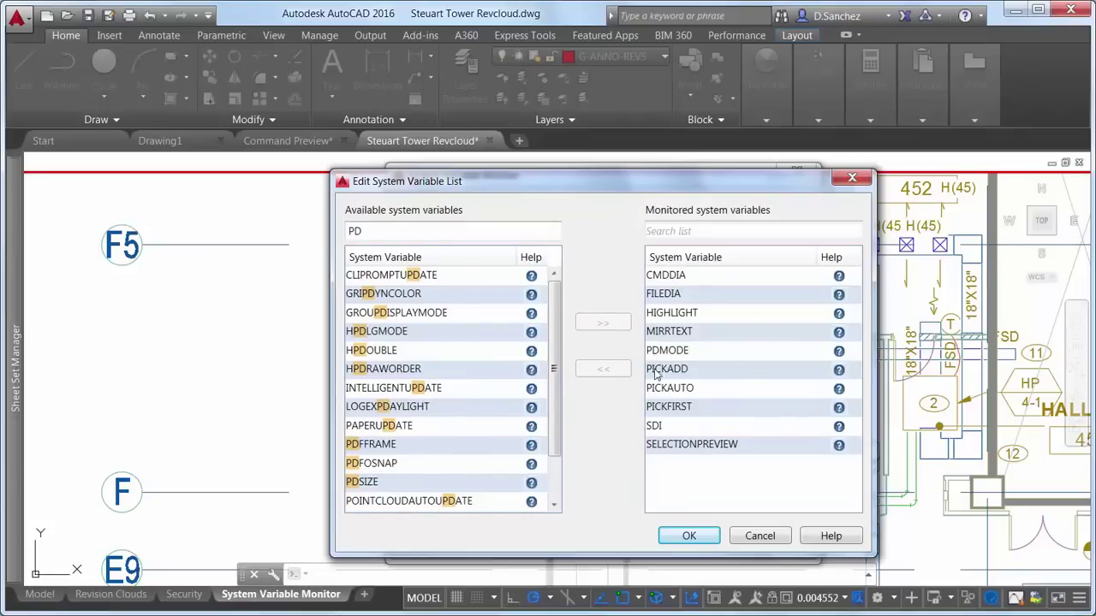
left_click(691, 536)
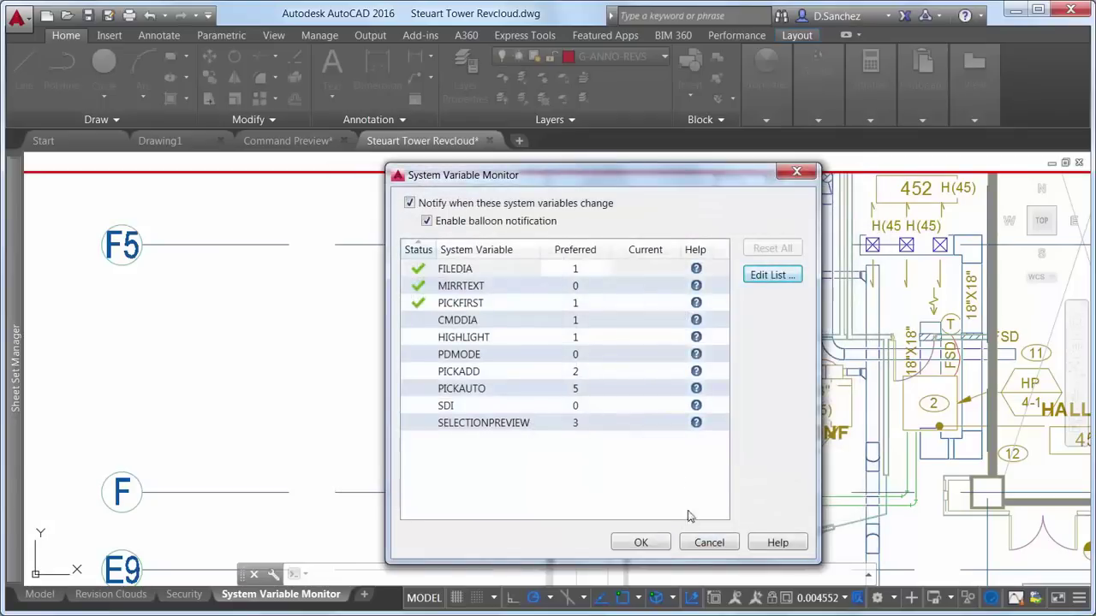
left_click(578, 354)
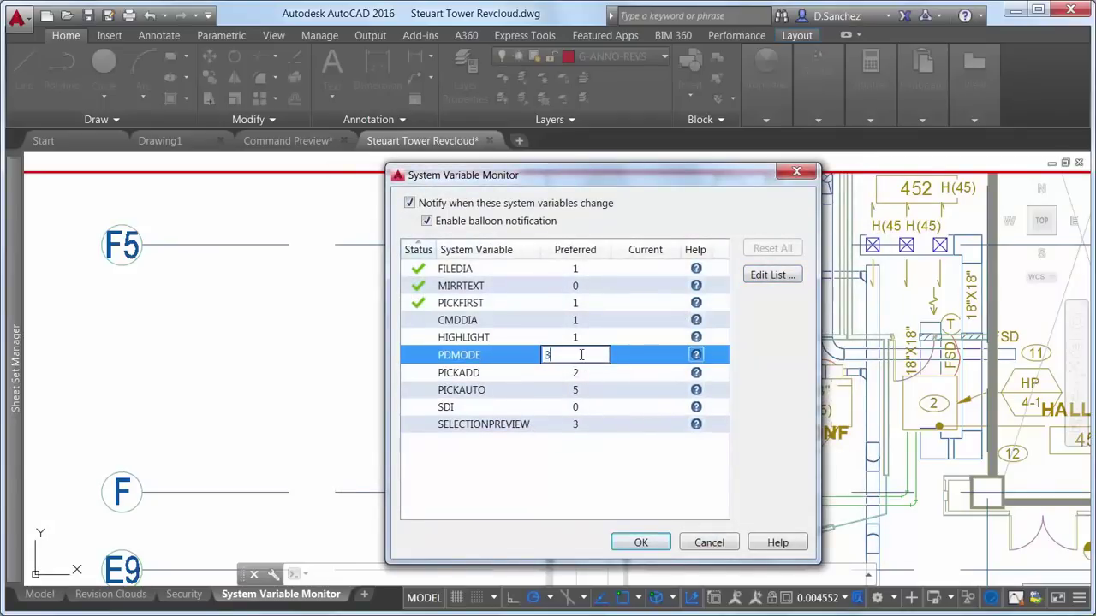
Step: Set PDMODE's monitored preferred value to 3, then run PDMODE and keep its current value
type("3")
left_click(633, 543)
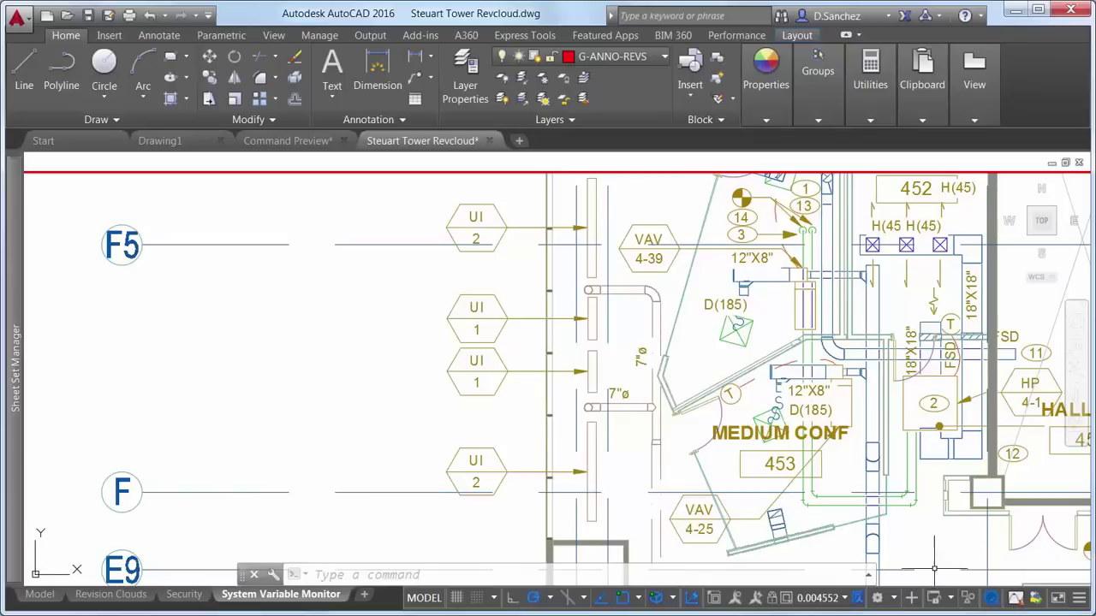
type("P")
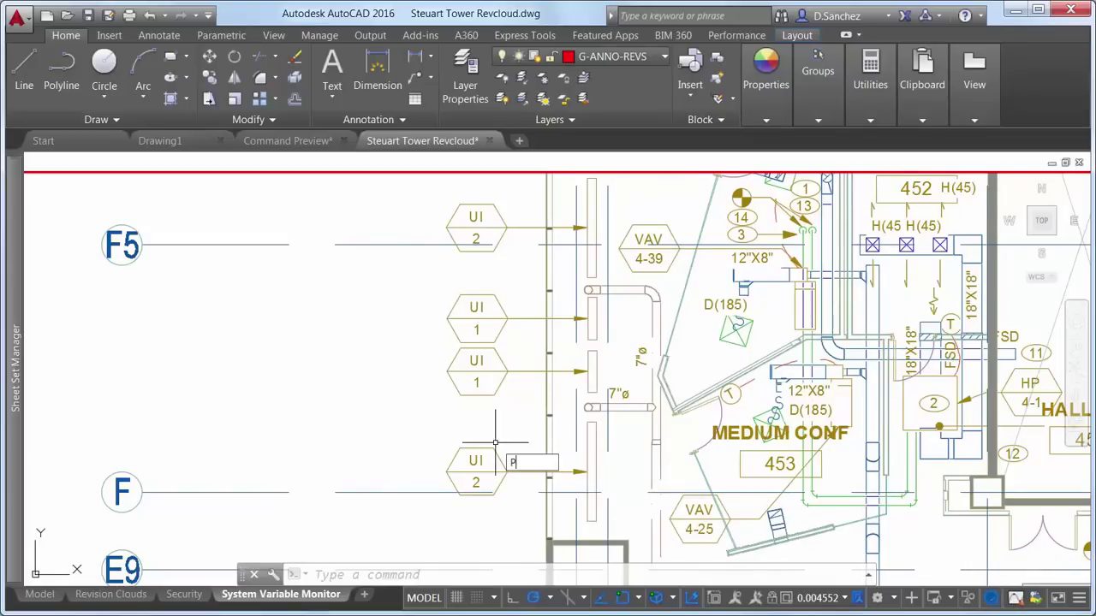
type("DMODE")
key("Return")
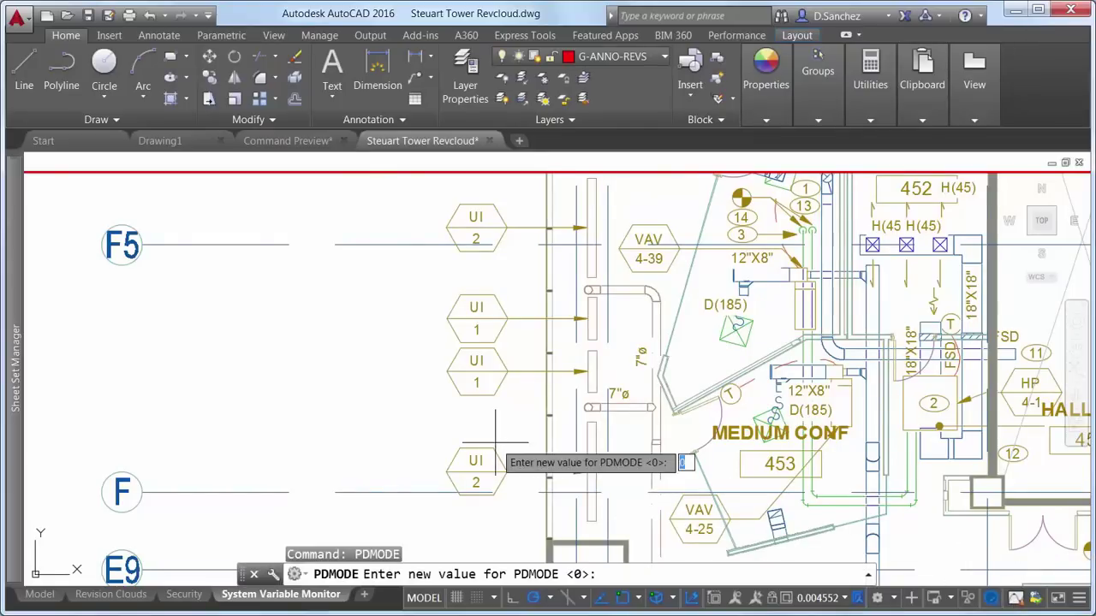
key("Return")
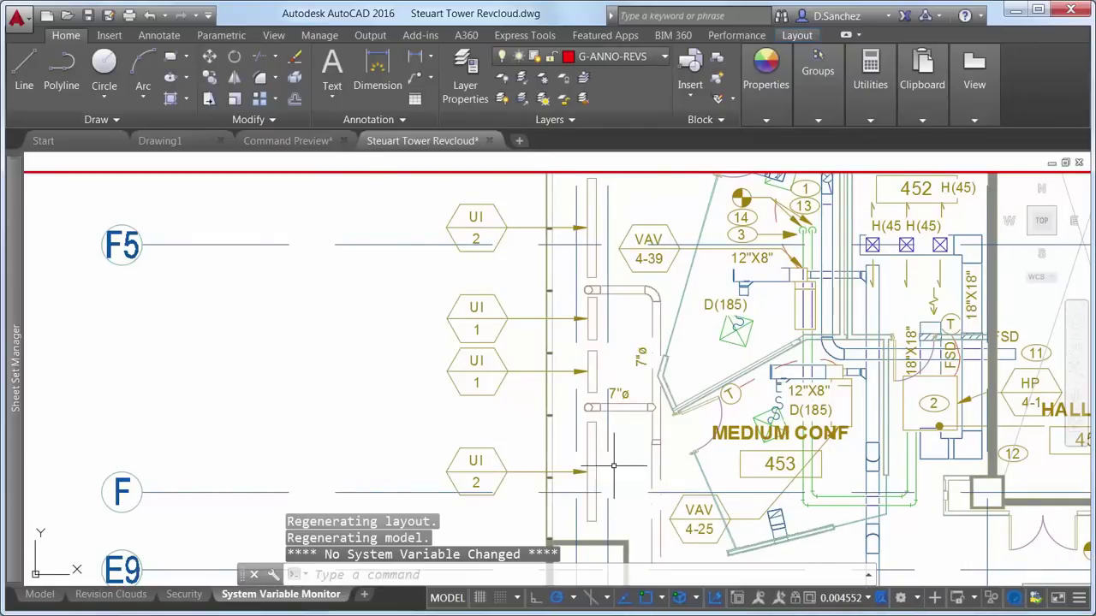